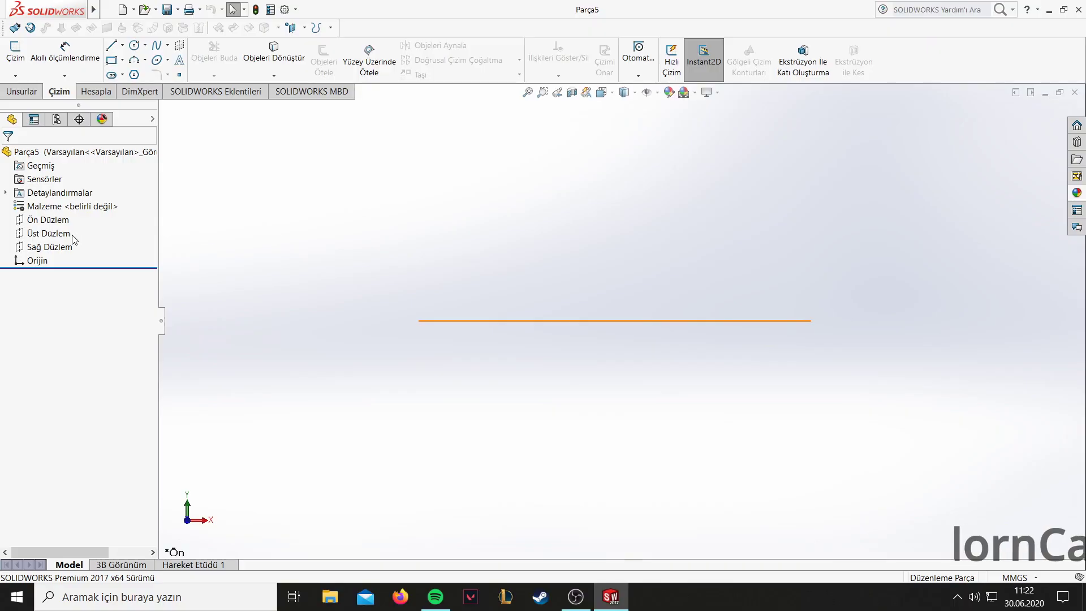
On the Top Plane, sketch a circle centred on the origin and dimension it Ø35.
{"action": "left_click", "coordinate": [62, 234]}
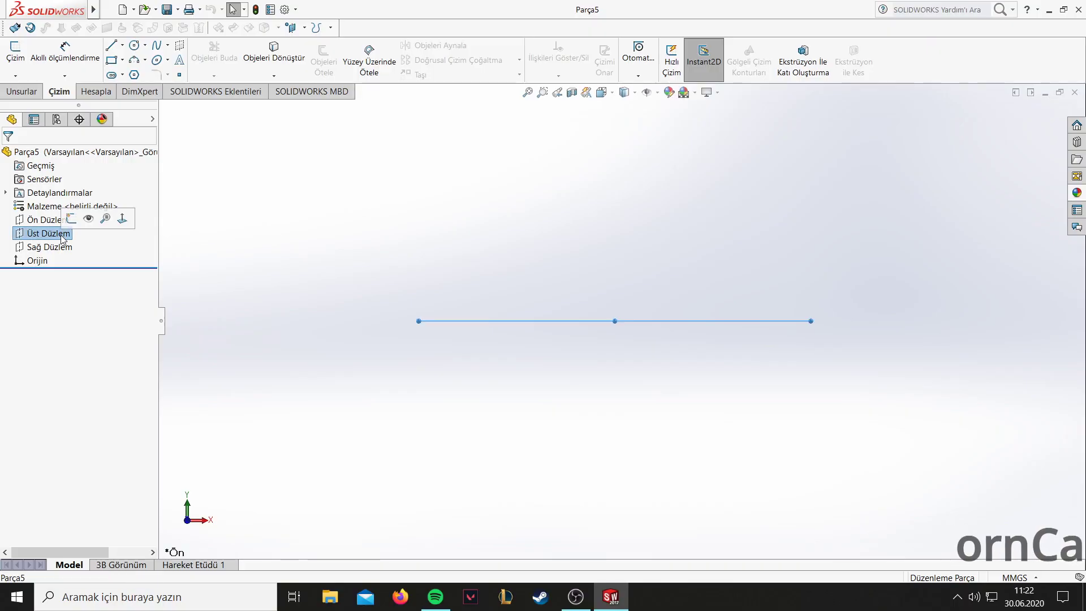
{"action": "left_click", "coordinate": [122, 218]}
{"action": "left_click", "coordinate": [135, 45]}
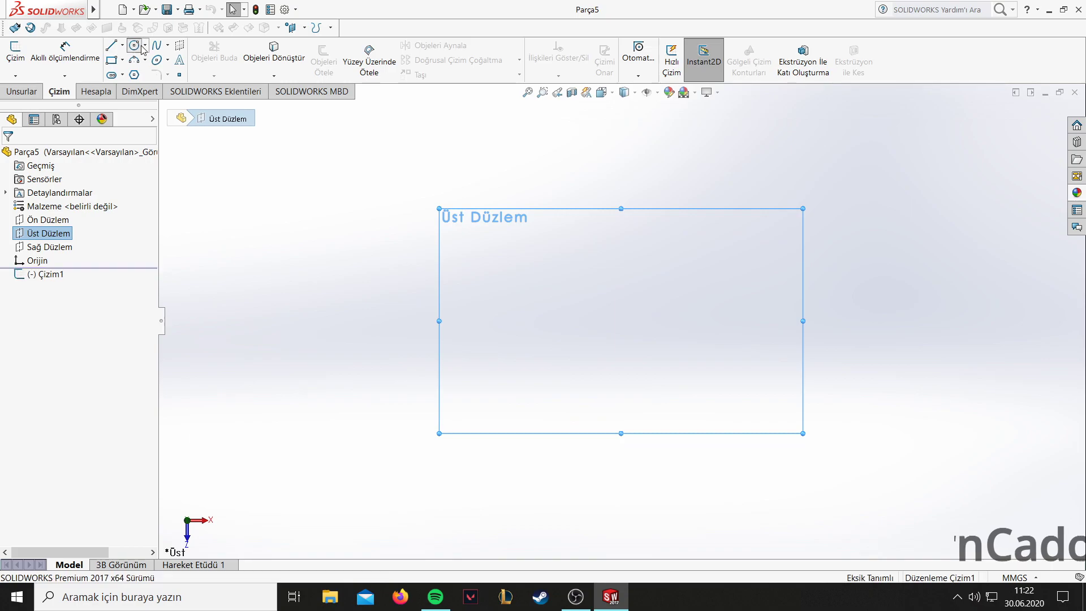
{"action": "left_click", "coordinate": [621, 322]}
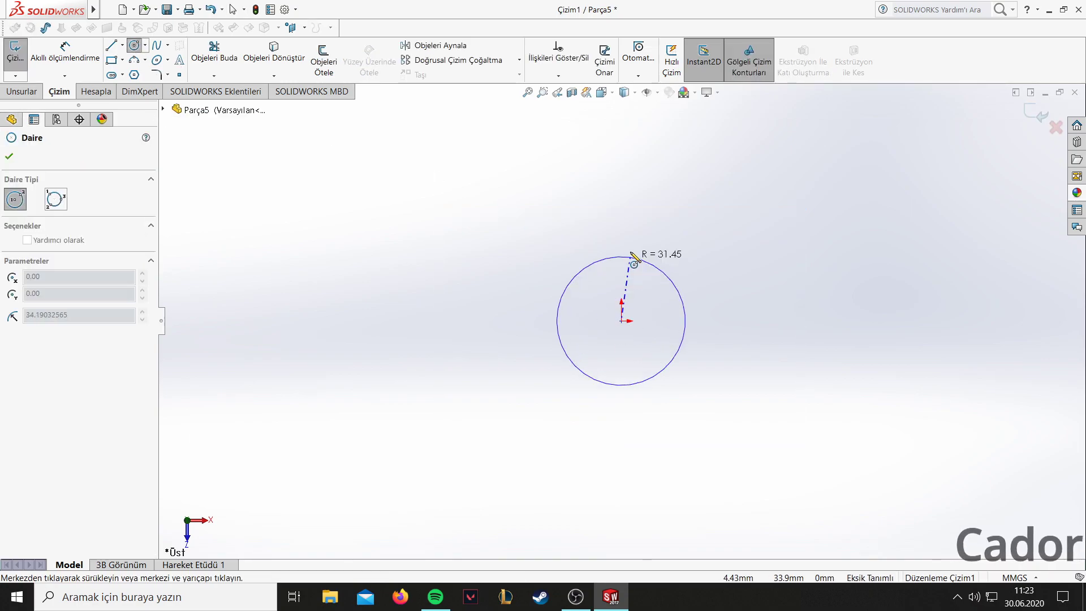
{"action": "left_click", "coordinate": [592, 220]}
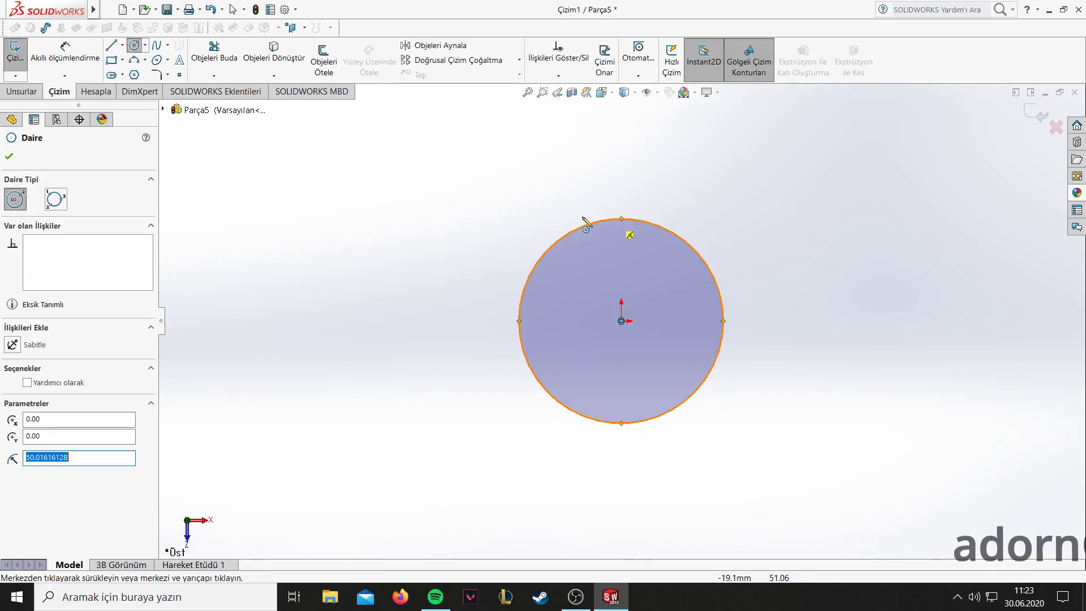
{"action": "key", "text": "Escape"}
{"action": "left_click", "coordinate": [592, 227]}
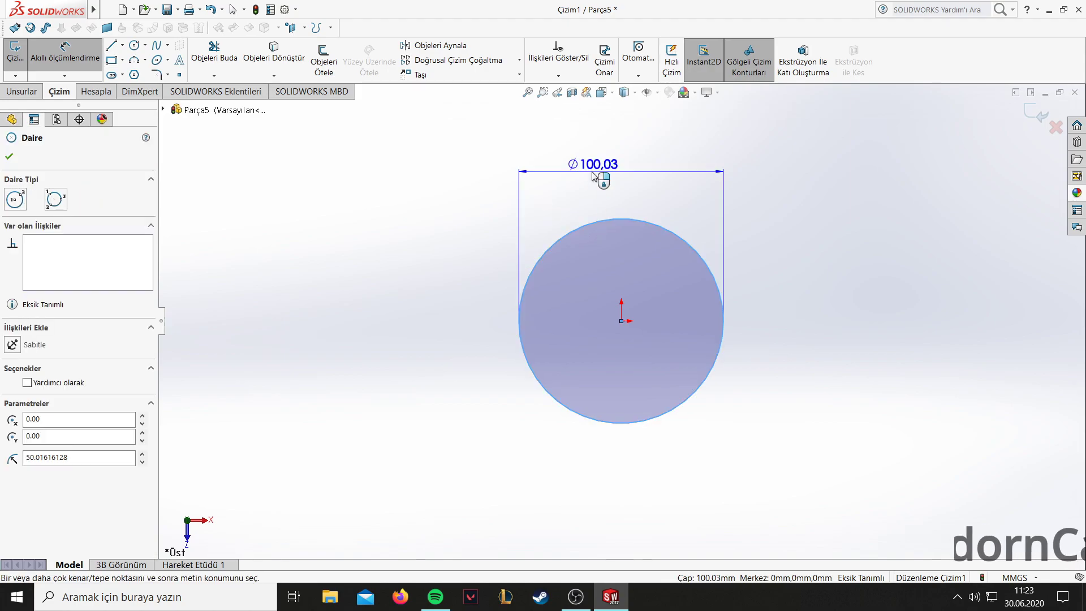
{"action": "left_click", "coordinate": [594, 153]}
{"action": "type", "text": "35"}
{"action": "key", "text": "Return"}
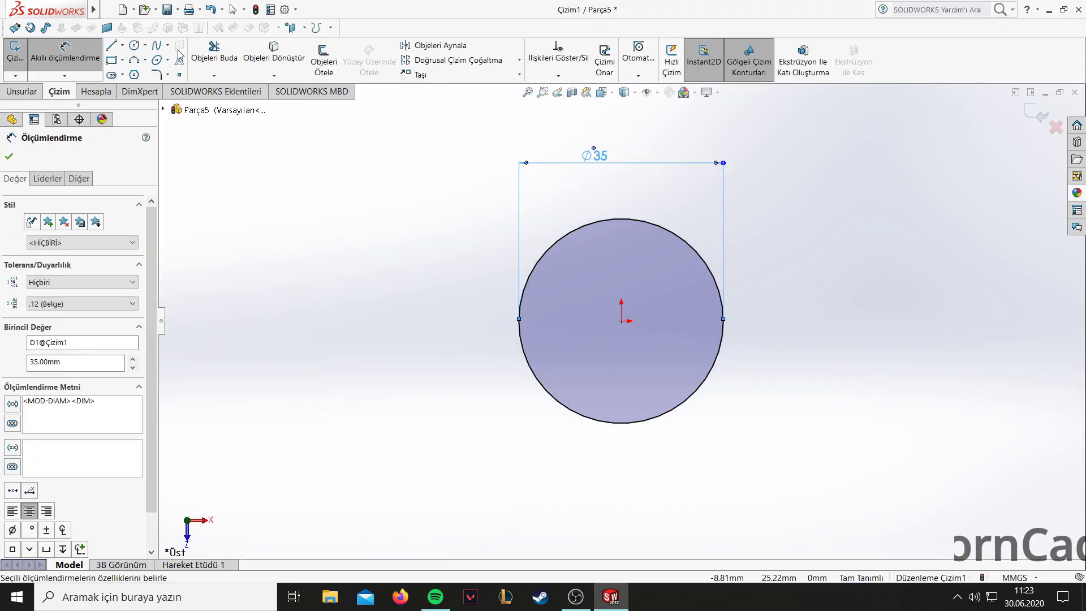
Add a concentric circle at the origin and dimension it Ø18.
{"action": "left_click", "coordinate": [136, 45]}
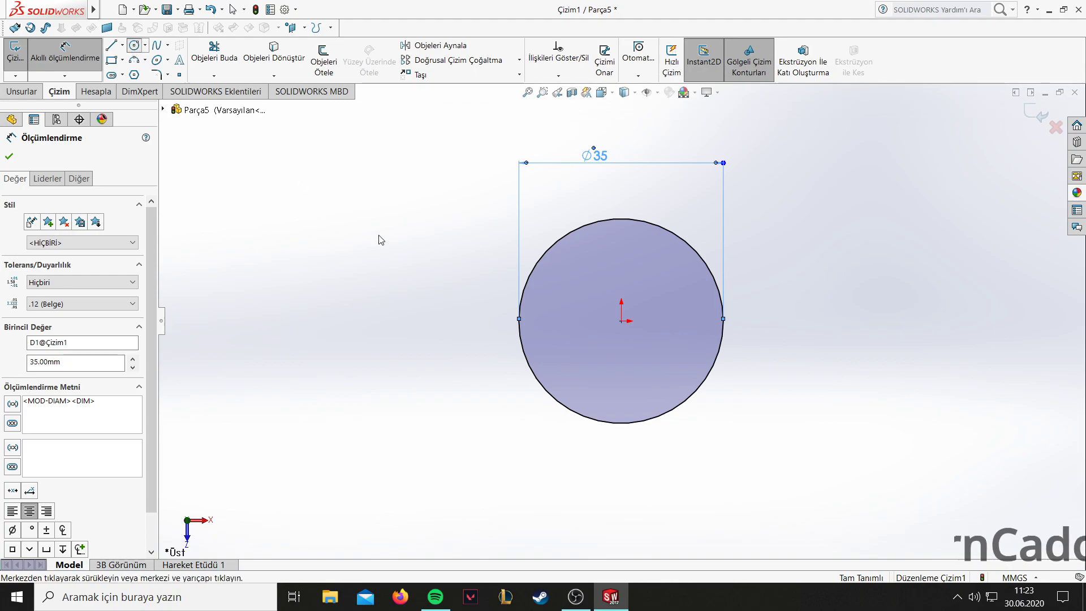
{"action": "left_click", "coordinate": [621, 321]}
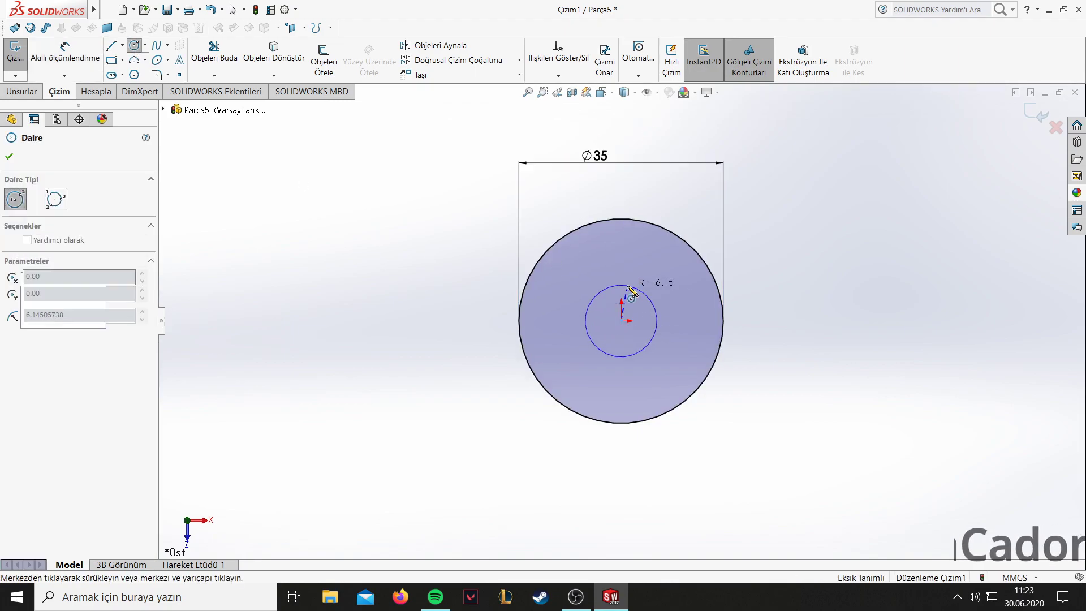
{"action": "left_click", "coordinate": [620, 285]}
{"action": "key", "text": "d"}
{"action": "left_click", "coordinate": [620, 288]}
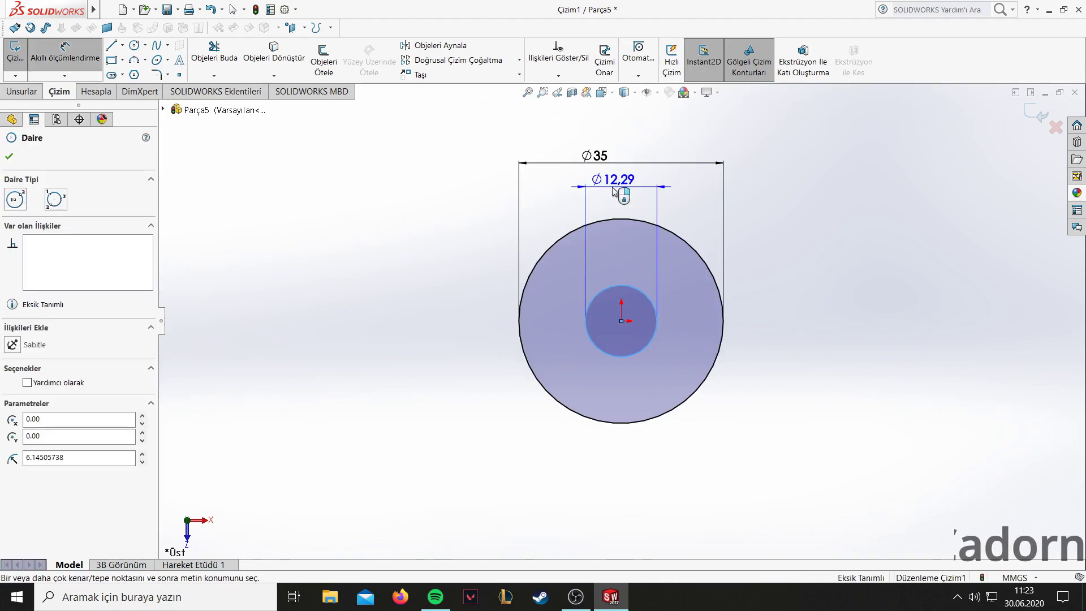
{"action": "left_click", "coordinate": [621, 182]}
{"action": "key", "text": "Return"}
{"action": "type", "text": "18"}
{"action": "key", "text": "Return"}
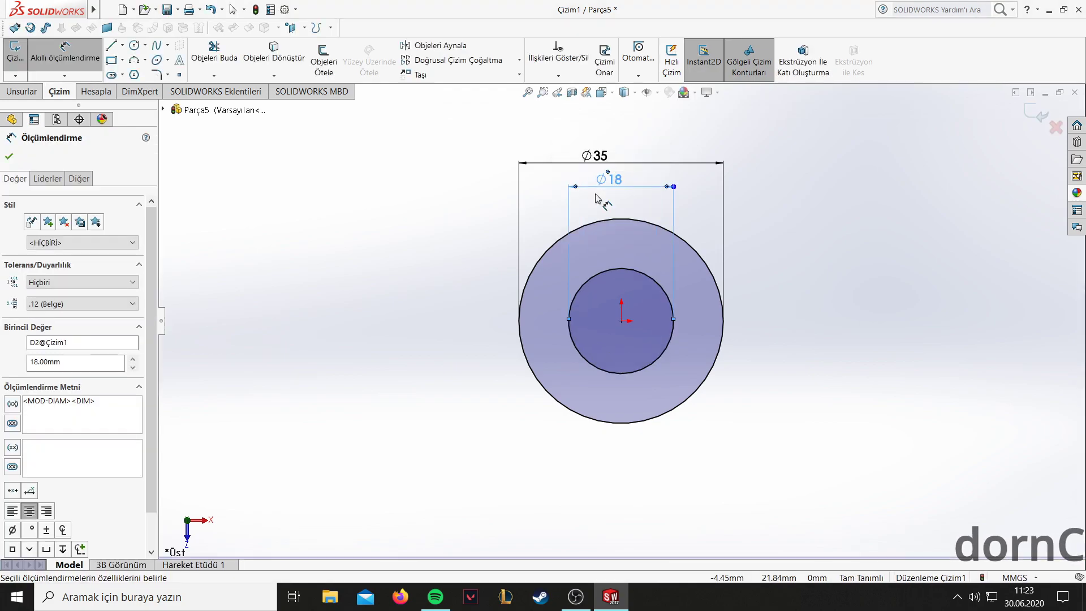
{"action": "left_click", "coordinate": [16, 153]}
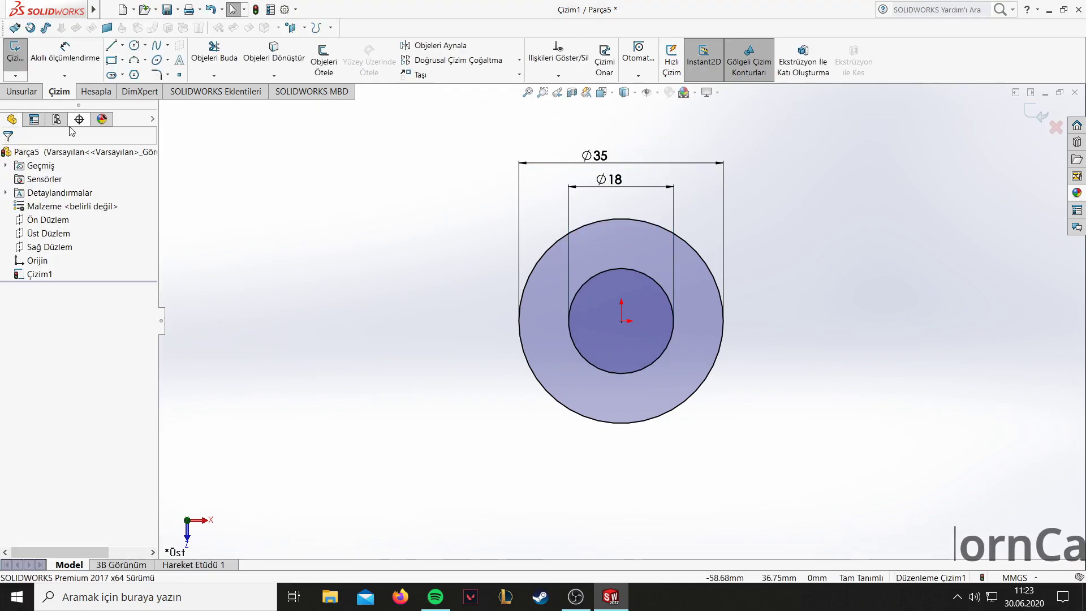
{"action": "left_click", "coordinate": [114, 60]}
Draw a corner rectangle left of the circles with a 30 mm top edge.
{"action": "left_click", "coordinate": [530, 293]}
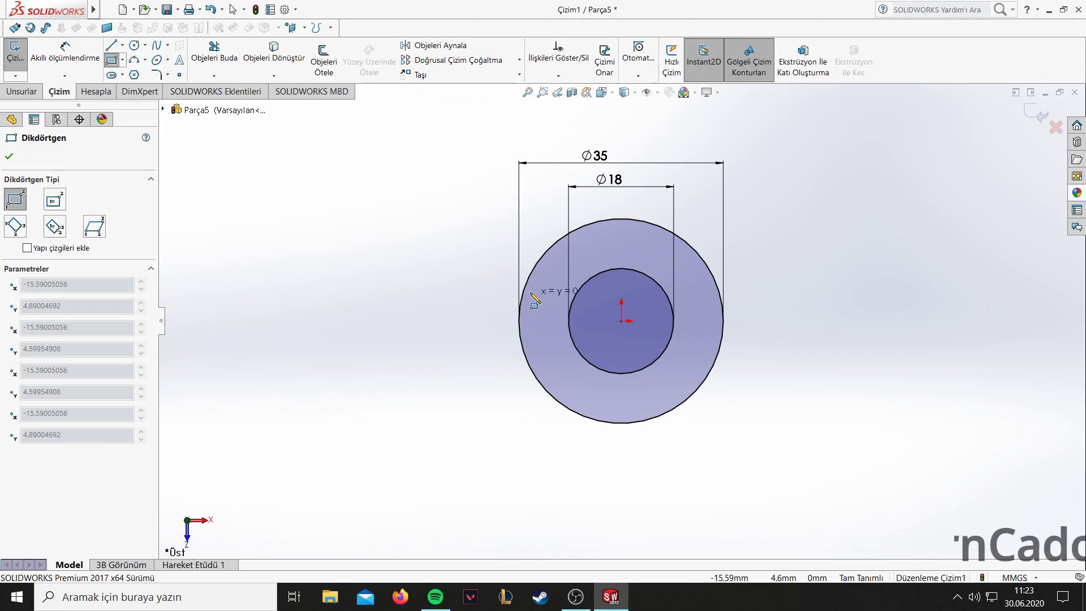
{"action": "left_click", "coordinate": [290, 358]}
{"action": "left_click", "coordinate": [60, 60]}
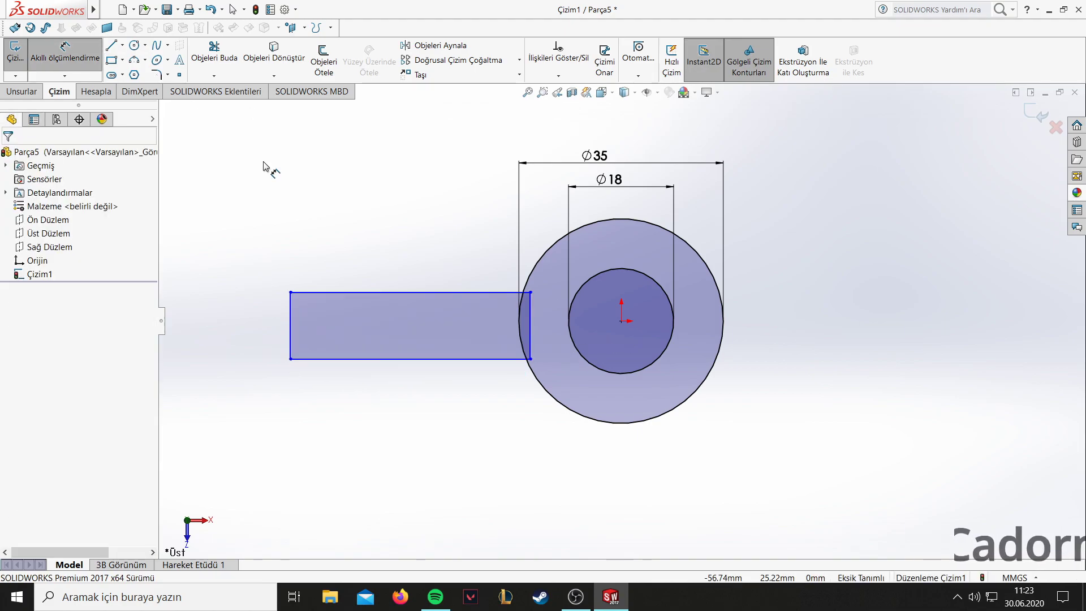
{"action": "left_click", "coordinate": [439, 292]}
{"action": "left_click", "coordinate": [444, 247]}
{"action": "type", "text": "30"}
{"action": "key", "text": "Return"}
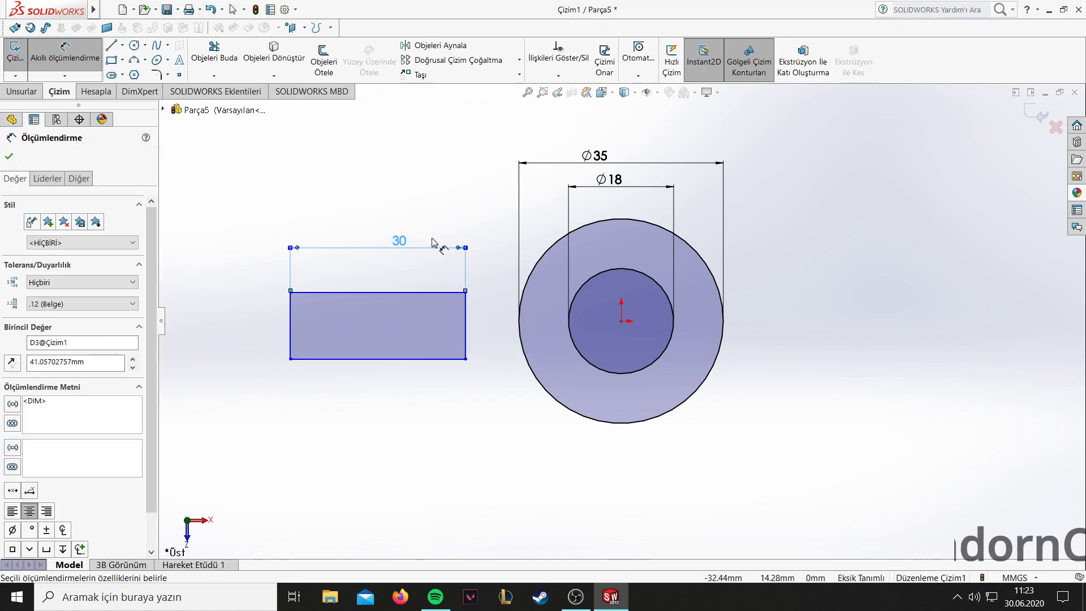
Dimension the rectangle's left edge to a 10 mm height.
{"action": "left_click", "coordinate": [291, 320]}
{"action": "left_click", "coordinate": [246, 323]}
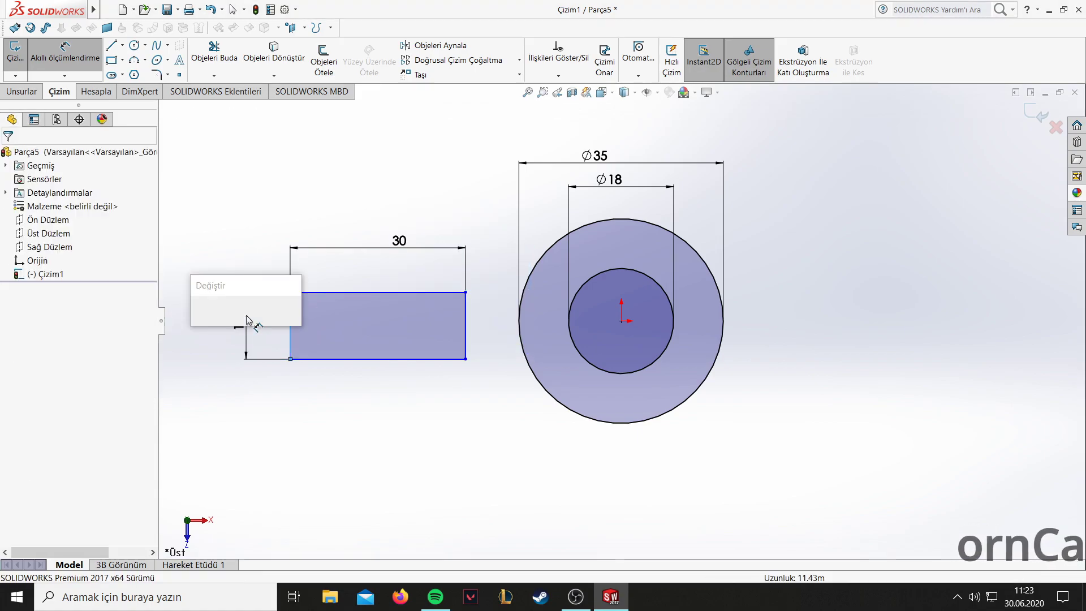
{"action": "type", "text": "10"}
{"action": "key", "text": "Return"}
{"action": "key", "text": "Escape"}
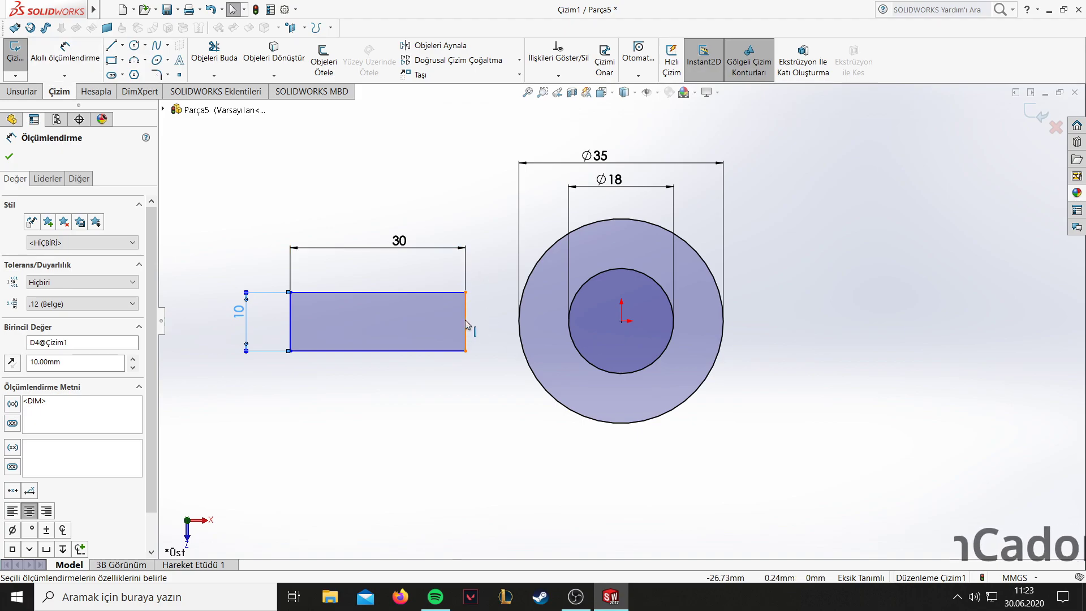
{"action": "key", "text": "Escape"}
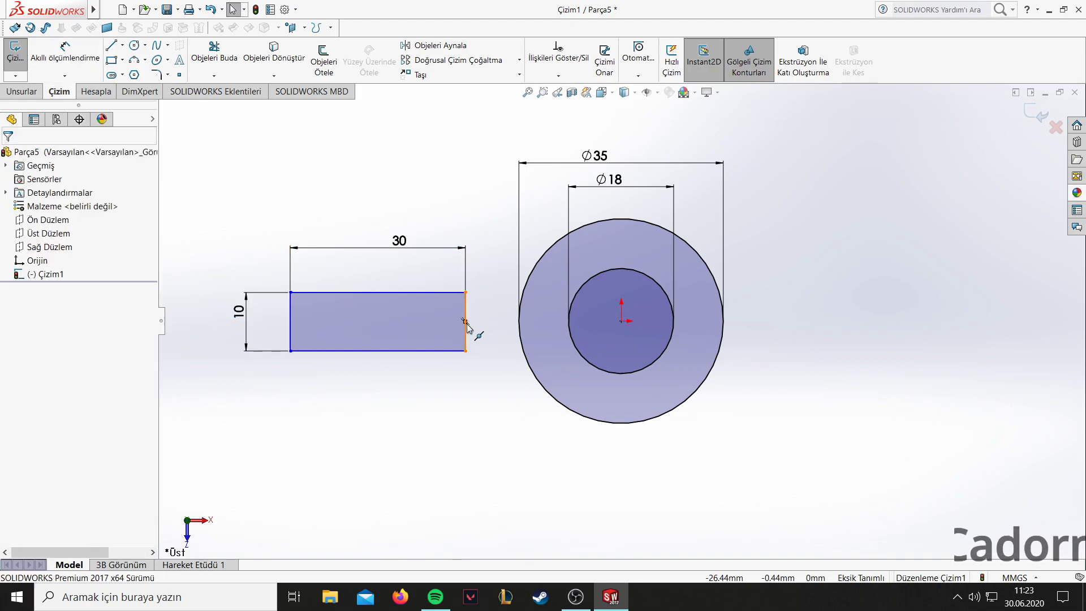
{"action": "left_click", "coordinate": [465, 325]}
{"action": "left_click", "coordinate": [621, 321], "text": "ctrl"}
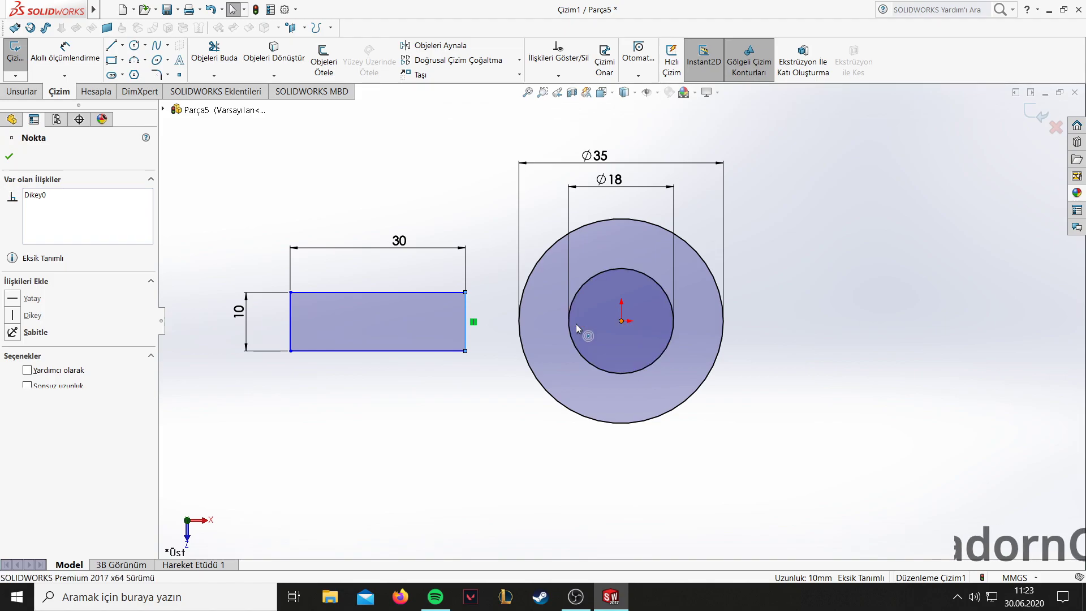
{"action": "left_click", "coordinate": [199, 290]}
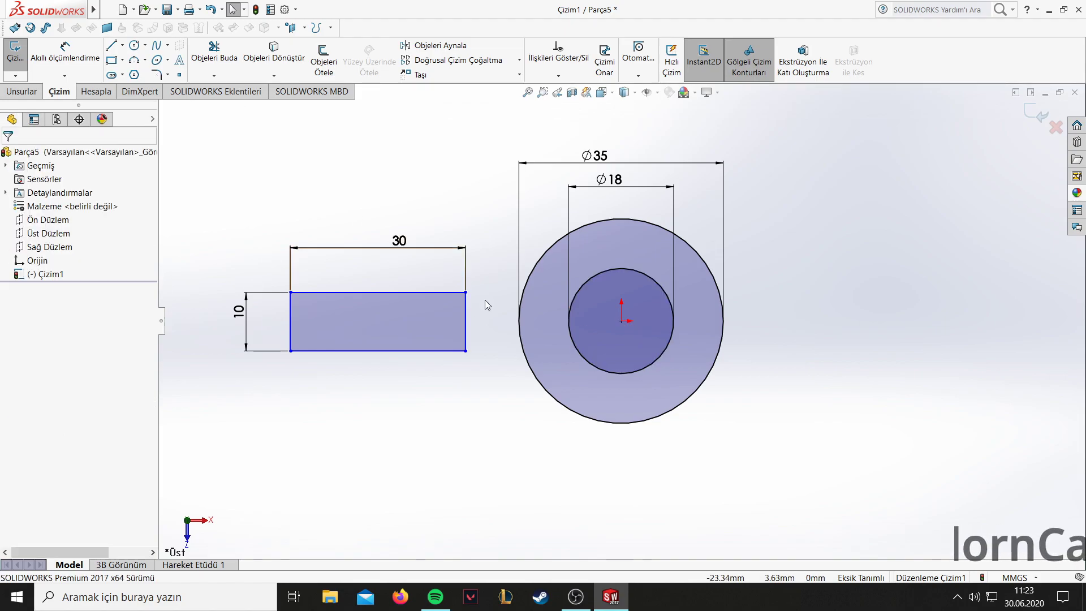
Align the rectangle's right-edge midpoint horizontally with the circles' centre.
{"action": "scroll", "coordinate": [484, 300], "scroll_direction": "down", "scroll_amount": 4}
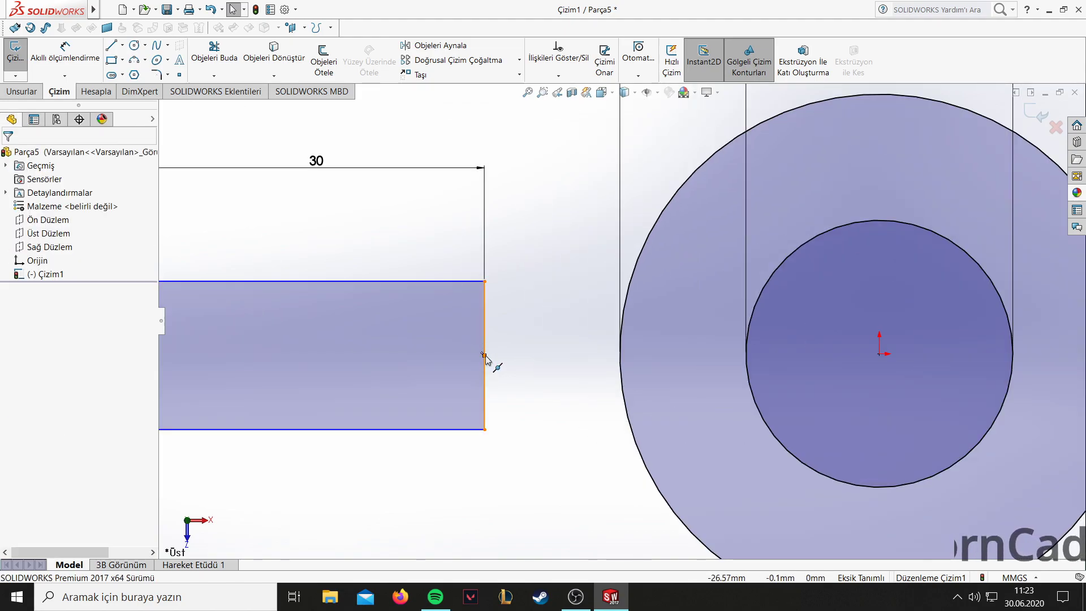
{"action": "left_click", "coordinate": [484, 357]}
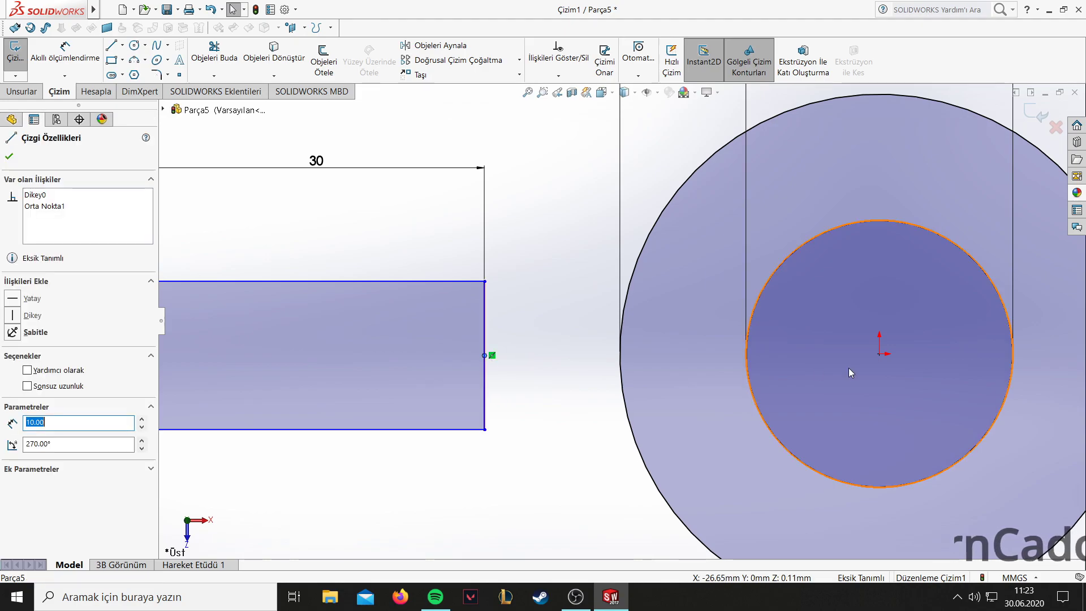
{"action": "left_click", "coordinate": [880, 355], "text": "ctrl"}
{"action": "left_click", "coordinate": [12, 357]}
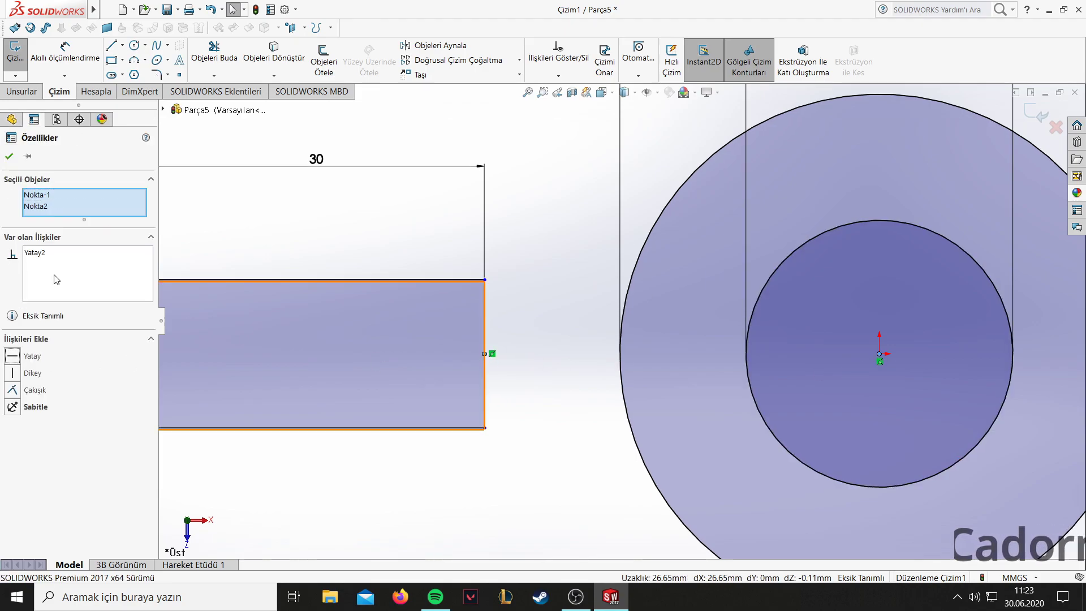
{"action": "left_click", "coordinate": [9, 157]}
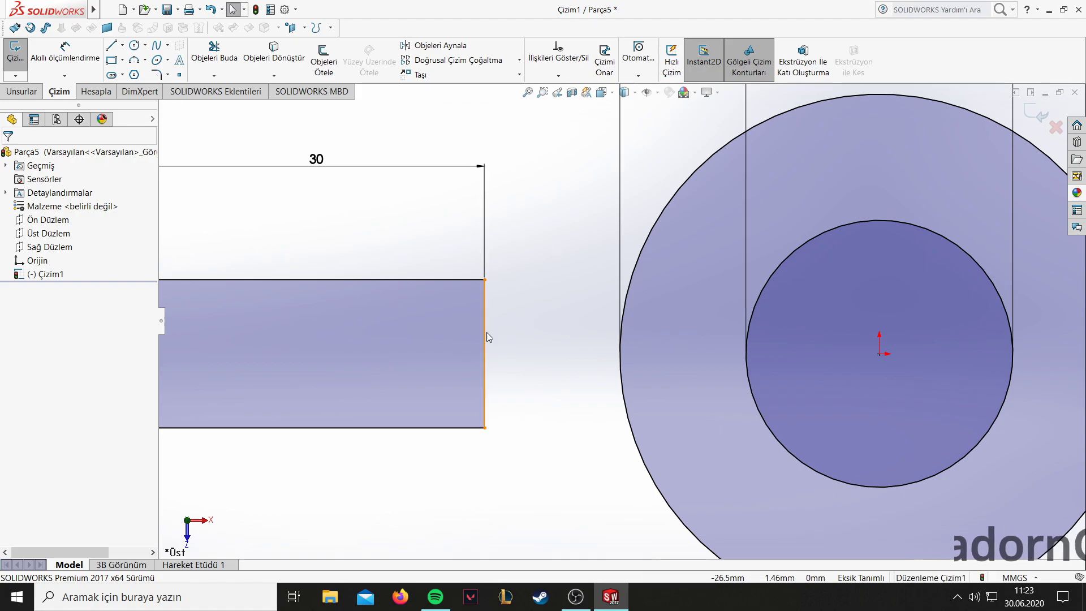
Slide the rectangle right and make its top-right corner coincident with the Ø35 circle.
{"action": "left_click_drag", "start_coordinate": [484, 310], "coordinate": [643, 337]}
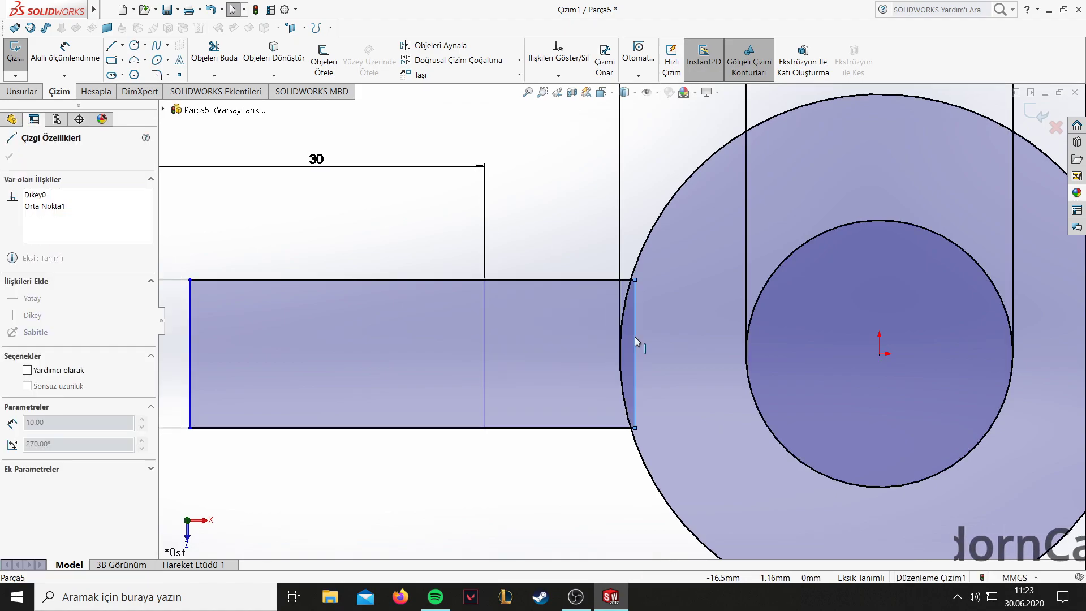
{"action": "left_click", "coordinate": [642, 280]}
{"action": "left_click", "coordinate": [630, 271], "text": "ctrl"}
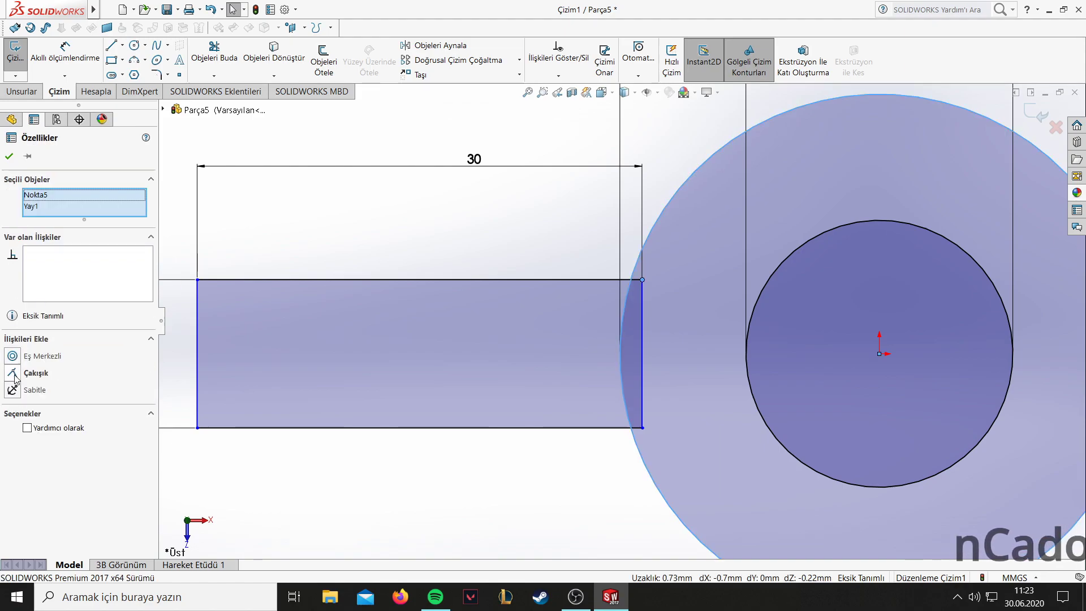
{"action": "left_click", "coordinate": [12, 374]}
{"action": "left_click", "coordinate": [613, 443]}
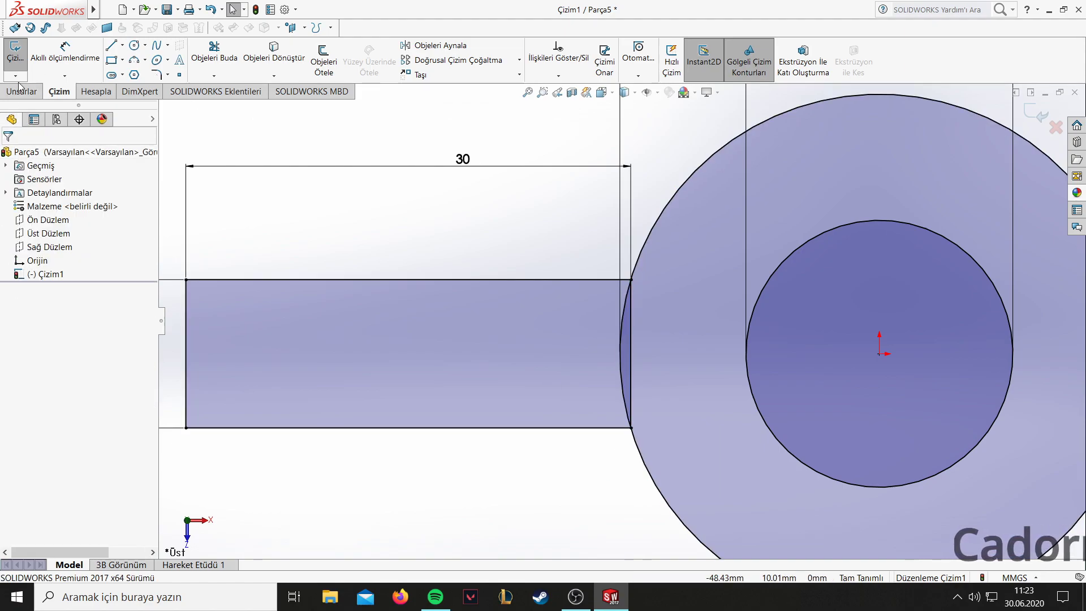
Make the rectangle's bottom-right corner coincident with the Ø35 circle as well.
{"action": "left_click", "coordinate": [632, 428]}
{"action": "left_click", "coordinate": [641, 449], "text": "ctrl"}
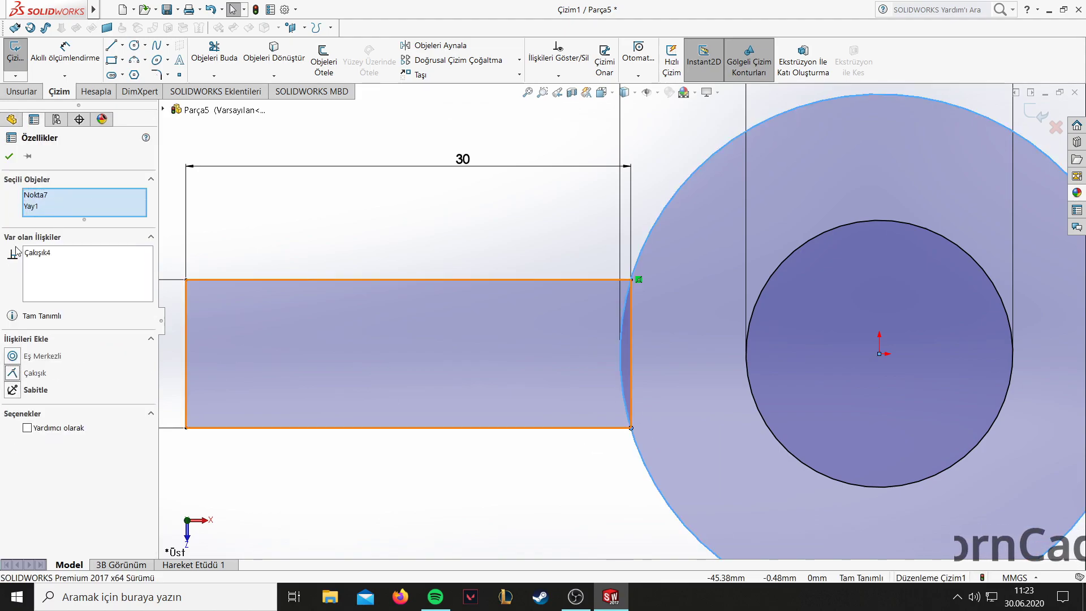
{"action": "left_click", "coordinate": [12, 160]}
{"action": "key", "text": "f"}
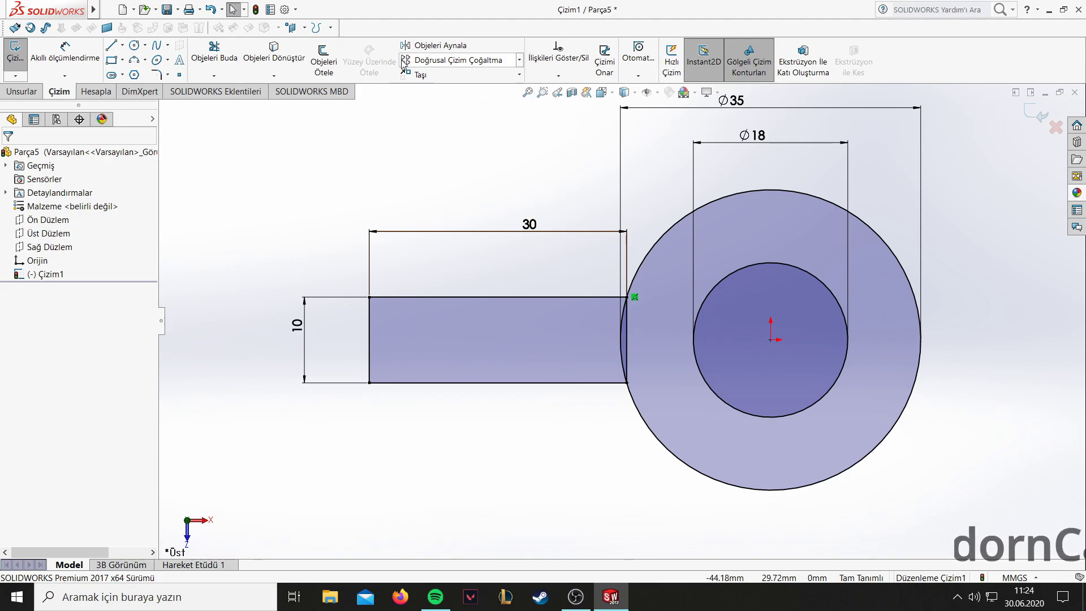
{"action": "left_click", "coordinate": [526, 333]}
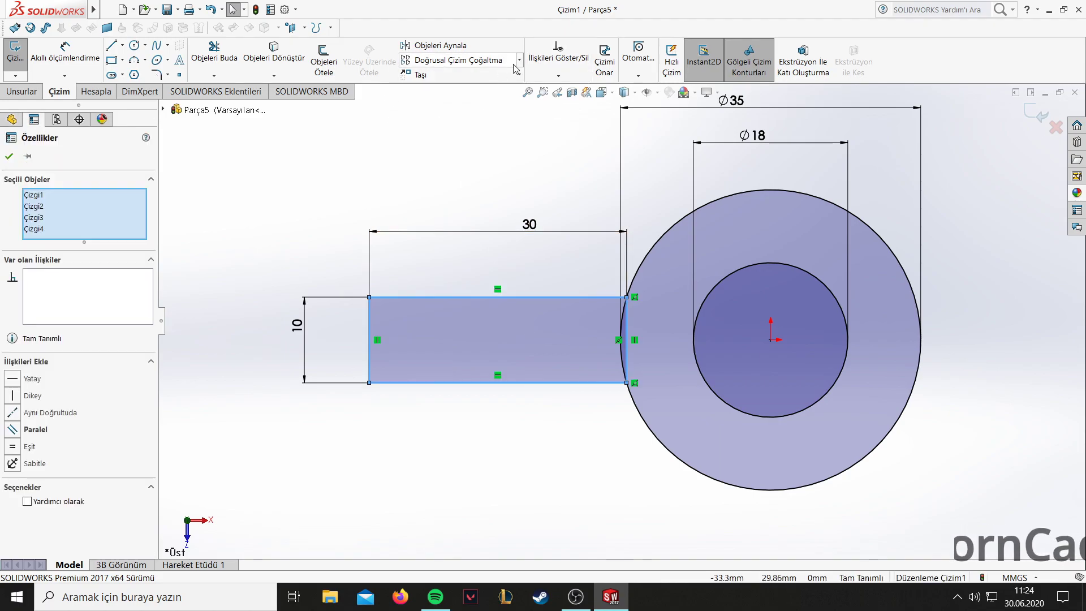
Circular-pattern the rectangle with 3 instances around the circles' centre.
{"action": "left_click", "coordinate": [519, 60]}
{"action": "left_click", "coordinate": [469, 90]}
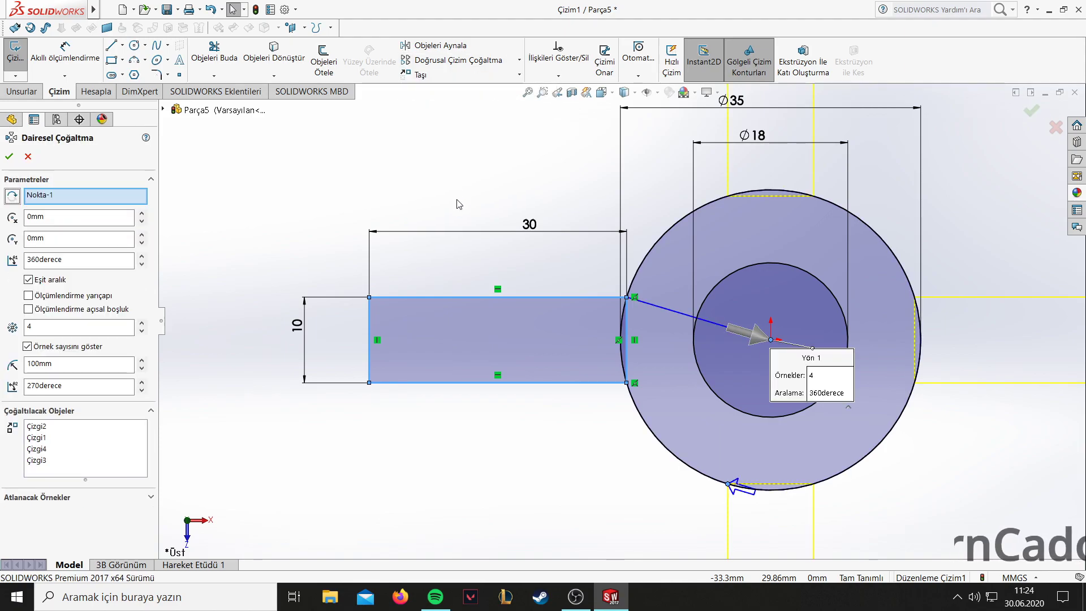
{"action": "left_click", "coordinate": [64, 326]}
{"action": "key", "text": "BackSpace"}
{"action": "type", "text": "3"}
{"action": "scroll", "coordinate": [509, 250], "scroll_direction": "up", "scroll_amount": 3}
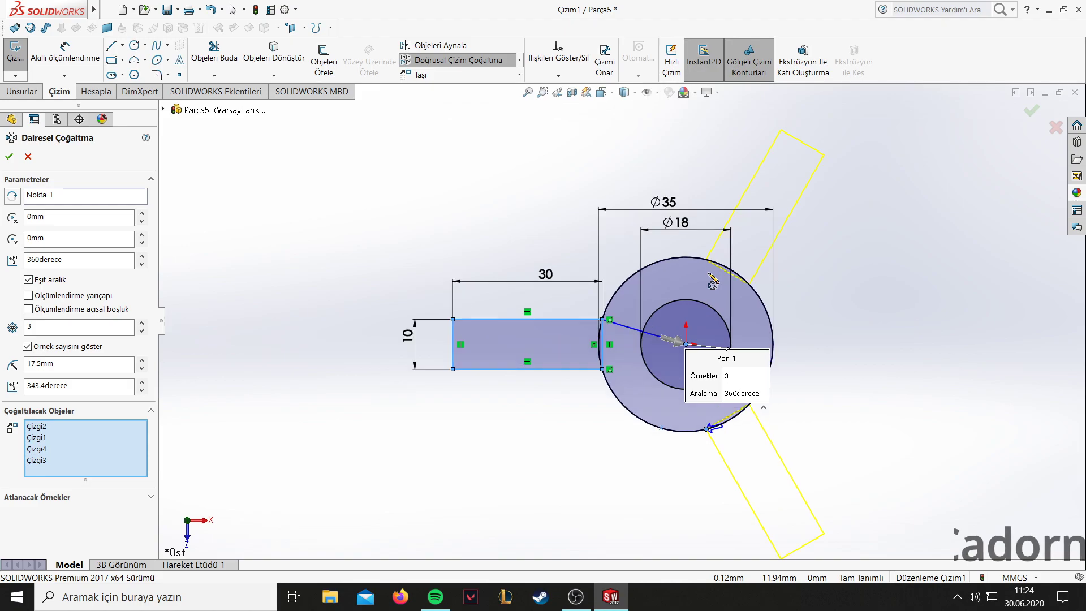
{"action": "left_click", "coordinate": [10, 157]}
{"action": "left_click", "coordinate": [214, 53]}
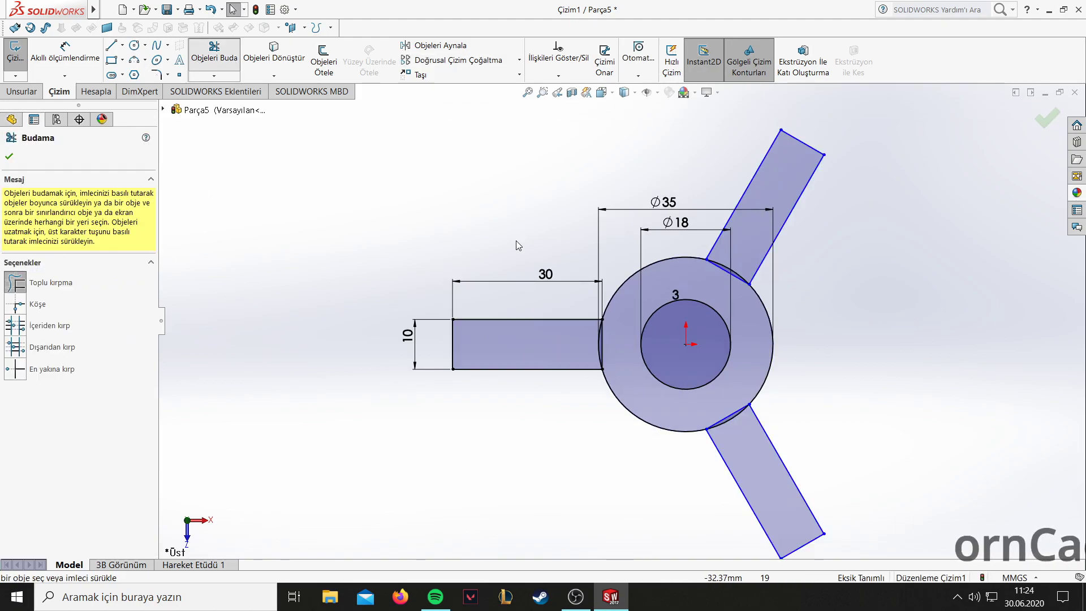
Power-trim the ring arcs and arm edges inside all three arms.
{"action": "left_click_drag", "start_coordinate": [577, 334], "coordinate": [616, 333]}
{"action": "left_click_drag", "start_coordinate": [666, 287], "coordinate": [727, 267]}
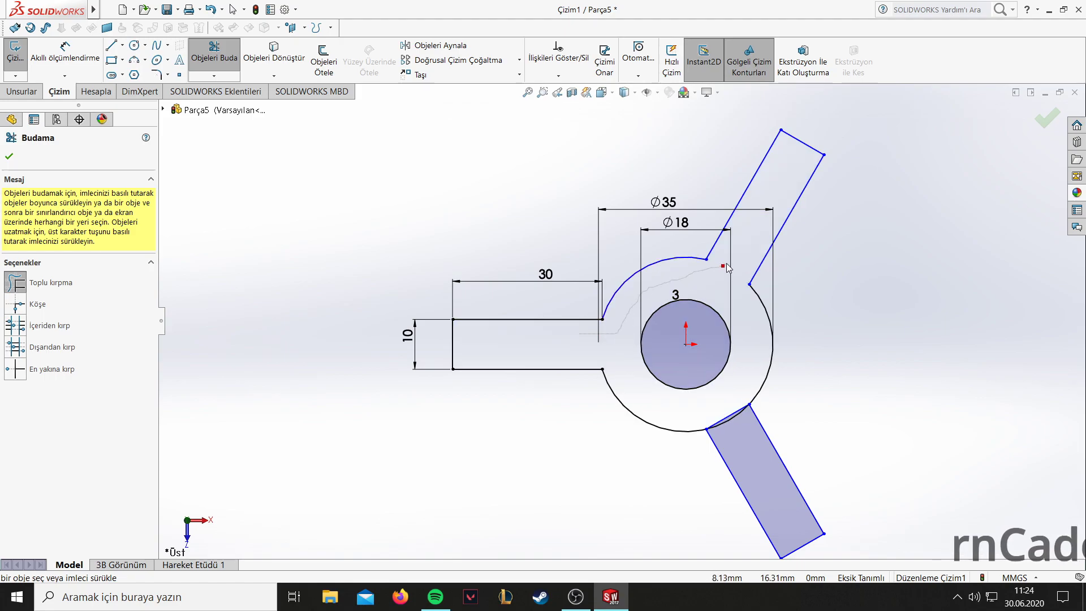
{"action": "left_click_drag", "start_coordinate": [732, 419], "coordinate": [495, 394]}
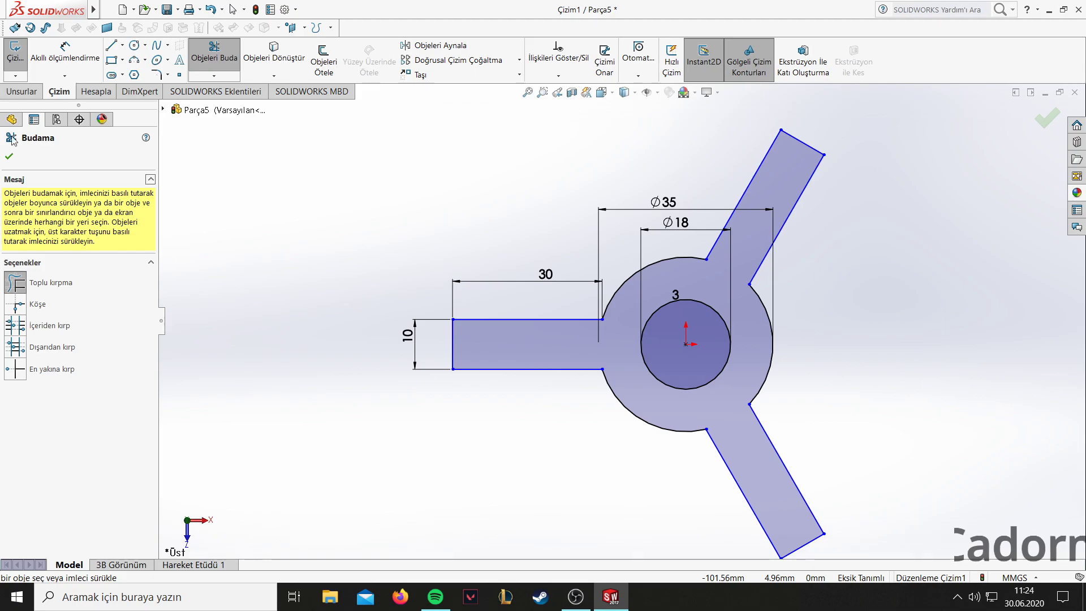
{"action": "left_click", "coordinate": [21, 91]}
{"action": "left_click", "coordinate": [32, 59]}
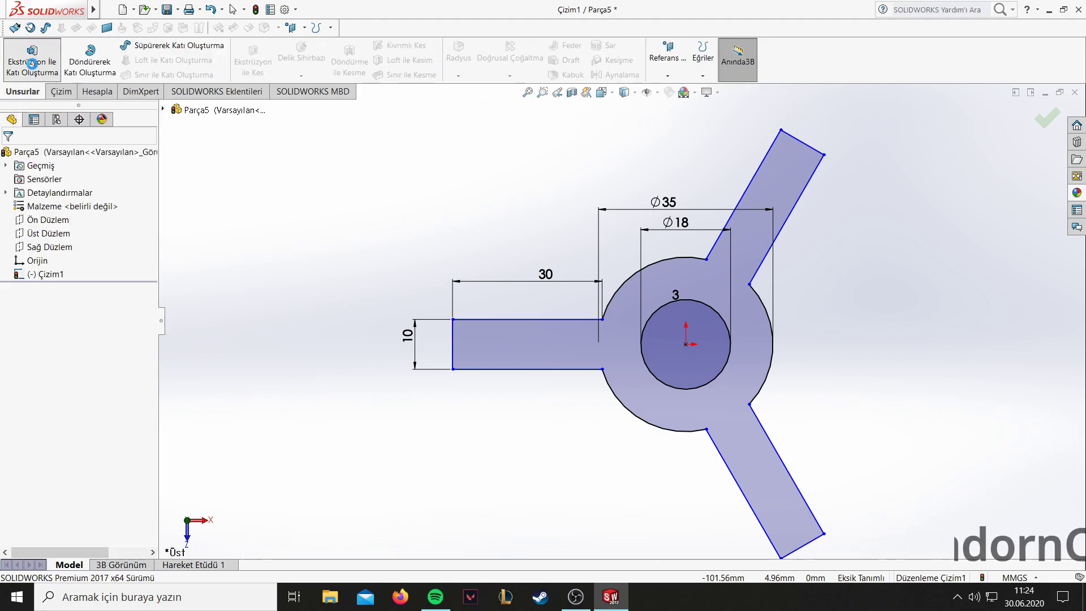
Extrude the three-armed outline to a 30 mm blind depth.
{"action": "type", "text": "30"}
{"action": "key", "text": "Return"}
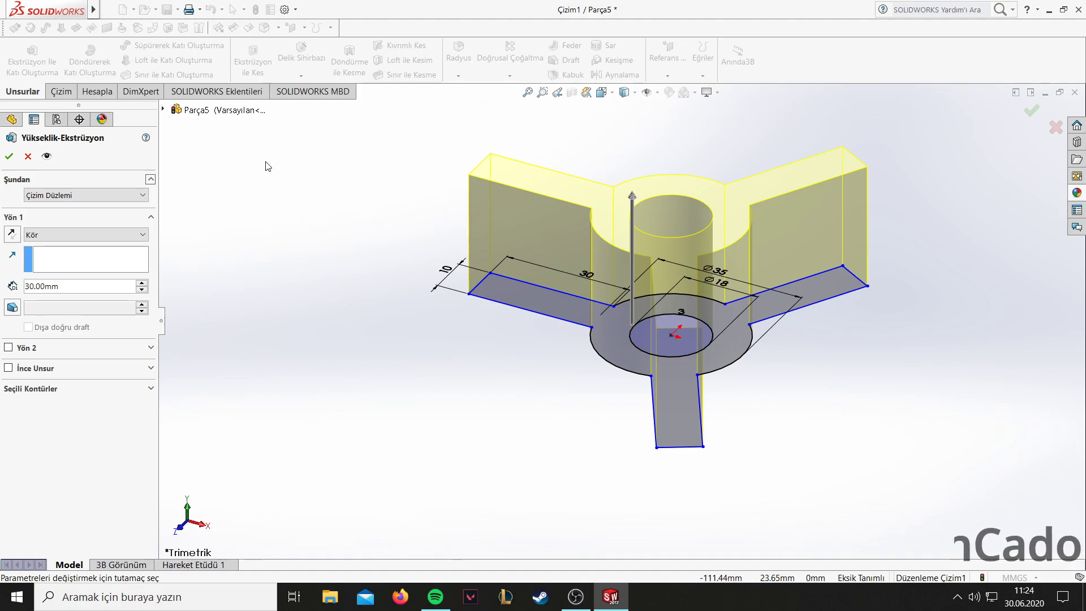
{"action": "left_click", "coordinate": [4, 157]}
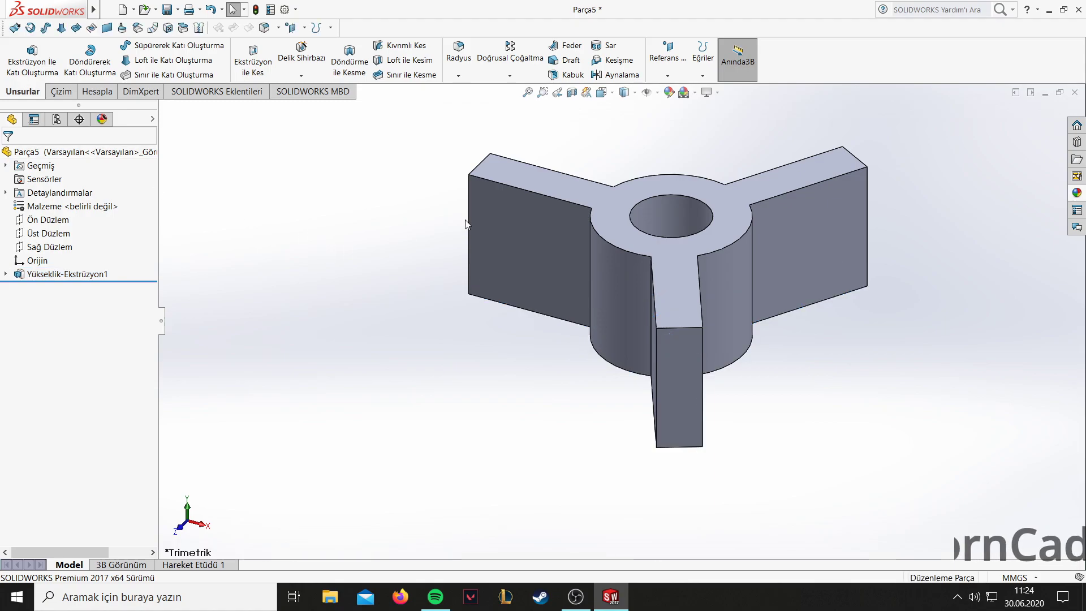
{"action": "right_click", "coordinate": [465, 224]}
{"action": "left_click", "coordinate": [577, 205]}
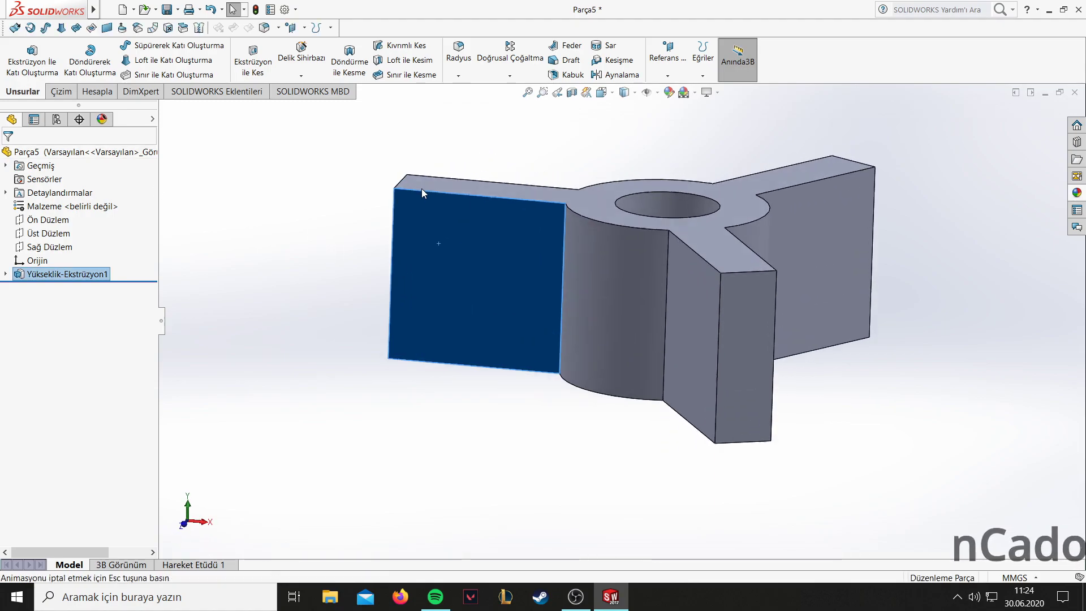
Sketch an R15 circle centred on the arm end face's left edge, reaching its top corner.
{"action": "left_click", "coordinate": [61, 92]}
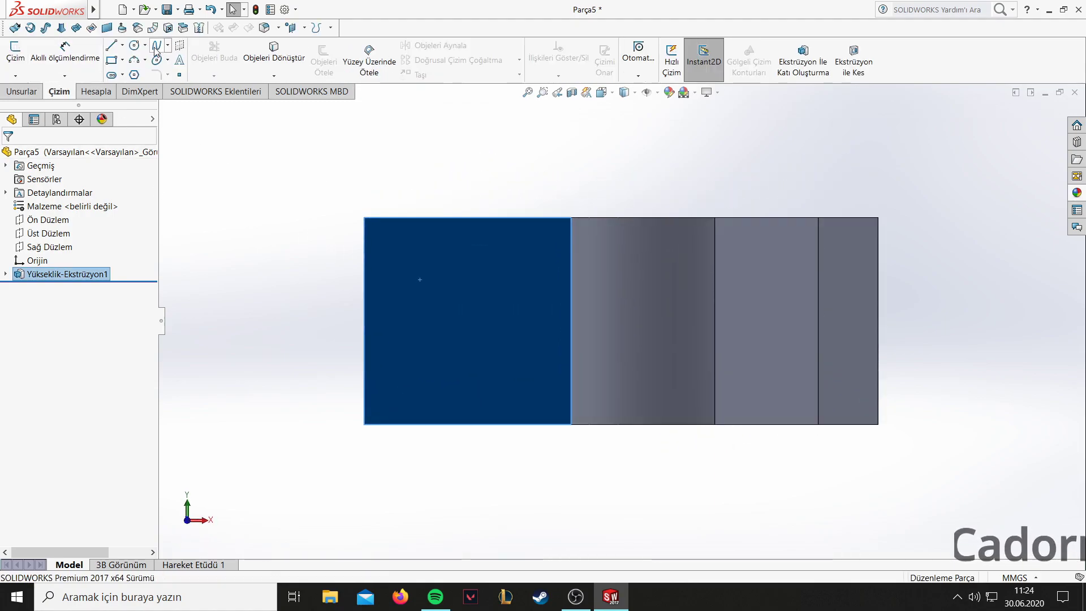
{"action": "left_click", "coordinate": [134, 45]}
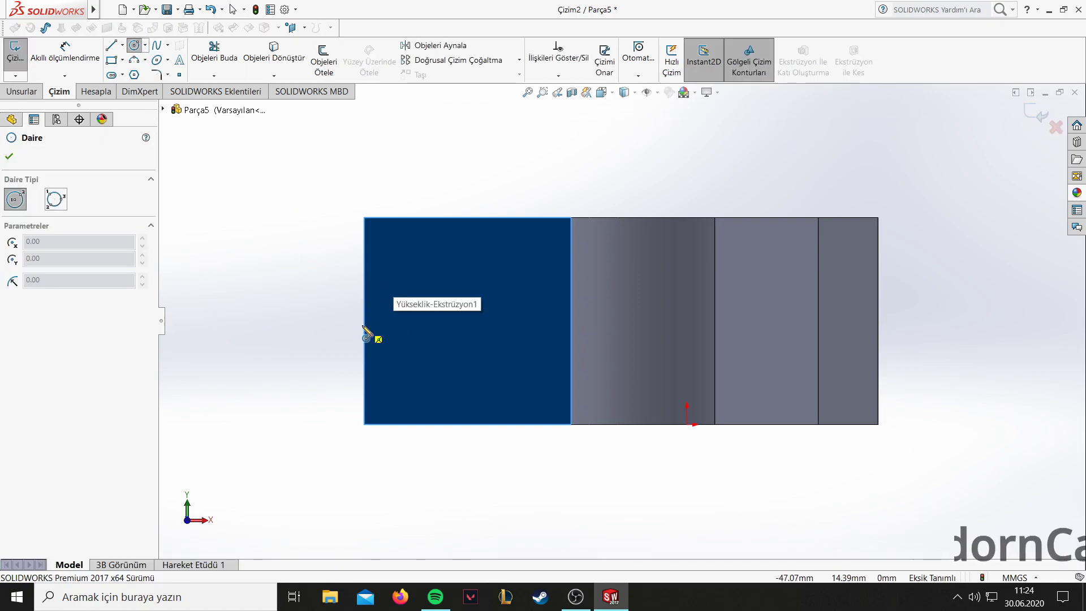
{"action": "left_click", "coordinate": [364, 321]}
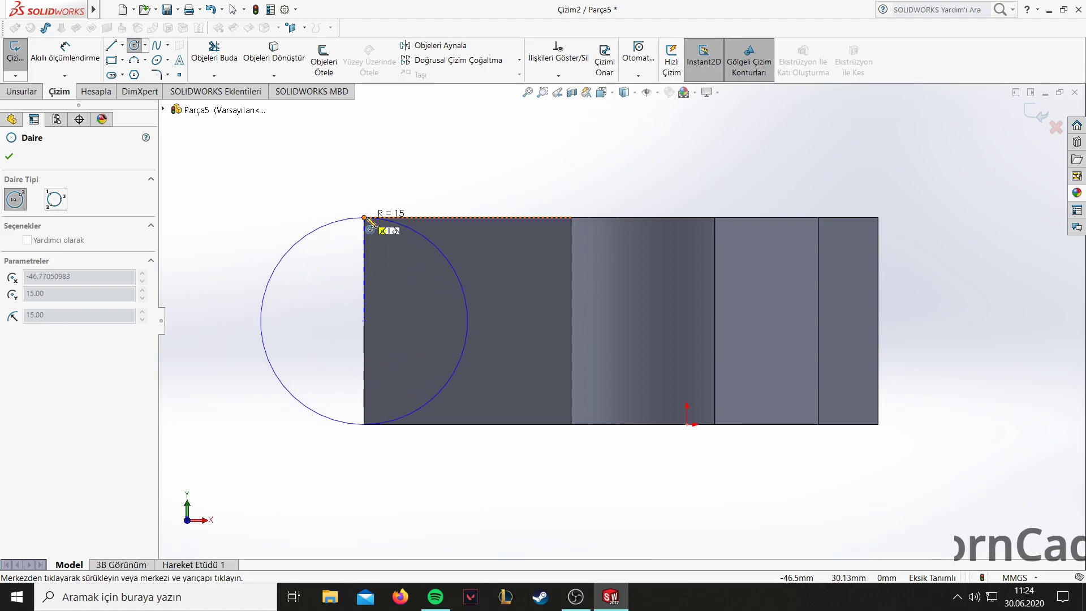
{"action": "left_click", "coordinate": [364, 218]}
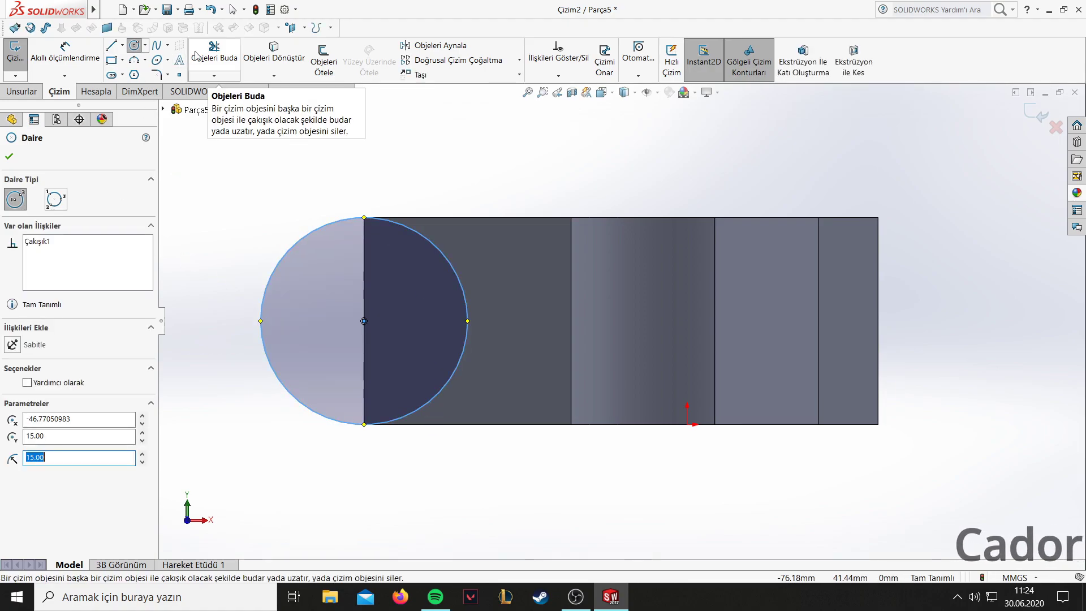
Extrude the R15 circle 10 mm in the reversed, outward direction.
{"action": "left_click", "coordinate": [23, 91]}
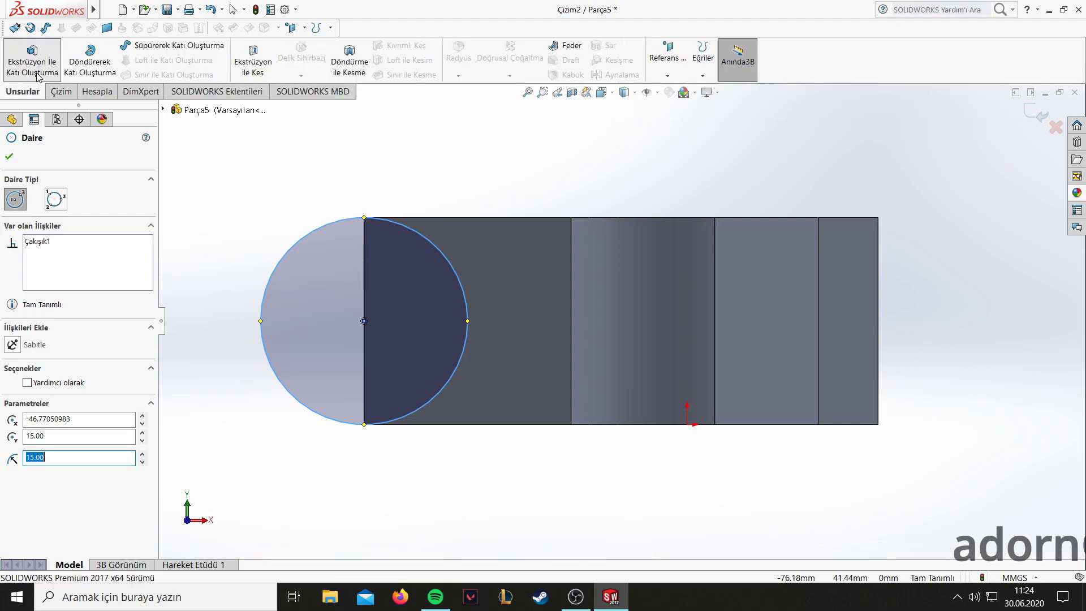
{"action": "left_click", "coordinate": [32, 59]}
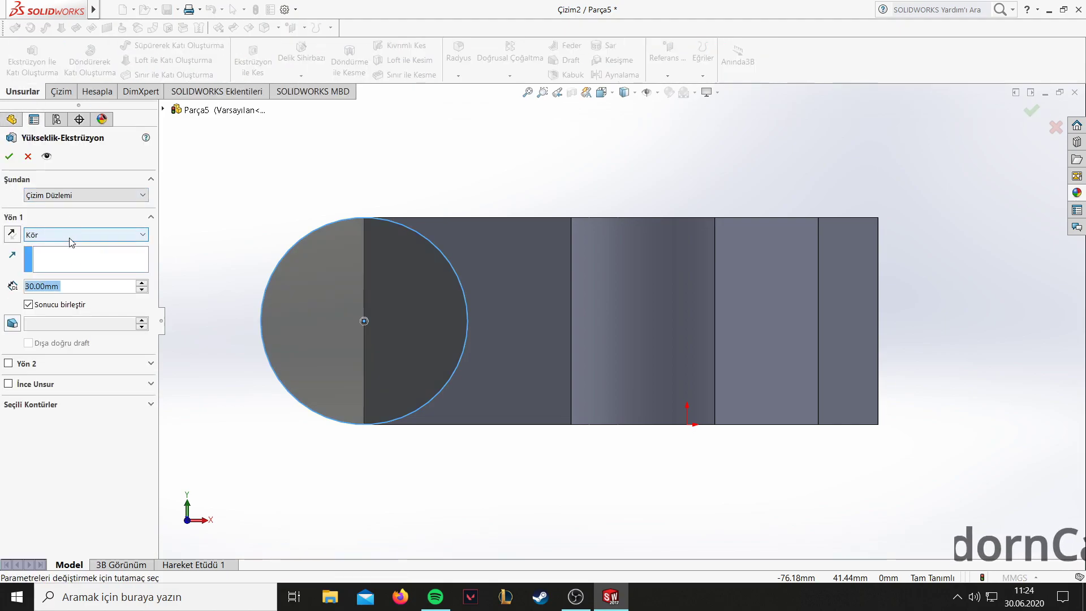
{"action": "type", "text": "10"}
{"action": "key", "text": "Return"}
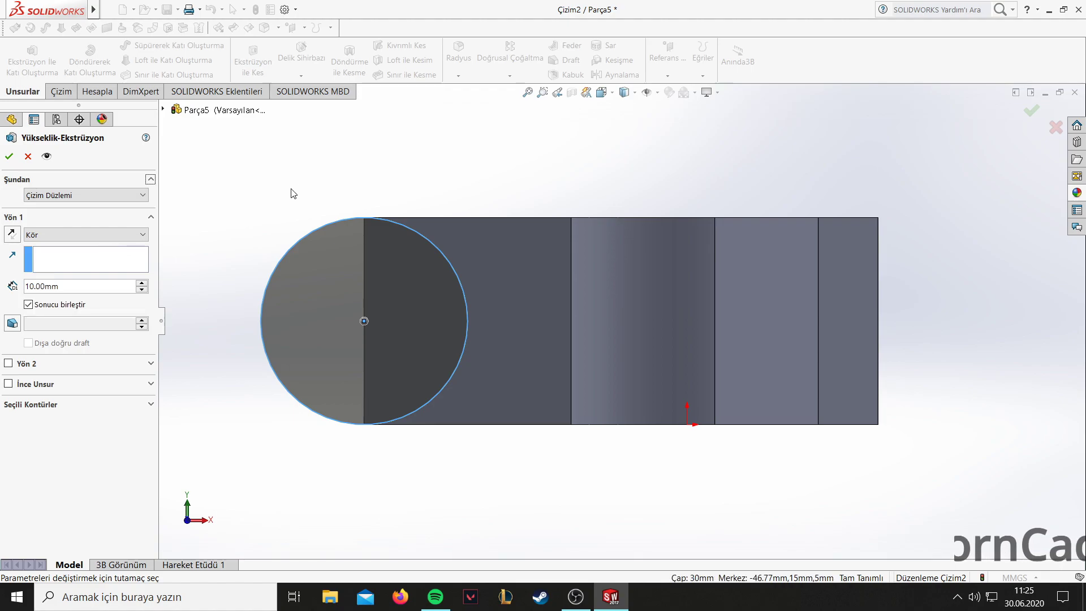
{"action": "middle_click_drag", "start_coordinate": [290, 197], "coordinate": [378, 207]}
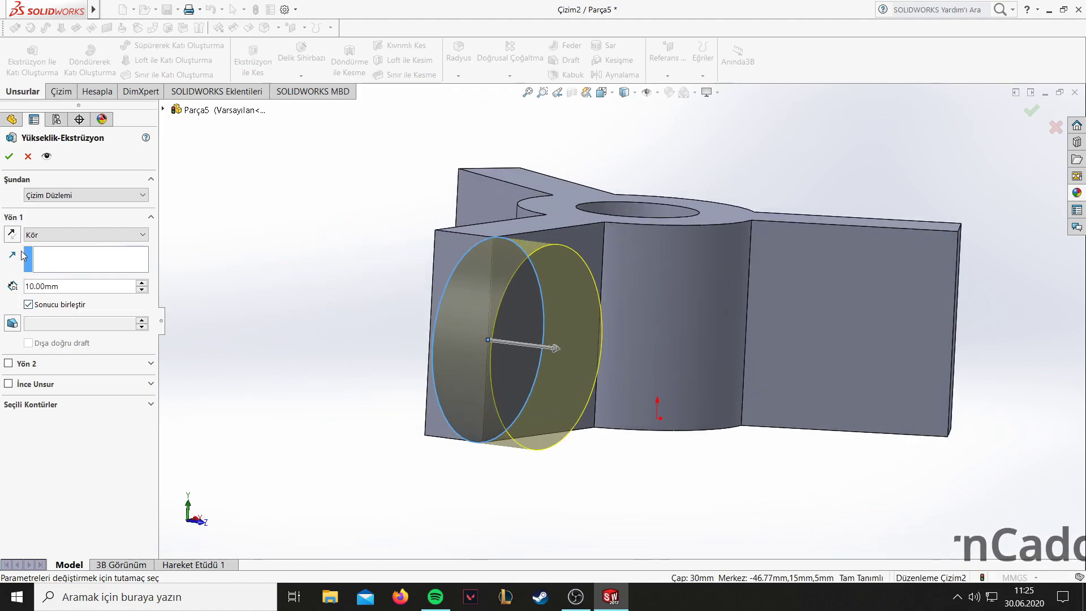
{"action": "left_click", "coordinate": [10, 234]}
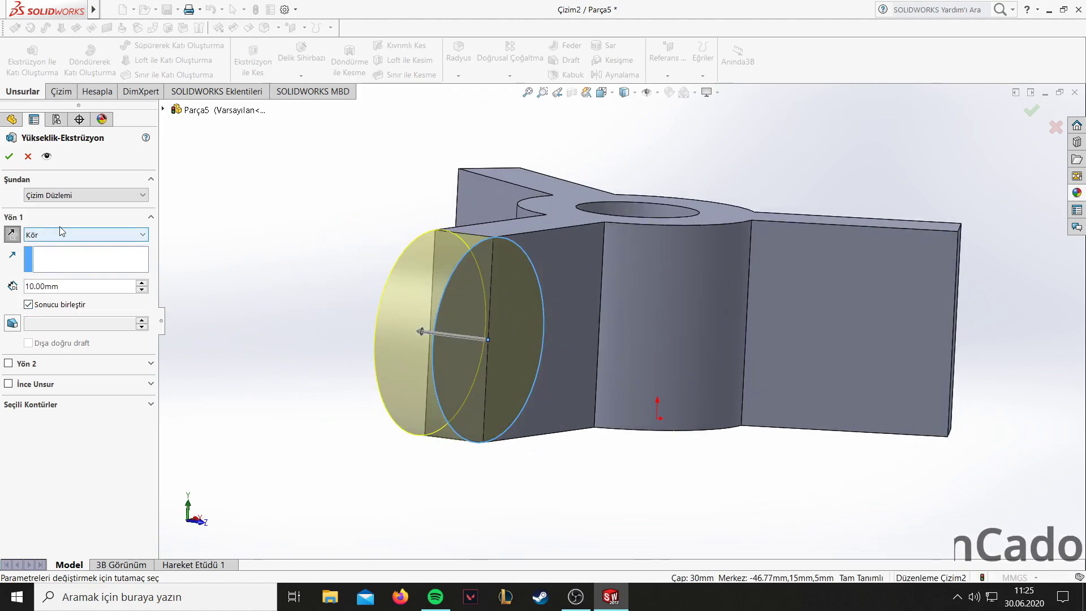
{"action": "left_click", "coordinate": [4, 160]}
Start a sketch on the rounded arm face and draw a circle on it.
{"action": "right_click", "coordinate": [559, 274]}
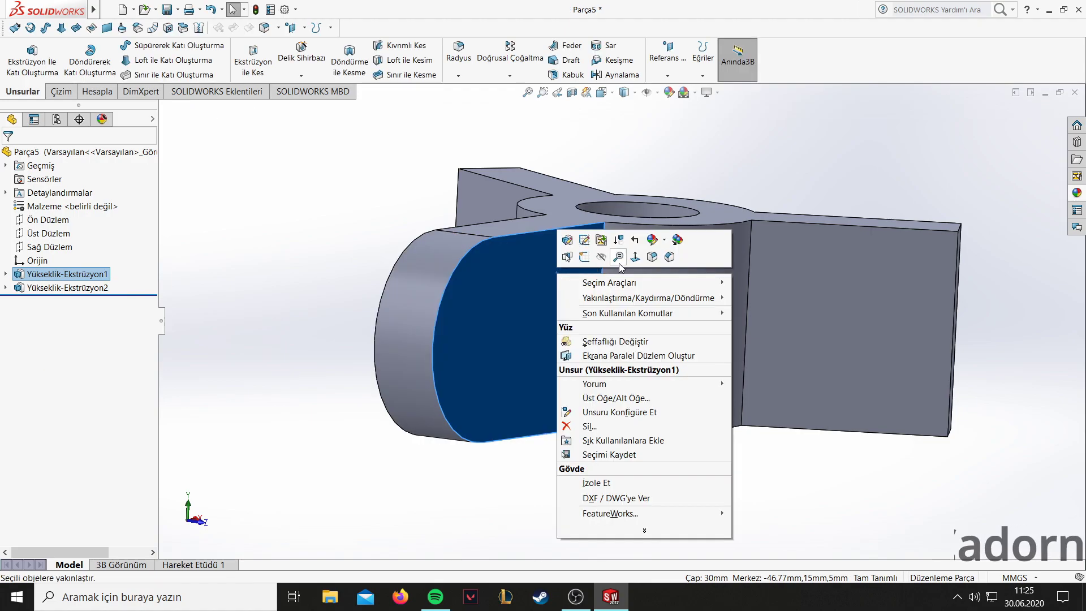
{"action": "left_click", "coordinate": [635, 256]}
{"action": "left_click", "coordinate": [61, 91]}
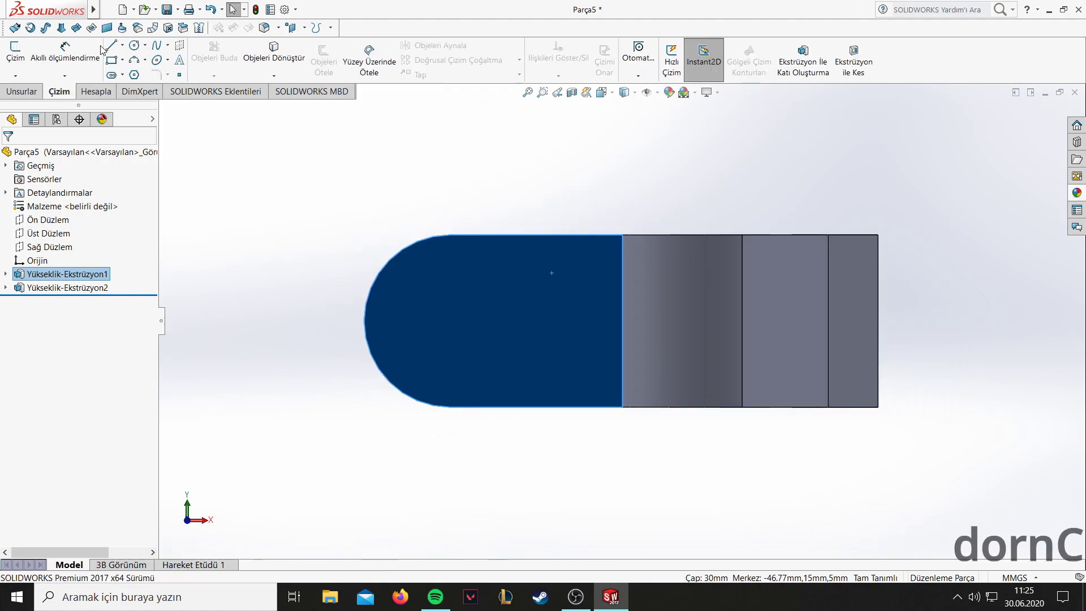
{"action": "left_click", "coordinate": [135, 46]}
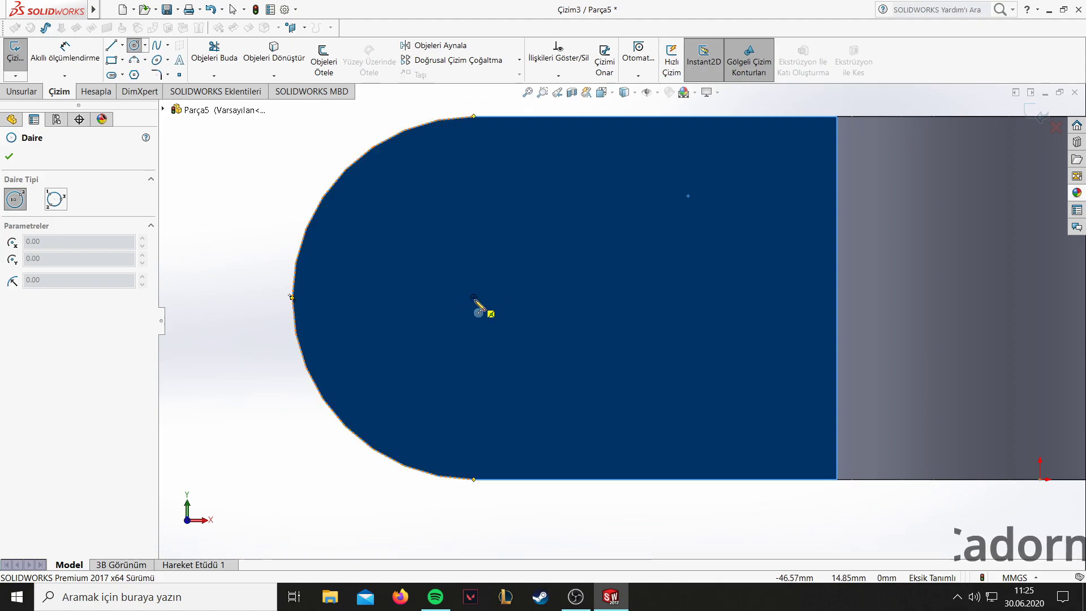
{"action": "left_click", "coordinate": [519, 298]}
{"action": "left_click", "coordinate": [556, 351]}
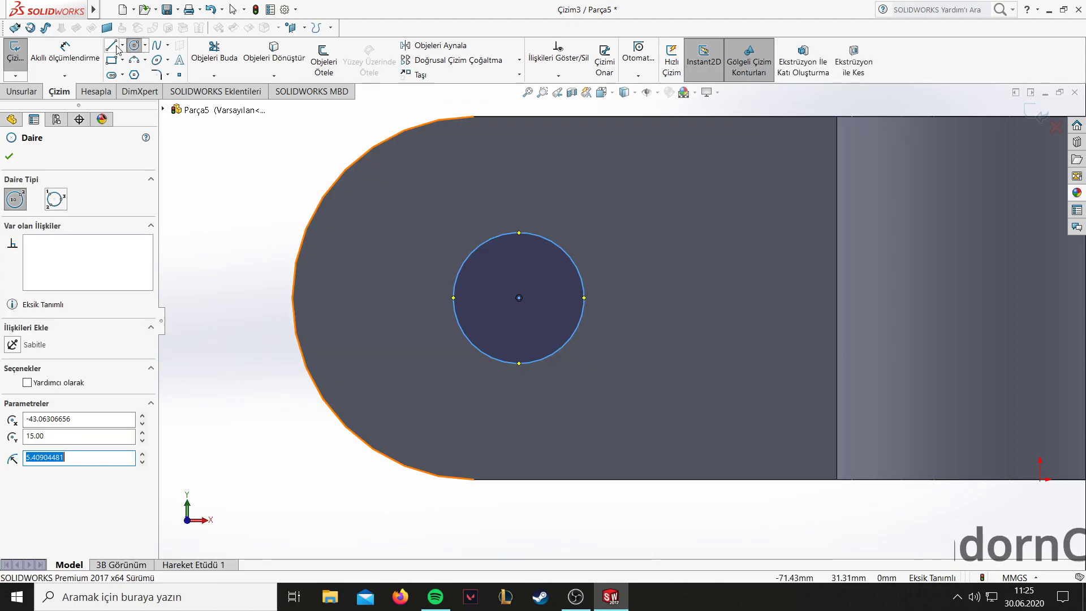
Dimension the circle Ø10 and 23 mm from the face's vertical edge.
{"action": "key", "text": "d"}
{"action": "left_click", "coordinate": [495, 236]}
{"action": "left_click", "coordinate": [485, 213]}
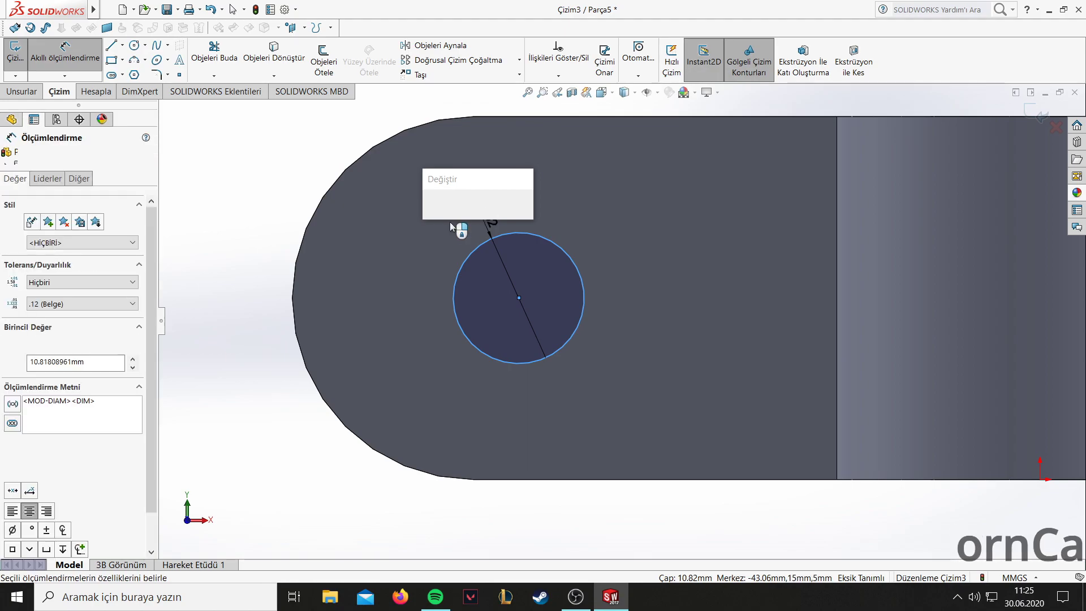
{"action": "type", "text": "10"}
{"action": "key", "text": "Return"}
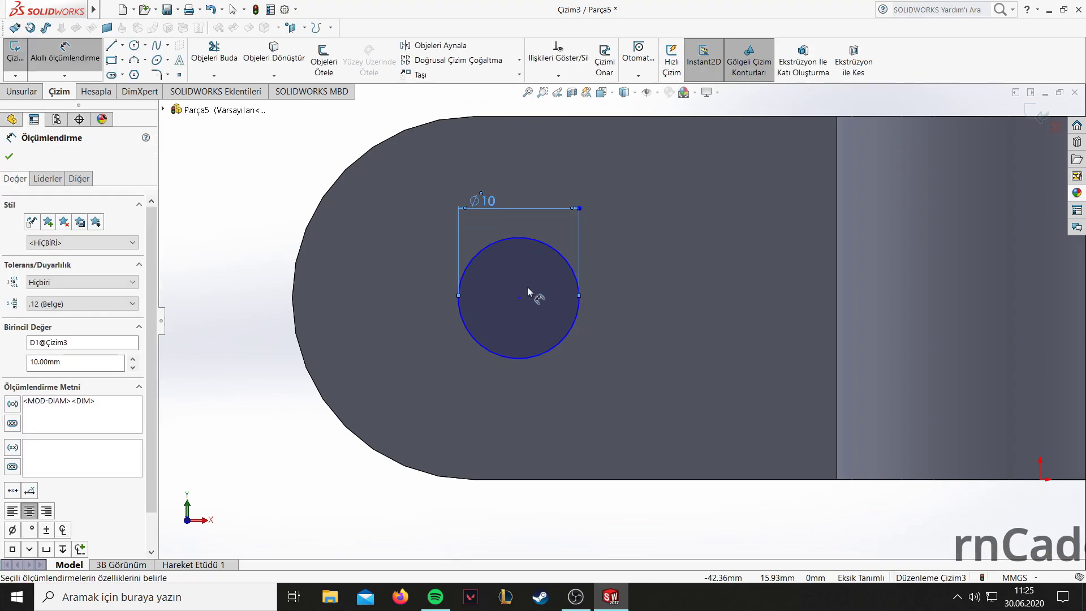
{"action": "left_click", "coordinate": [518, 298]}
{"action": "left_click", "coordinate": [837, 299]}
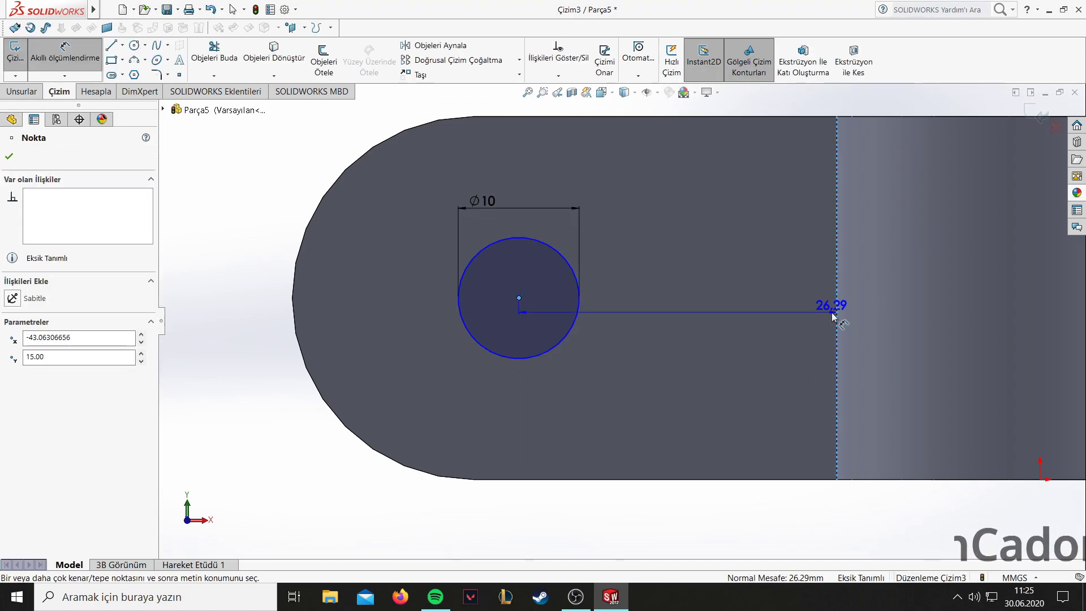
{"action": "left_click", "coordinate": [738, 525]}
{"action": "type", "text": "23"}
{"action": "key", "text": "Return"}
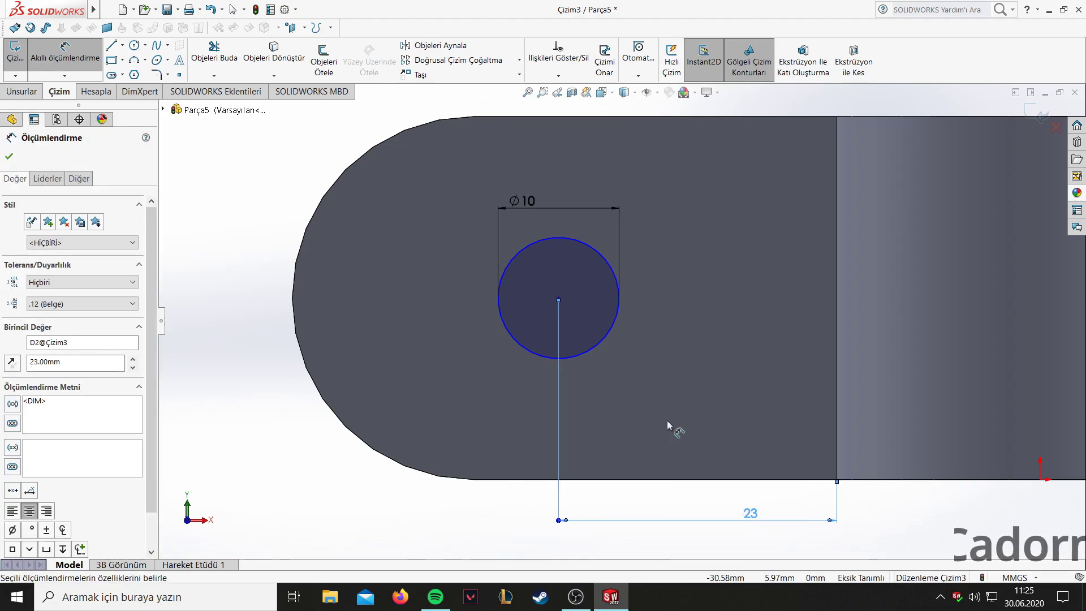
Add a Horizontal relation between the circle centre and the left arc point.
{"action": "key", "text": "Escape"}
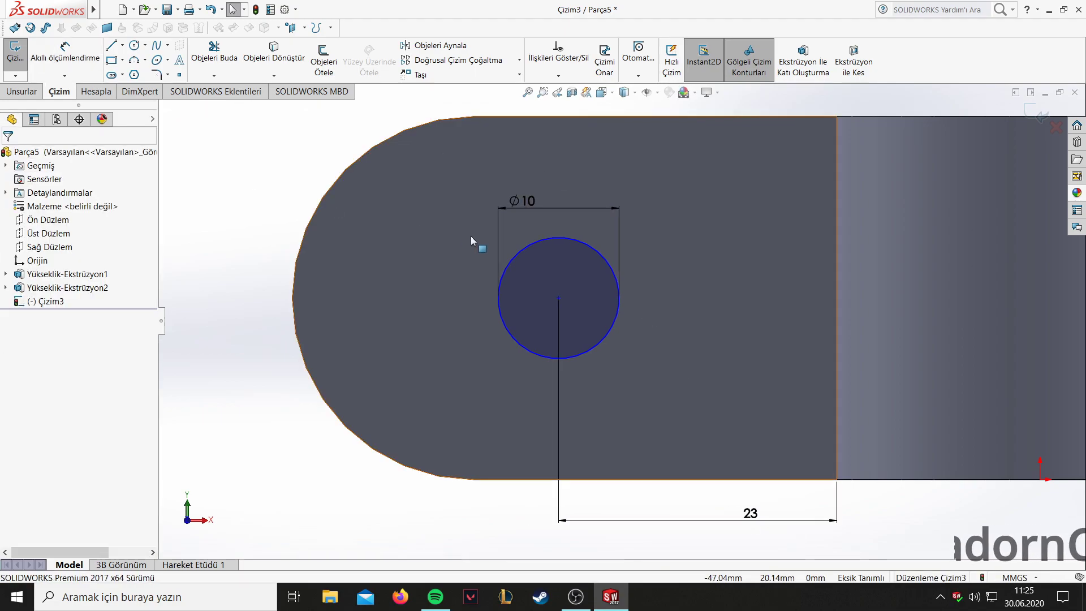
{"action": "left_click", "coordinate": [558, 297]}
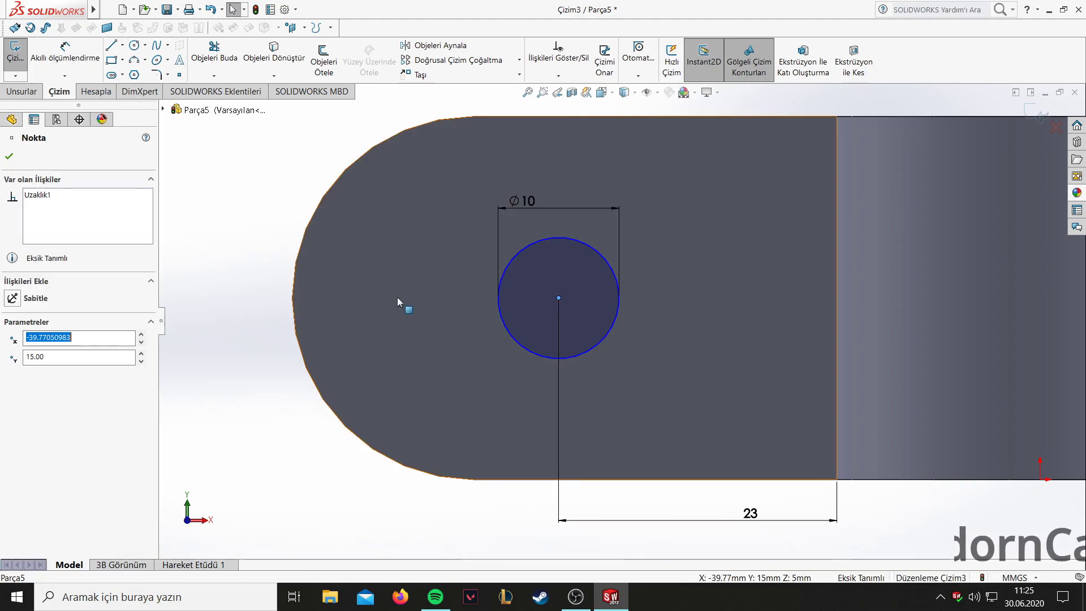
{"action": "key", "text": "Escape"}
{"action": "left_click", "coordinate": [293, 300]}
{"action": "left_click", "coordinate": [19, 359]}
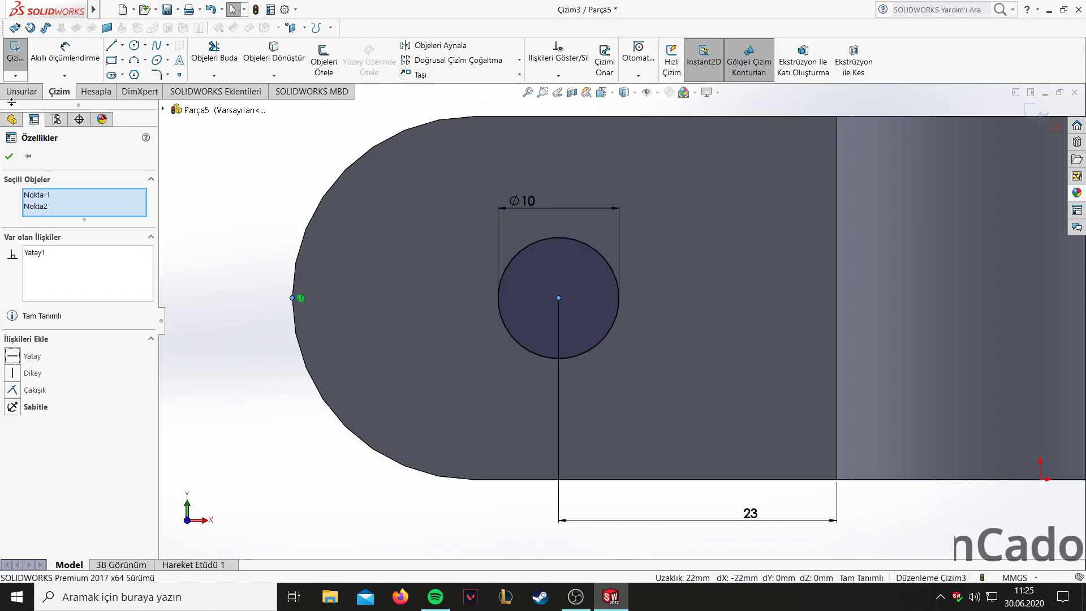
{"action": "left_click", "coordinate": [9, 160]}
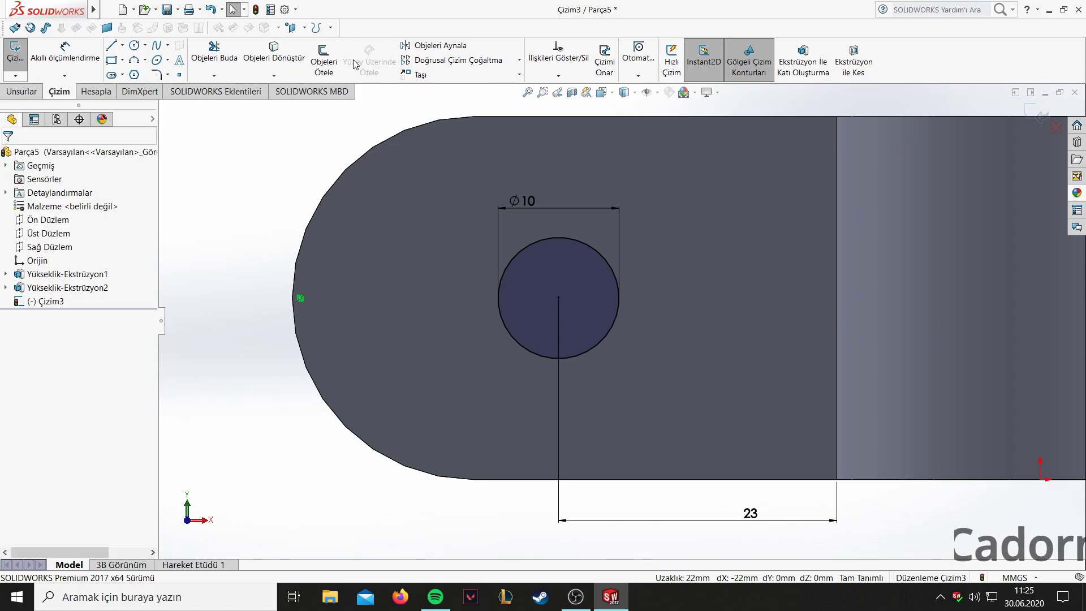
{"action": "left_click", "coordinate": [21, 92]}
{"action": "left_click", "coordinate": [253, 63]}
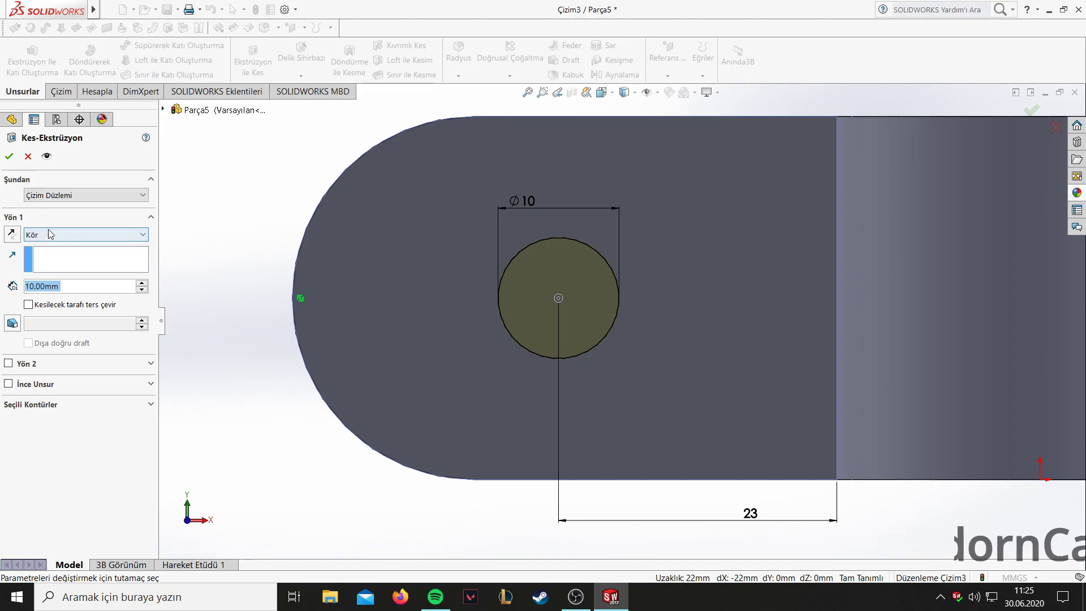
Complete the Ø10 hole cut and select it with the arm extrusion.
{"action": "left_click", "coordinate": [9, 155]}
{"action": "mouse_move", "coordinate": [267, 182]}
{"action": "middle_mouse_down"}
{"action": "mouse_move", "coordinate": [289, 228]}
{"action": "mouse_move", "coordinate": [317, 236]}
{"action": "middle_mouse_up"}
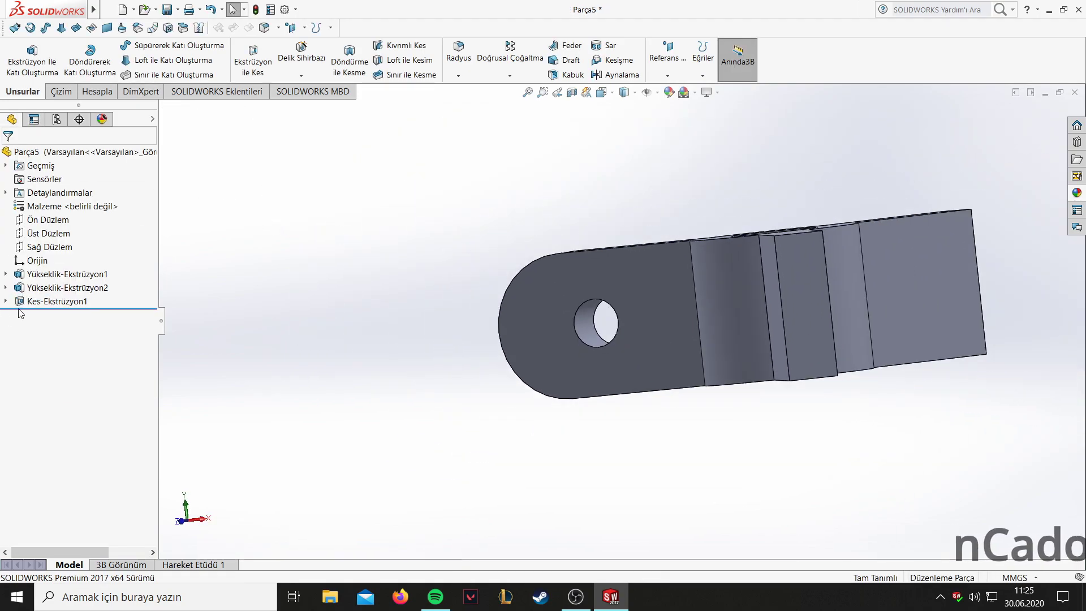
{"action": "left_click", "coordinate": [79, 301]}
{"action": "left_click", "coordinate": [34, 290]}
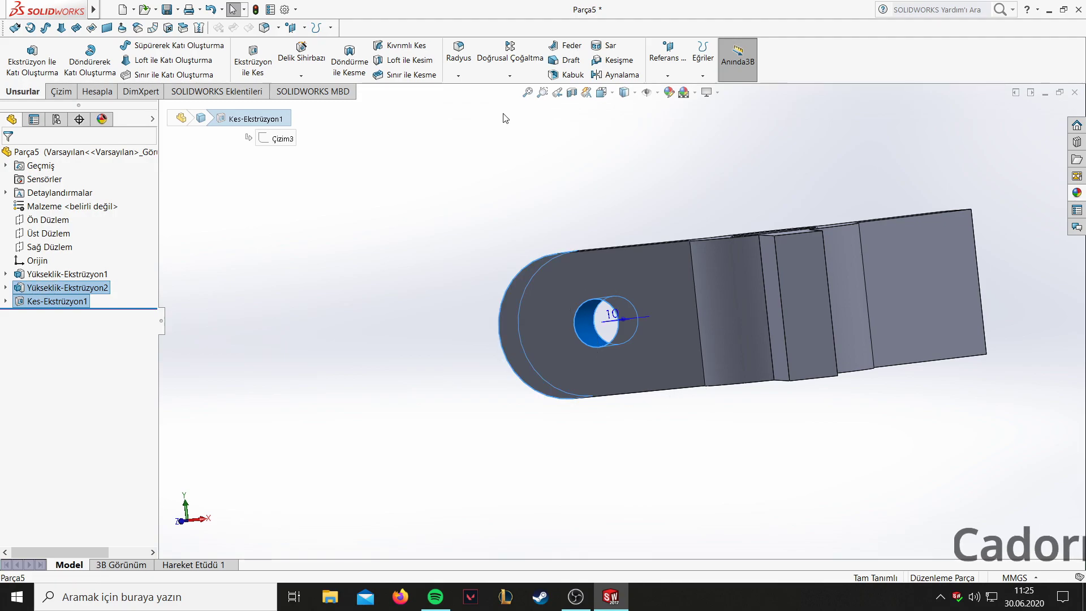
Circular-pattern the arm and hole 3 times about the hub hole, then view isometric.
{"action": "left_click", "coordinate": [509, 75]}
{"action": "left_click", "coordinate": [515, 104]}
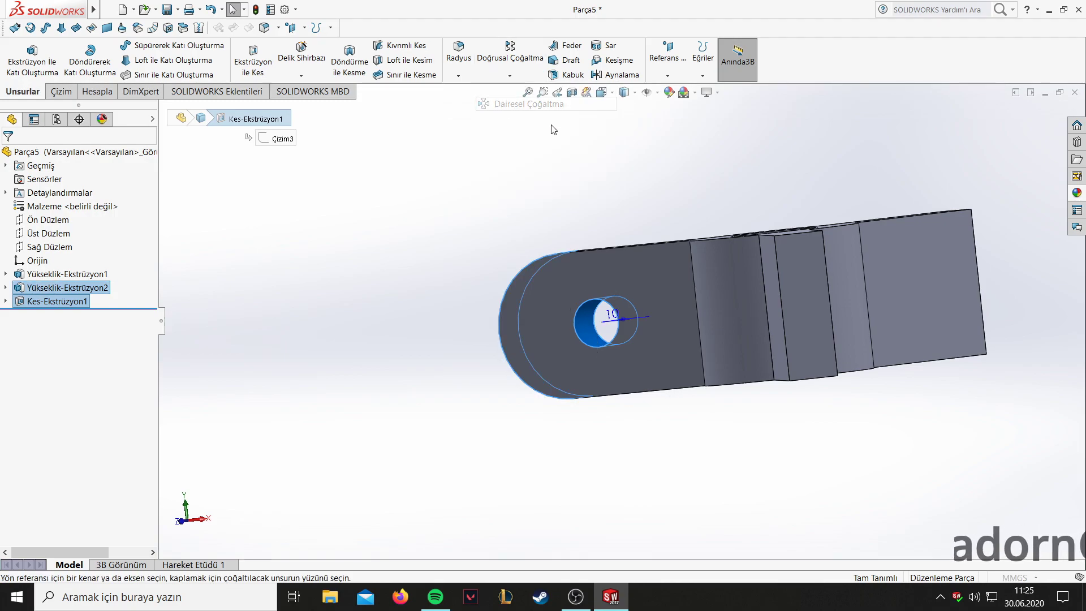
{"action": "middle_click_drag", "start_coordinate": [553, 130], "coordinate": [643, 175]}
{"action": "left_click", "coordinate": [780, 255]}
{"action": "mouse_move", "coordinate": [448, 355]}
{"action": "middle_mouse_down"}
{"action": "mouse_move", "coordinate": [432, 317]}
{"action": "mouse_move", "coordinate": [398, 300]}
{"action": "mouse_move", "coordinate": [204, 282]}
{"action": "middle_mouse_up"}
{"action": "left_click", "coordinate": [9, 156]}
{"action": "mouse_move", "coordinate": [402, 242]}
{"action": "middle_mouse_down"}
{"action": "mouse_move", "coordinate": [422, 213]}
{"action": "mouse_move", "coordinate": [408, 413]}
{"action": "mouse_move", "coordinate": [529, 318]}
{"action": "mouse_move", "coordinate": [383, 274]}
{"action": "middle_mouse_up"}
{"action": "key", "text": "ctrl+7"}
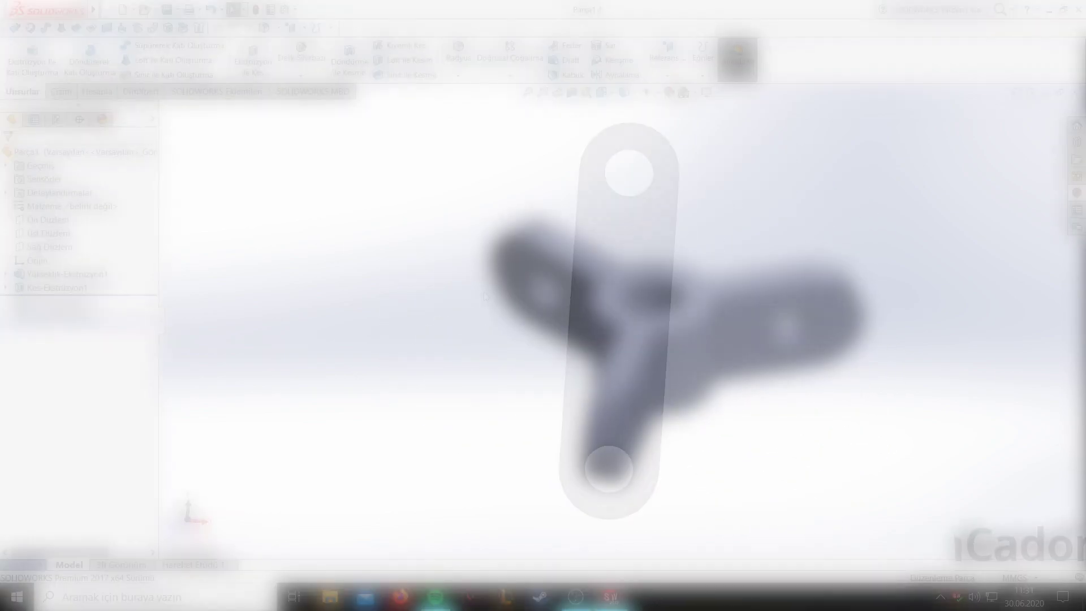
Sketch a vertical slot downward from the origin on the Front Plane.
{"action": "left_click", "coordinate": [43, 221]}
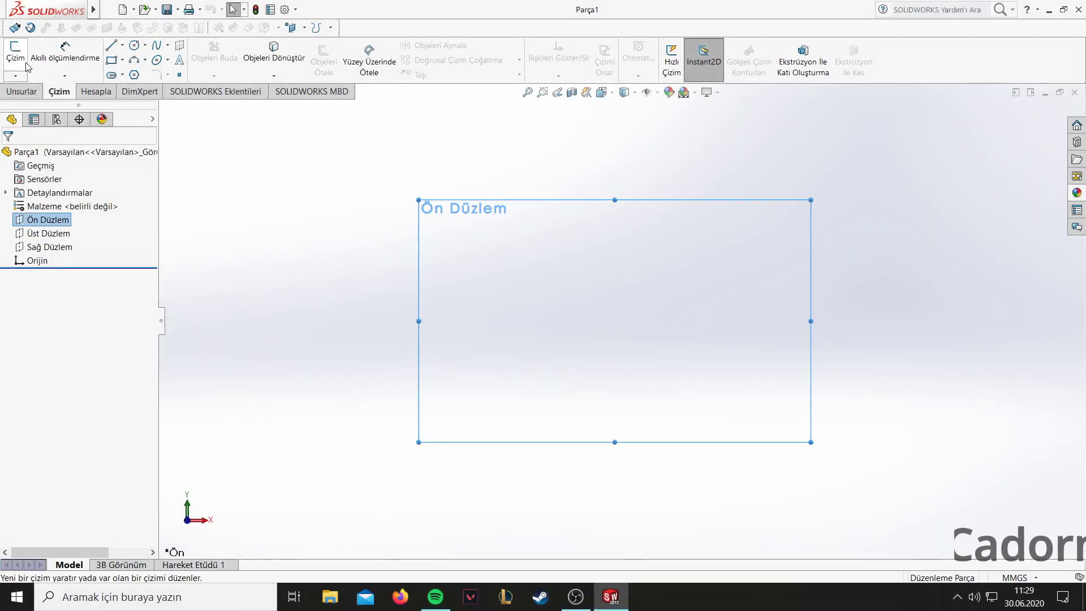
{"action": "left_click", "coordinate": [15, 51]}
{"action": "left_click", "coordinate": [111, 75]}
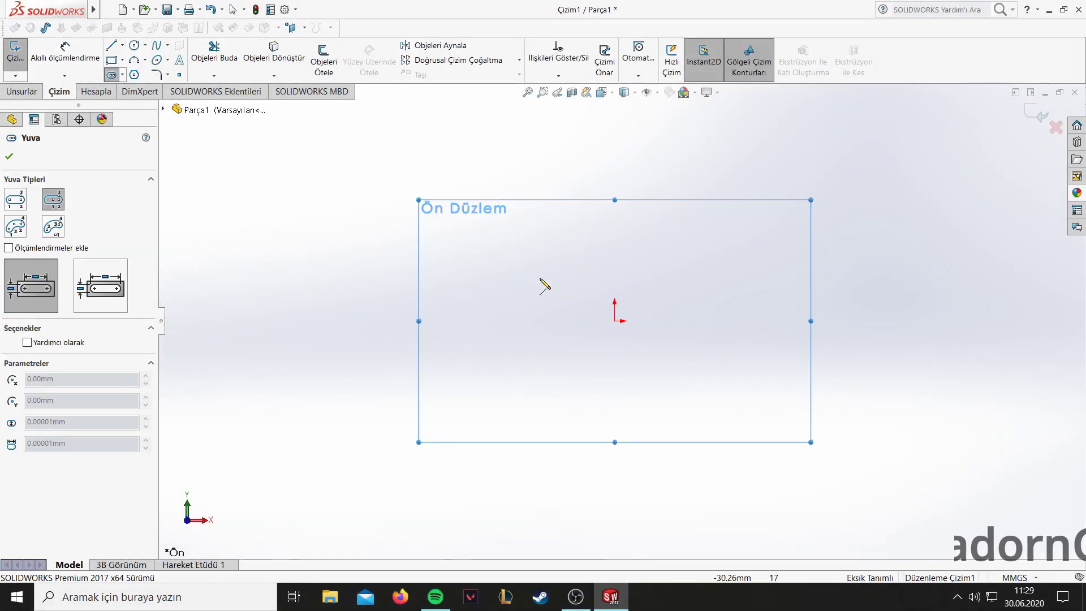
{"action": "left_click", "coordinate": [615, 321]}
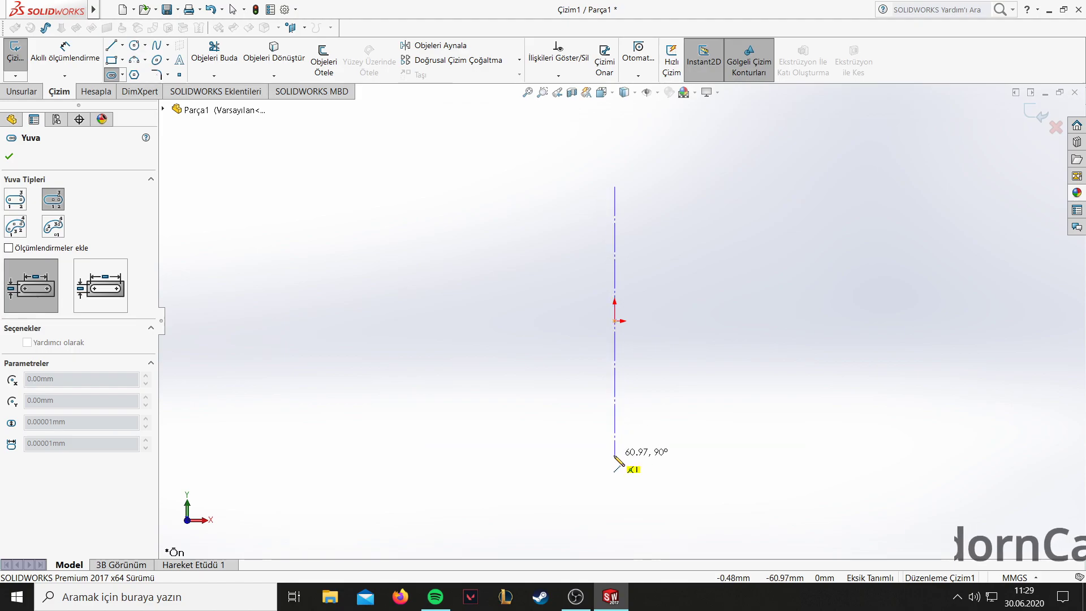
{"action": "left_click", "coordinate": [615, 456]}
{"action": "left_click", "coordinate": [673, 351]}
{"action": "left_click", "coordinate": [663, 349]}
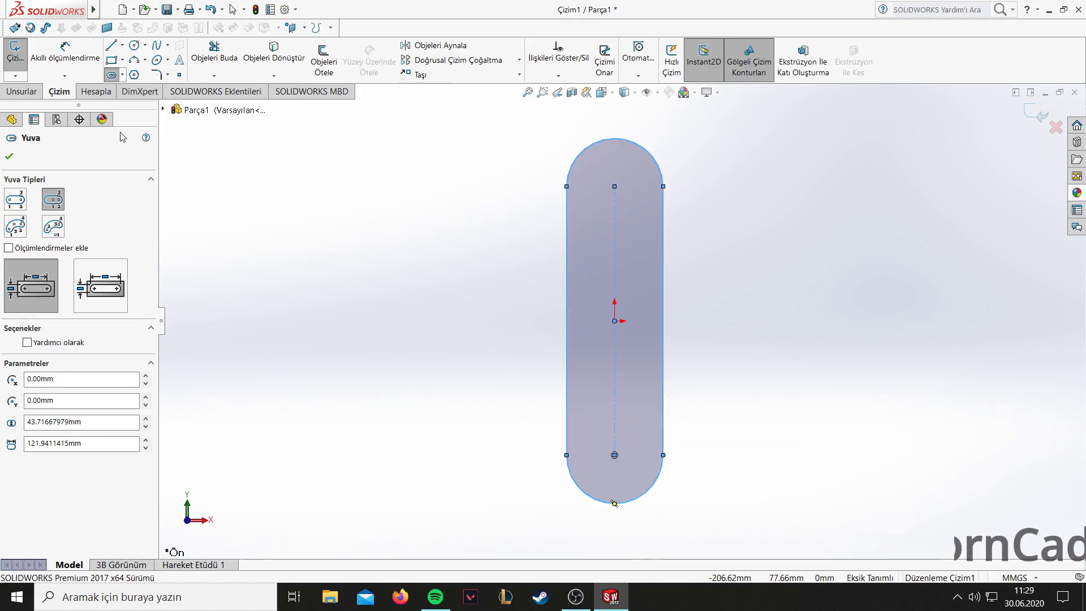
Dimension the slot 60 mm between centres and 20 mm wide, then start an extrusion.
{"action": "left_click", "coordinate": [65, 53]}
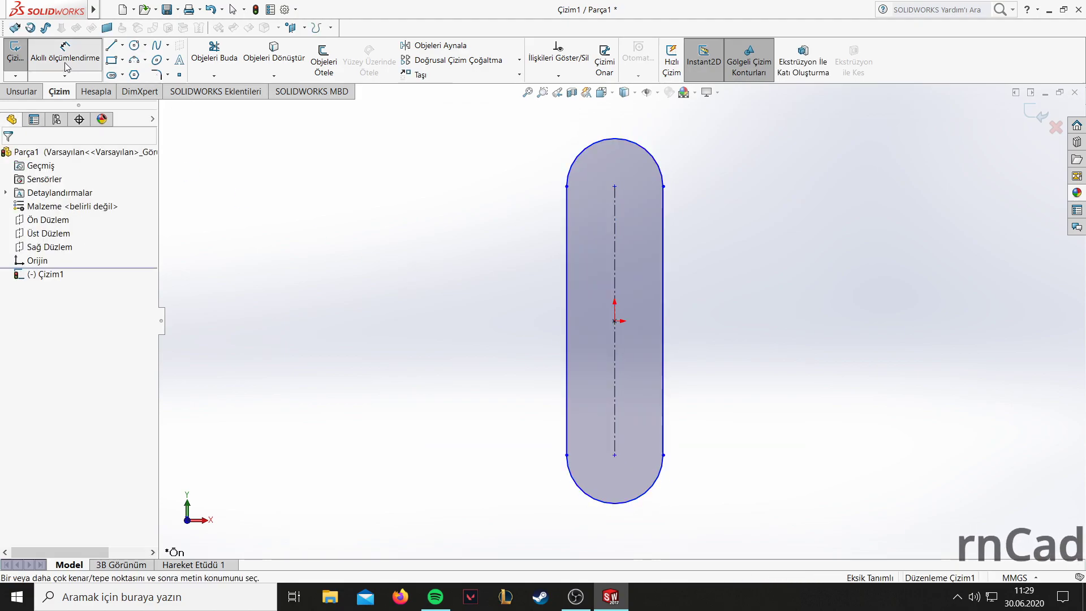
{"action": "left_click", "coordinate": [615, 220]}
{"action": "left_click", "coordinate": [361, 316]}
{"action": "type", "text": "6"}
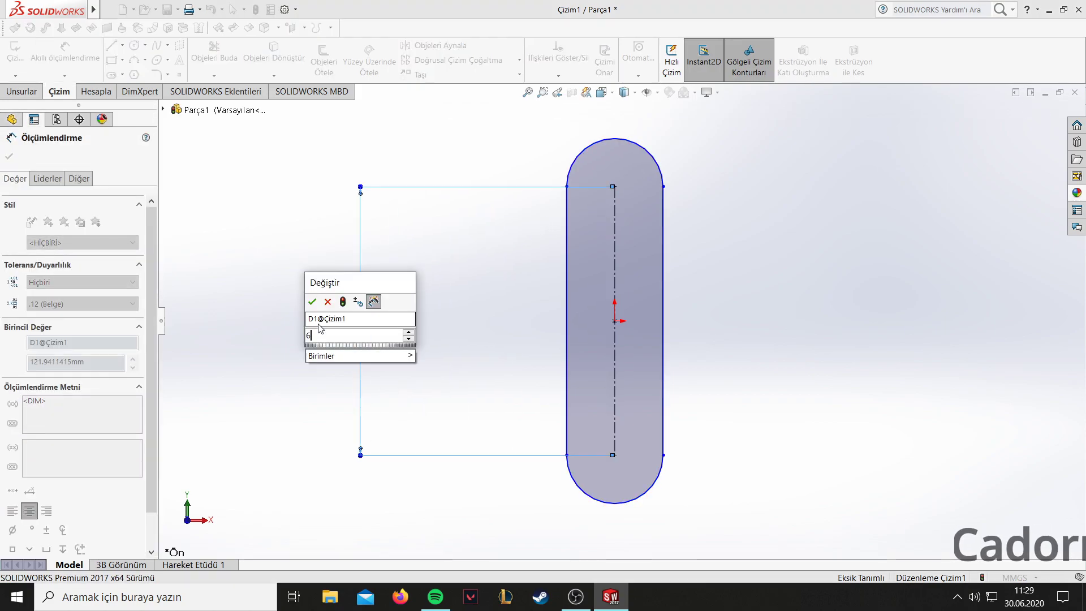
{"action": "type", "text": "0"}
{"action": "key", "text": "Return"}
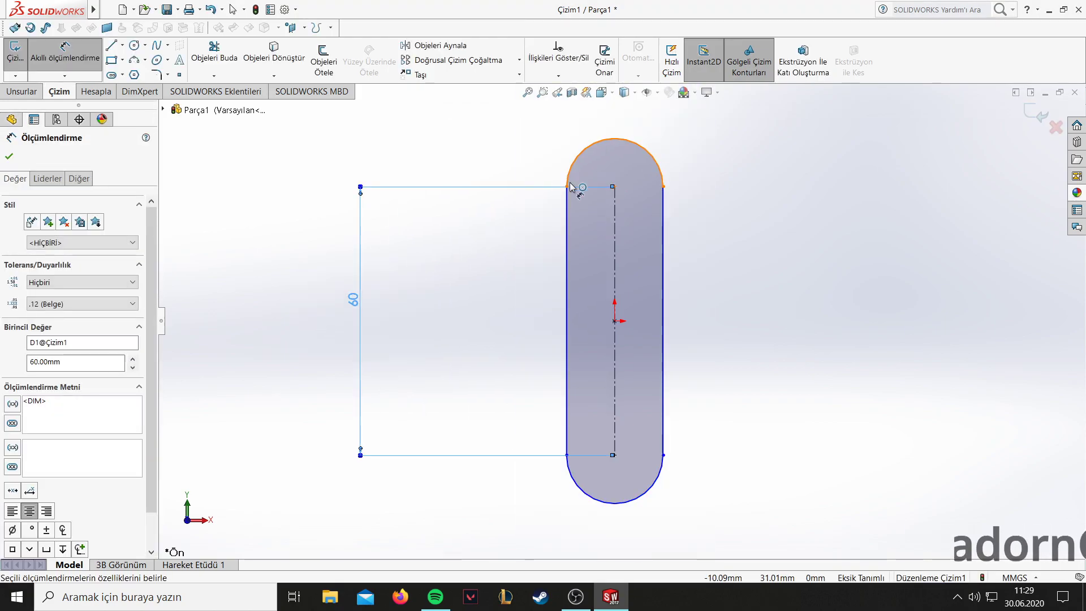
{"action": "left_click", "coordinate": [567, 186]}
{"action": "left_click", "coordinate": [663, 186]}
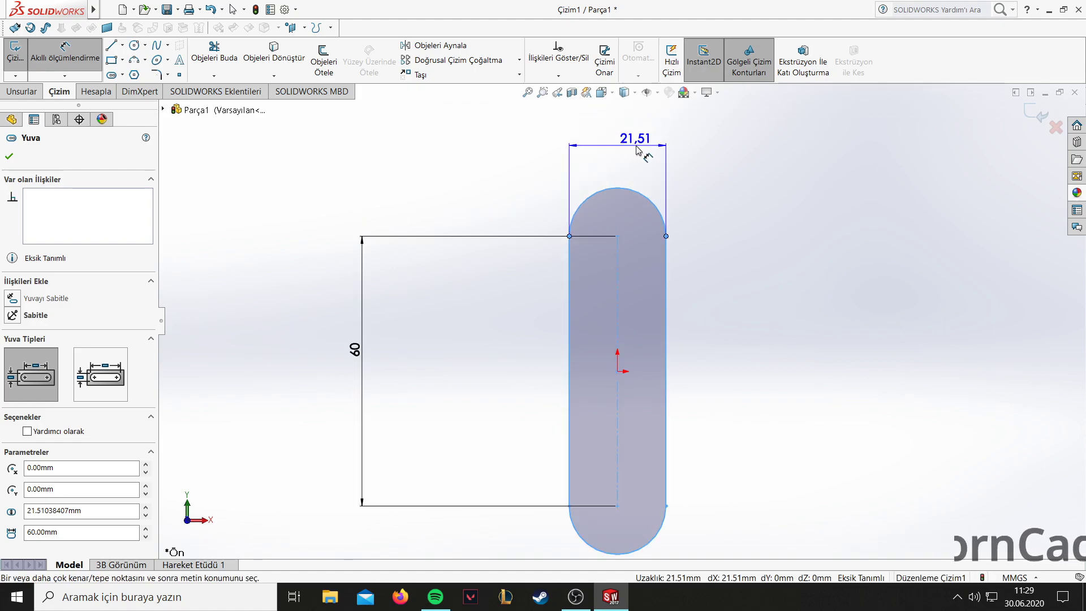
{"action": "left_click", "coordinate": [612, 143]}
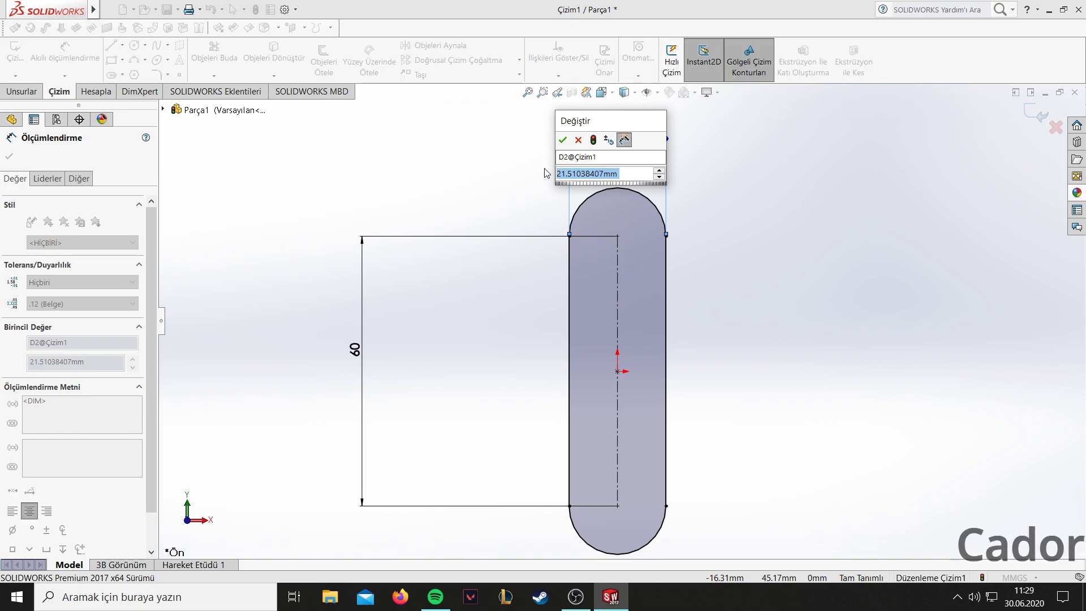
{"action": "type", "text": "10"}
{"action": "key", "text": "Return"}
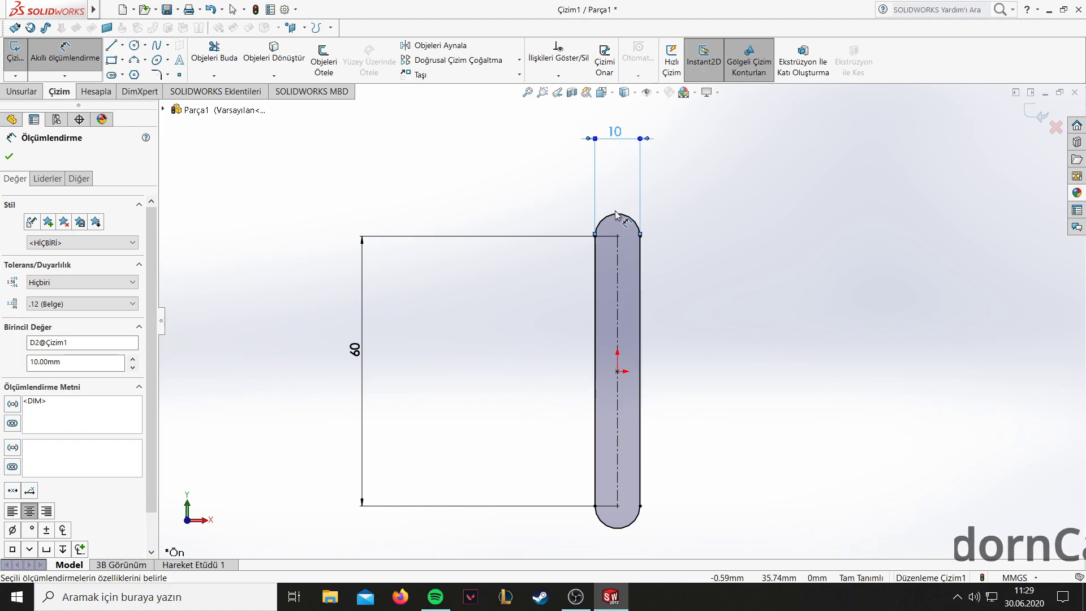
{"action": "key", "text": "Escape"}
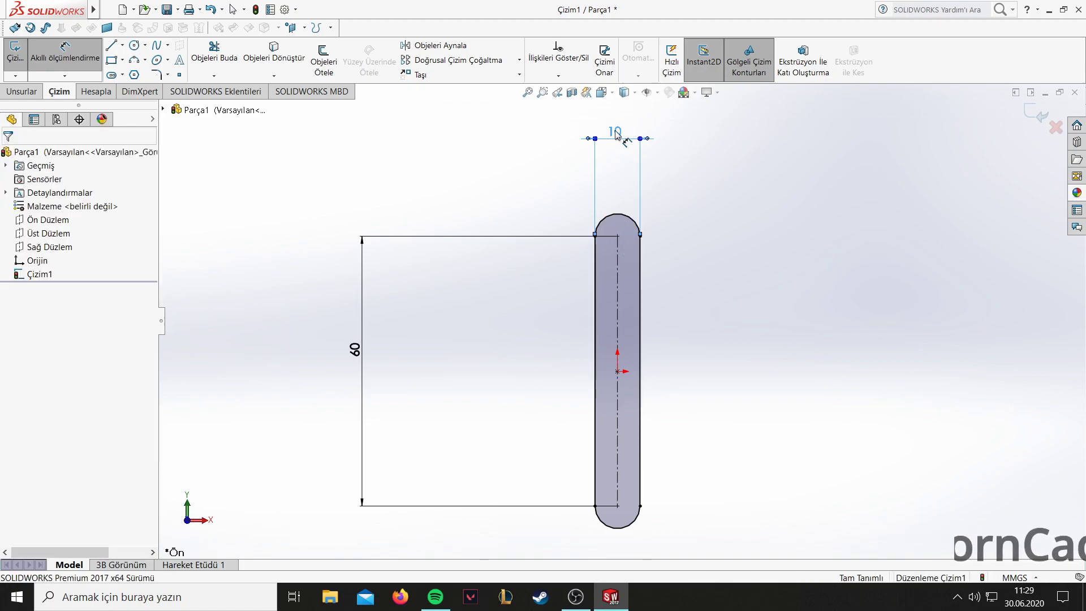
{"action": "type", "text": "20"}
{"action": "key", "text": "Return"}
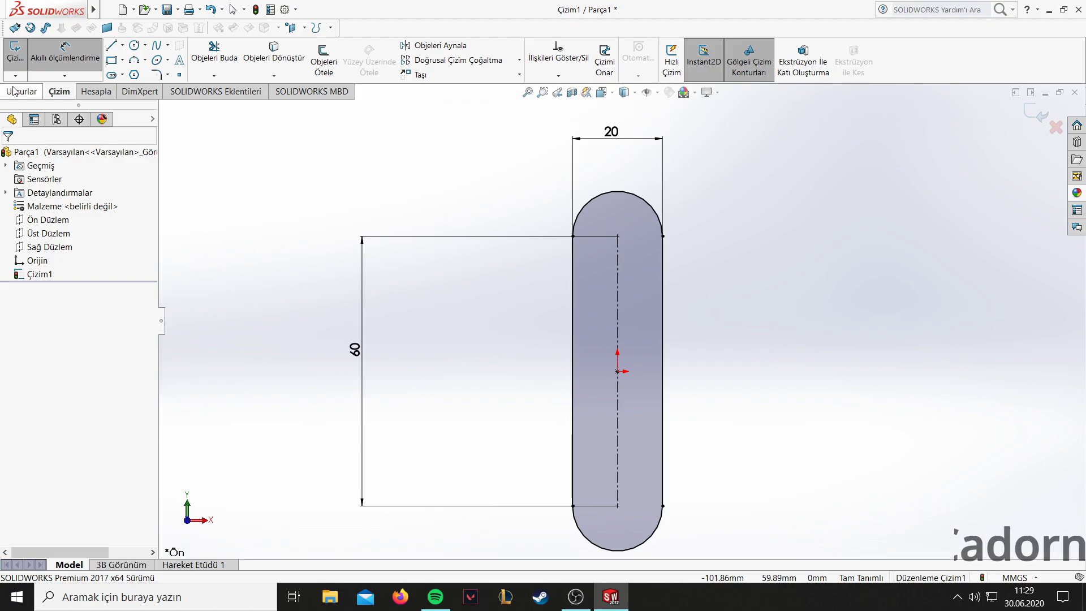
{"action": "left_click", "coordinate": [21, 91]}
{"action": "left_click", "coordinate": [32, 60]}
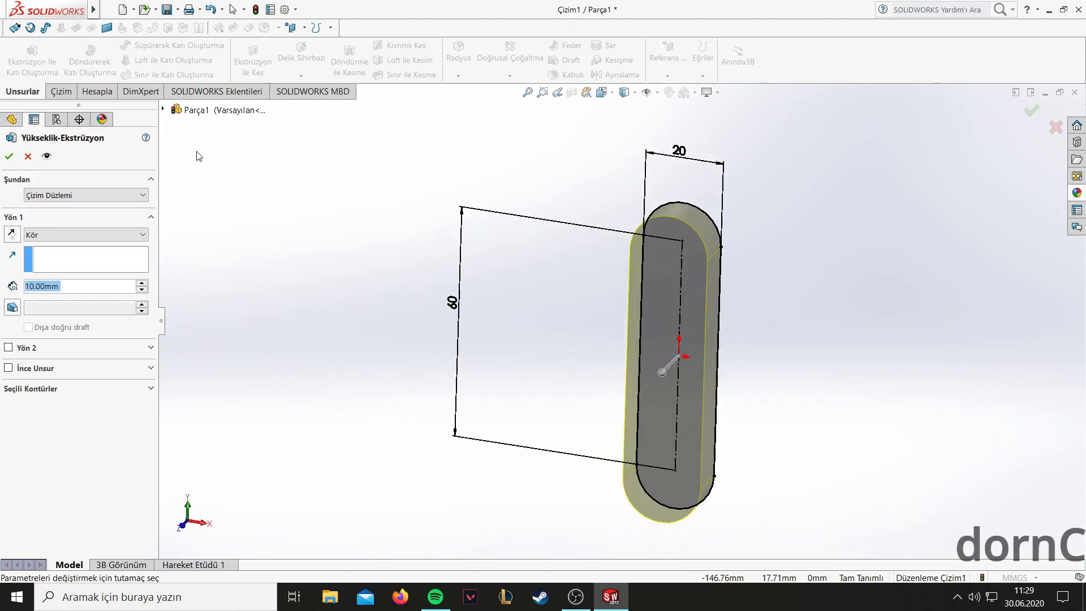
Extrude the slot 3.5 mm and view its front face Normal To.
{"action": "type", "text": "3.5"}
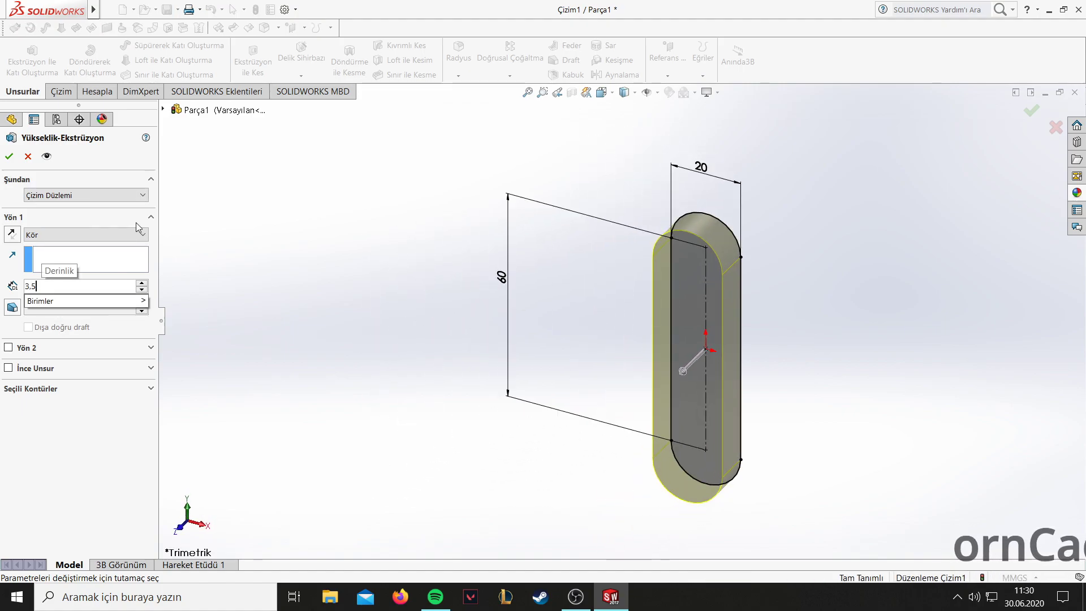
{"action": "key", "text": "Return"}
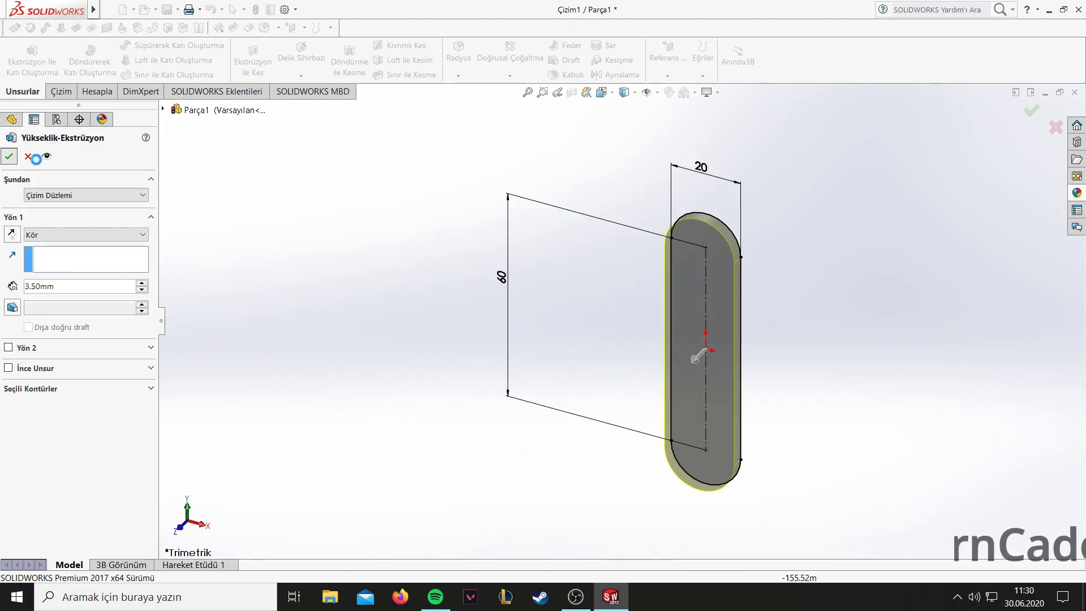
{"action": "left_click", "coordinate": [8, 157]}
{"action": "left_click", "coordinate": [700, 258]}
{"action": "right_click", "coordinate": [701, 257]}
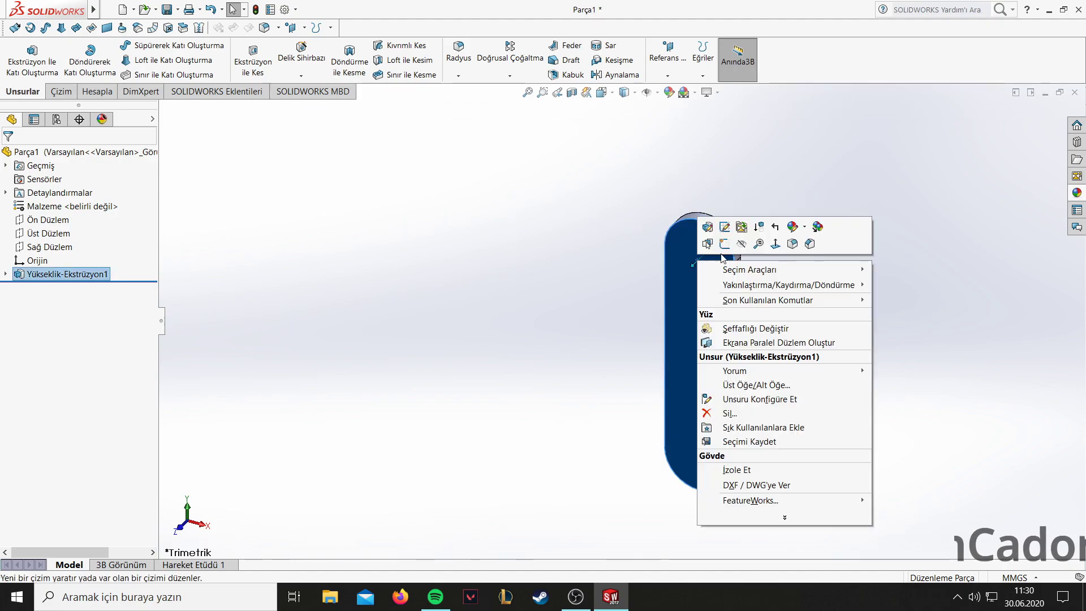
{"action": "left_click", "coordinate": [778, 249]}
Sketch a Ø10 circle centred on the slot's upper arc.
{"action": "left_click", "coordinate": [56, 93]}
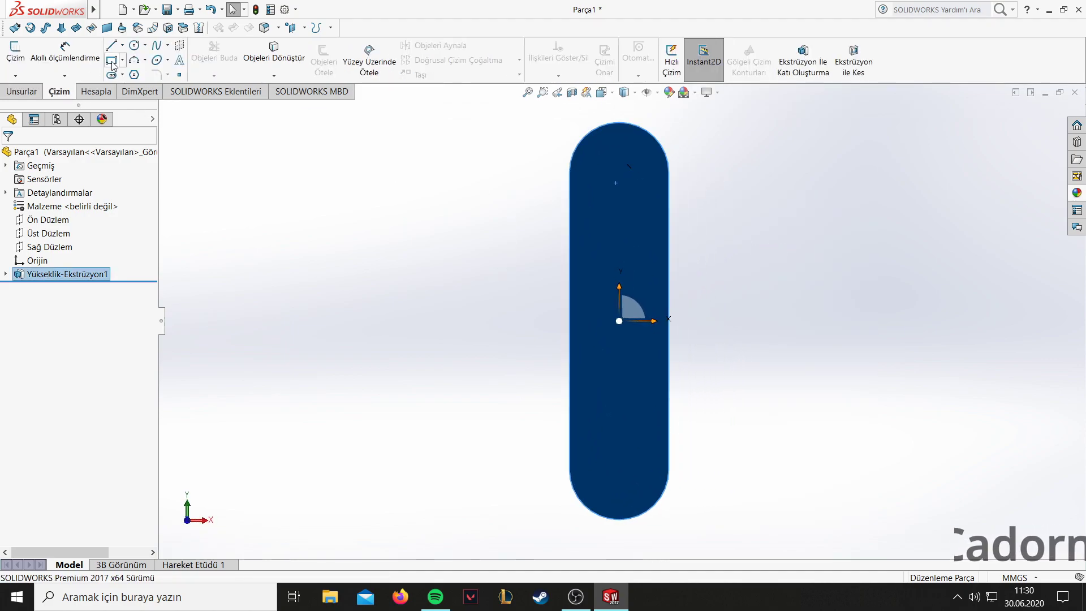
{"action": "left_click", "coordinate": [134, 49]}
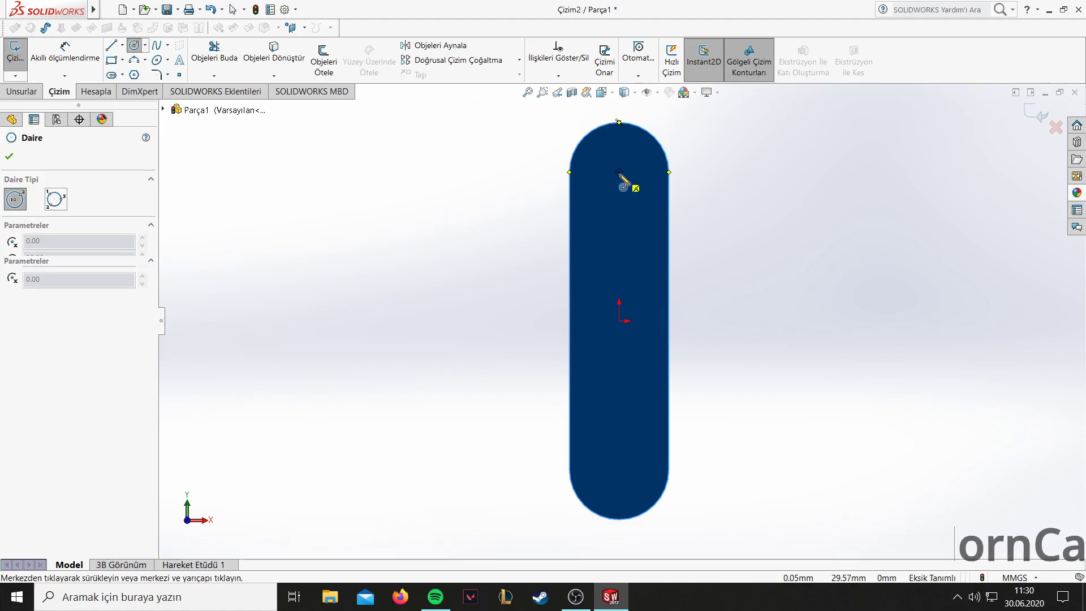
{"action": "left_click", "coordinate": [619, 173]}
{"action": "left_click", "coordinate": [623, 199]}
{"action": "key", "text": "Escape"}
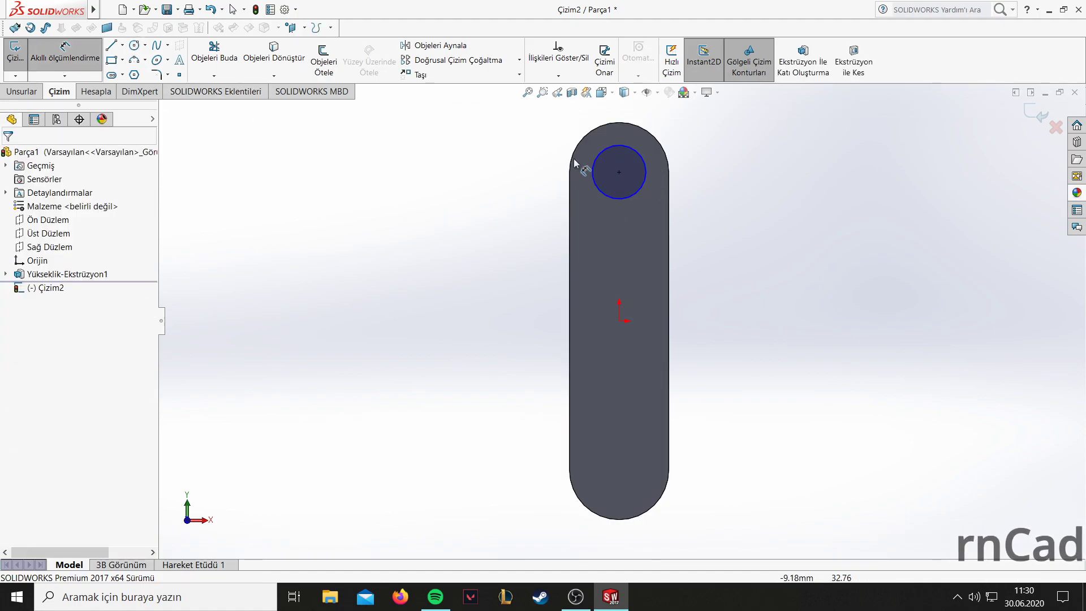
{"action": "left_click", "coordinate": [592, 169]}
{"action": "left_click", "coordinate": [524, 172]}
{"action": "type", "text": "1"}
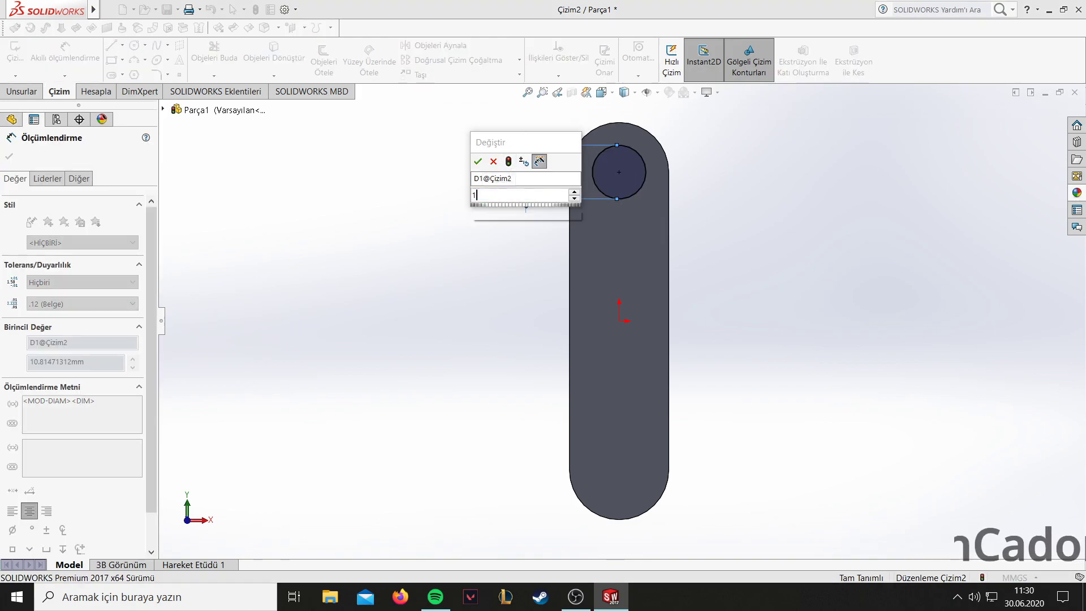
{"action": "type", "text": "0"}
{"action": "key", "text": "Return"}
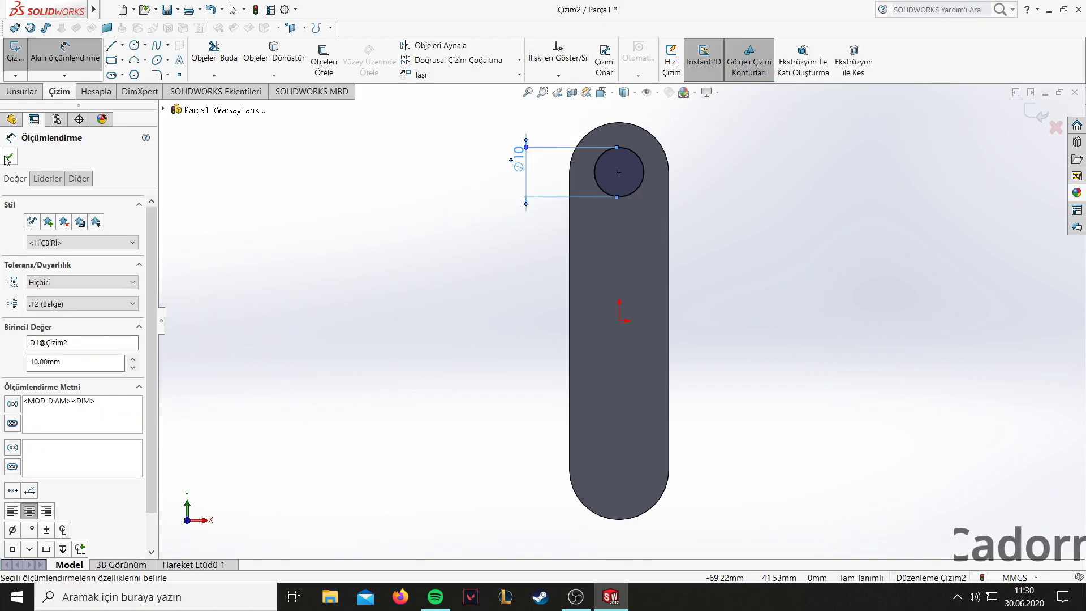
{"action": "left_click", "coordinate": [8, 158]}
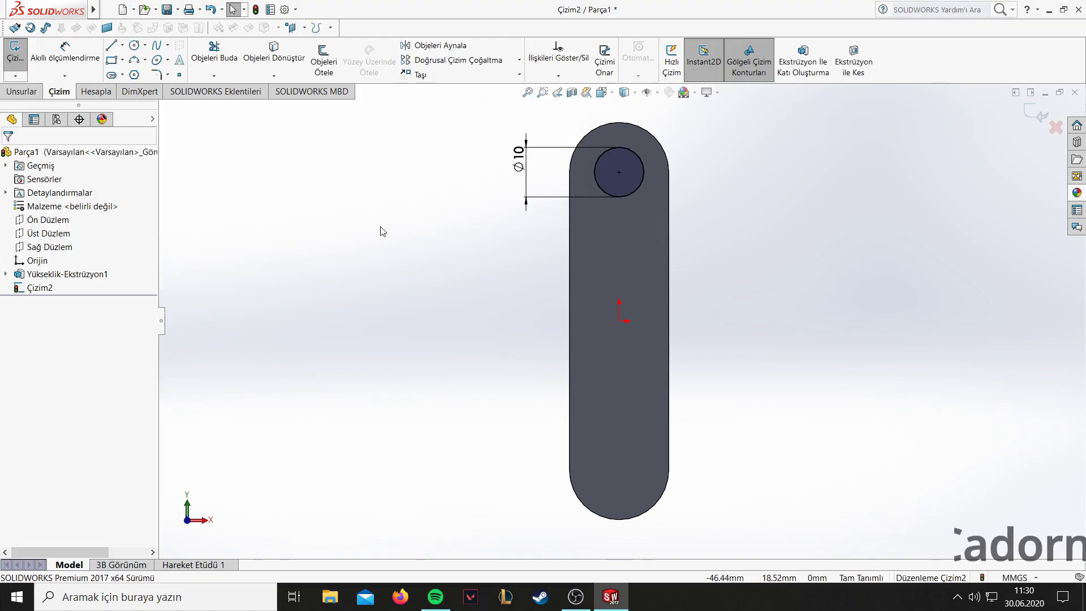
Select the circle sketch and the Top Plane for Mirror Entities.
{"action": "left_click", "coordinate": [40, 288]}
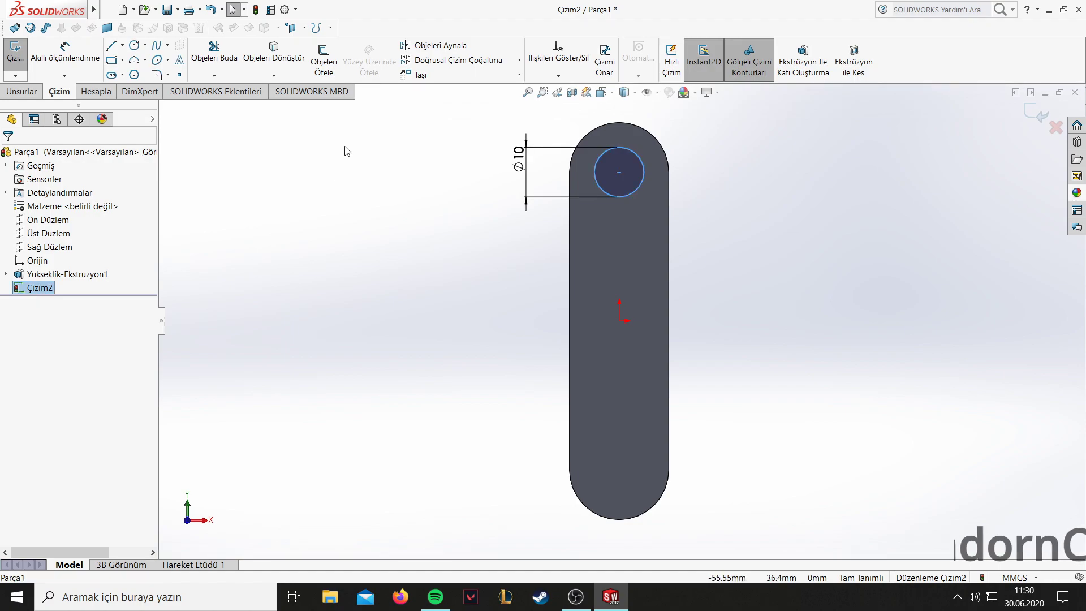
{"action": "left_click", "coordinate": [48, 232], "text": "ctrl"}
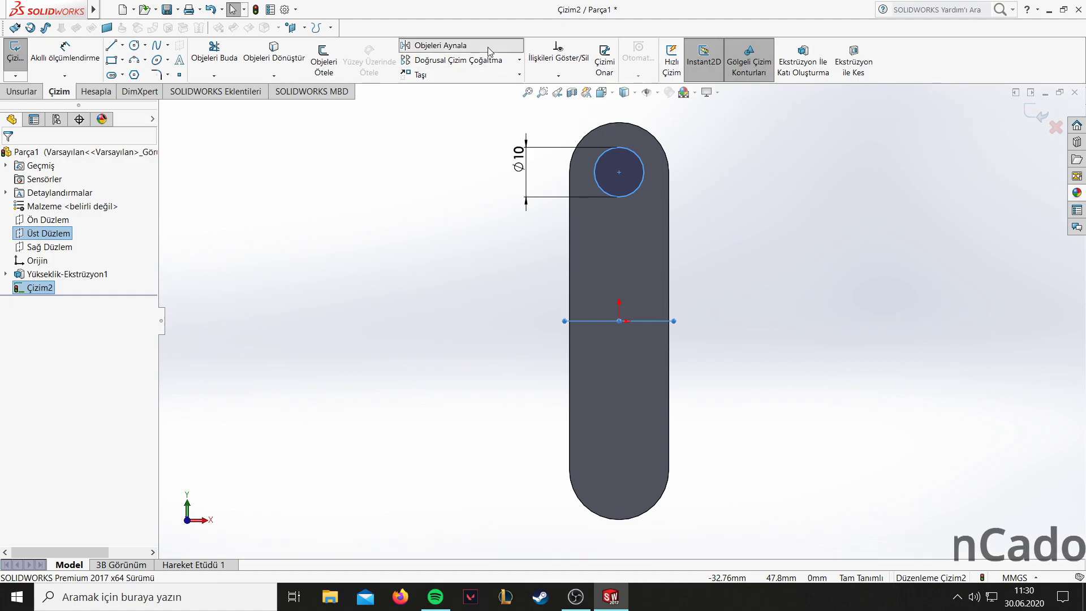
{"action": "left_click", "coordinate": [441, 45]}
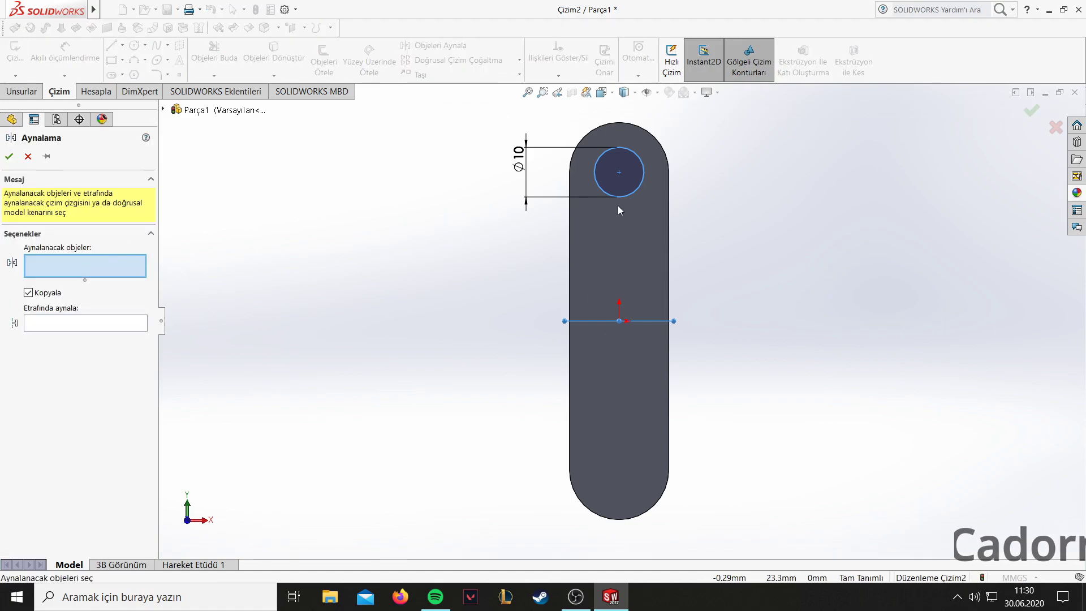
Cancel the mirror, then draw and delete an unwanted centerline.
{"action": "left_click", "coordinate": [611, 169]}
{"action": "left_click", "coordinate": [79, 325]}
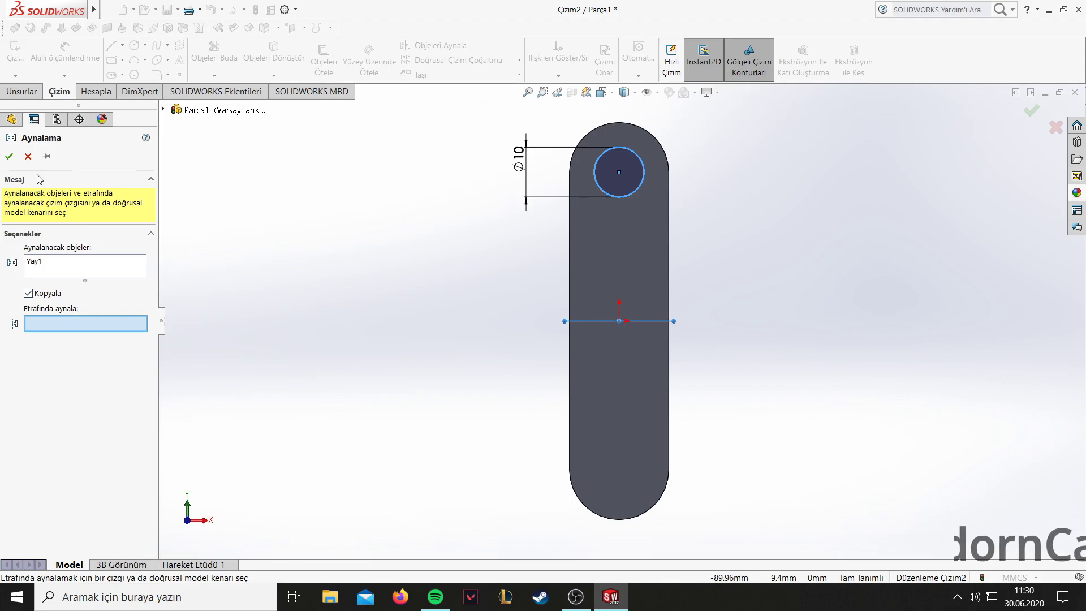
{"action": "left_click", "coordinate": [28, 157]}
{"action": "left_click", "coordinate": [122, 46]}
{"action": "left_click", "coordinate": [144, 70]}
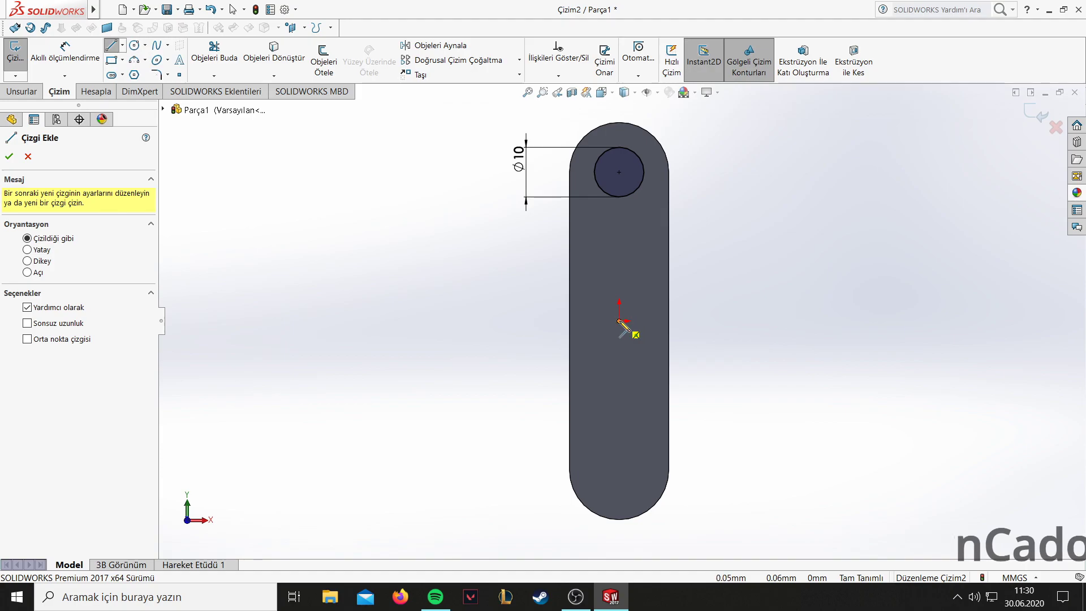
{"action": "left_click", "coordinate": [705, 321]}
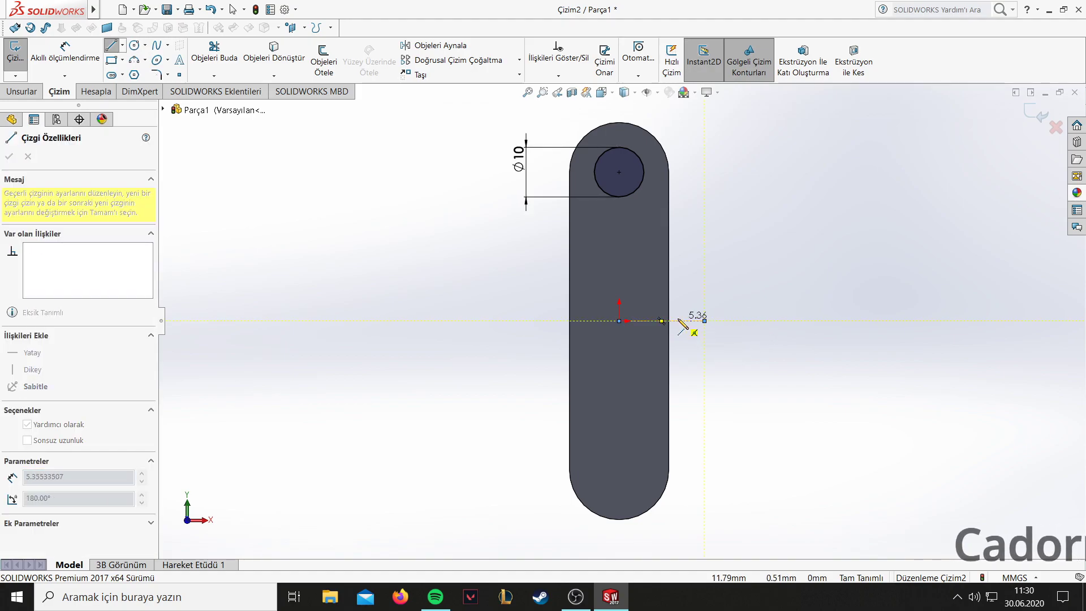
{"action": "right_click", "coordinate": [683, 324]}
{"action": "right_click", "coordinate": [281, 206]}
{"action": "left_click", "coordinate": [317, 224]}
{"action": "left_click", "coordinate": [630, 323]}
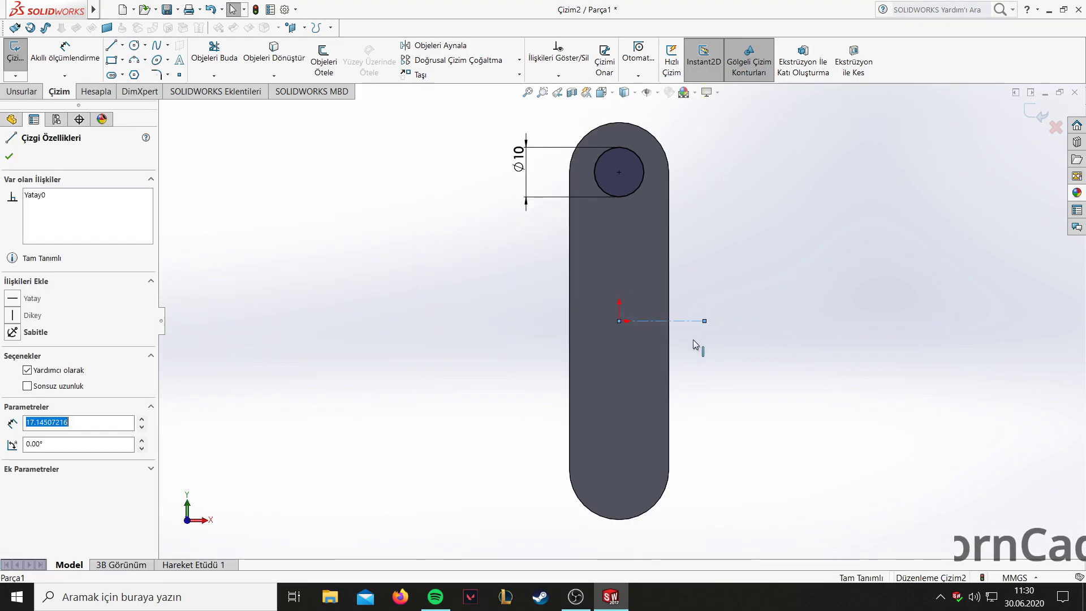
{"action": "right_click", "coordinate": [696, 344]}
{"action": "left_click", "coordinate": [708, 483]}
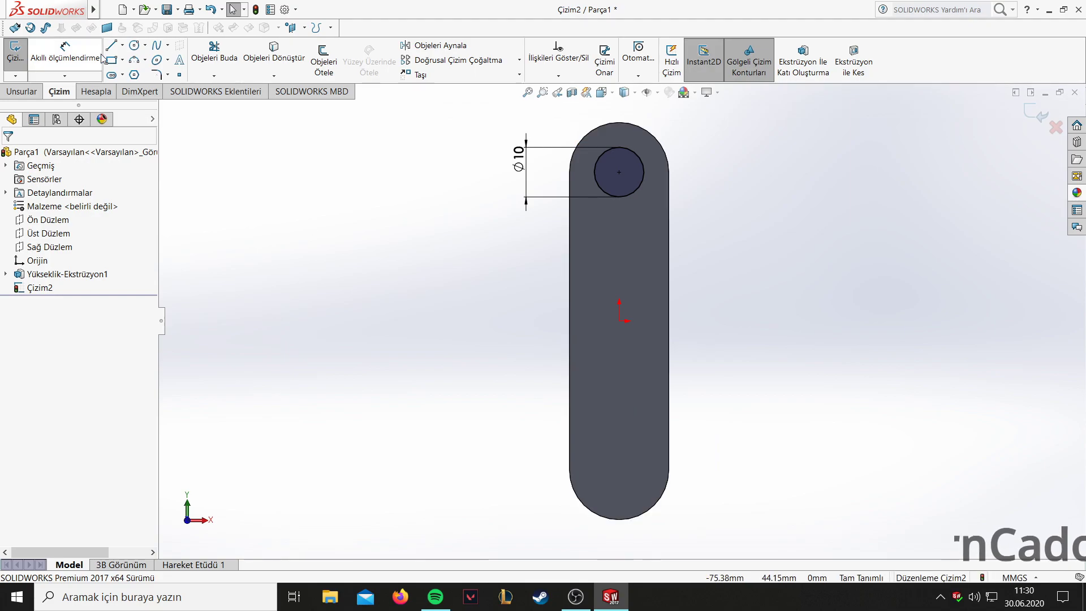
Draw a Ø10 circle centred on the slot's lower arc.
{"action": "left_click", "coordinate": [134, 45]}
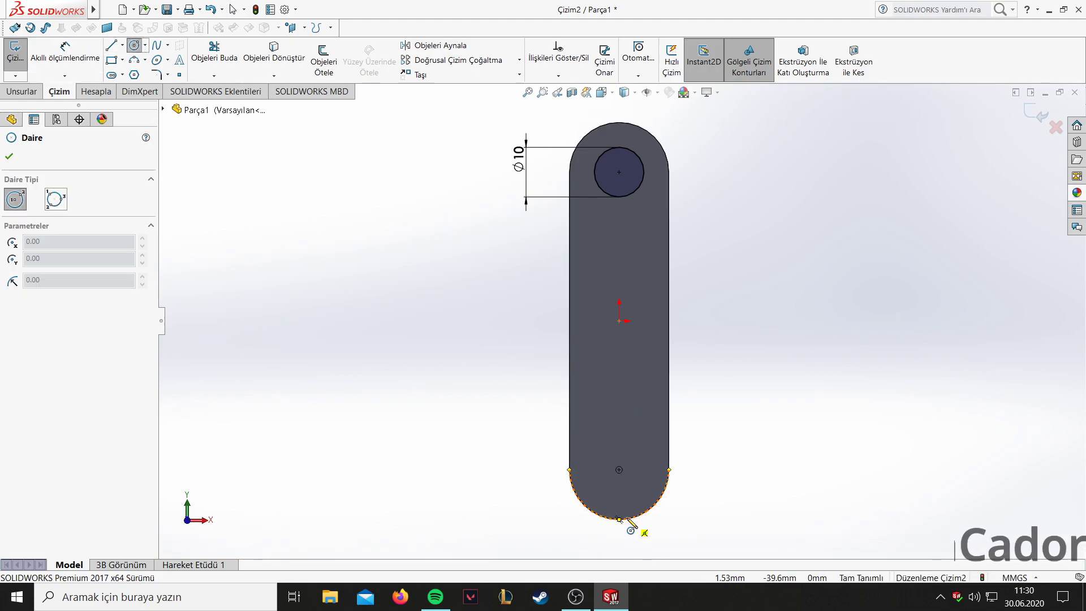
{"action": "left_click", "coordinate": [620, 470]}
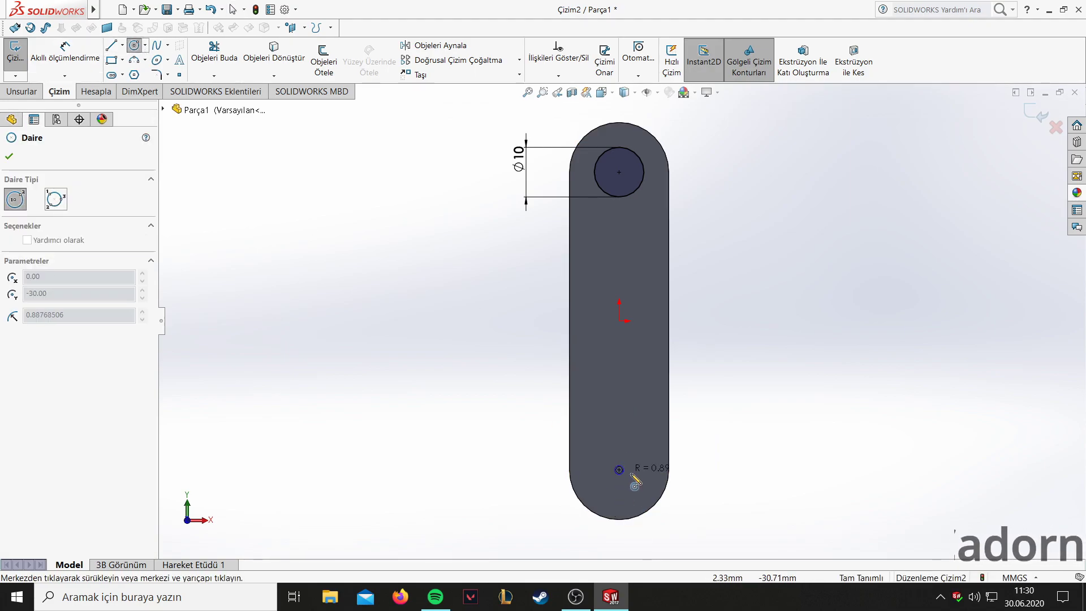
{"action": "left_click", "coordinate": [65, 51]}
{"action": "left_click", "coordinate": [625, 450]}
{"action": "left_click", "coordinate": [509, 373]}
{"action": "type", "text": "10"}
{"action": "left_click", "coordinate": [459, 379]}
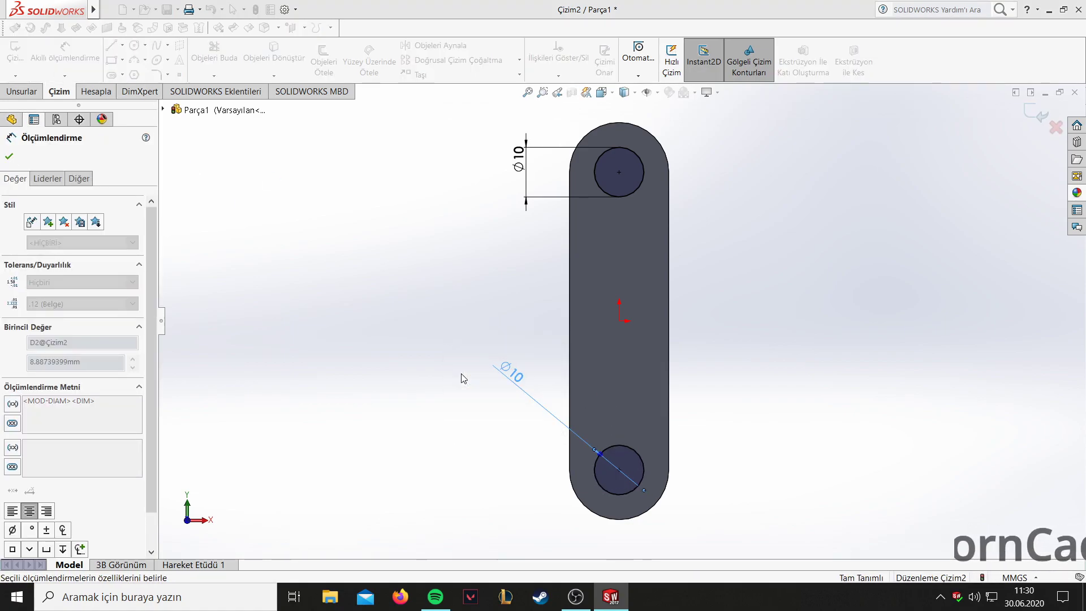
{"action": "left_click", "coordinate": [21, 92]}
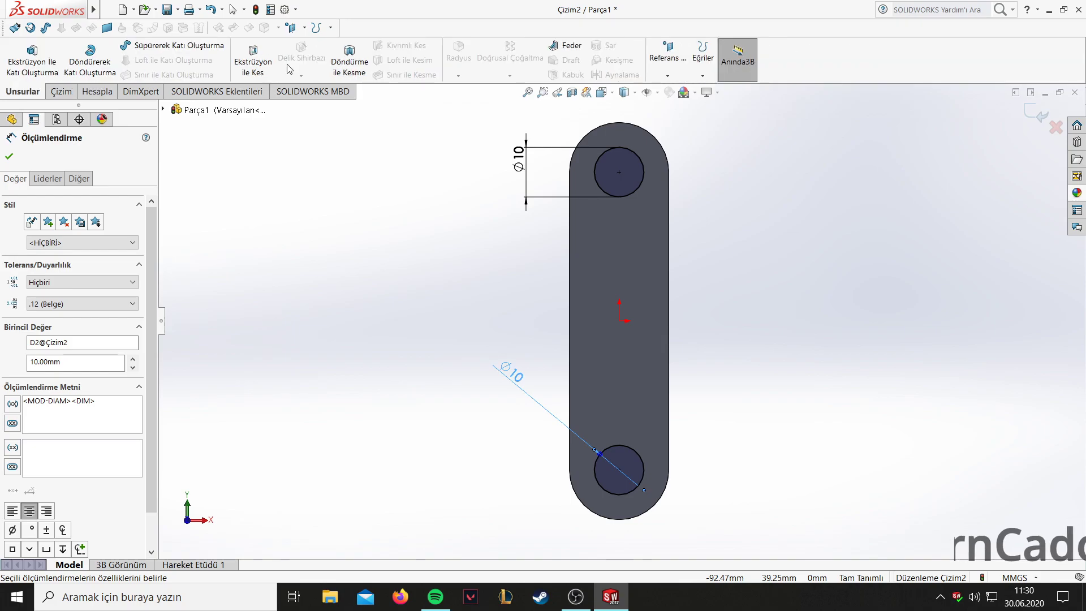
Extruded-cut both Ø10 circles Through All and return to the front view.
{"action": "left_click", "coordinate": [253, 62]}
{"action": "left_click", "coordinate": [47, 235]}
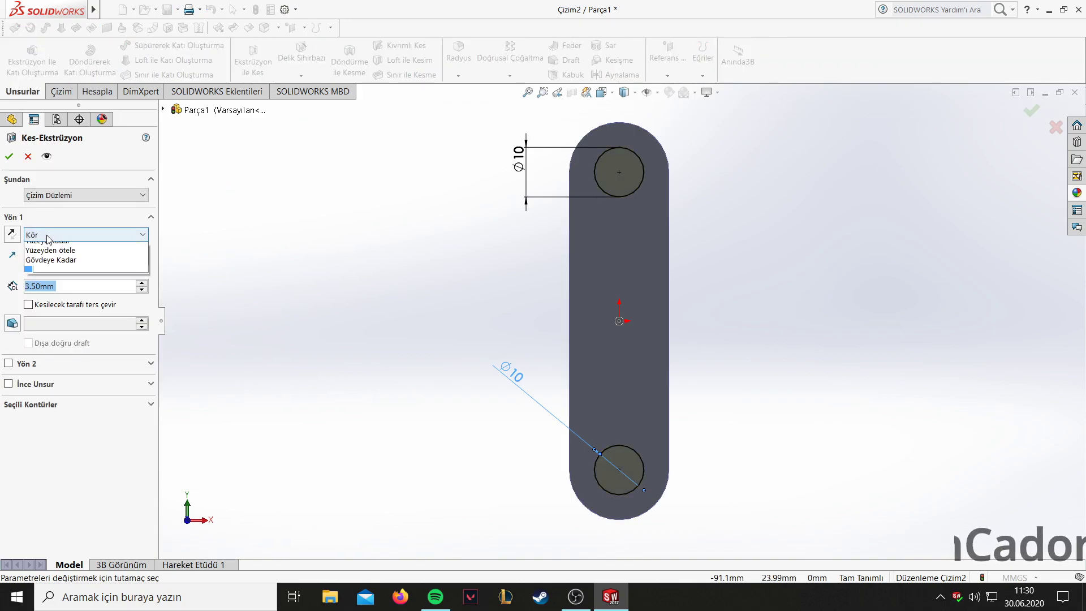
{"action": "left_click", "coordinate": [55, 267]}
{"action": "left_click", "coordinate": [50, 235]}
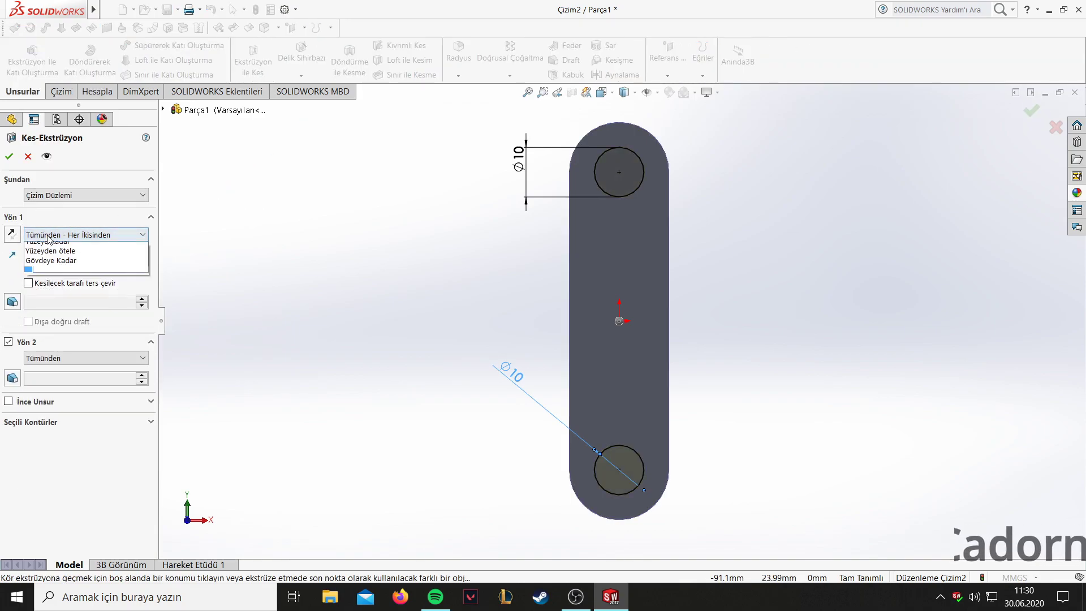
{"action": "left_click", "coordinate": [57, 260]}
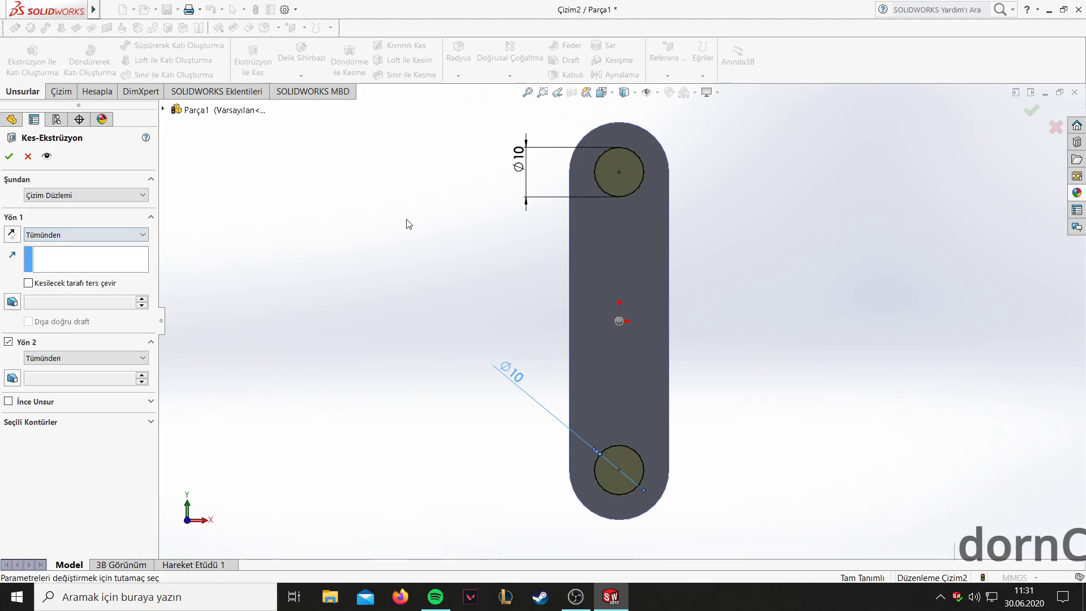
{"action": "left_click", "coordinate": [8, 157]}
{"action": "middle_click_drag", "start_coordinate": [415, 270], "coordinate": [298, 297]}
{"action": "key", "text": "ctrl+1"}
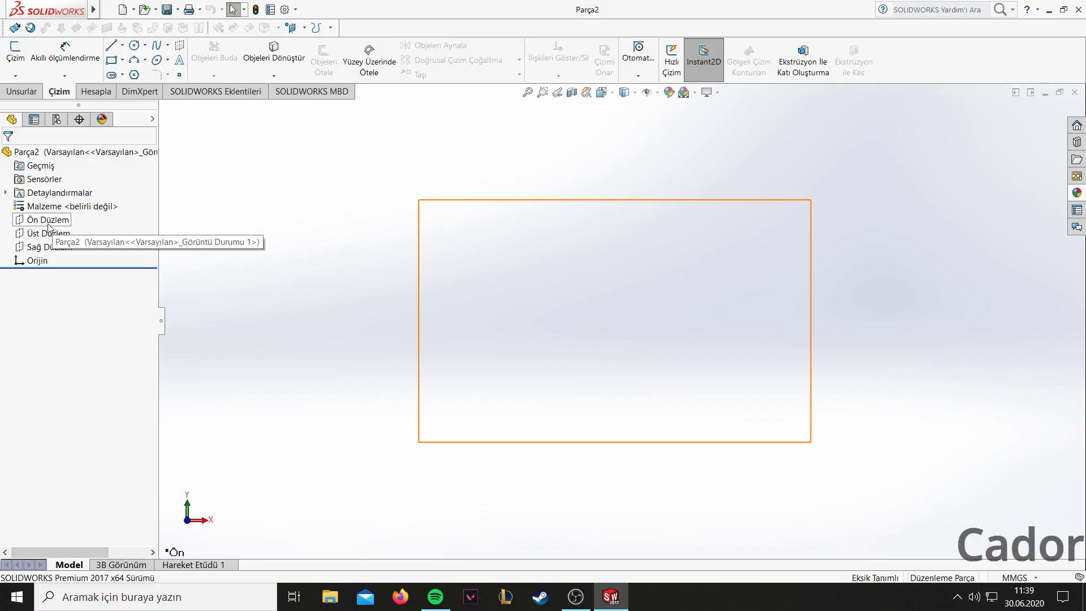
Start a Front Plane line sketch with a long vertical edge down from the origin.
{"action": "left_click", "coordinate": [48, 219]}
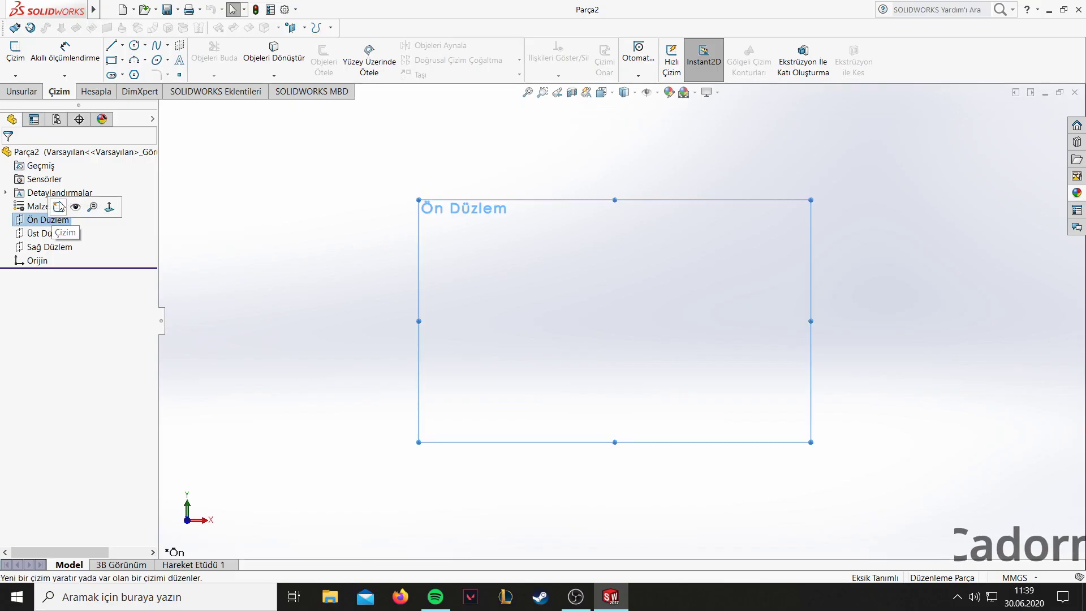
{"action": "left_click", "coordinate": [59, 208]}
{"action": "left_click", "coordinate": [111, 46]}
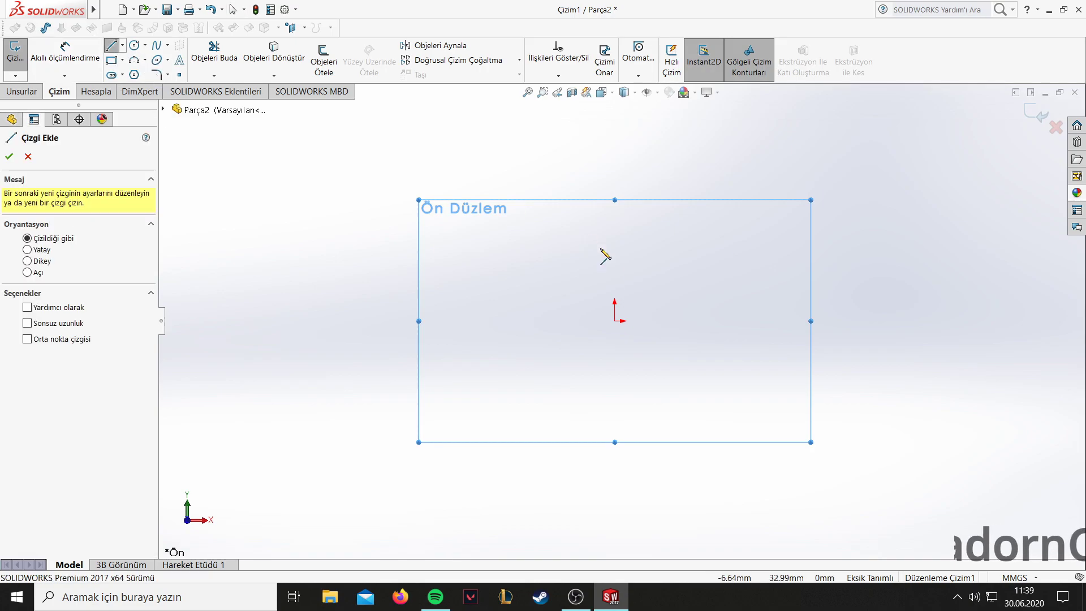
{"action": "left_click", "coordinate": [592, 320]}
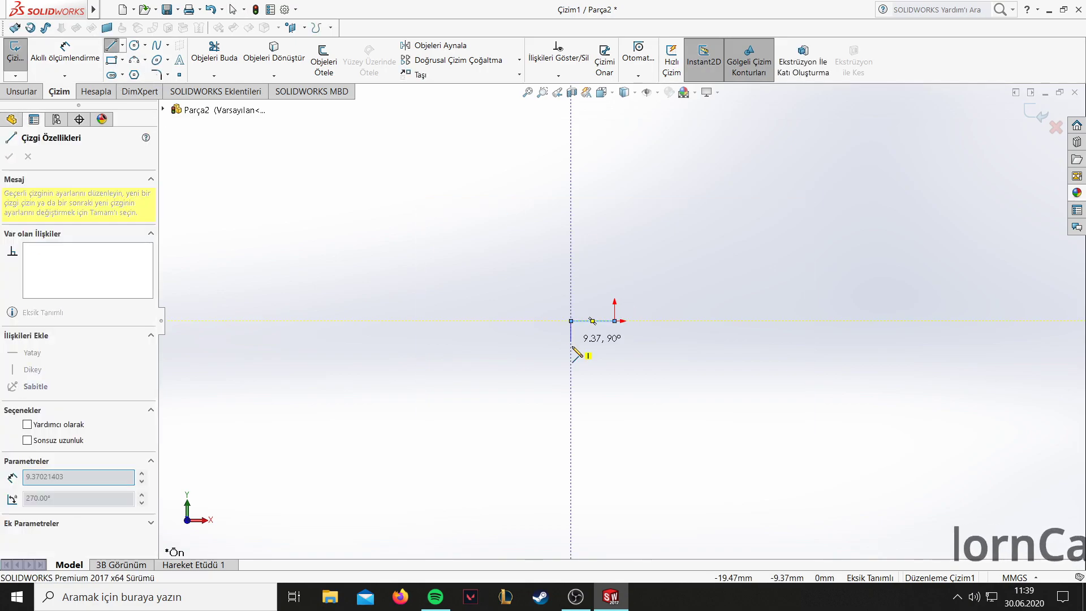
{"action": "scroll", "coordinate": [589, 404], "scroll_direction": "down", "scroll_amount": 1}
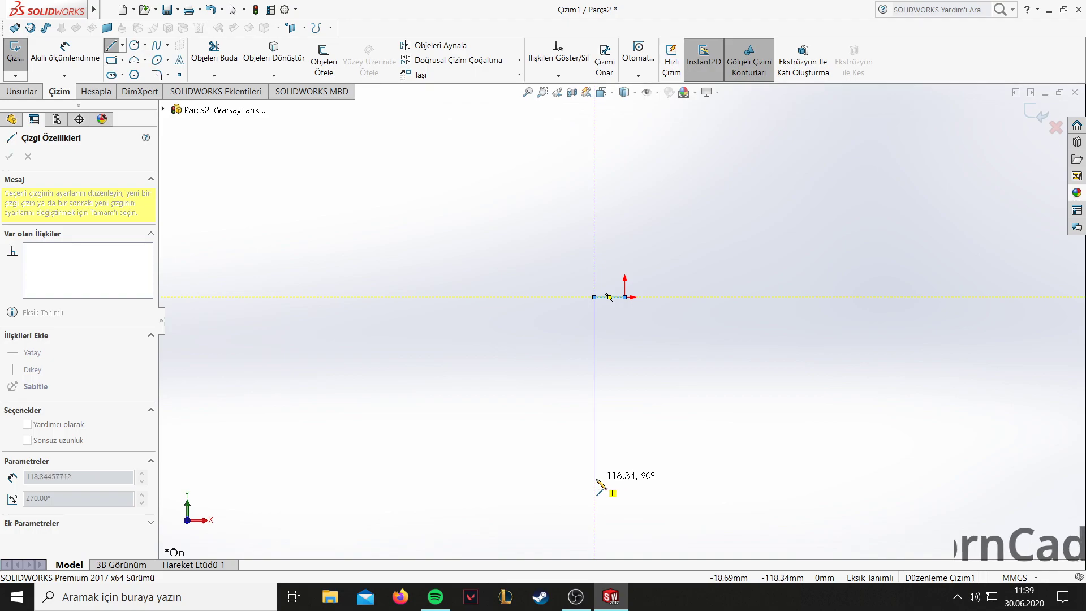
{"action": "left_click", "coordinate": [594, 480]}
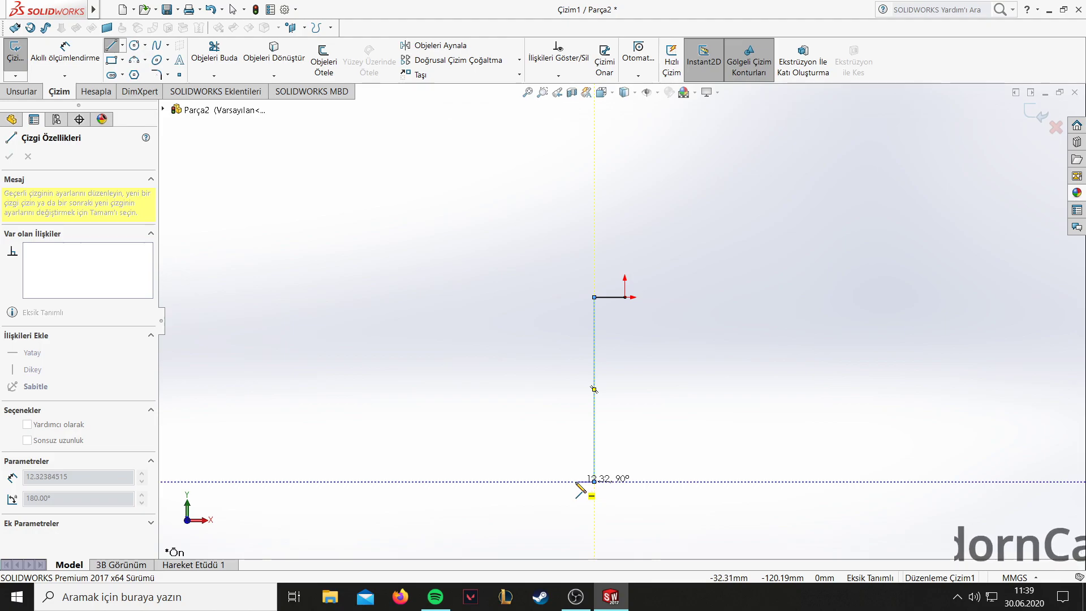
Add the step, ledge, slanted, bottom and tapering edges to close the hook outline.
{"action": "left_click", "coordinate": [576, 470]}
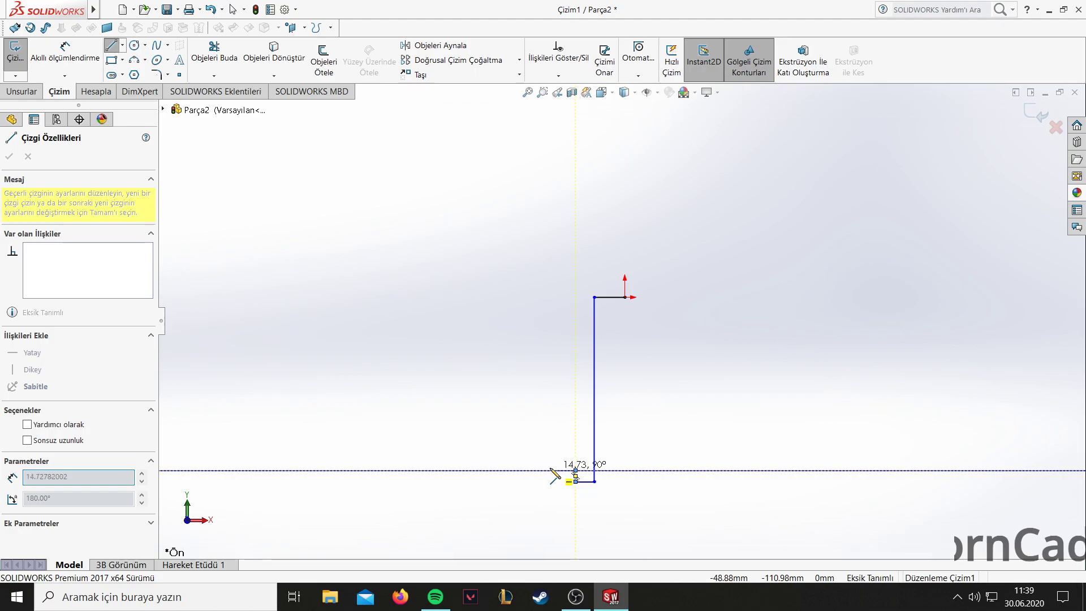
{"action": "left_click", "coordinate": [523, 470]}
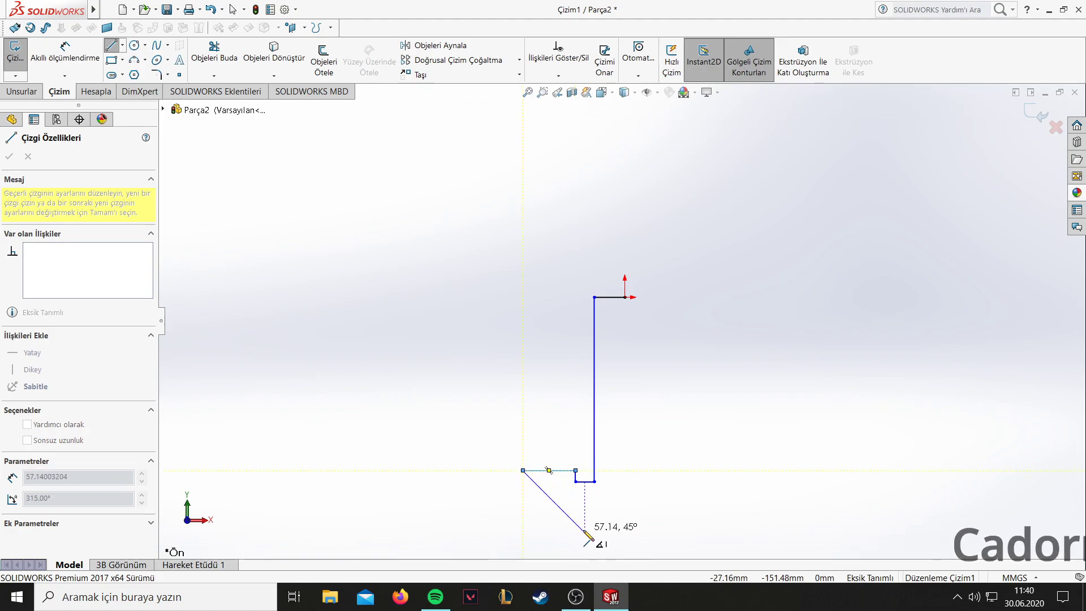
{"action": "left_click", "coordinate": [585, 532]}
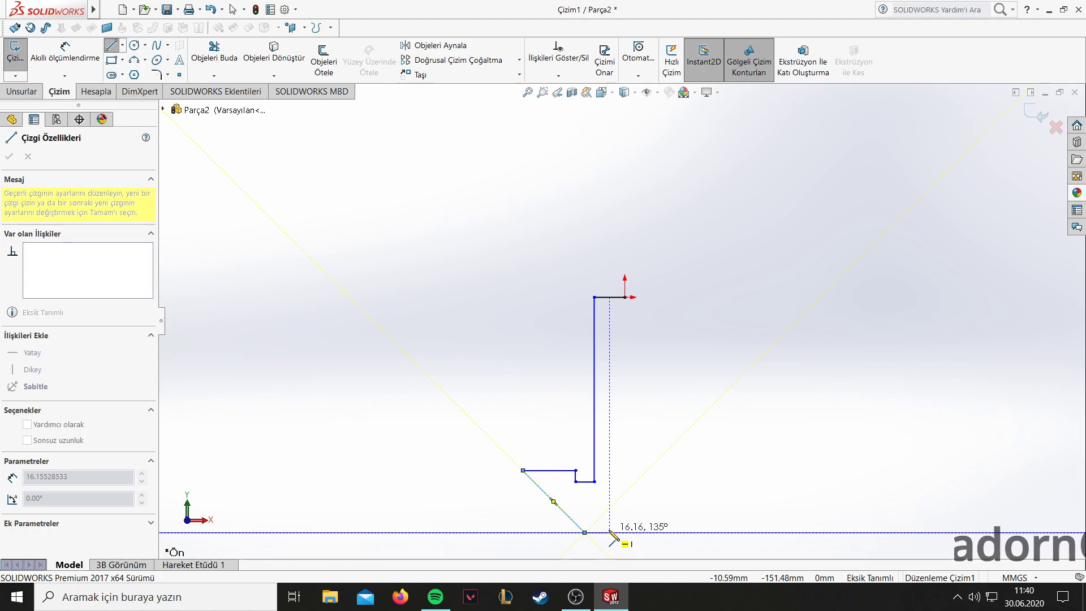
{"action": "left_click", "coordinate": [610, 532]}
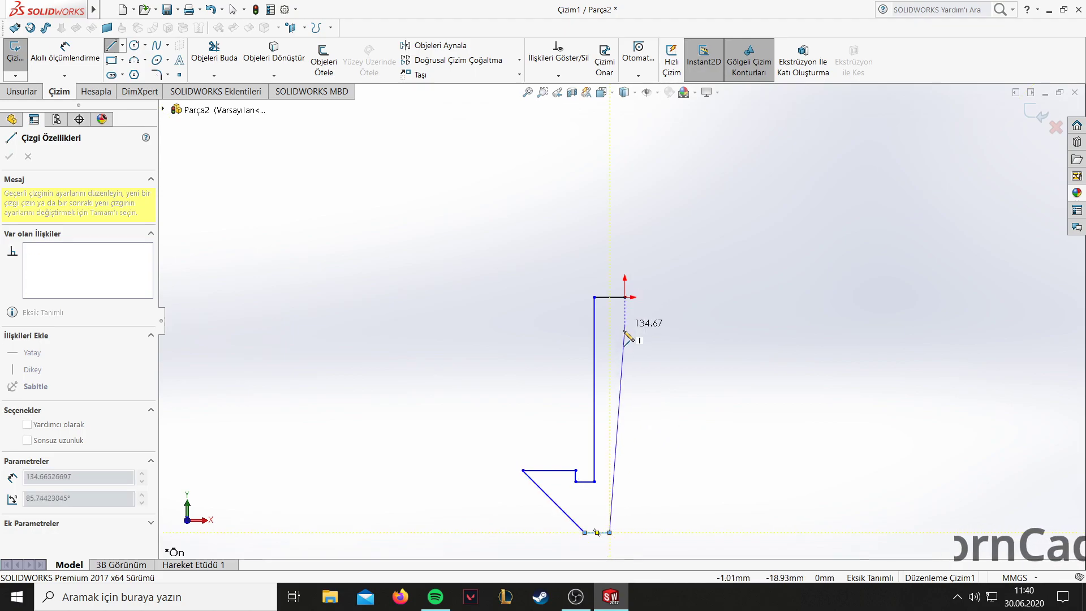
{"action": "left_click", "coordinate": [625, 430]}
{"action": "left_click", "coordinate": [624, 297]}
{"action": "key", "text": "d"}
{"action": "left_click", "coordinate": [604, 298]}
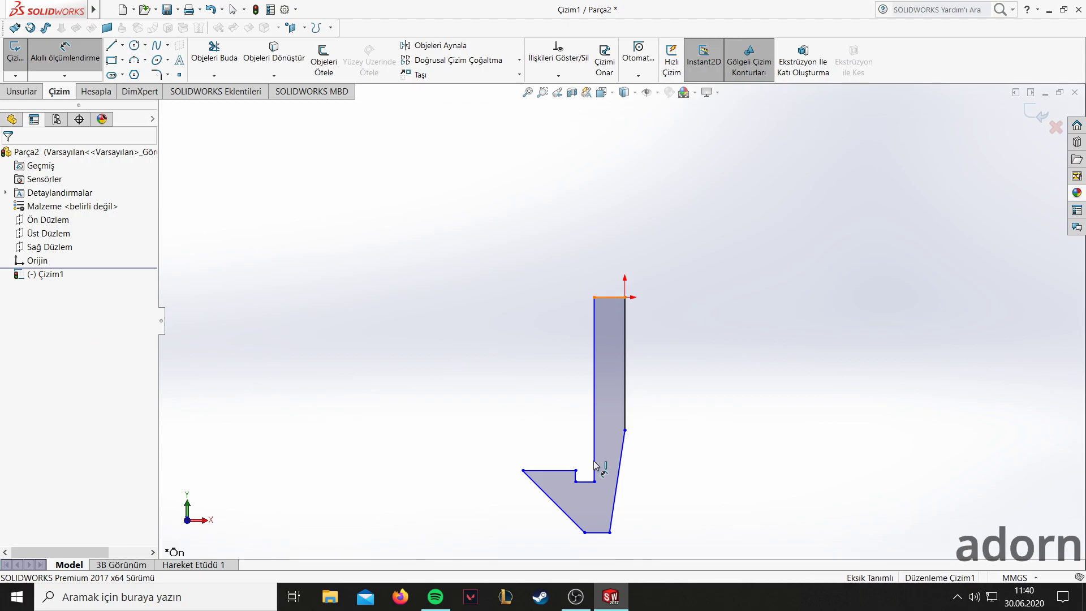
Dimension the overall height 150, top width 15 and step 10 mm.
{"action": "left_click", "coordinate": [605, 533]}
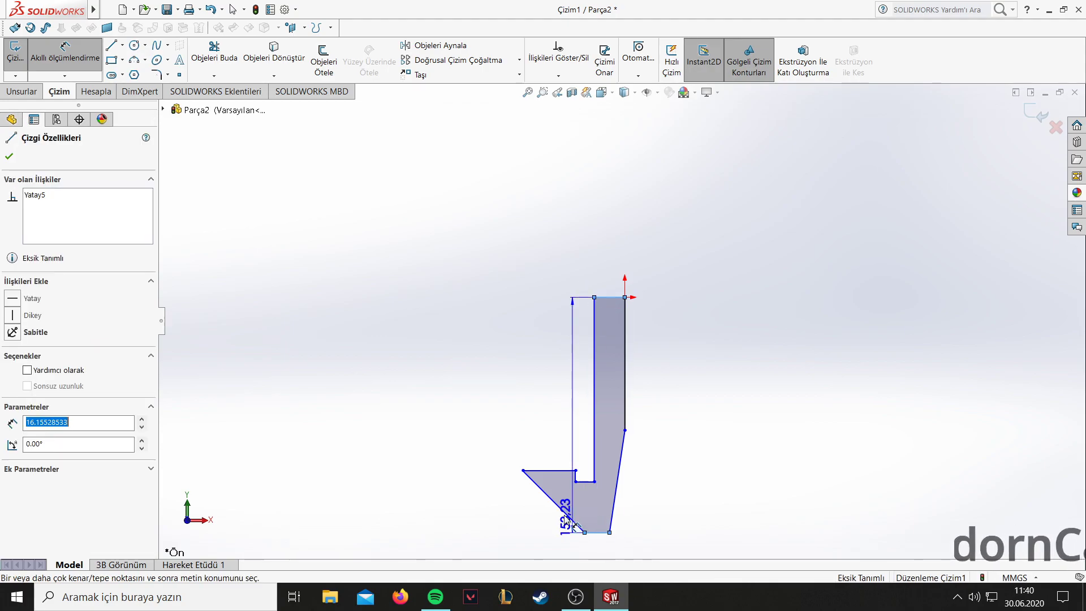
{"action": "left_click", "coordinate": [421, 458]}
{"action": "type", "text": "150"}
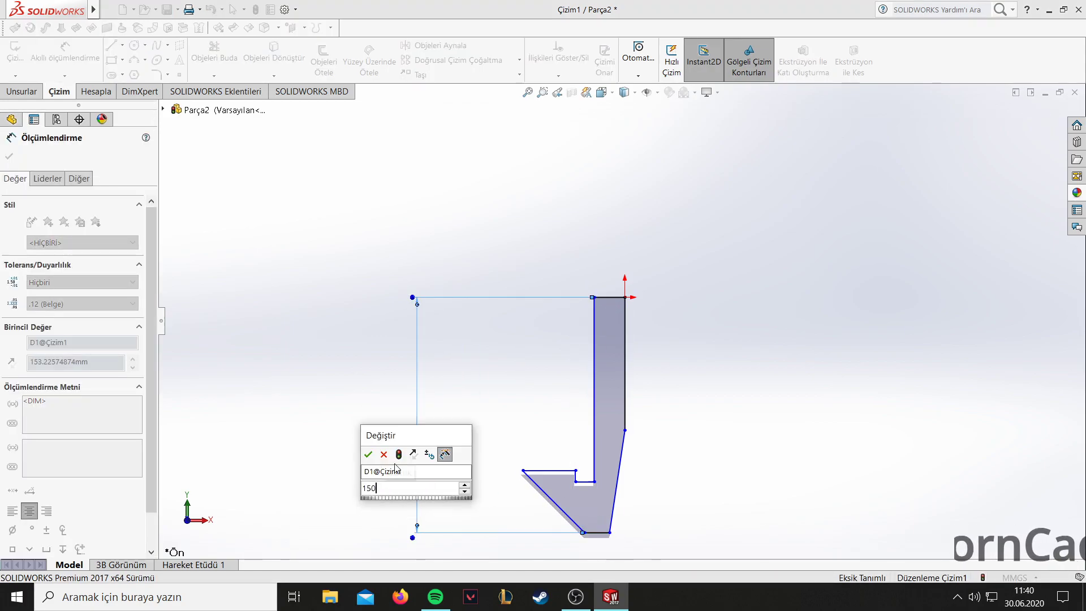
{"action": "key", "text": "Return"}
{"action": "left_click", "coordinate": [604, 236]}
{"action": "left_click", "coordinate": [609, 201]}
{"action": "type", "text": "15"}
{"action": "key", "text": "Return"}
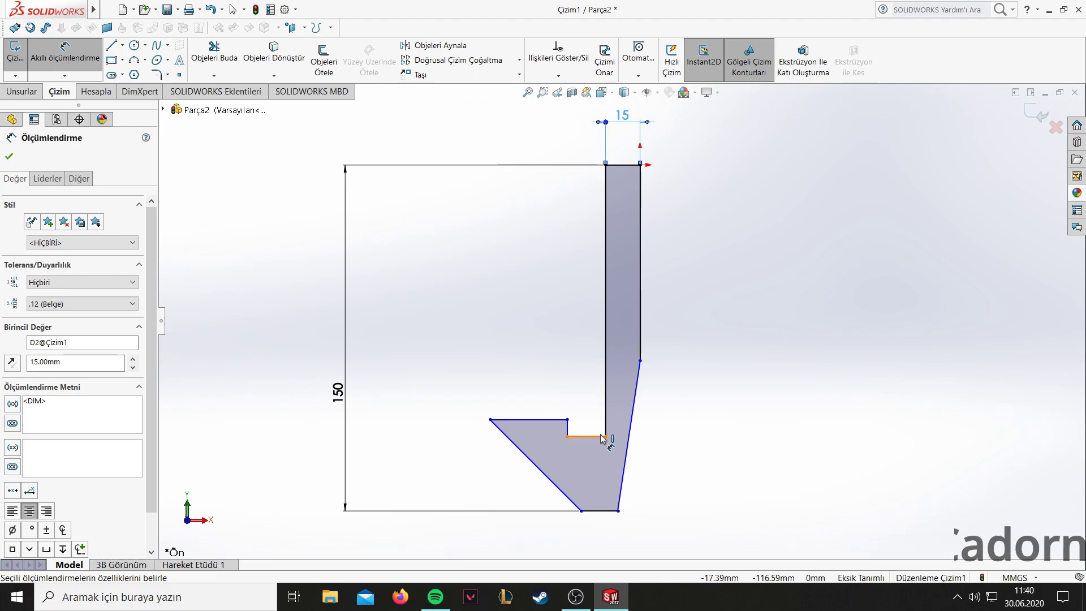
{"action": "left_click", "coordinate": [589, 437]}
{"action": "left_click", "coordinate": [575, 375]}
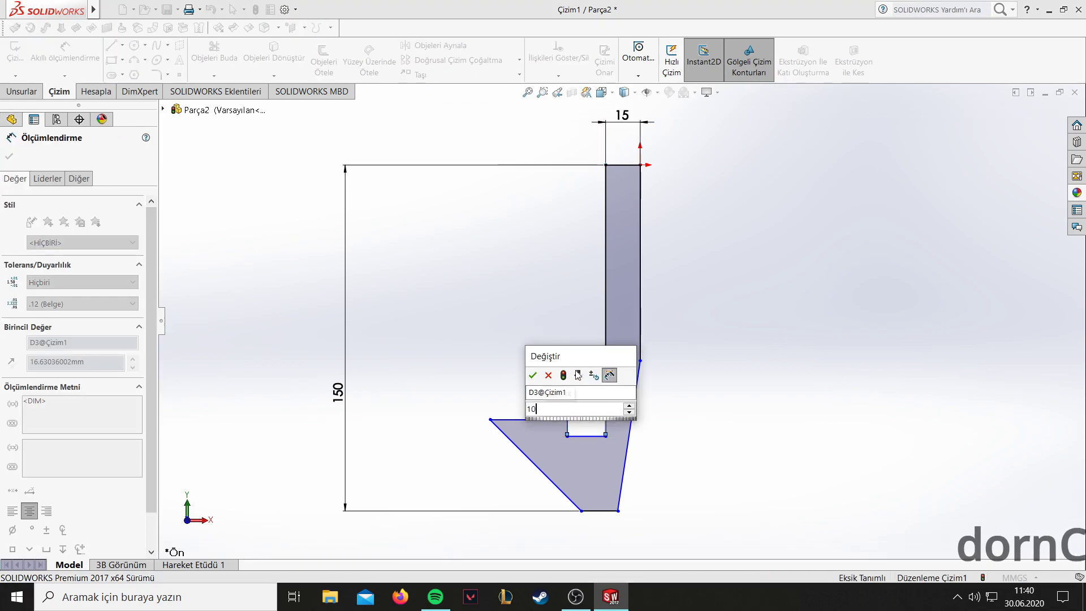
{"action": "type", "text": "10"}
{"action": "key", "text": "Return"}
Dimension the ledge 12 mm and the right edge height 60 mm.
{"action": "left_click", "coordinate": [548, 420]}
{"action": "left_click", "coordinate": [540, 392]}
{"action": "type", "text": "12"}
{"action": "key", "text": "Return"}
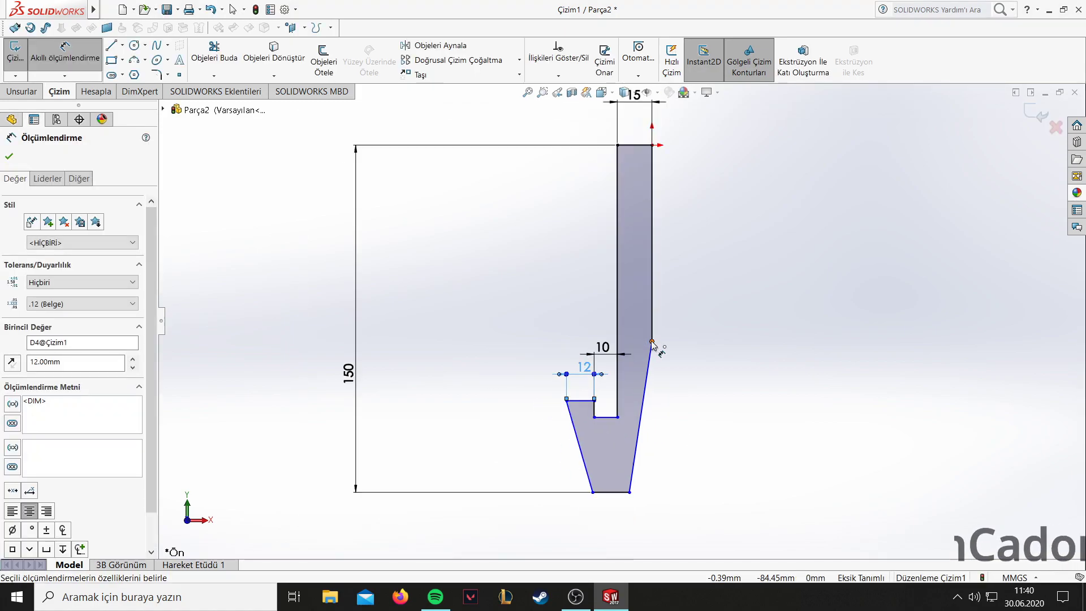
{"action": "left_click", "coordinate": [652, 341]}
{"action": "left_click", "coordinate": [629, 492]}
{"action": "left_click", "coordinate": [720, 422]}
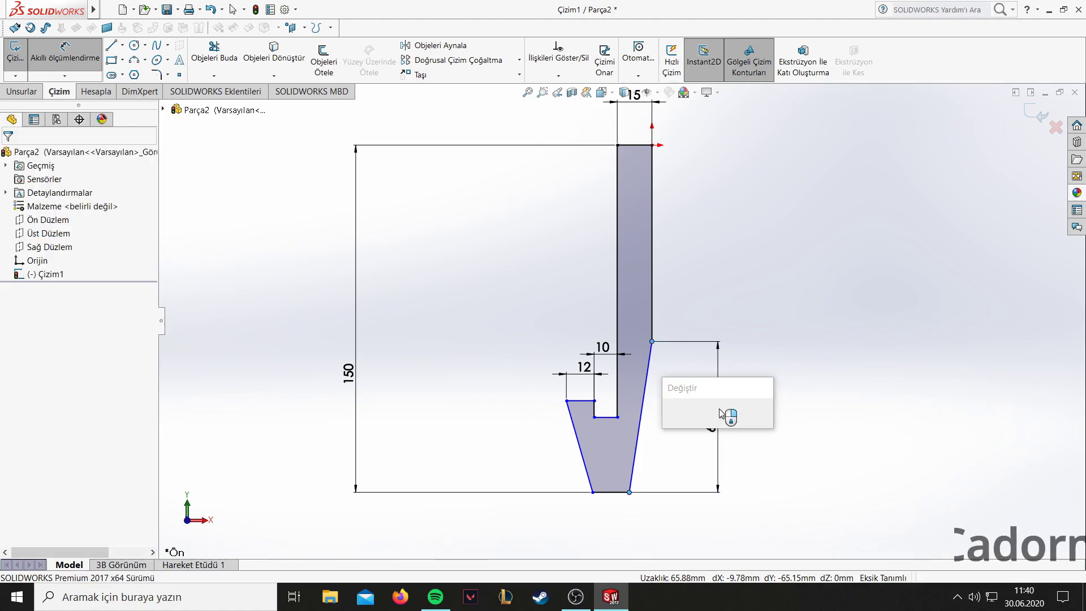
{"action": "type", "text": "60"}
{"action": "key", "text": "Return"}
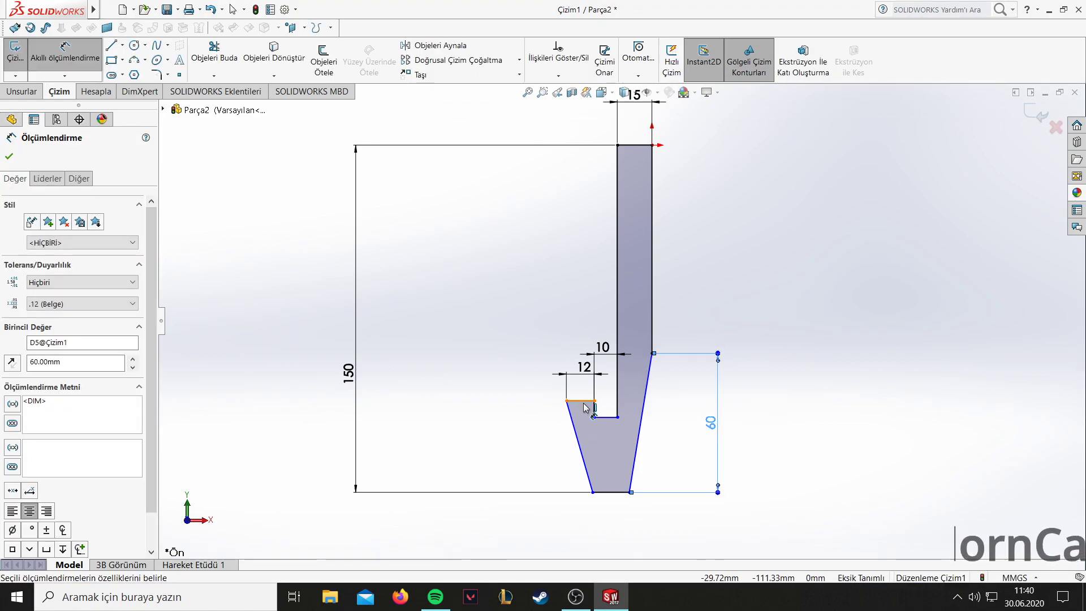
Set the left flange height to 10 mm.
{"action": "left_click", "coordinate": [585, 402]}
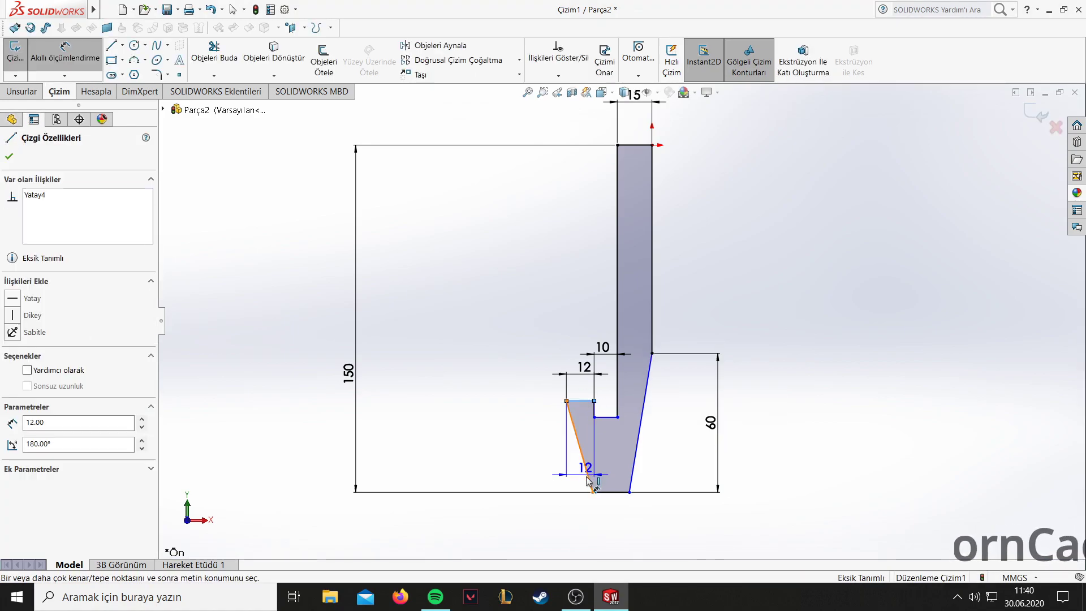
{"action": "left_click", "coordinate": [619, 494]}
{"action": "left_click", "coordinate": [450, 443]}
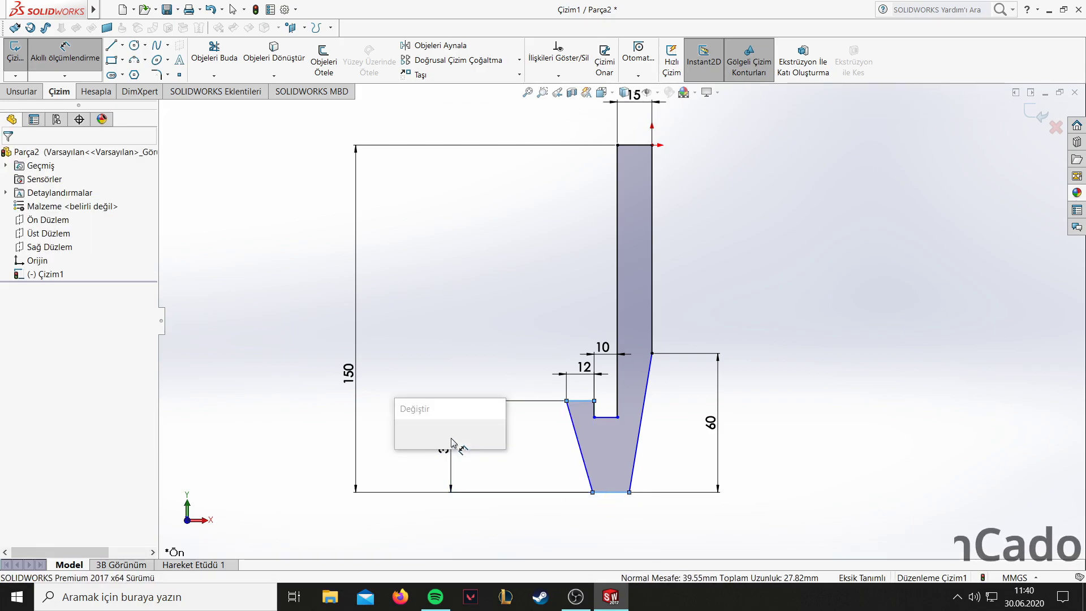
{"action": "type", "text": "10"}
{"action": "key", "text": "Return"}
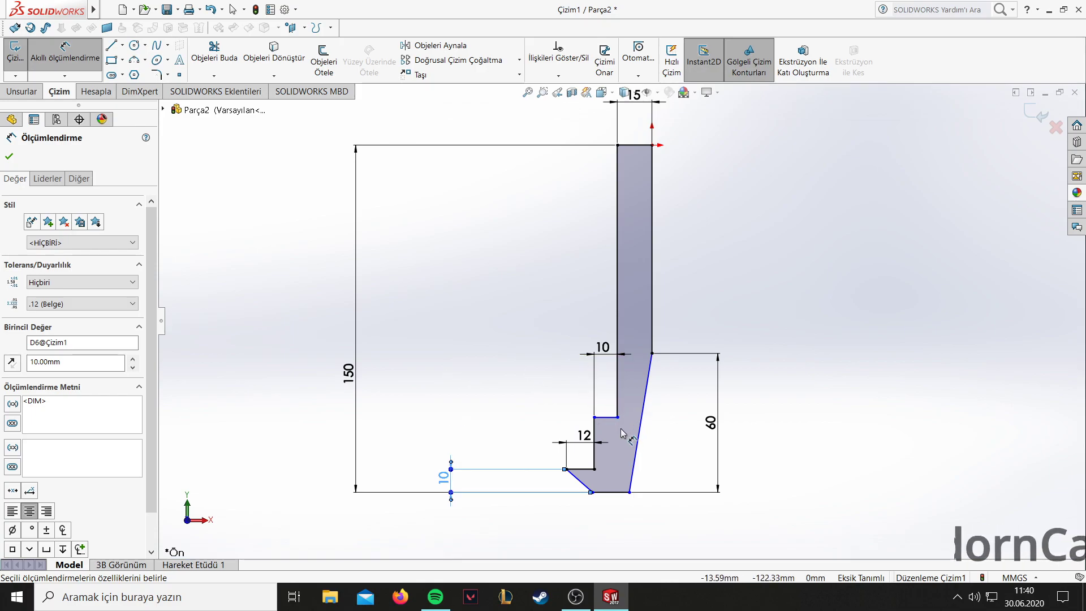
{"action": "left_click", "coordinate": [9, 157]}
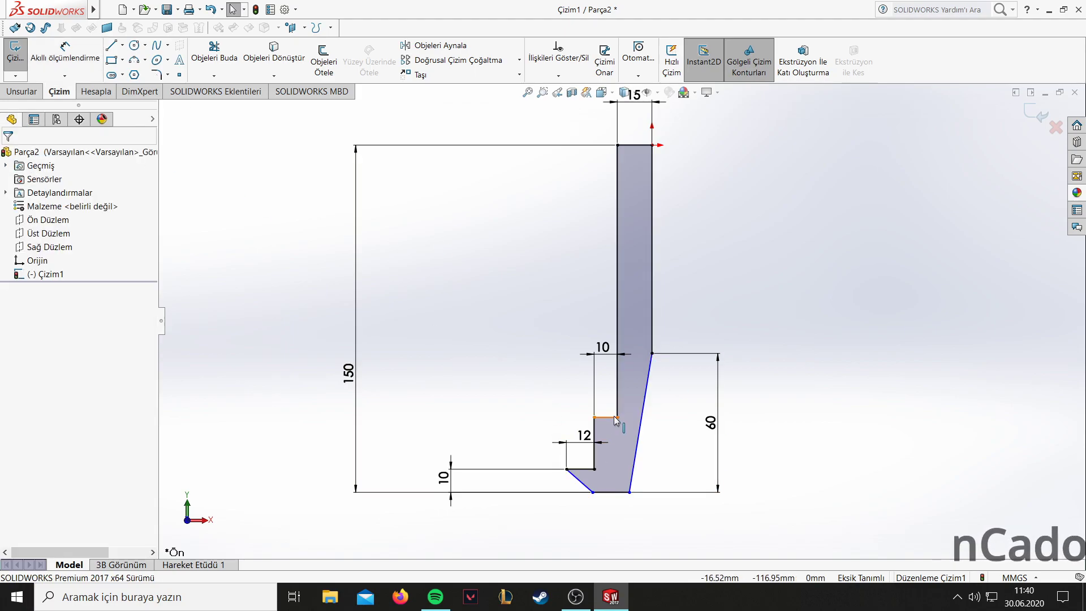
Lower the notch line and dimension the notch depth to 1.5 mm.
{"action": "left_click_drag", "start_coordinate": [609, 417], "coordinate": [612, 467]}
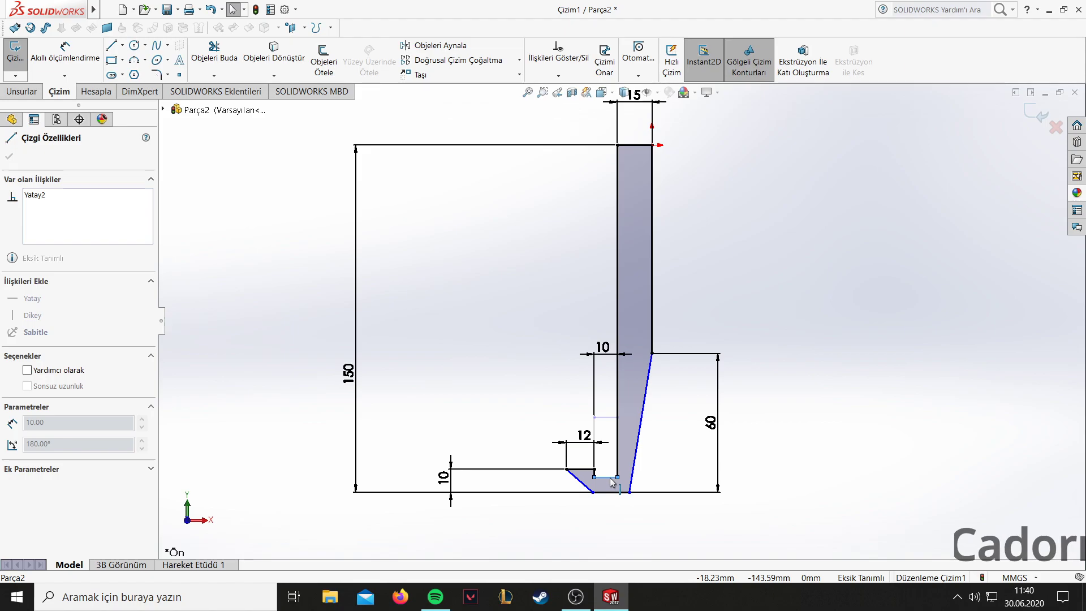
{"action": "scroll", "coordinate": [612, 482], "scroll_direction": "down", "scroll_amount": 3}
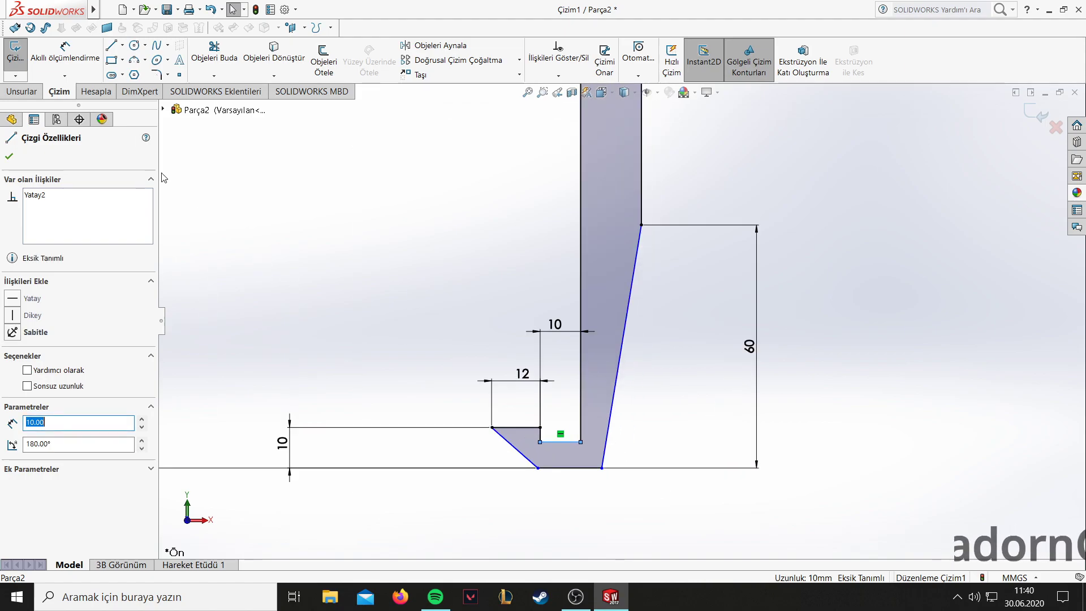
{"action": "left_click", "coordinate": [65, 52]}
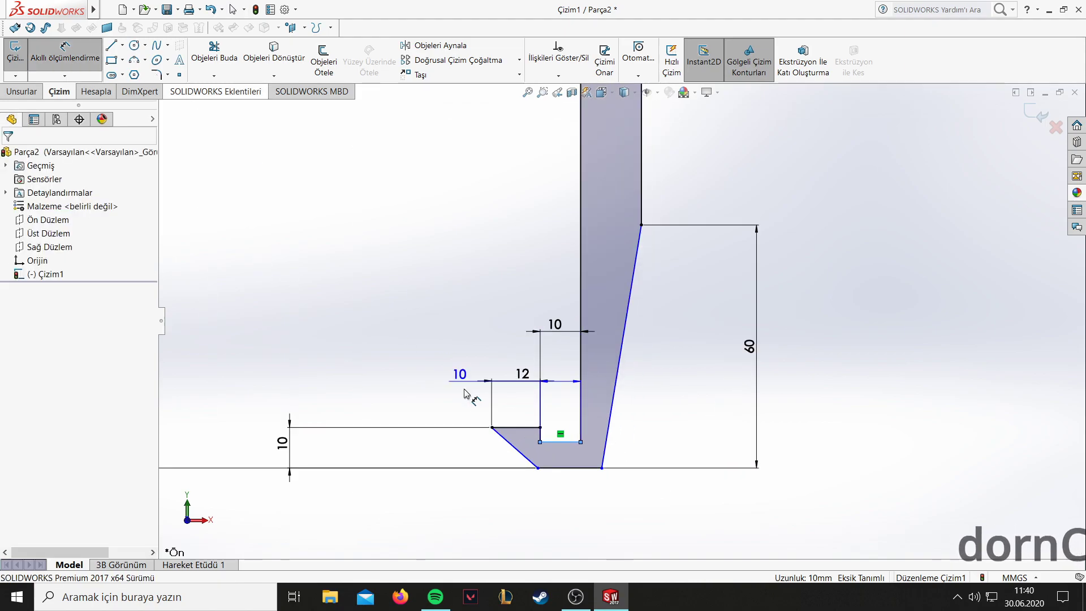
{"action": "left_click", "coordinate": [540, 436]}
{"action": "left_click", "coordinate": [365, 441]}
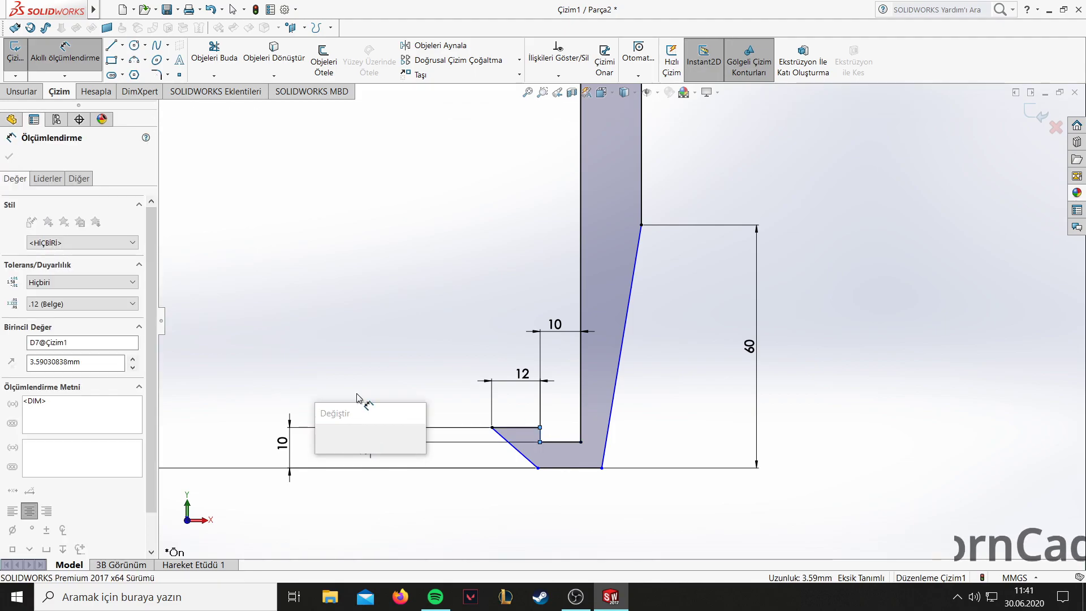
{"action": "type", "text": "3"}
{"action": "key", "text": "Return"}
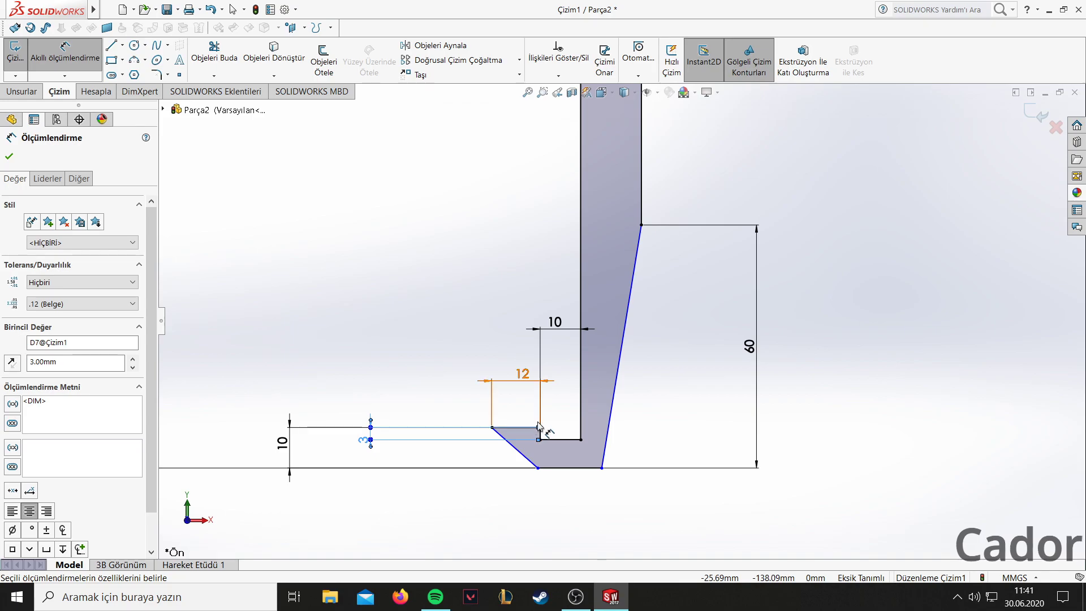
{"action": "double_click", "coordinate": [367, 441]}
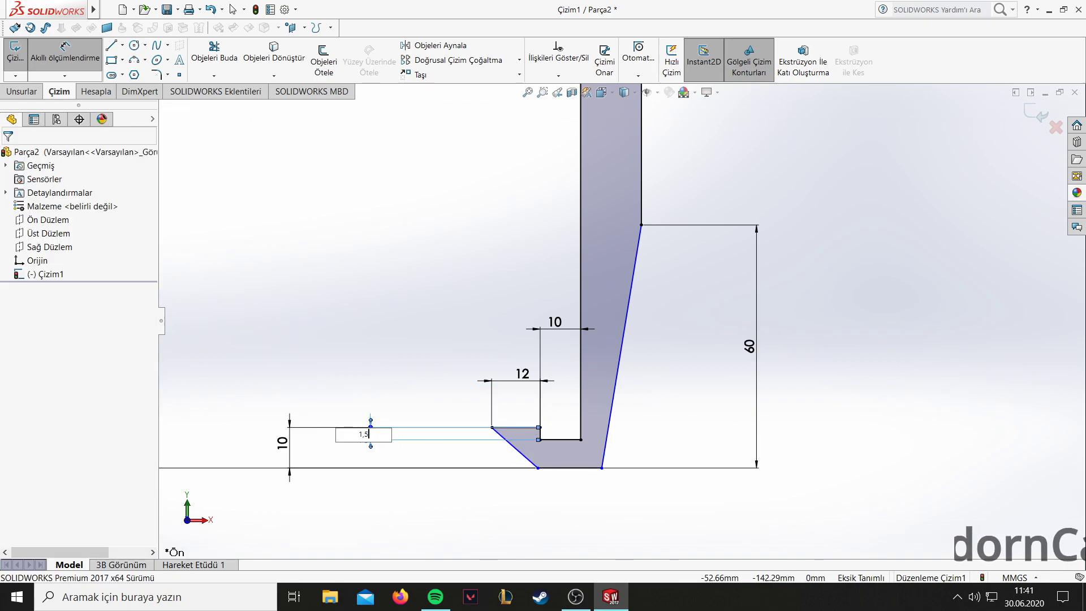
{"action": "key", "text": "Return"}
{"action": "key", "text": "Escape"}
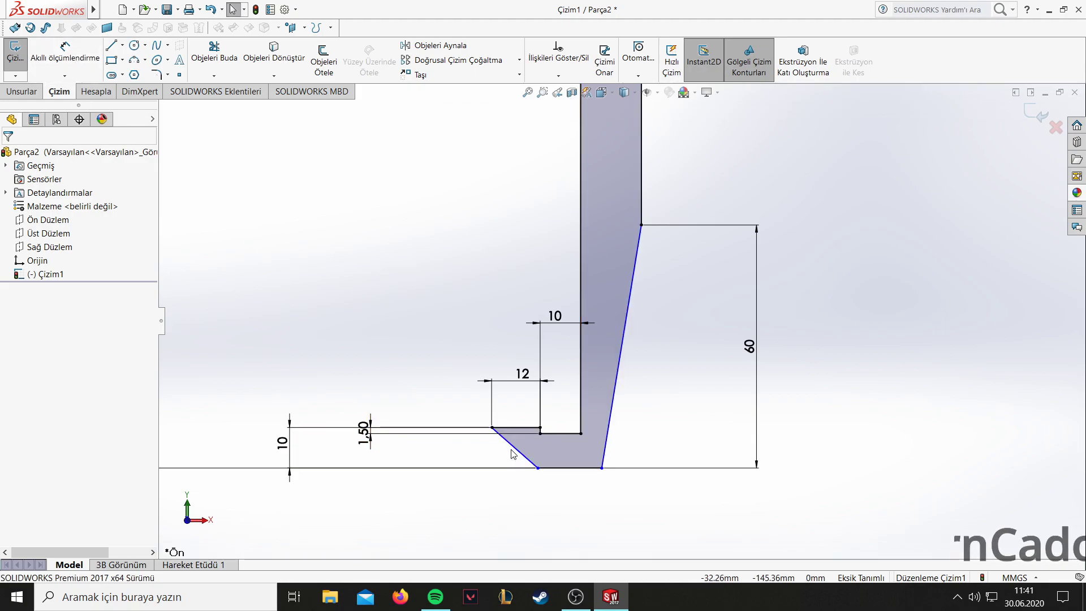
{"action": "left_click", "coordinate": [514, 448]}
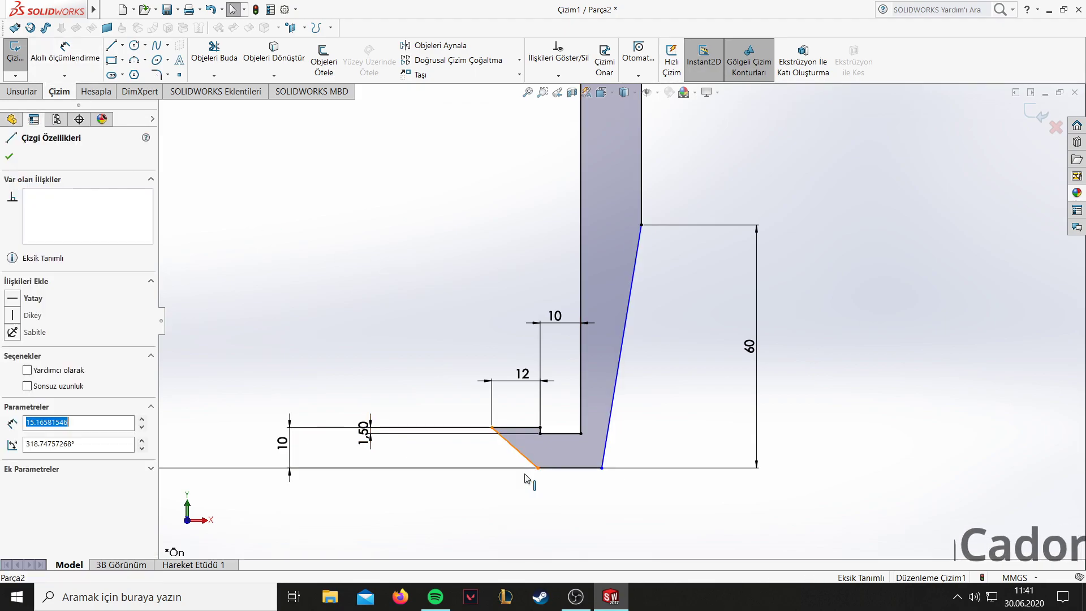
Delete the slanted edge and draw a new line from the flange tip to the base.
{"action": "right_click", "coordinate": [515, 447]}
{"action": "left_click", "coordinate": [548, 556]}
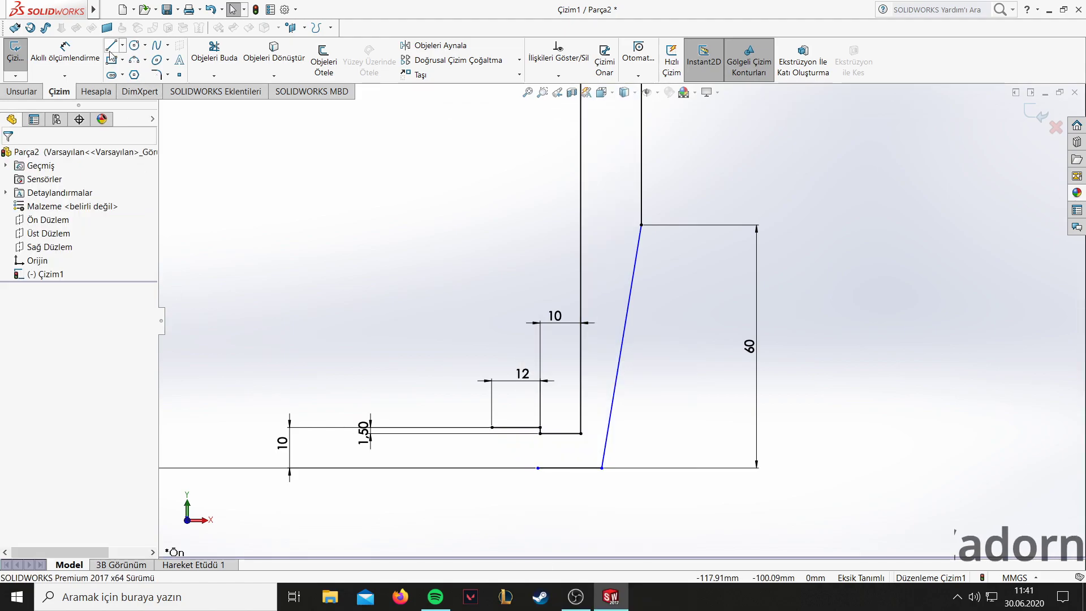
{"action": "key", "text": "l"}
{"action": "left_click", "coordinate": [492, 445]}
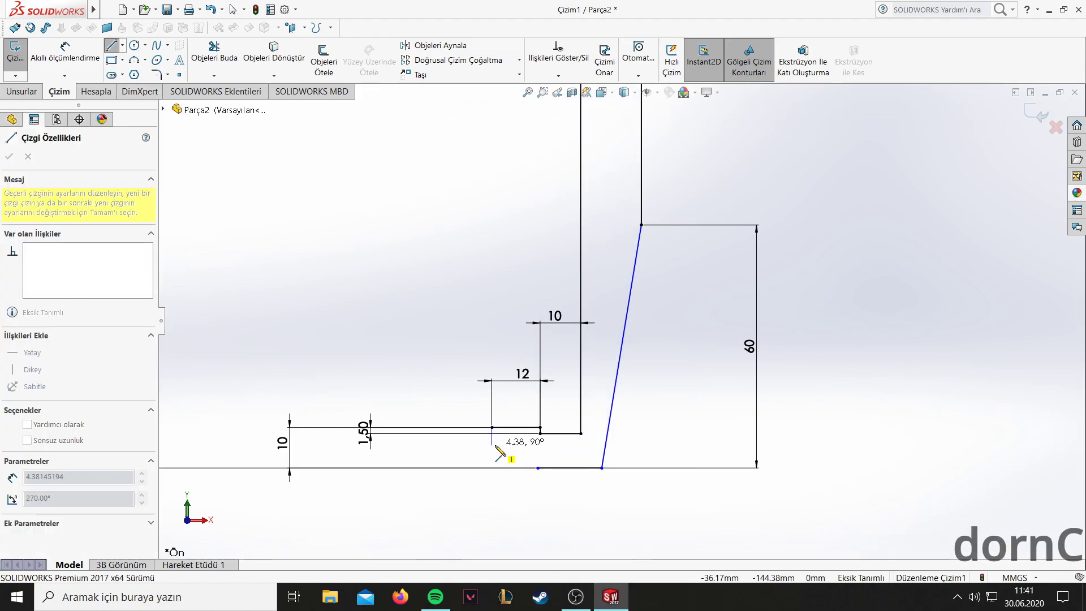
{"action": "left_click", "coordinate": [538, 467]}
Dimension the short vertical edge at the flange tip to 3 mm.
{"action": "key", "text": "d"}
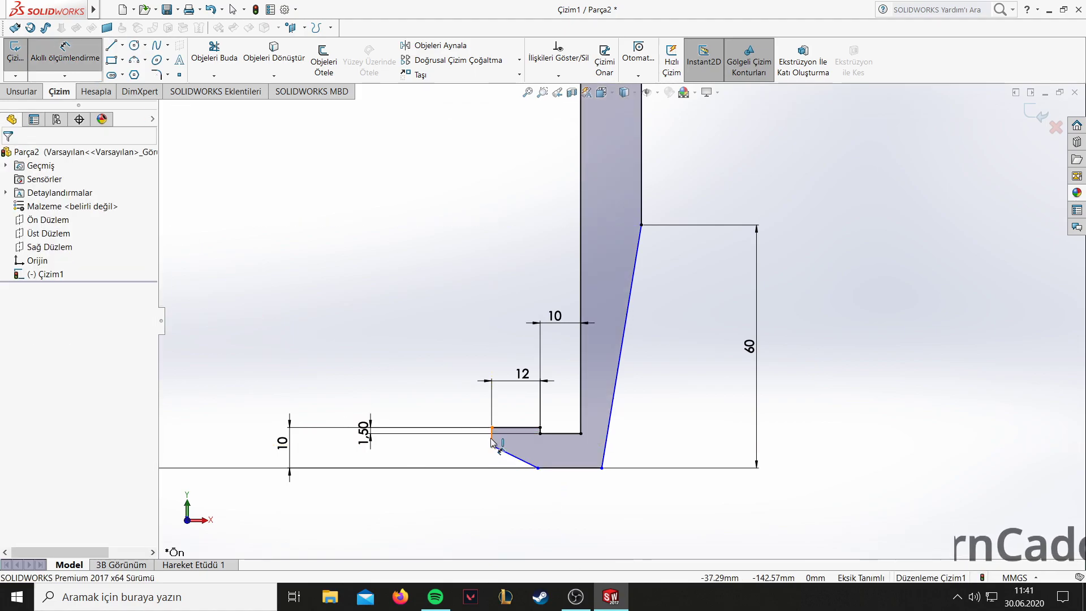
{"action": "left_click", "coordinate": [491, 436]}
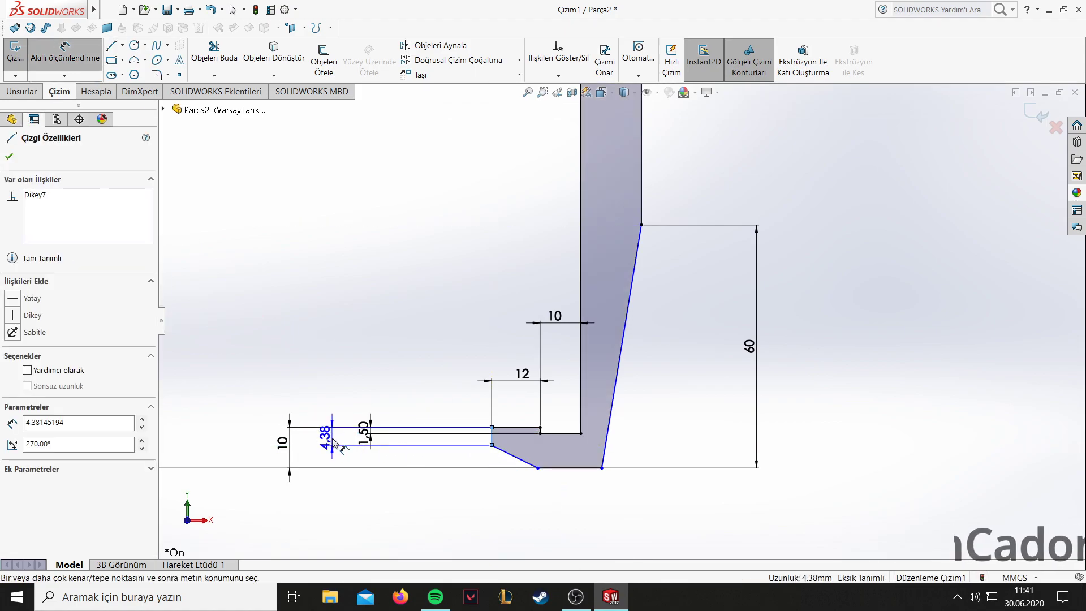
{"action": "left_click", "coordinate": [334, 442]}
{"action": "key", "text": "Return"}
{"action": "type", "text": "3"}
{"action": "key", "text": "Return"}
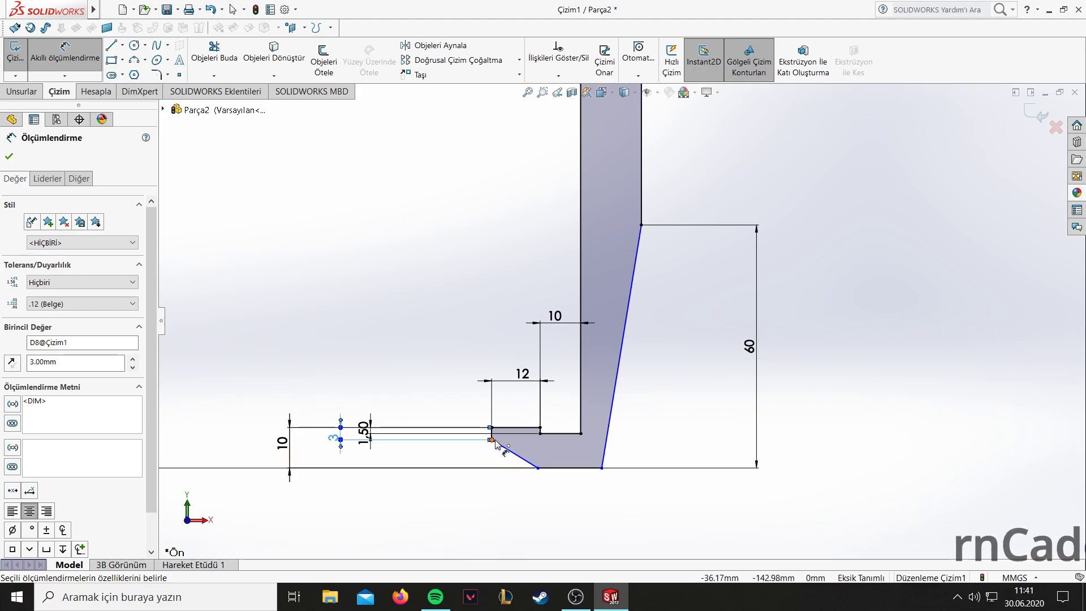
Dimension the left chamfer's horizontal length to 20 mm.
{"action": "left_click", "coordinate": [492, 440]}
{"action": "left_click", "coordinate": [537, 468]}
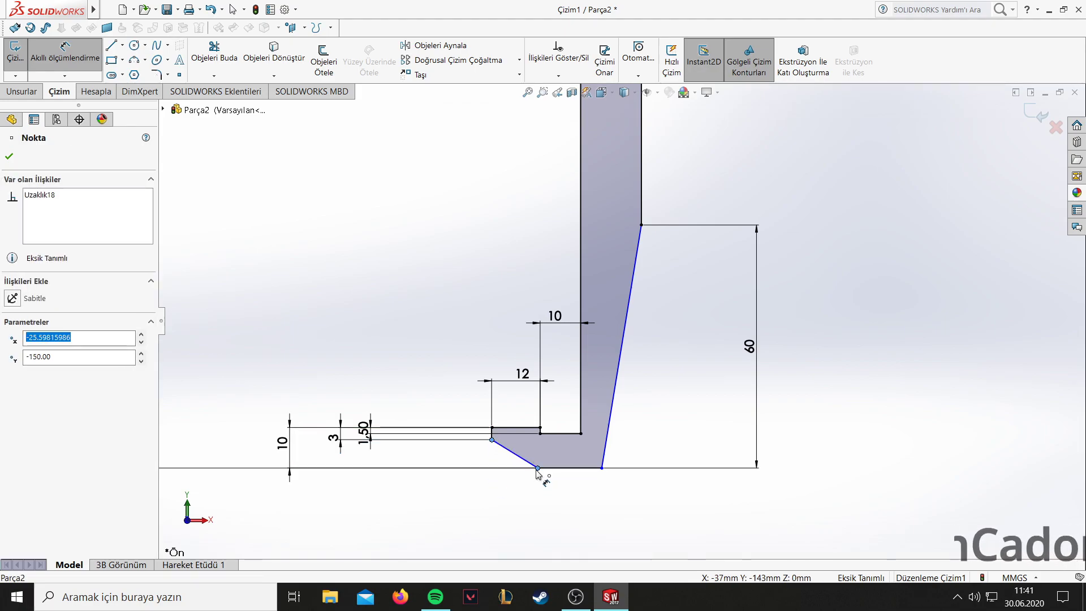
{"action": "left_click", "coordinate": [501, 536]}
{"action": "type", "text": "20"}
{"action": "key", "text": "Return"}
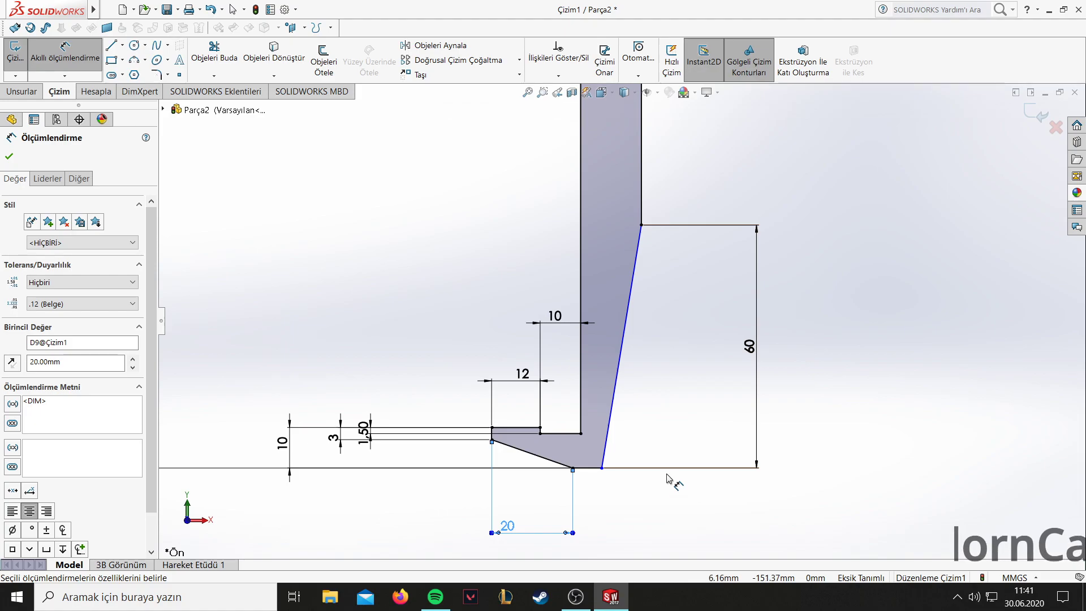
{"action": "scroll", "coordinate": [667, 480], "scroll_direction": "up", "scroll_amount": 2}
{"action": "scroll", "coordinate": [700, 436], "scroll_direction": "up", "scroll_amount": 1}
{"action": "scroll", "coordinate": [666, 359], "scroll_direction": "up", "scroll_amount": 1}
{"action": "scroll", "coordinate": [659, 311], "scroll_direction": "down", "scroll_amount": 4}
{"action": "scroll", "coordinate": [636, 345], "scroll_direction": "down", "scroll_amount": 2}
{"action": "scroll", "coordinate": [649, 337], "scroll_direction": "up", "scroll_amount": 1}
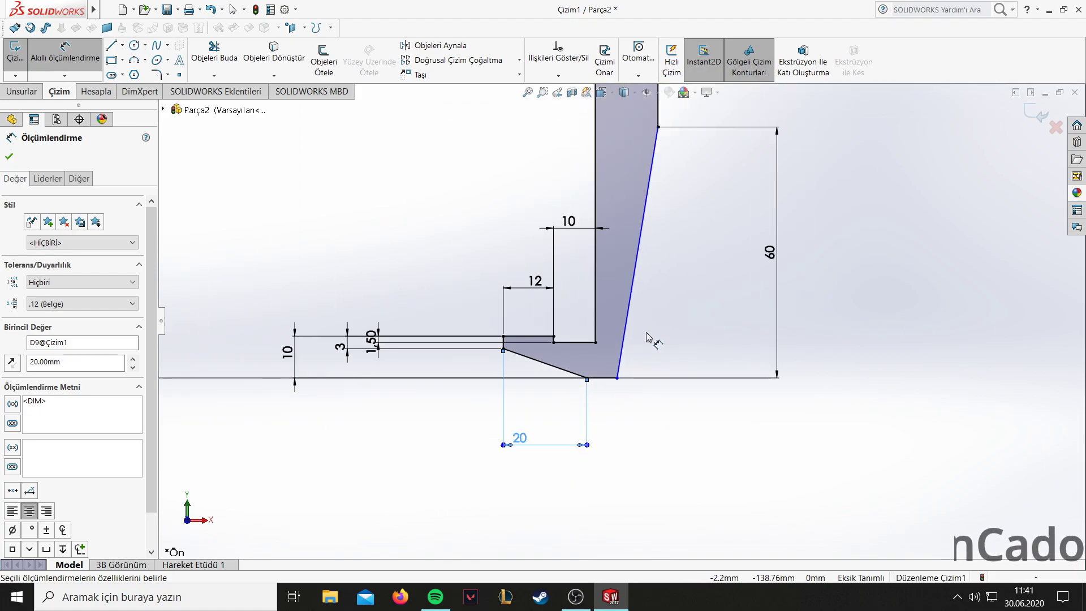
{"action": "scroll", "coordinate": [665, 317], "scroll_direction": "up", "scroll_amount": 3}
{"action": "scroll", "coordinate": [659, 320], "scroll_direction": "down", "scroll_amount": 3}
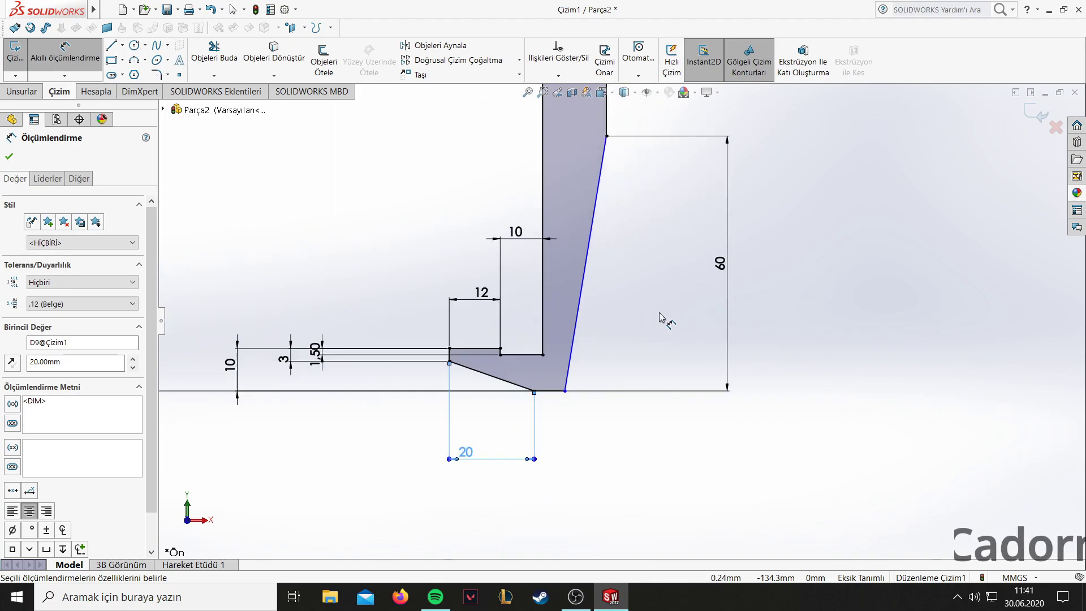
{"action": "scroll", "coordinate": [622, 342], "scroll_direction": "down", "scroll_amount": 1}
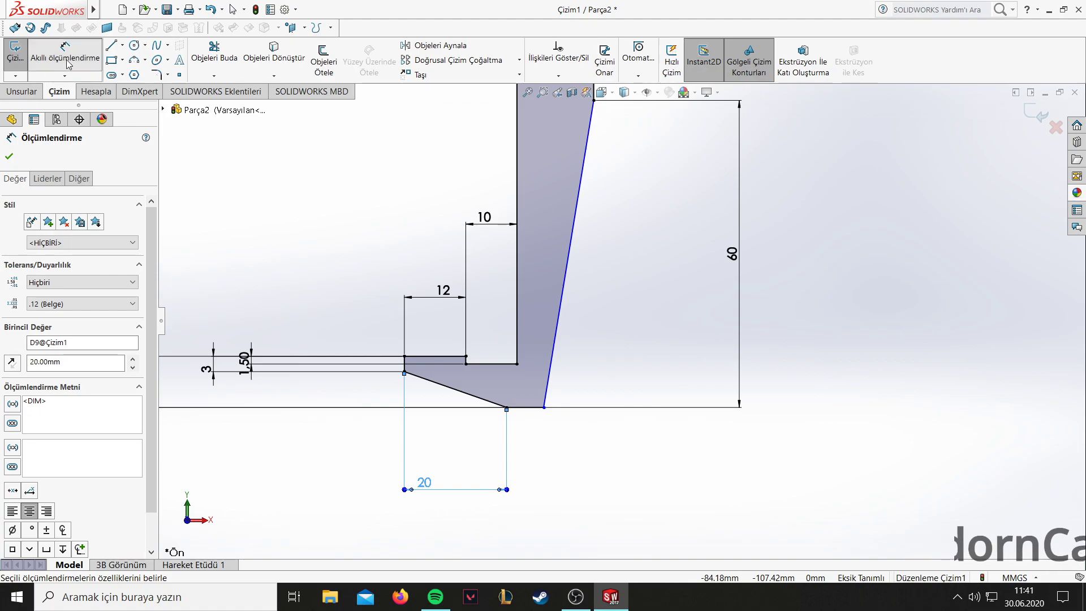
{"action": "left_click", "coordinate": [9, 156]}
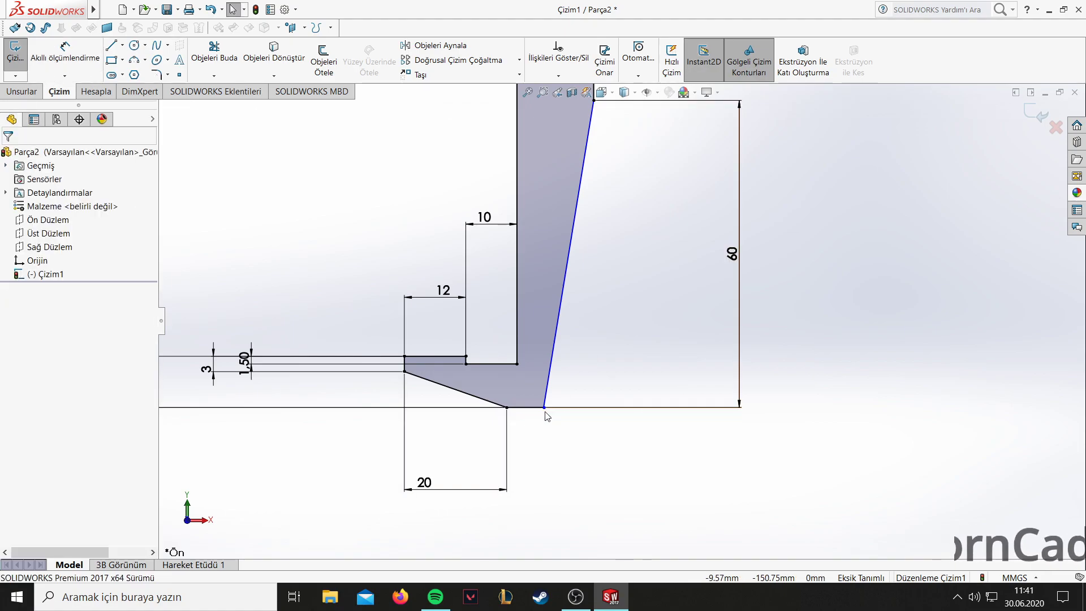
Drag the bottom endpoint of the right slanted edge further right.
{"action": "left_click", "coordinate": [506, 408]}
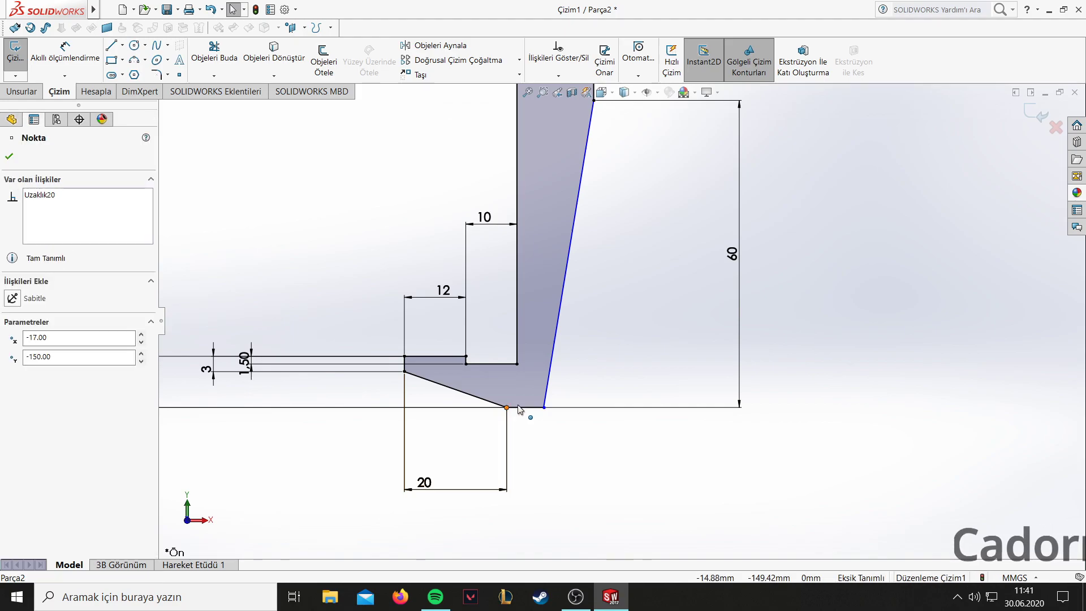
{"action": "left_click", "coordinate": [552, 436]}
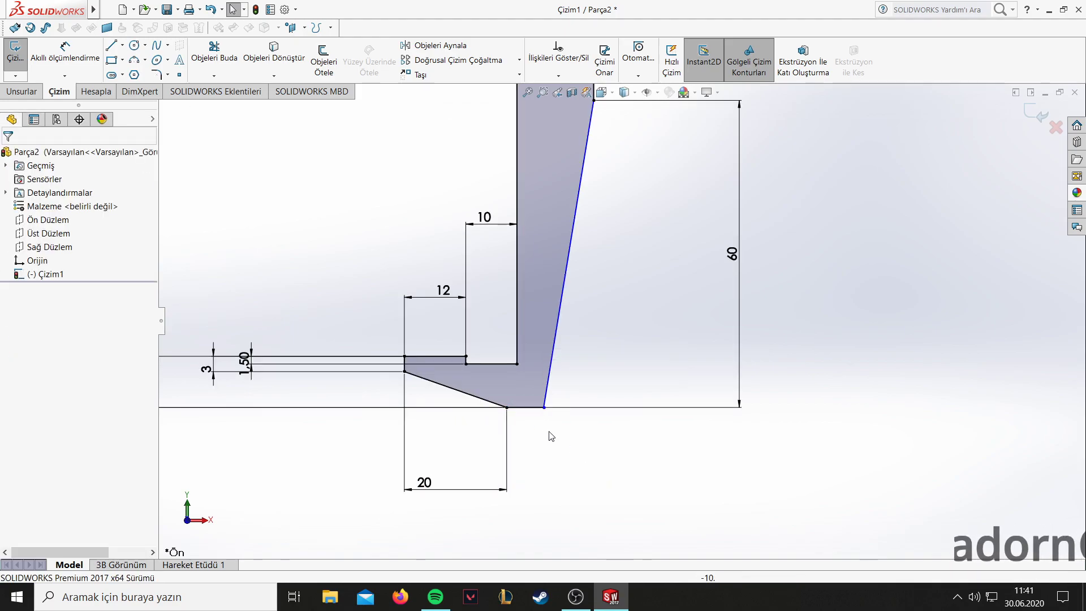
{"action": "mouse_move", "coordinate": [546, 410]}
{"action": "left_mouse_down"}
{"action": "mouse_move", "coordinate": [582, 418]}
{"action": "mouse_move", "coordinate": [546, 413]}
{"action": "left_mouse_up"}
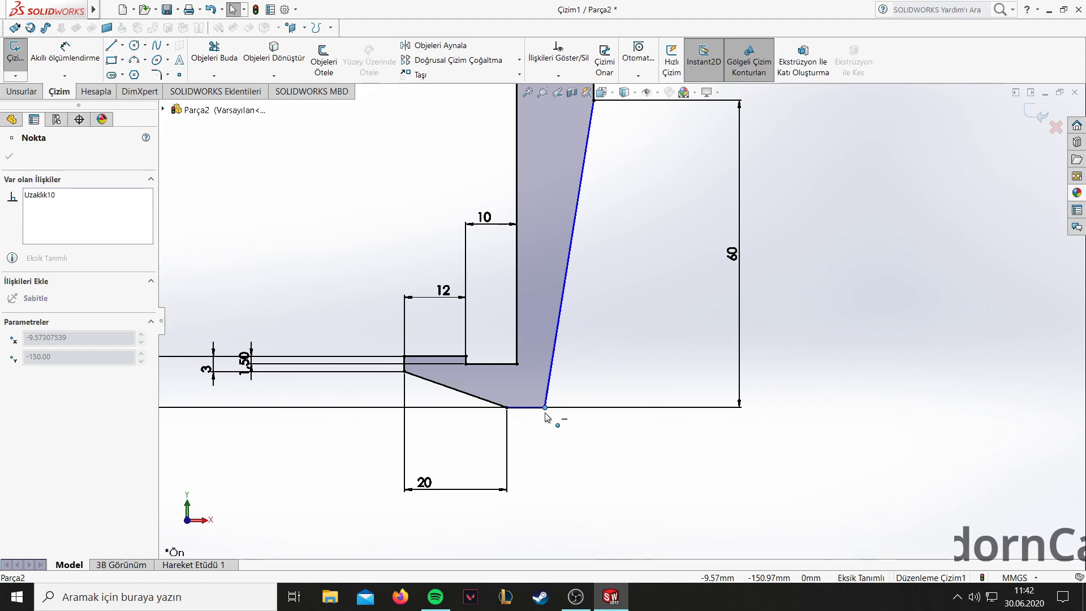
{"action": "key", "text": "Escape"}
Dimension the distance between the slanted edge's foot and the chamfer's bottom corner to 9 mm.
{"action": "left_click", "coordinate": [65, 51]}
{"action": "scroll", "coordinate": [620, 317], "scroll_direction": "up", "scroll_amount": 2}
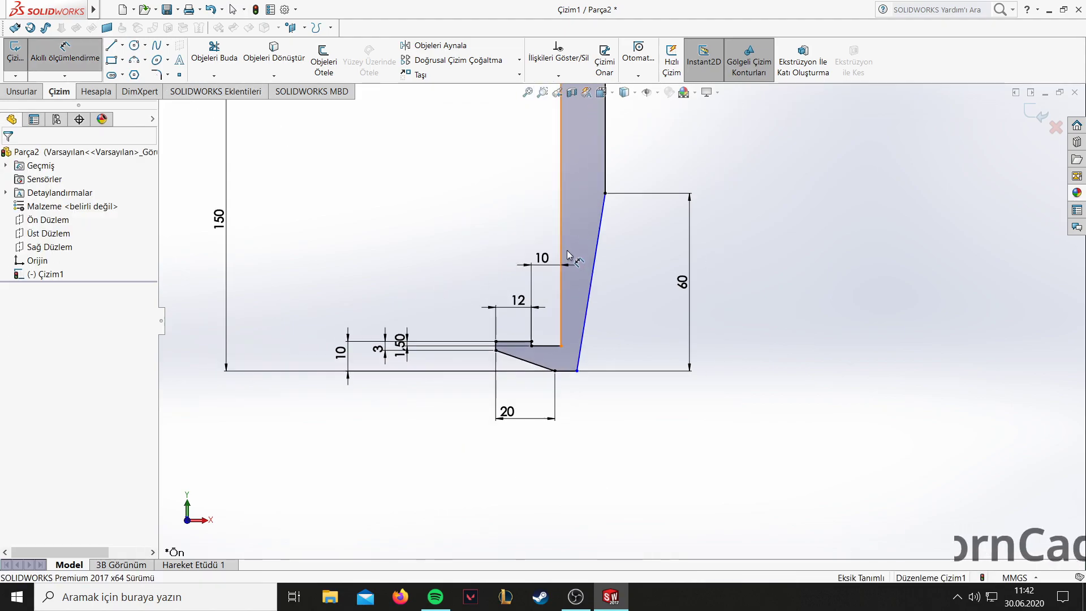
{"action": "scroll", "coordinate": [623, 246], "scroll_direction": "up", "scroll_amount": 2}
{"action": "scroll", "coordinate": [619, 263], "scroll_direction": "up", "scroll_amount": 2}
{"action": "scroll", "coordinate": [589, 451], "scroll_direction": "down", "scroll_amount": 4}
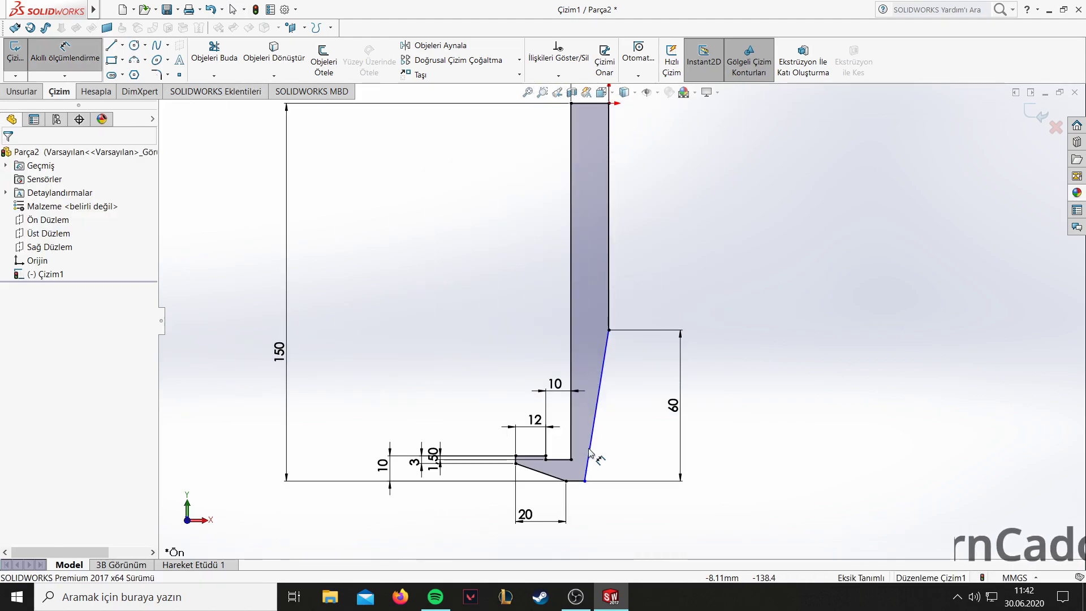
{"action": "left_click", "coordinate": [585, 479]}
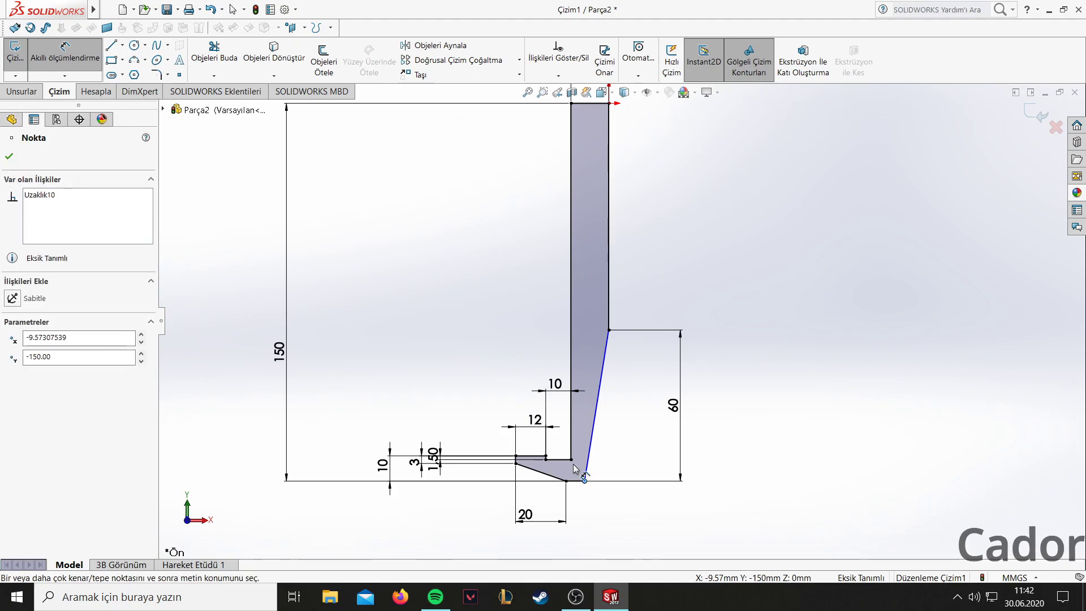
{"action": "left_click", "coordinate": [572, 460]}
{"action": "left_click", "coordinate": [581, 515]}
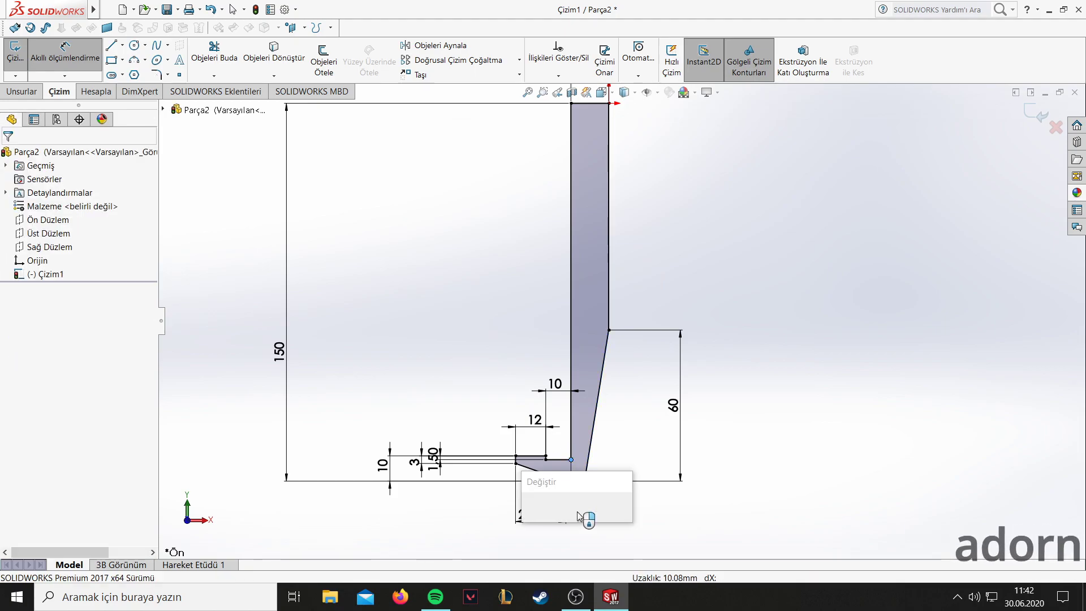
{"action": "type", "text": "9"}
{"action": "key", "text": "Return"}
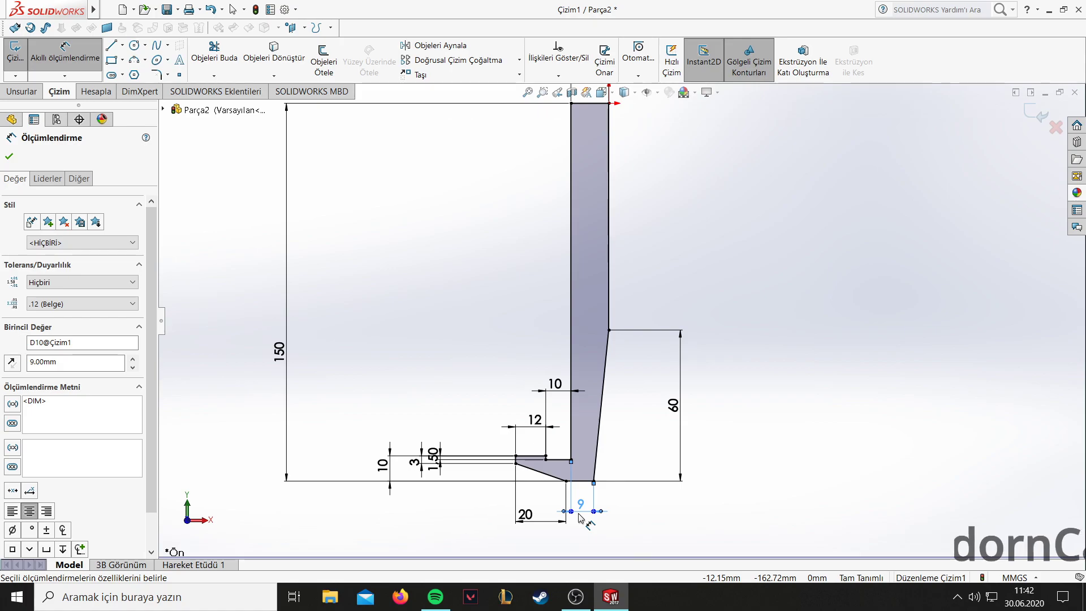
{"action": "scroll", "coordinate": [713, 407], "scroll_direction": "up", "scroll_amount": 4}
{"action": "scroll", "coordinate": [704, 378], "scroll_direction": "down", "scroll_amount": 4}
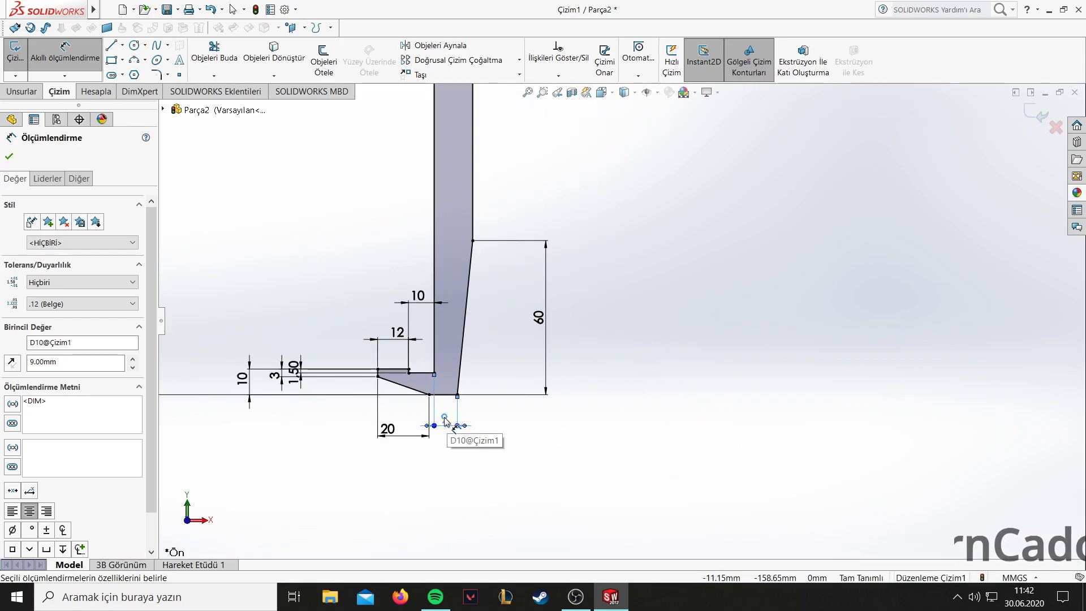
{"action": "left_click", "coordinate": [156, 74]}
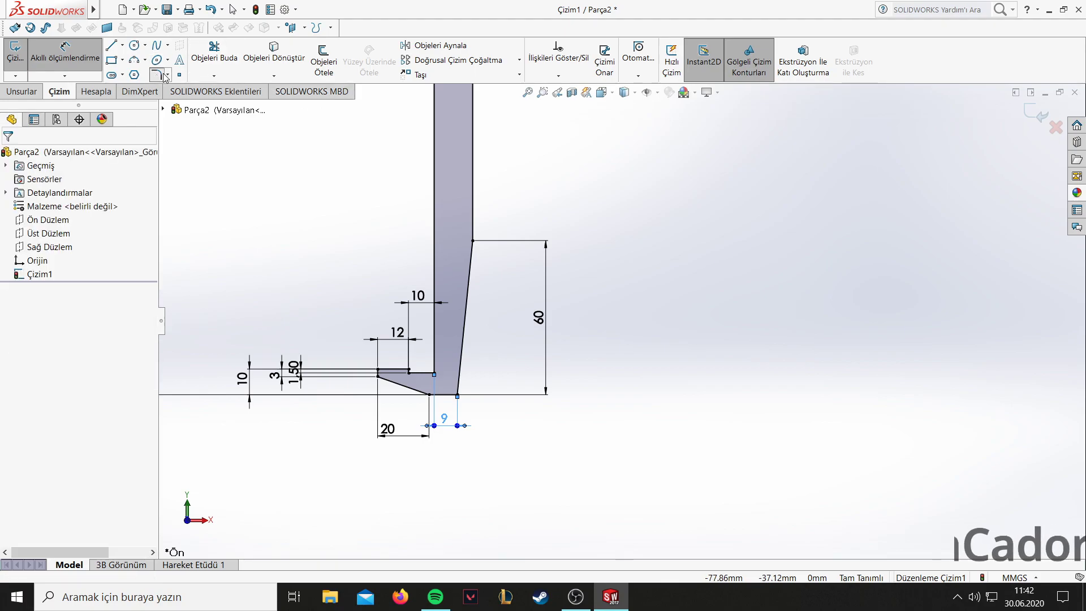
Apply a 10 mm sketch fillet to the bottom corner next to the 9 mm edge.
{"action": "left_click", "coordinate": [458, 395]}
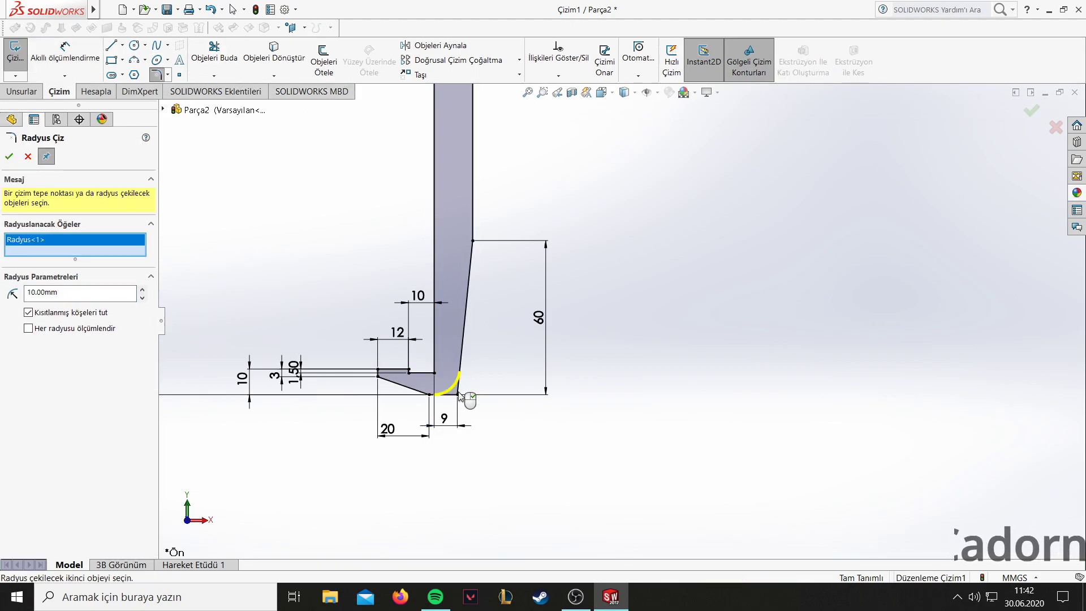
{"action": "left_click", "coordinate": [9, 156]}
{"action": "key", "text": "z"}
{"action": "key", "text": "z"}
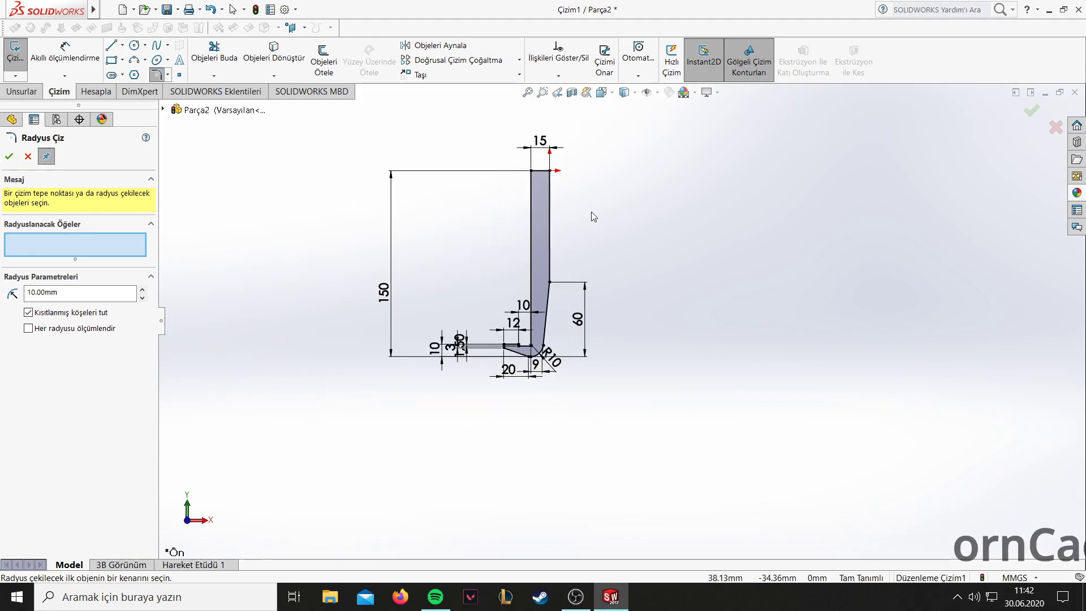
{"action": "scroll", "coordinate": [622, 238], "scroll_direction": "up", "scroll_amount": 3}
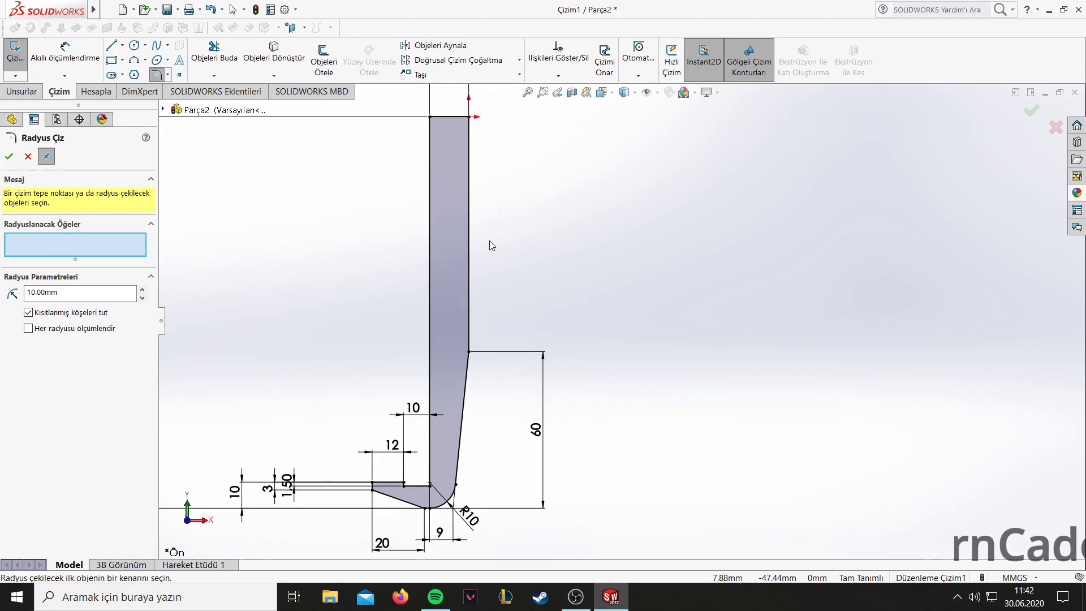
{"action": "key", "text": "z"}
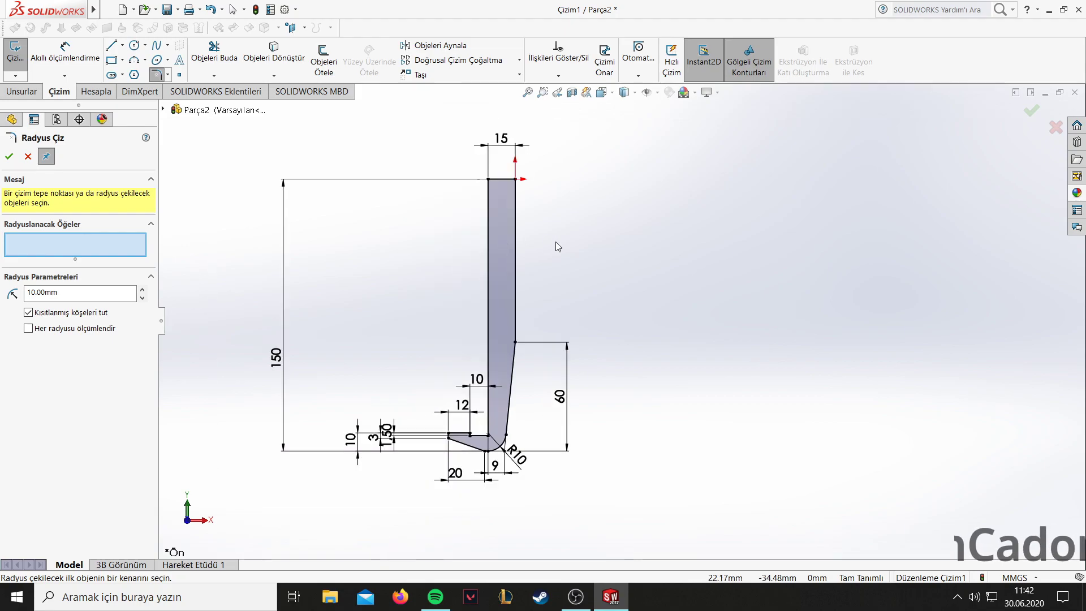
{"action": "scroll", "coordinate": [555, 242], "scroll_direction": "up", "scroll_amount": 3}
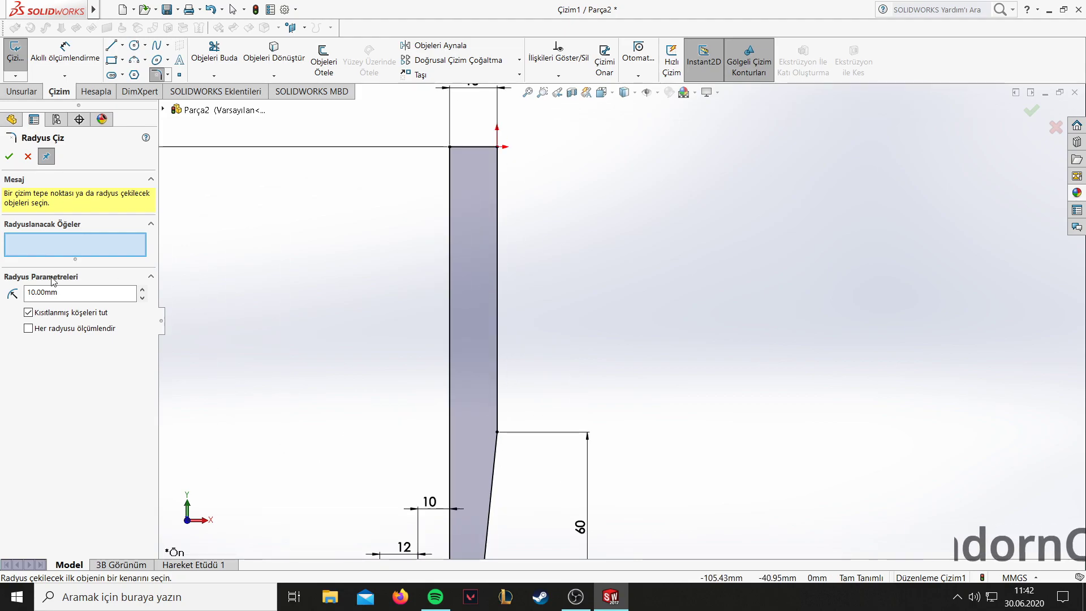
{"action": "left_click", "coordinate": [8, 157]}
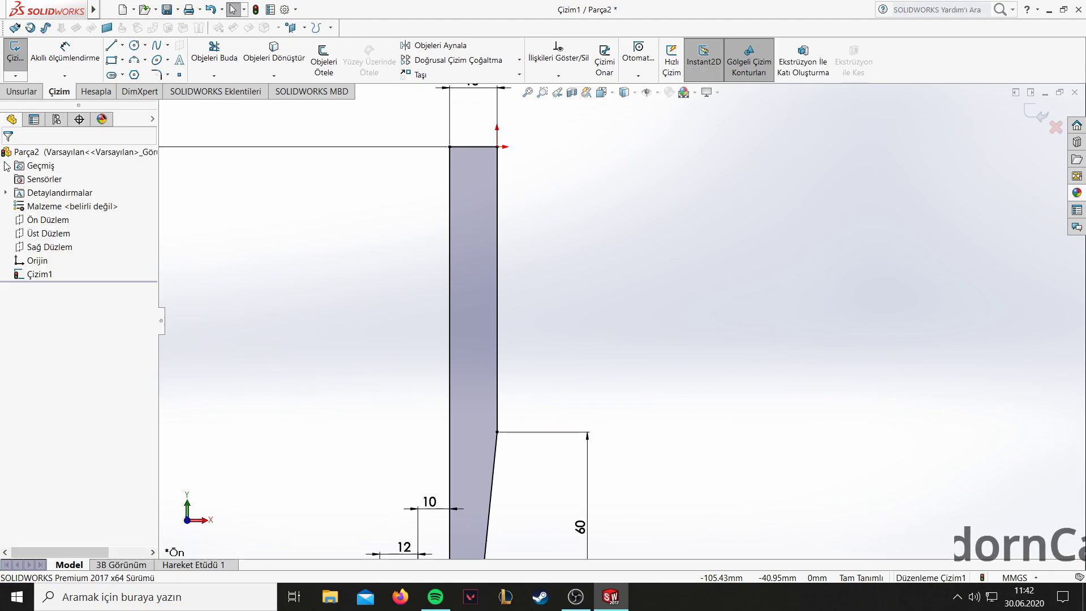
Sketch a circle near the shaft top and dimension its diameter to 10 mm.
{"action": "left_click", "coordinate": [135, 45]}
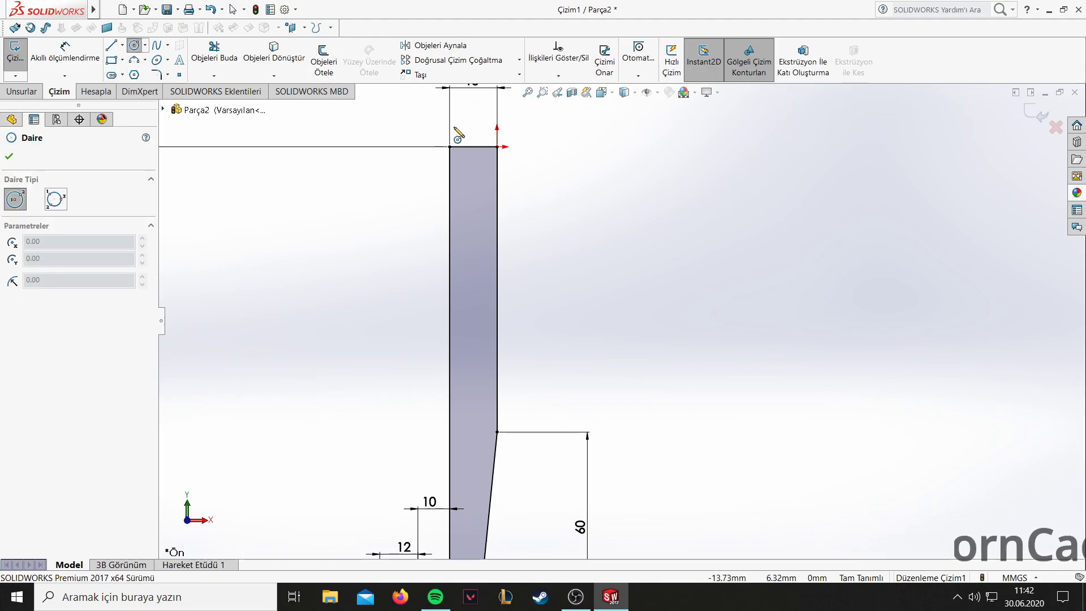
{"action": "left_click", "coordinate": [473, 191]}
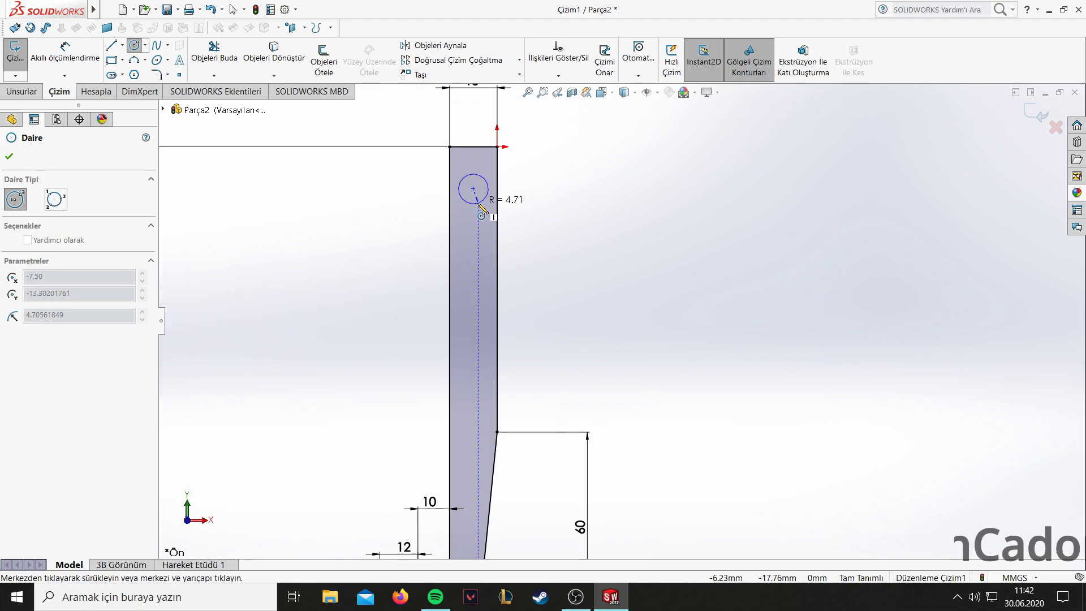
{"action": "left_click", "coordinate": [473, 202]}
{"action": "key", "text": "d"}
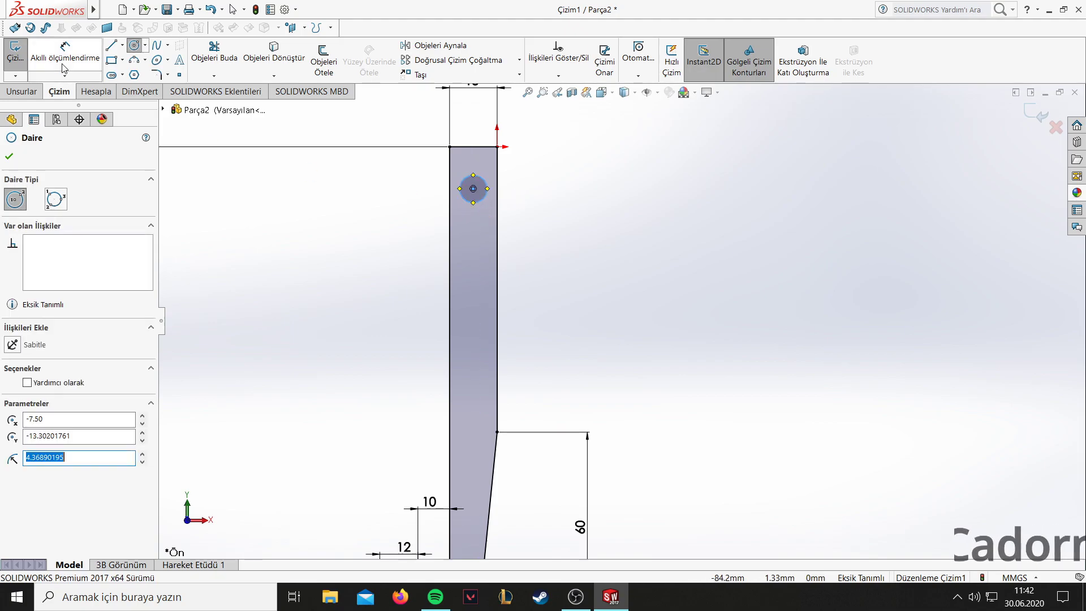
{"action": "left_click", "coordinate": [474, 176]}
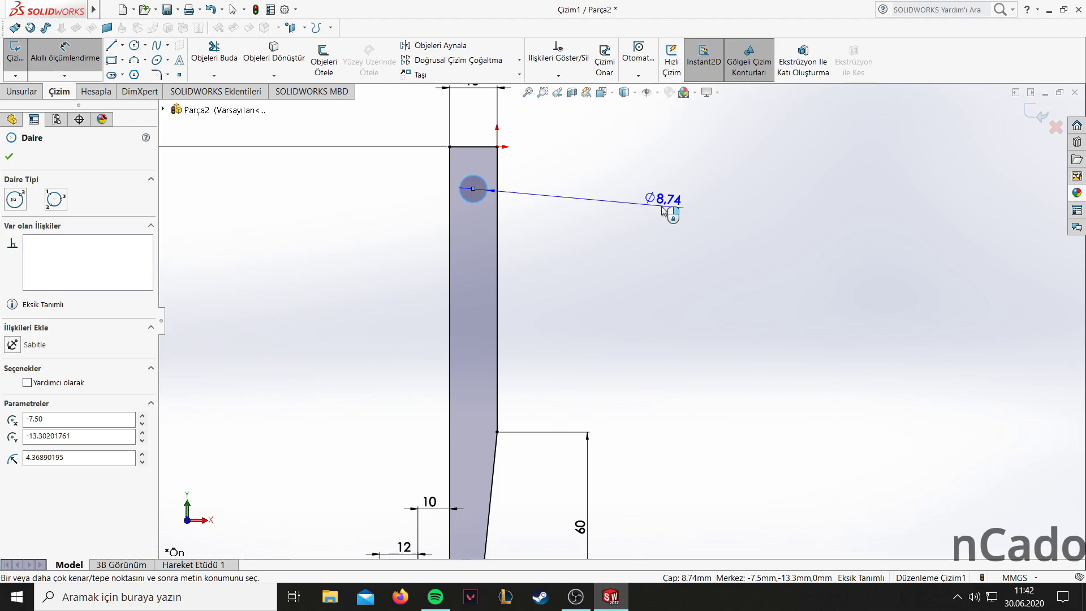
{"action": "left_click", "coordinate": [656, 207]}
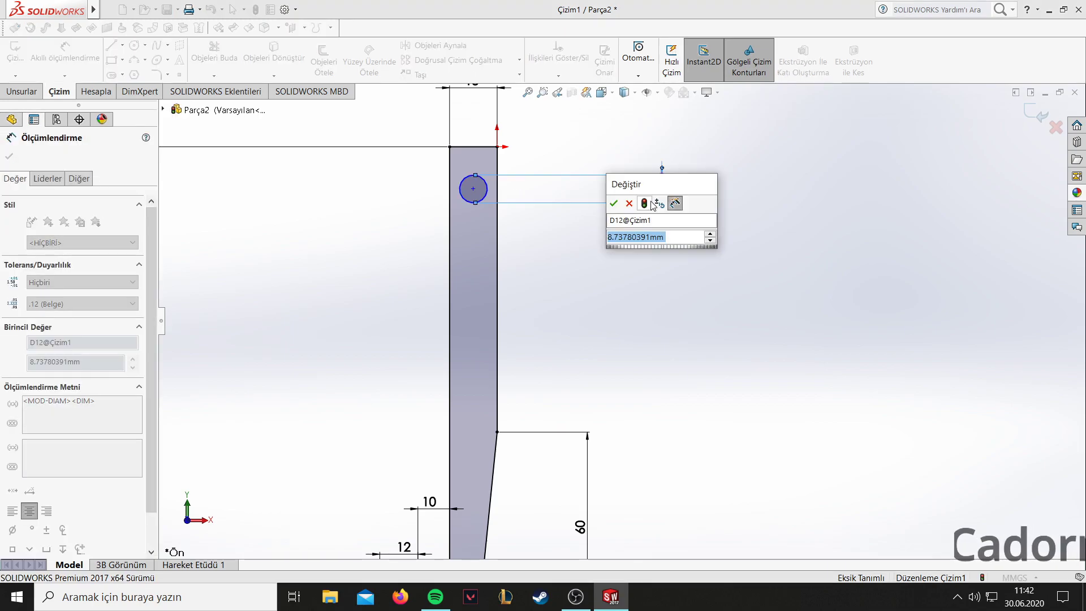
{"action": "key", "text": "Return"}
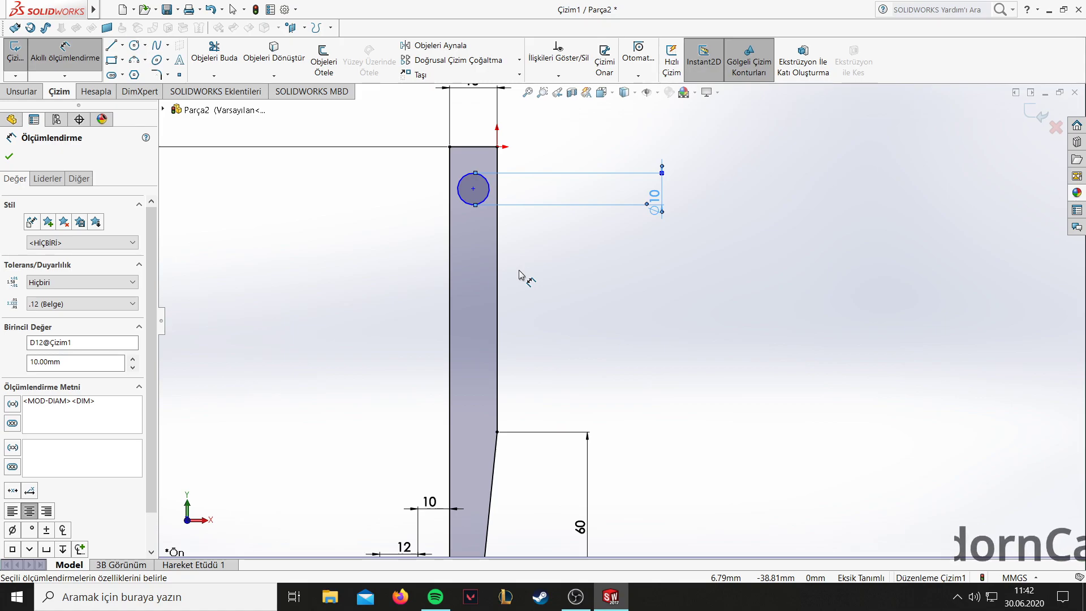
Dimension the circle centre 20 mm below the shaft's top edge.
{"action": "left_click", "coordinate": [473, 188]}
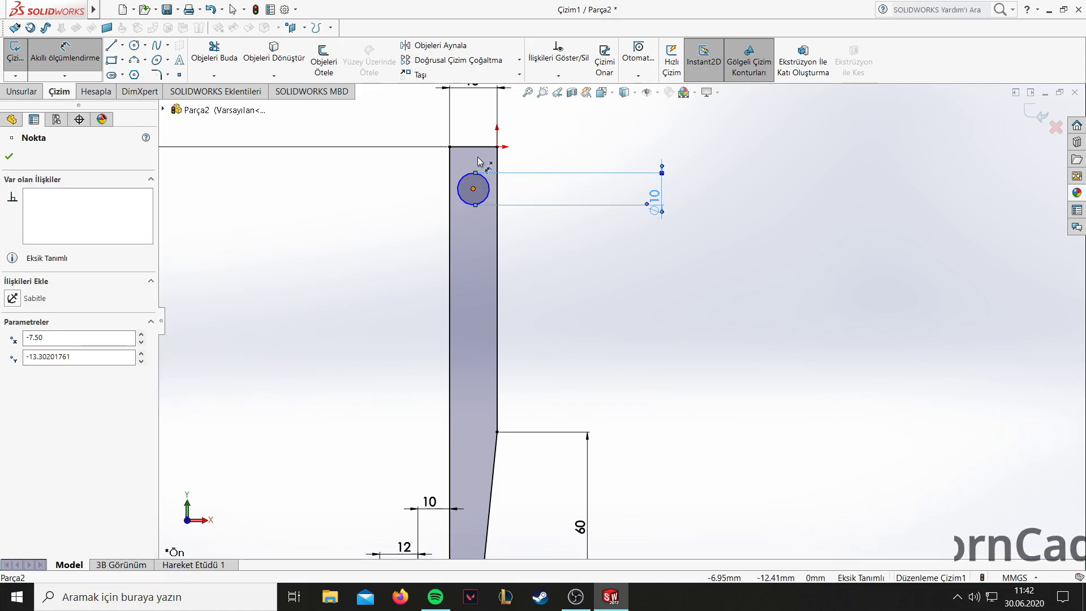
{"action": "left_click", "coordinate": [474, 147]}
{"action": "left_click", "coordinate": [436, 181]}
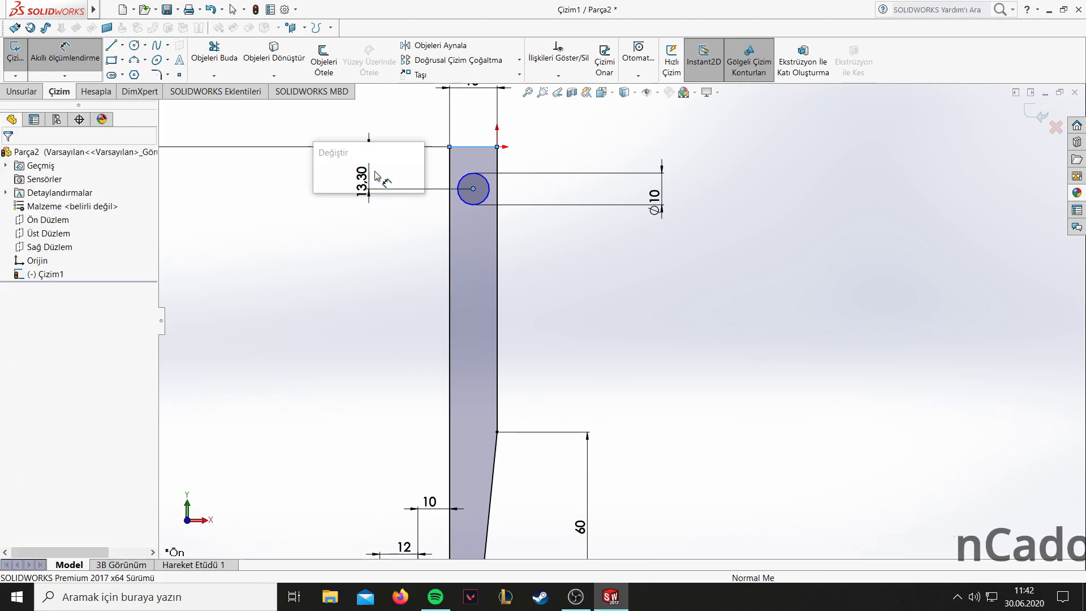
{"action": "key", "text": "Return"}
{"action": "left_click_drag", "start_coordinate": [433, 181], "coordinate": [356, 180]}
{"action": "type", "text": "20.00mm"}
{"action": "key", "text": "Return"}
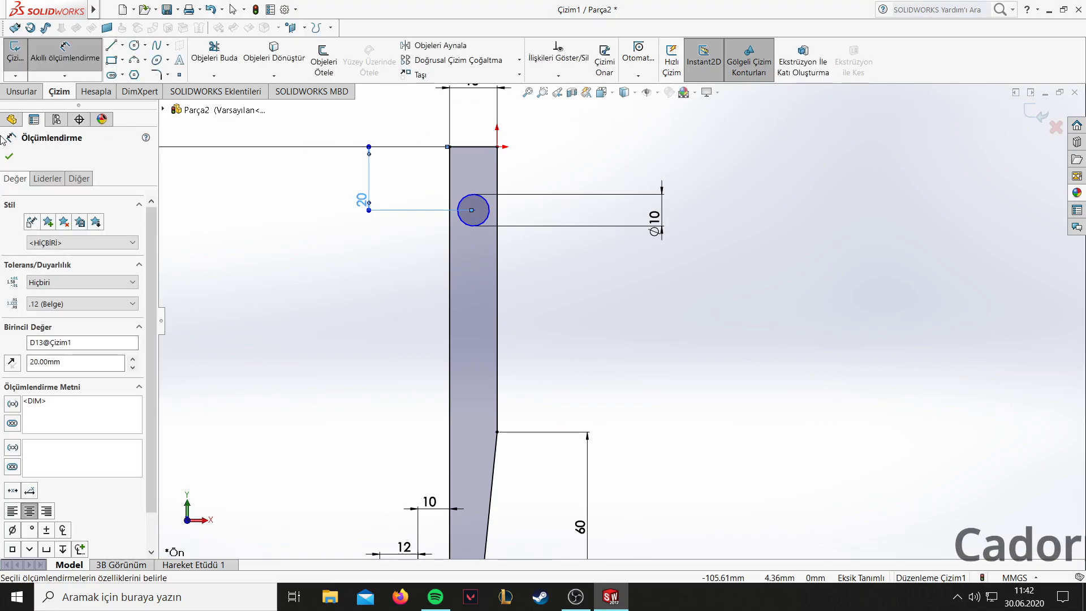
{"action": "left_click", "coordinate": [7, 158]}
{"action": "left_click", "coordinate": [136, 46]}
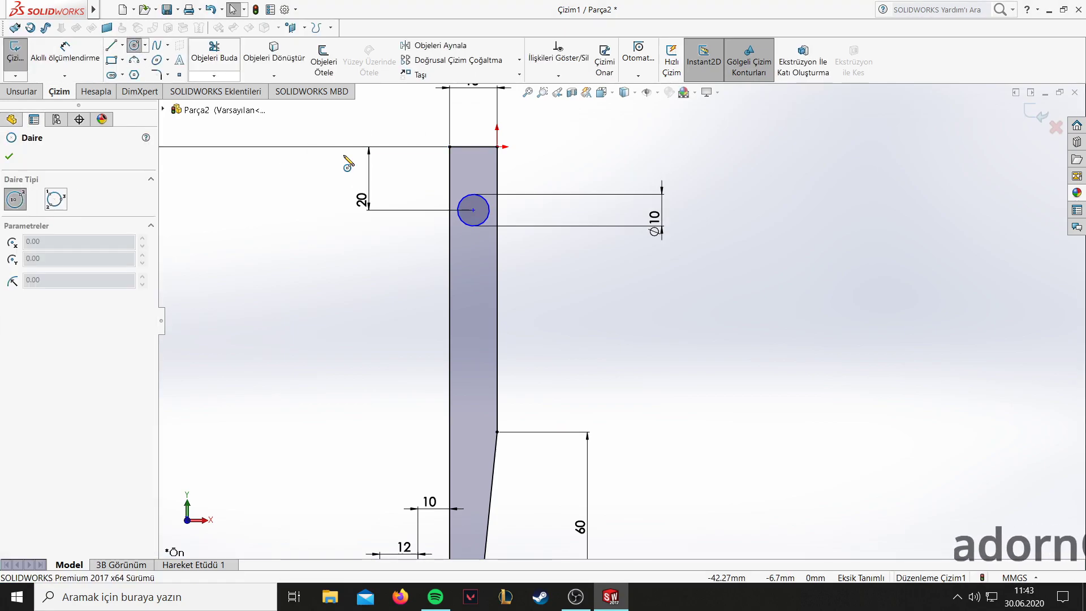
Sketch a second circle lower on the shaft.
{"action": "left_click", "coordinate": [473, 352]}
{"action": "left_click", "coordinate": [482, 359]}
{"action": "key", "text": "Escape"}
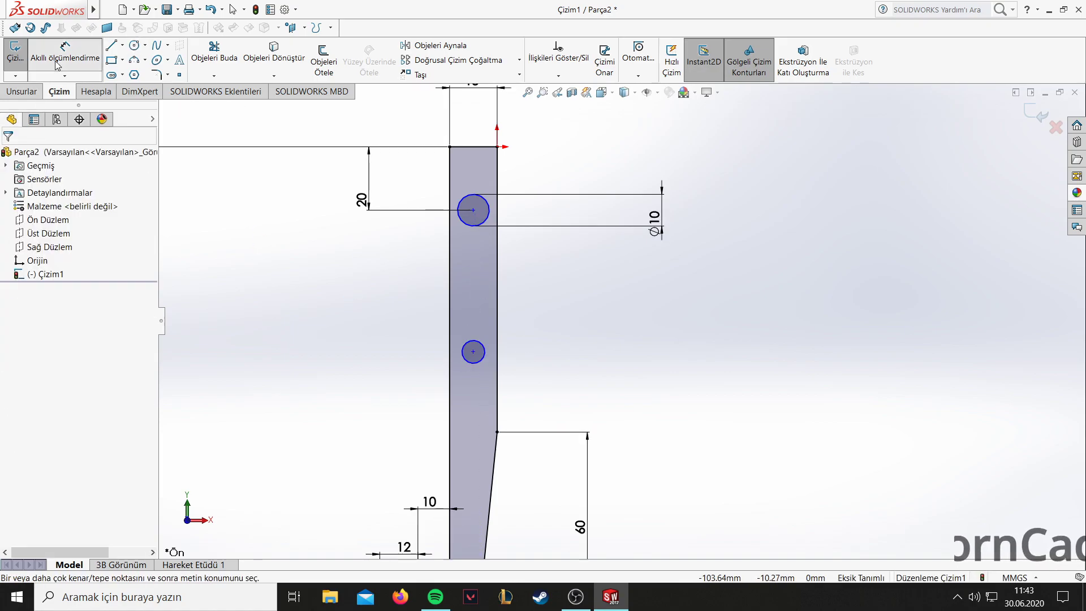
{"action": "left_click", "coordinate": [57, 65]}
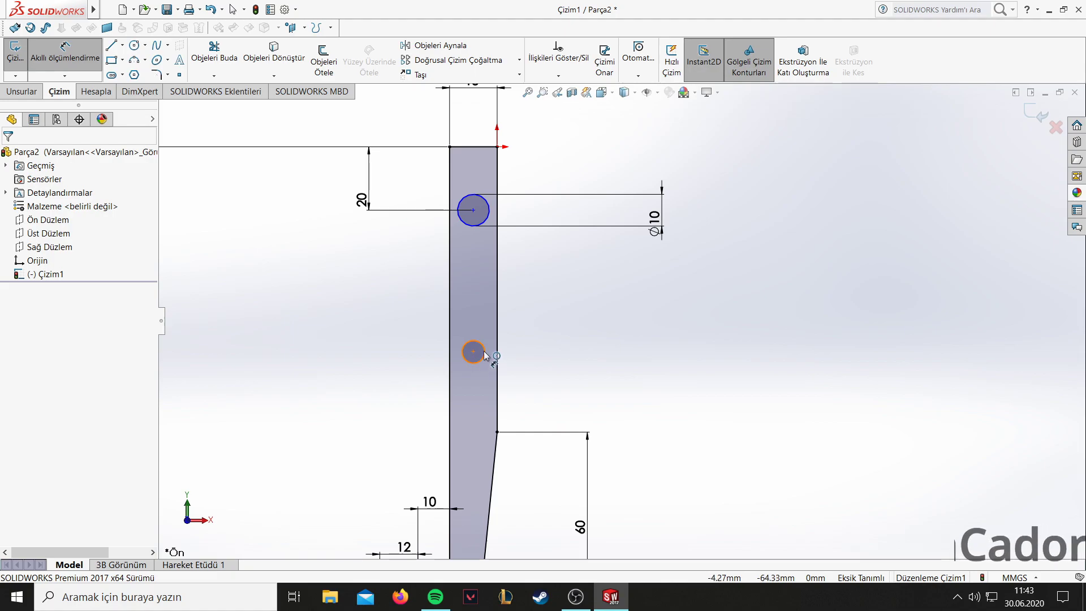
{"action": "left_click", "coordinate": [65, 53]}
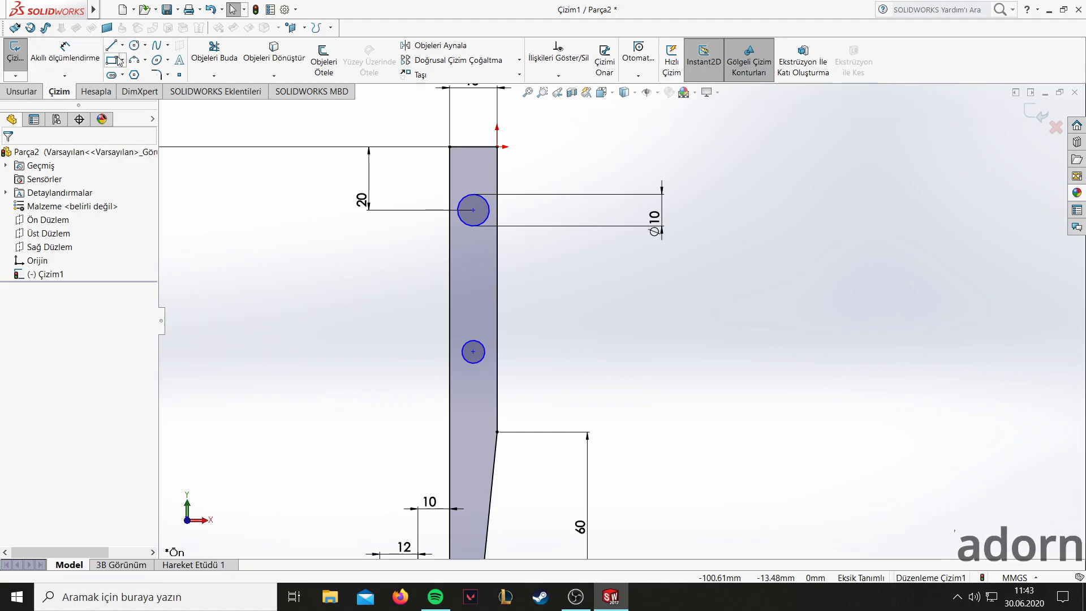
Align the two circle centres vertically.
{"action": "left_click", "coordinate": [474, 351]}
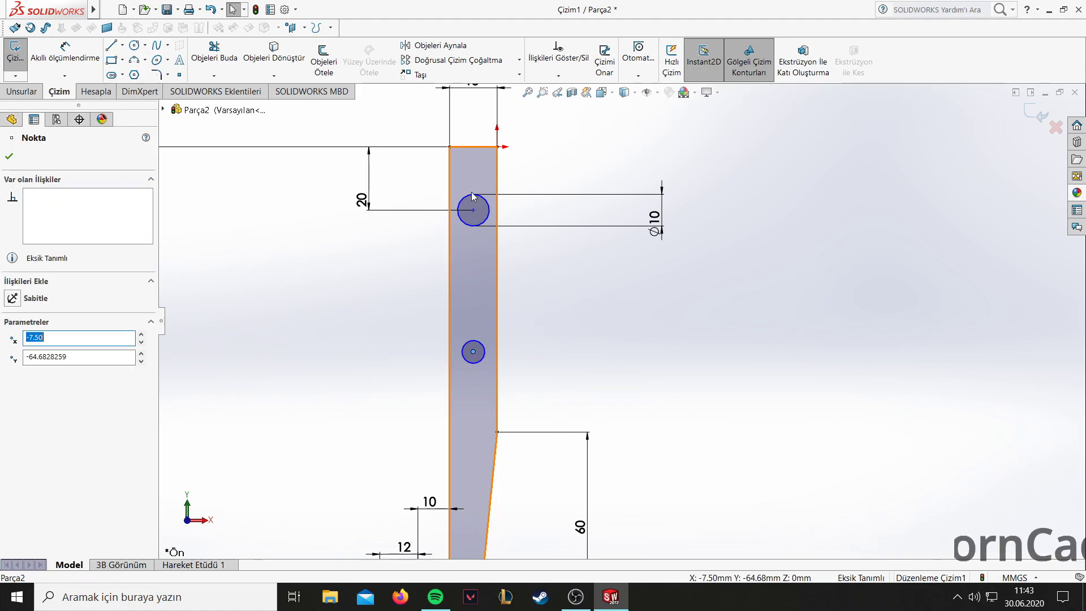
{"action": "left_click", "coordinate": [474, 211], "text": "ctrl"}
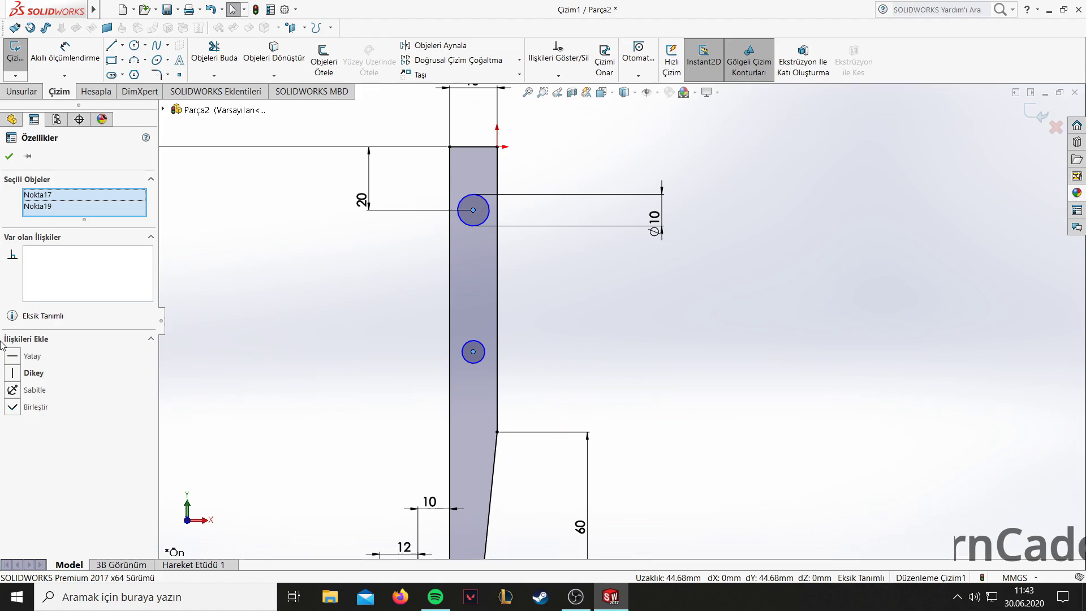
{"action": "left_click", "coordinate": [12, 373]}
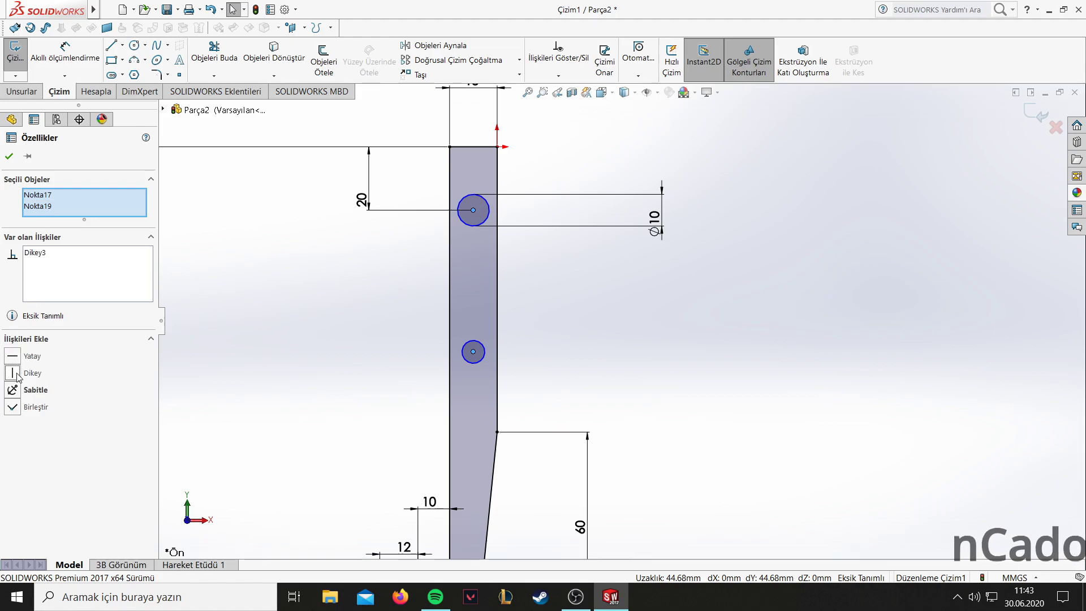
{"action": "left_click", "coordinate": [9, 158]}
Make the lower circle centre level with the corner where the taper begins.
{"action": "key", "text": "d"}
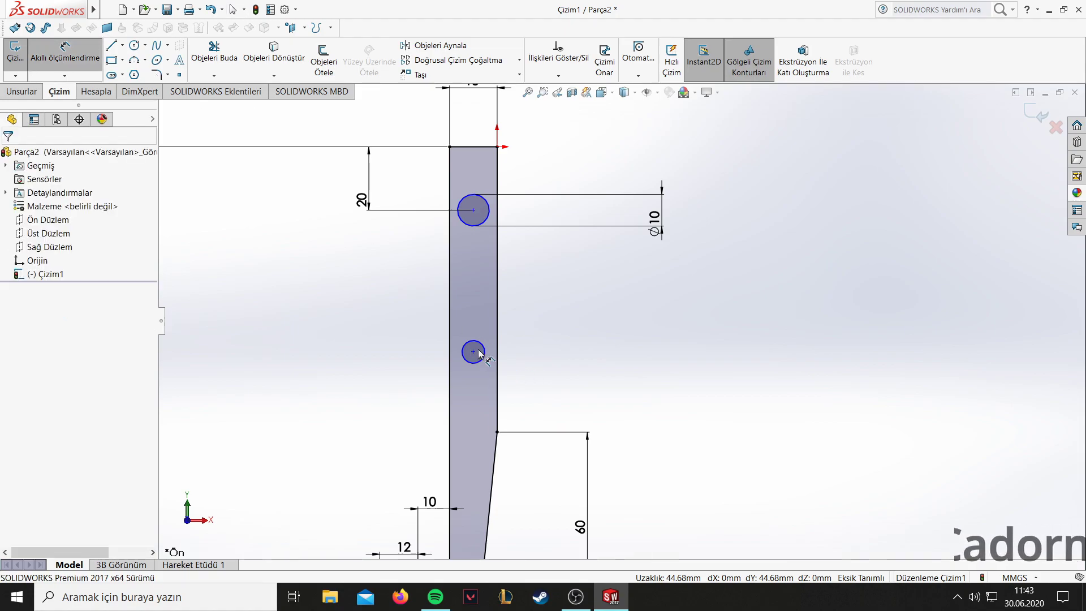
{"action": "key", "text": "Escape"}
{"action": "left_click", "coordinate": [474, 352]}
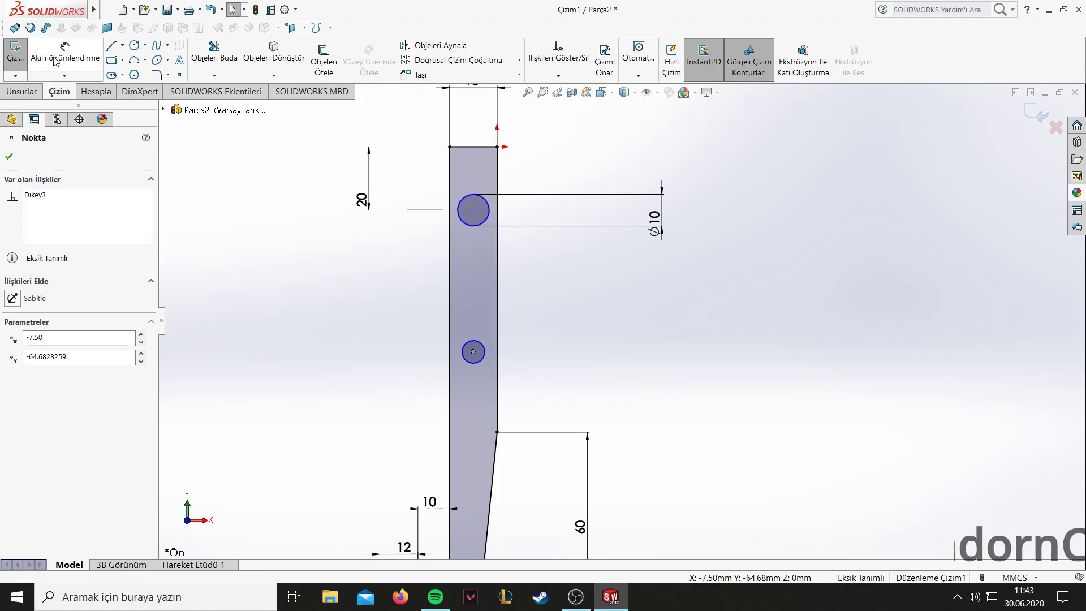
{"action": "key", "text": "Escape"}
{"action": "left_click", "coordinate": [473, 353]}
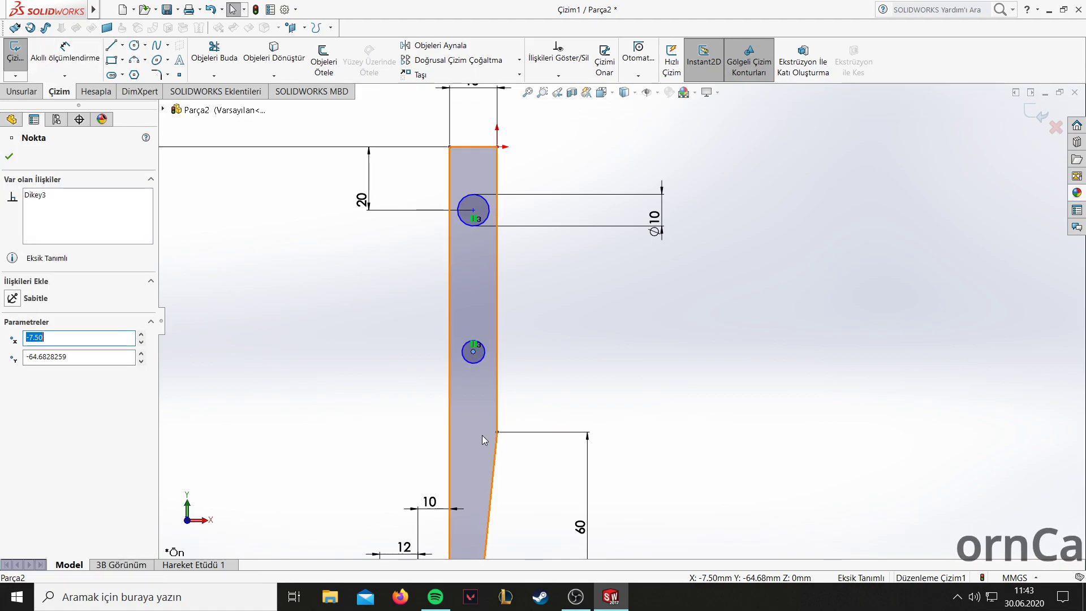
{"action": "left_click", "coordinate": [498, 432], "text": "ctrl"}
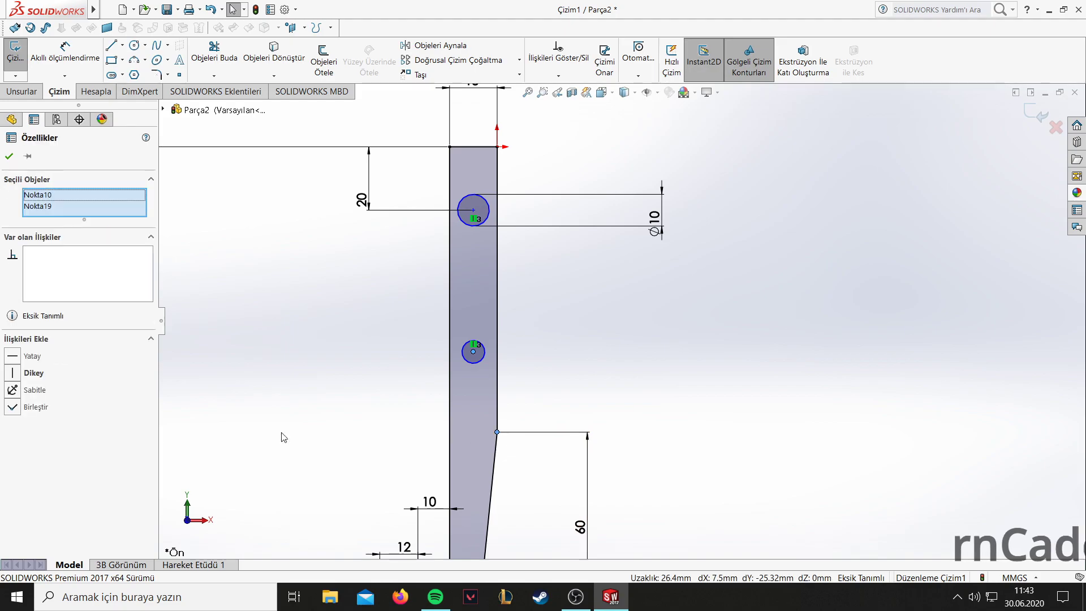
{"action": "left_click", "coordinate": [11, 359]}
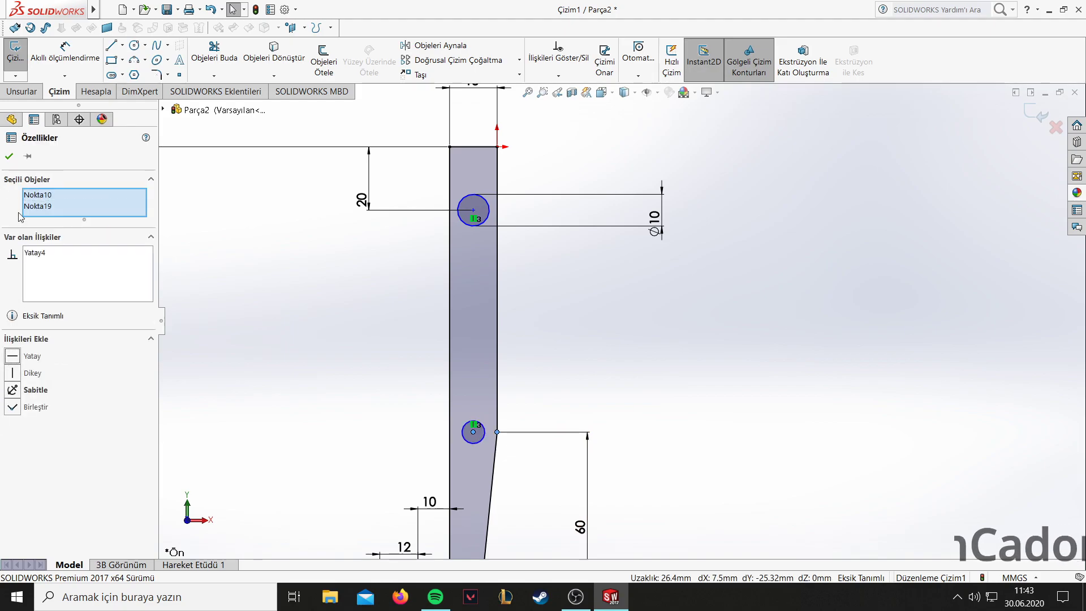
{"action": "left_click", "coordinate": [9, 157]}
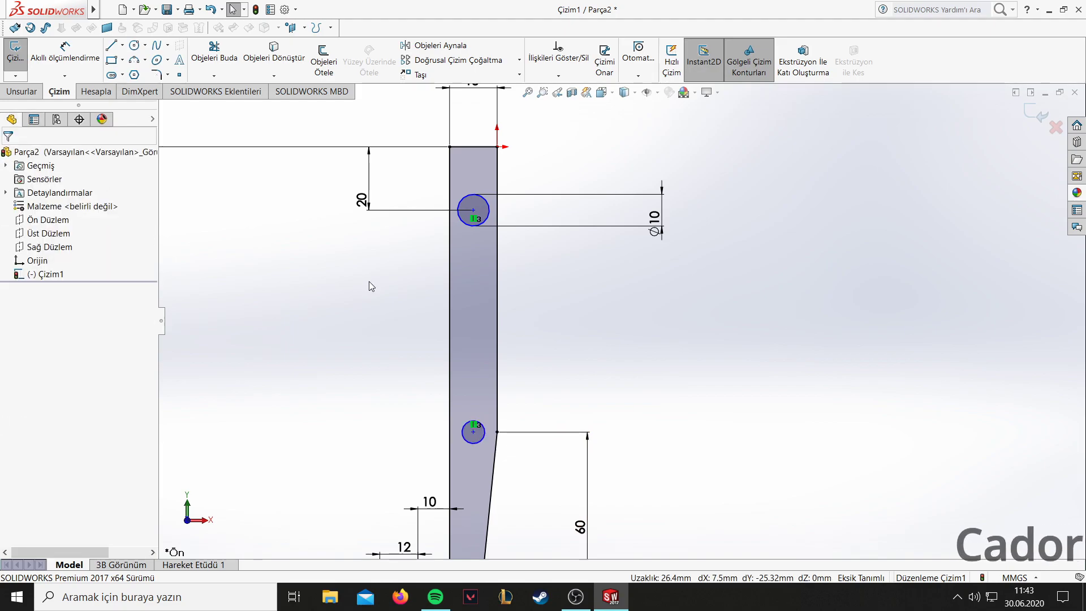
Make the lower circle equal in size to the Ø10 upper circle.
{"action": "left_click", "coordinate": [467, 225]}
{"action": "left_click", "coordinate": [474, 421], "text": "ctrl"}
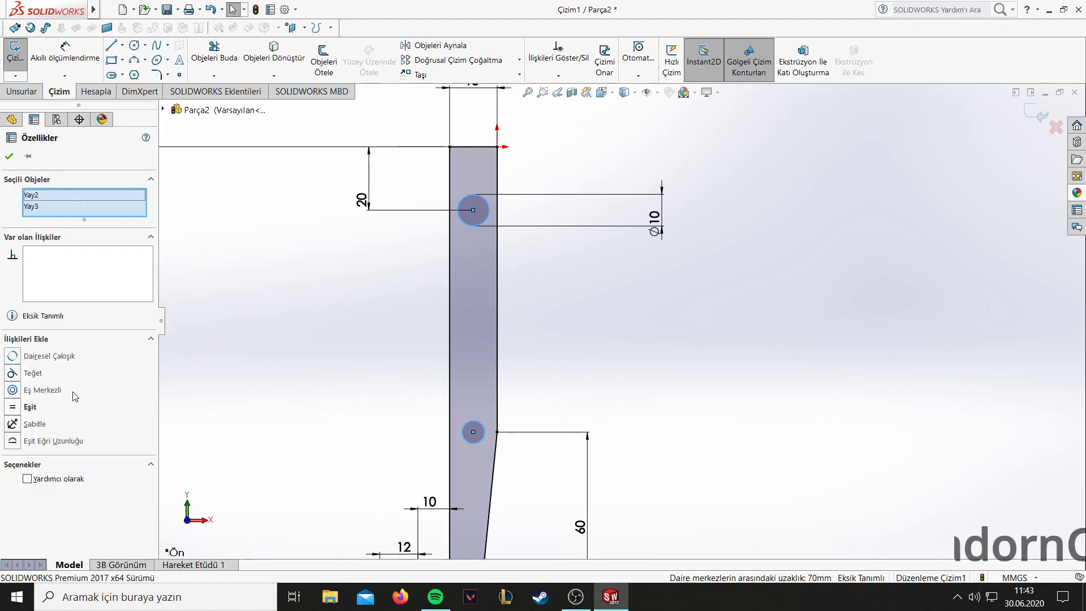
{"action": "left_click", "coordinate": [13, 407]}
{"action": "left_click", "coordinate": [10, 158]}
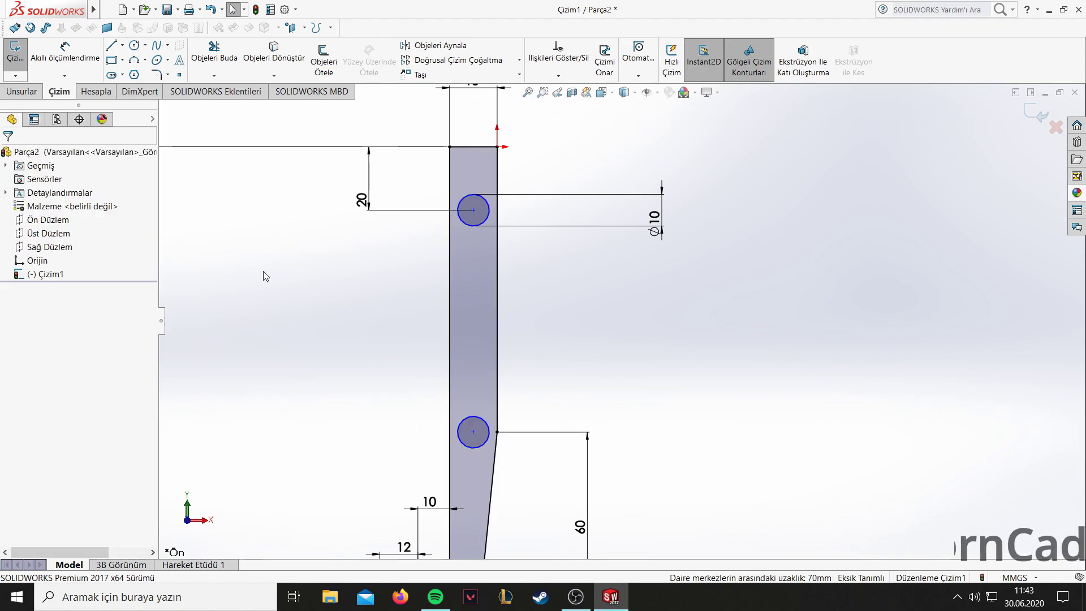
{"action": "key", "text": "f"}
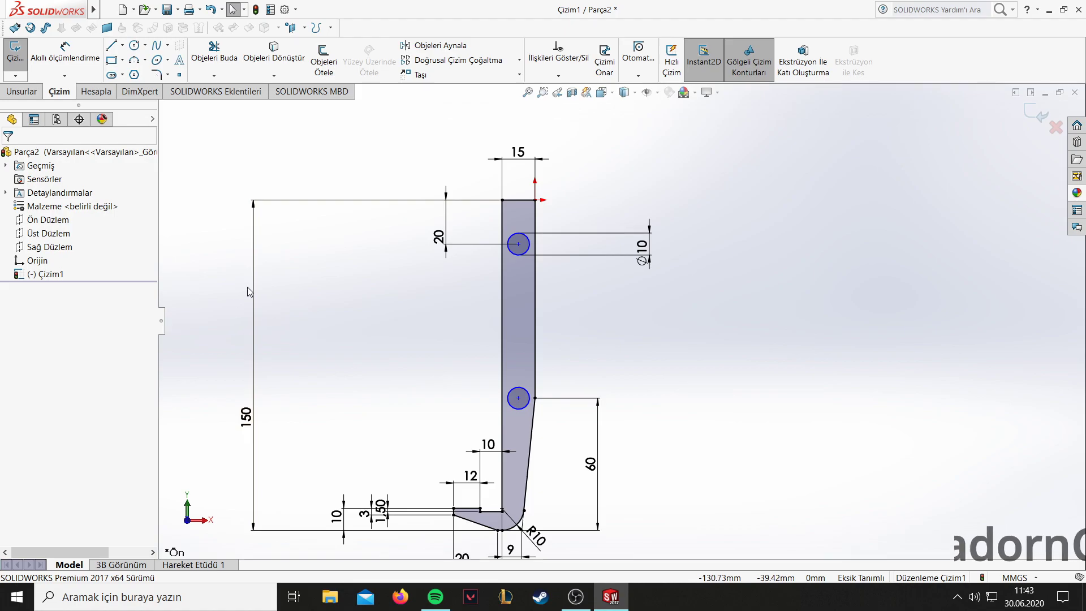
{"action": "left_click", "coordinate": [21, 92]}
Extrude the sketch 10 mm with the Orta Düzlem (Mid Plane) end condition.
{"action": "left_click", "coordinate": [22, 46]}
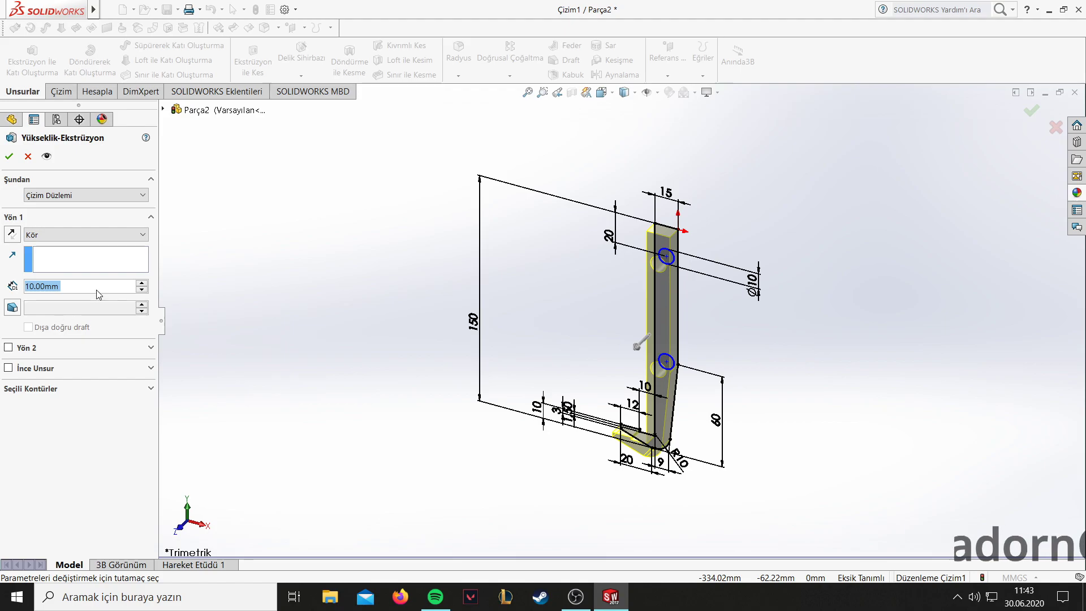
{"action": "left_click", "coordinate": [71, 234]}
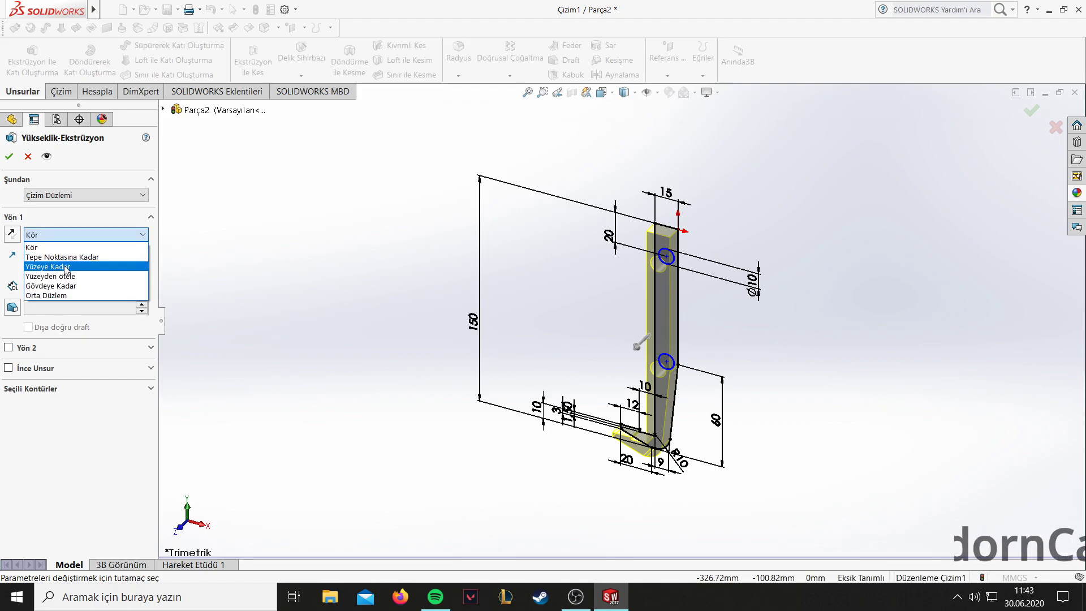
{"action": "left_click", "coordinate": [64, 295]}
{"action": "mouse_move", "coordinate": [357, 279]}
{"action": "middle_mouse_down"}
{"action": "mouse_move", "coordinate": [304, 277]}
{"action": "mouse_move", "coordinate": [322, 279]}
{"action": "mouse_move", "coordinate": [382, 193]}
{"action": "middle_mouse_up"}
{"action": "key", "text": "Return"}
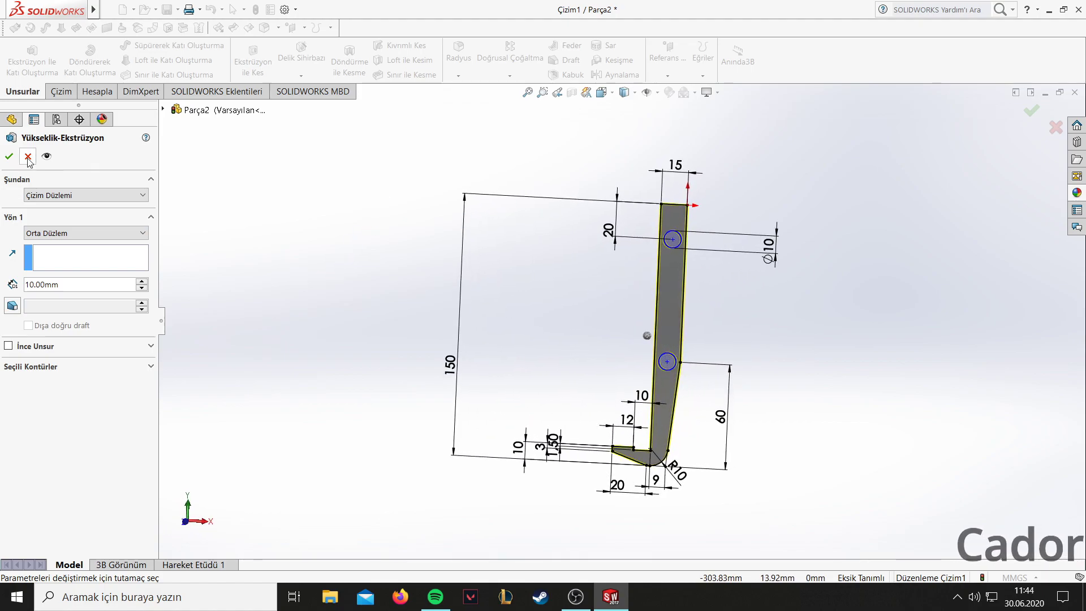
{"action": "middle_click_drag", "start_coordinate": [494, 252], "coordinate": [766, 269]}
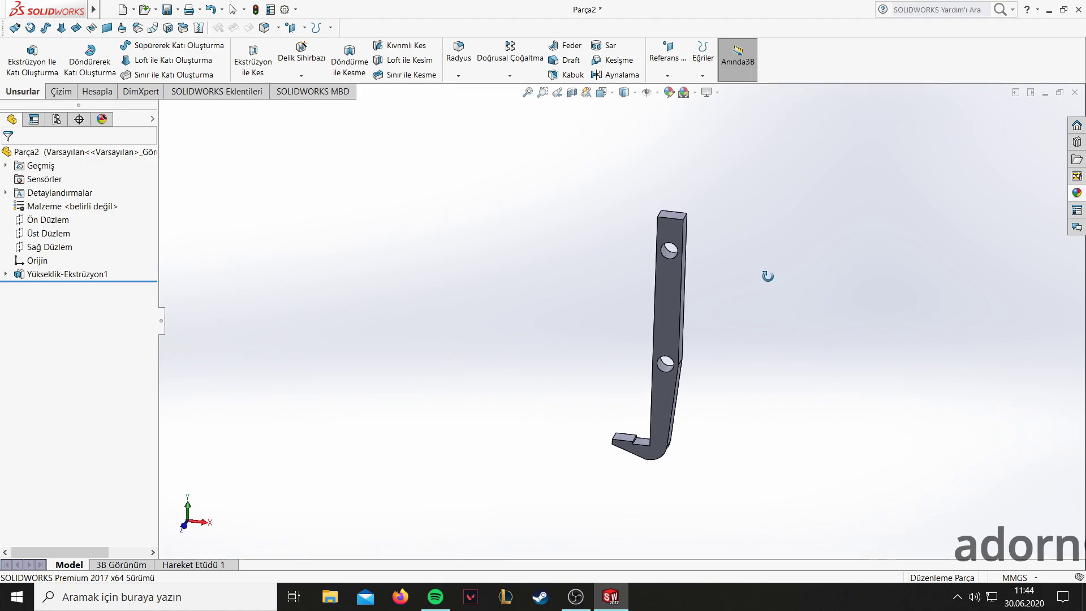
Round the two top end edges with a 6 mm fillet.
{"action": "scroll", "coordinate": [685, 242], "scroll_direction": "down", "scroll_amount": 5}
{"action": "left_click", "coordinate": [461, 59]}
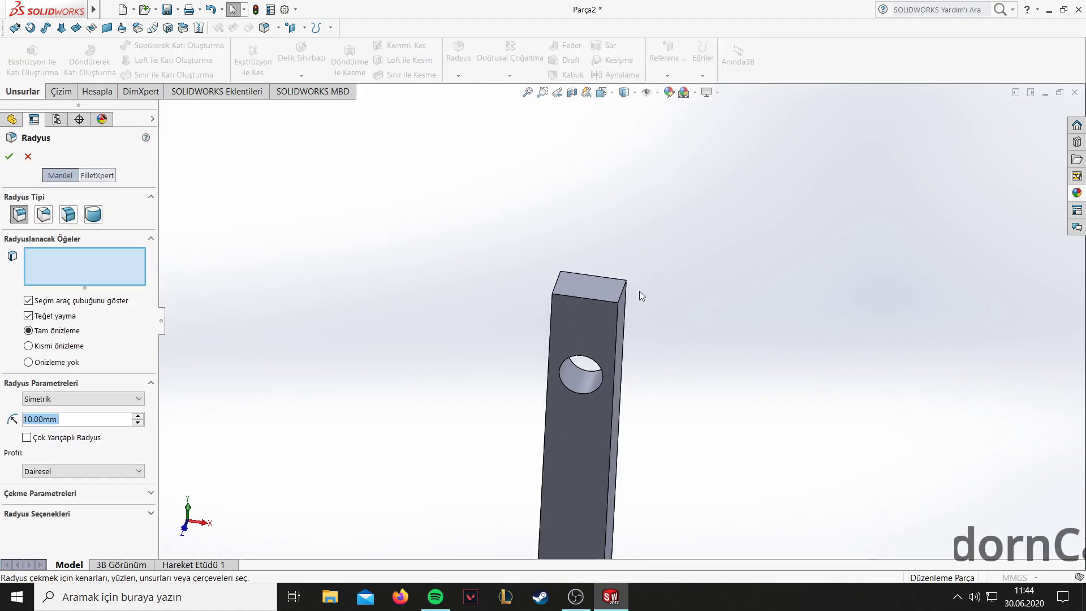
{"action": "left_click", "coordinate": [620, 301]}
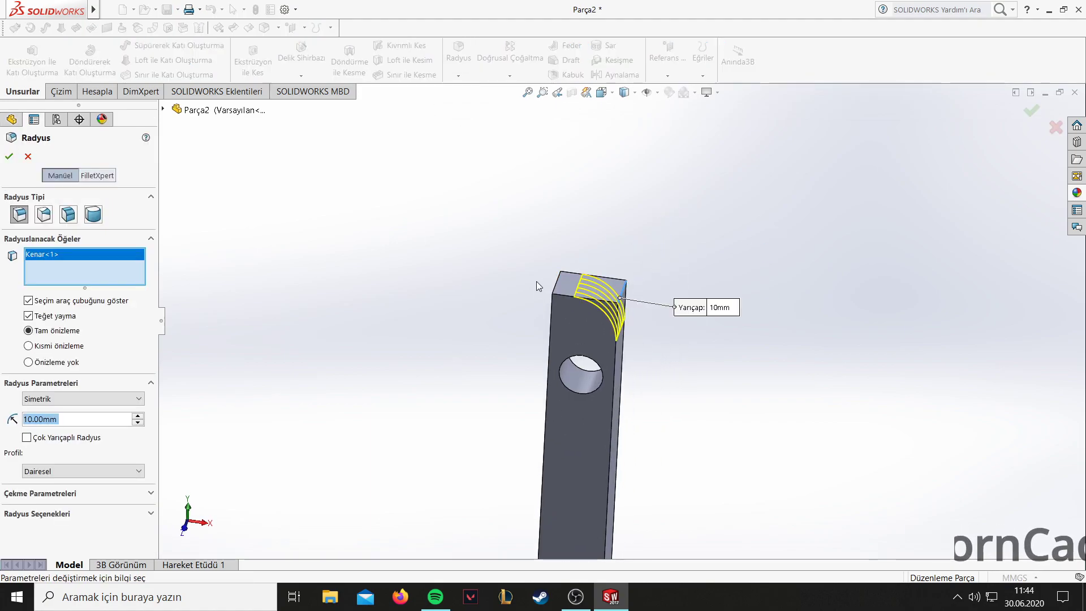
{"action": "type", "text": "6"}
{"action": "key", "text": "Return"}
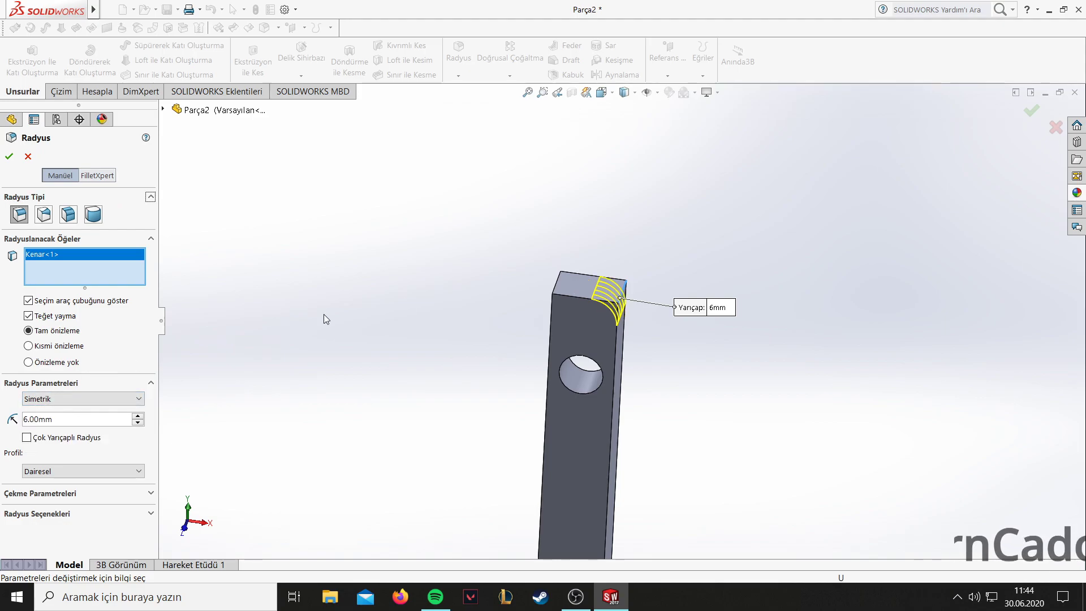
{"action": "left_click", "coordinate": [555, 291]}
{"action": "key", "text": "ctrl+1"}
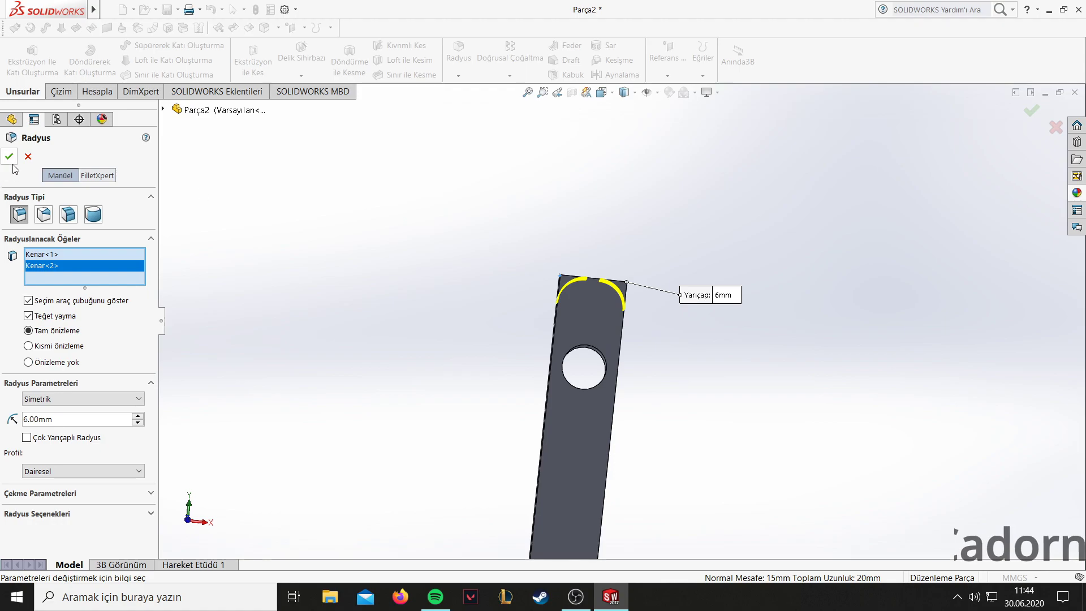
{"action": "mouse_move", "coordinate": [456, 310]}
{"action": "middle_mouse_down"}
{"action": "mouse_move", "coordinate": [477, 375]}
{"action": "mouse_move", "coordinate": [529, 425]}
{"action": "mouse_move", "coordinate": [532, 462]}
{"action": "mouse_move", "coordinate": [640, 461]}
{"action": "mouse_move", "coordinate": [671, 504]}
{"action": "middle_mouse_up"}
{"action": "scroll", "coordinate": [596, 366], "scroll_direction": "down", "scroll_amount": 5}
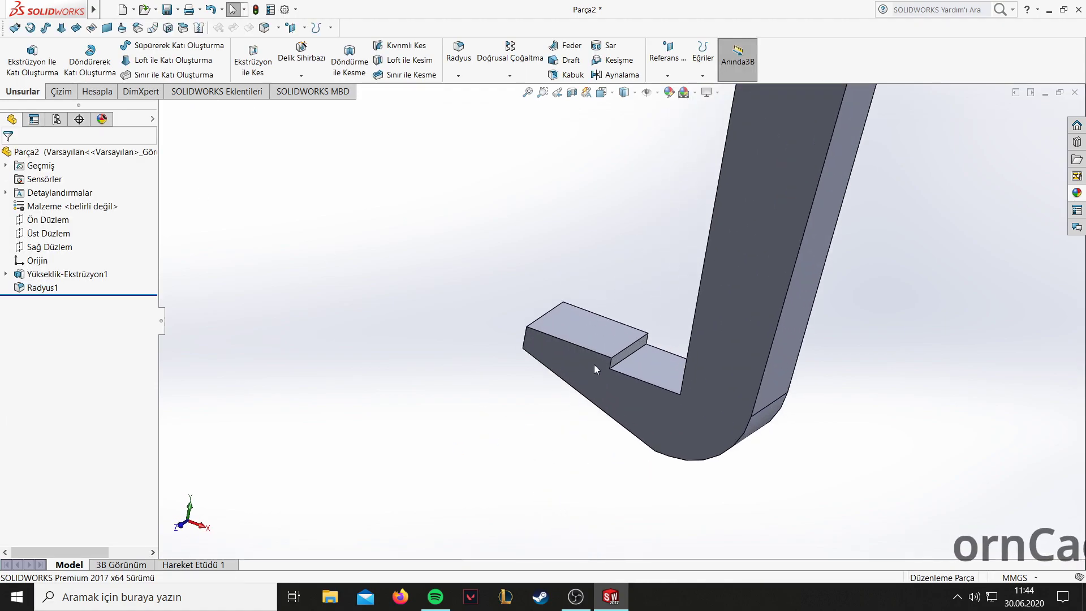
{"action": "scroll", "coordinate": [684, 397], "scroll_direction": "down", "scroll_amount": 5}
Round the inner bend edge with a 6 mm fillet.
{"action": "left_click", "coordinate": [459, 54]}
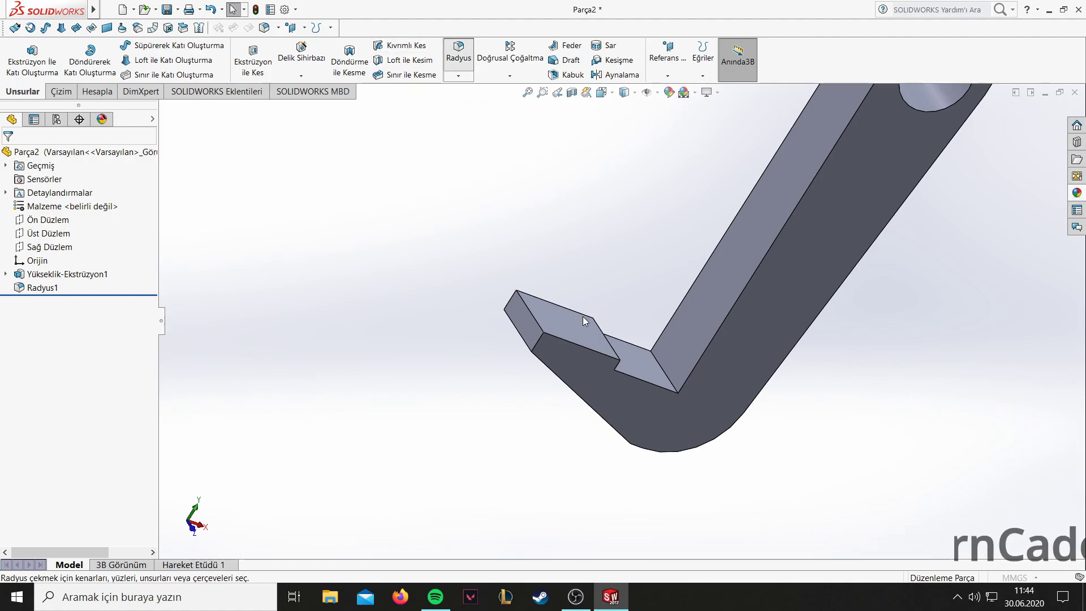
{"action": "left_click", "coordinate": [656, 362]}
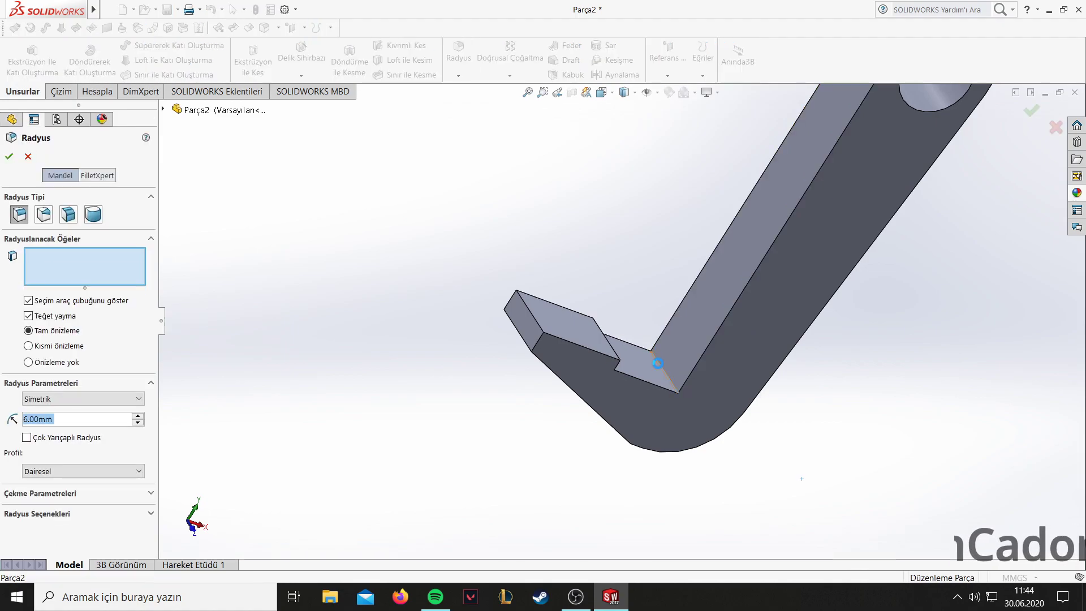
{"action": "scroll", "coordinate": [264, 372], "scroll_direction": "up", "scroll_amount": 3}
{"action": "middle_click_drag", "start_coordinate": [259, 323], "coordinate": [235, 298]}
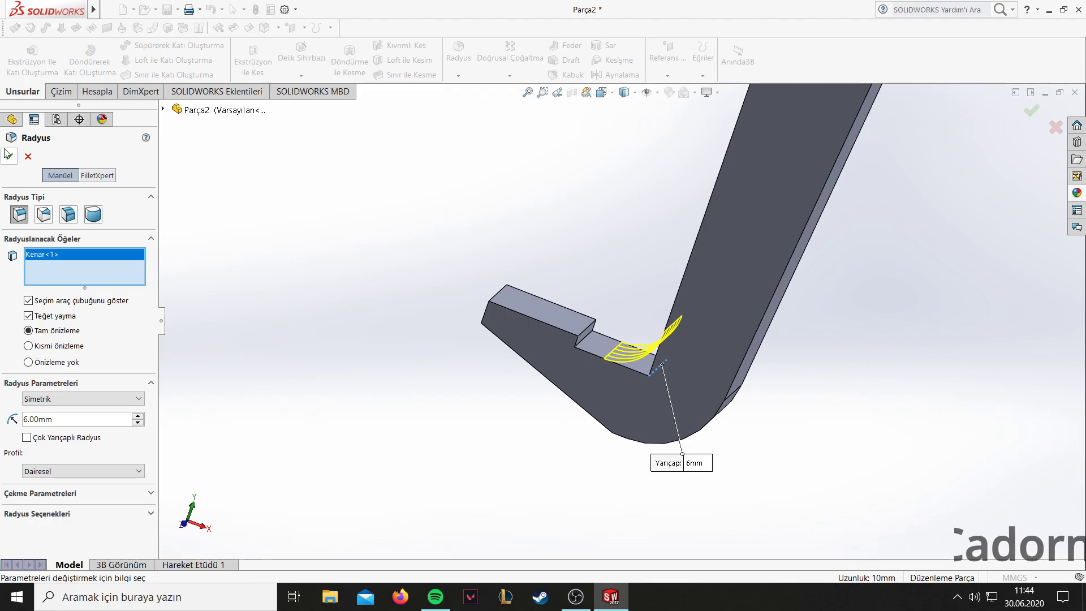
{"action": "left_click", "coordinate": [9, 156]}
{"action": "left_click", "coordinate": [424, 266]}
Orbit back to the front view and select the extrusion feature.
{"action": "mouse_move", "coordinate": [424, 266]}
{"action": "middle_mouse_down"}
{"action": "mouse_move", "coordinate": [473, 285]}
{"action": "mouse_move", "coordinate": [326, 306]}
{"action": "middle_mouse_up"}
{"action": "scroll", "coordinate": [469, 297], "scroll_direction": "down", "scroll_amount": 3}
{"action": "scroll", "coordinate": [362, 319], "scroll_direction": "up", "scroll_amount": 3}
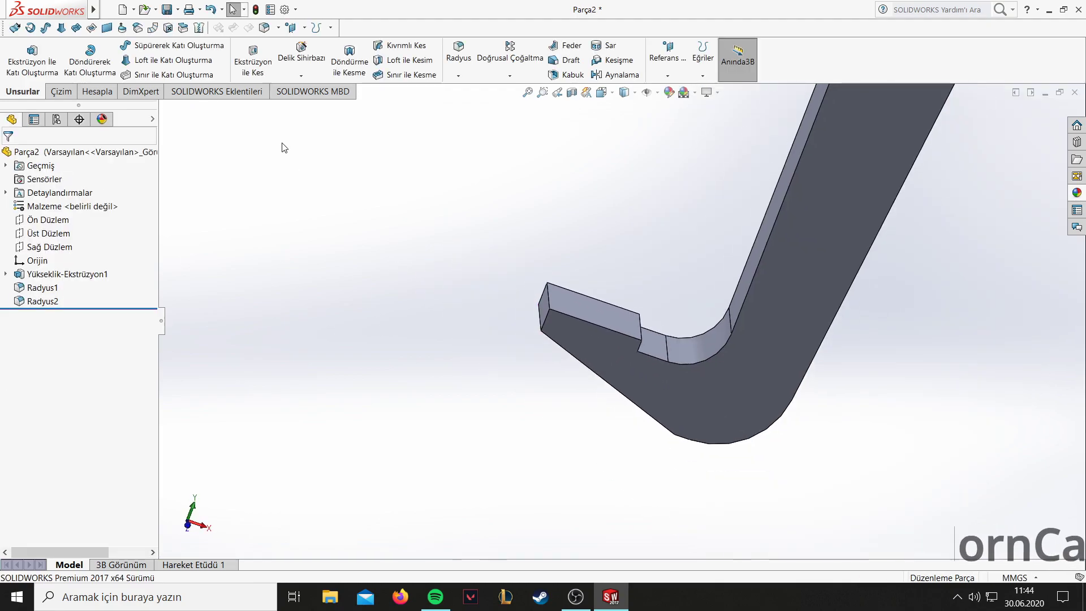
{"action": "scroll", "coordinate": [536, 213], "scroll_direction": "up", "scroll_amount": 3}
{"action": "mouse_move", "coordinate": [535, 214]}
{"action": "middle_mouse_down"}
{"action": "mouse_move", "coordinate": [649, 184]}
{"action": "mouse_move", "coordinate": [422, 206]}
{"action": "middle_mouse_up"}
{"action": "key", "text": "ctrl+1"}
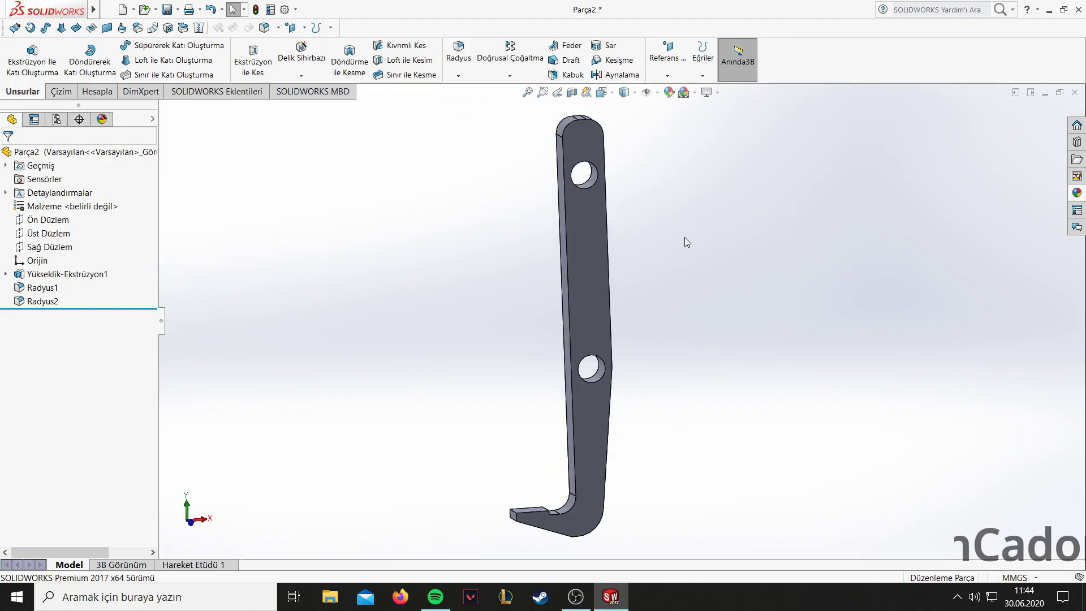
{"action": "left_click", "coordinate": [585, 250]}
{"action": "scroll", "coordinate": [585, 250], "scroll_direction": "up", "scroll_amount": 3}
{"action": "scroll", "coordinate": [611, 249], "scroll_direction": "up", "scroll_amount": 2}
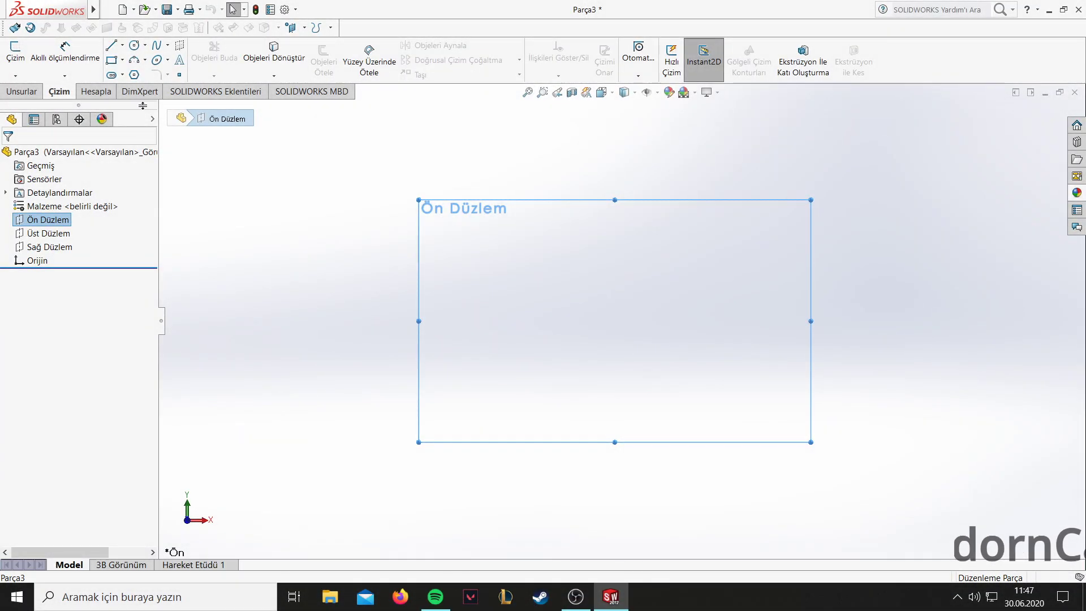
Draw a midpoint base line from the origin and dimension it to 160 mm.
{"action": "left_click", "coordinate": [122, 44]}
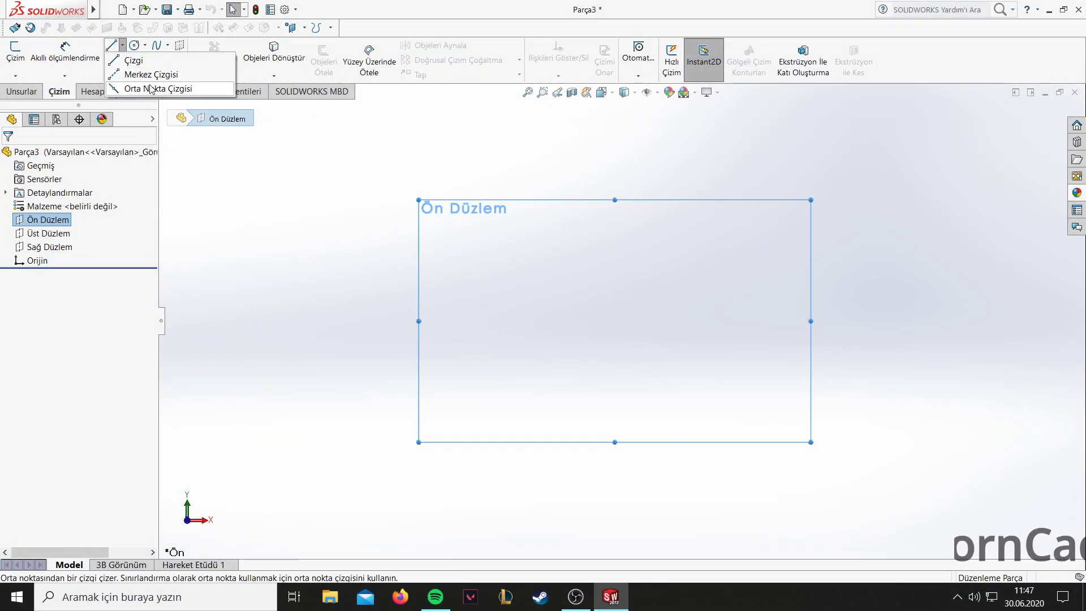
{"action": "left_click", "coordinate": [142, 85]}
{"action": "left_click", "coordinate": [615, 320]}
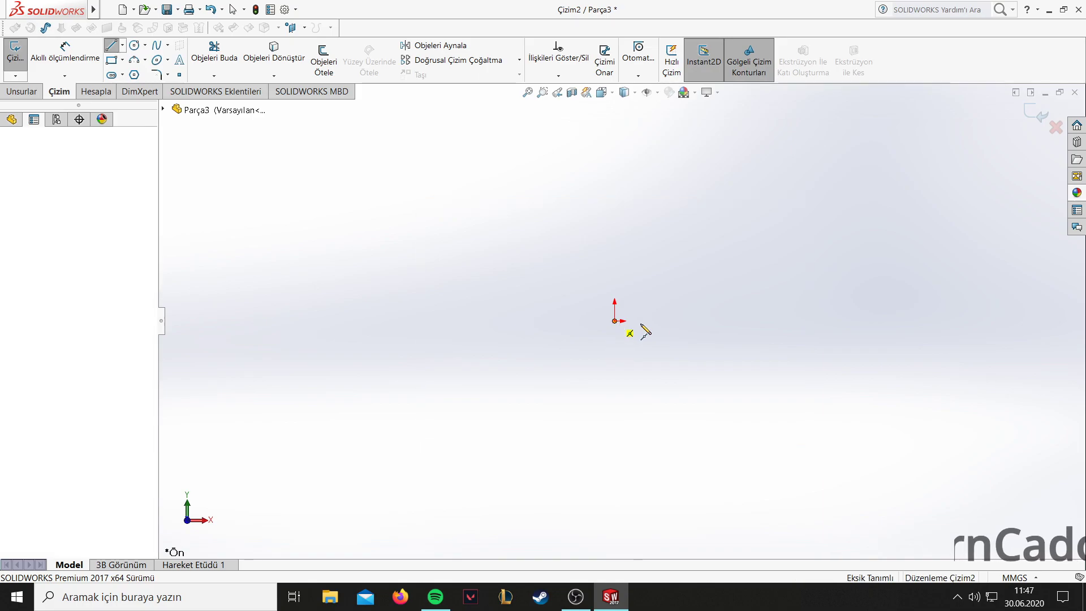
{"action": "left_click", "coordinate": [813, 321]}
{"action": "left_click", "coordinate": [65, 51]}
{"action": "left_click", "coordinate": [655, 320]}
{"action": "left_click", "coordinate": [656, 380]}
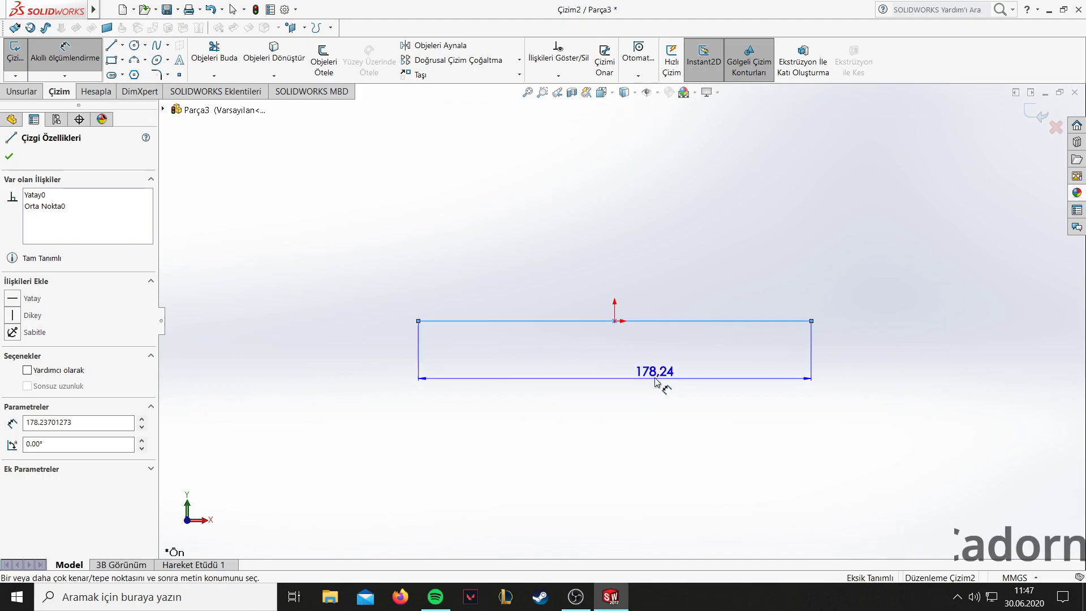
{"action": "left_click", "coordinate": [603, 395]}
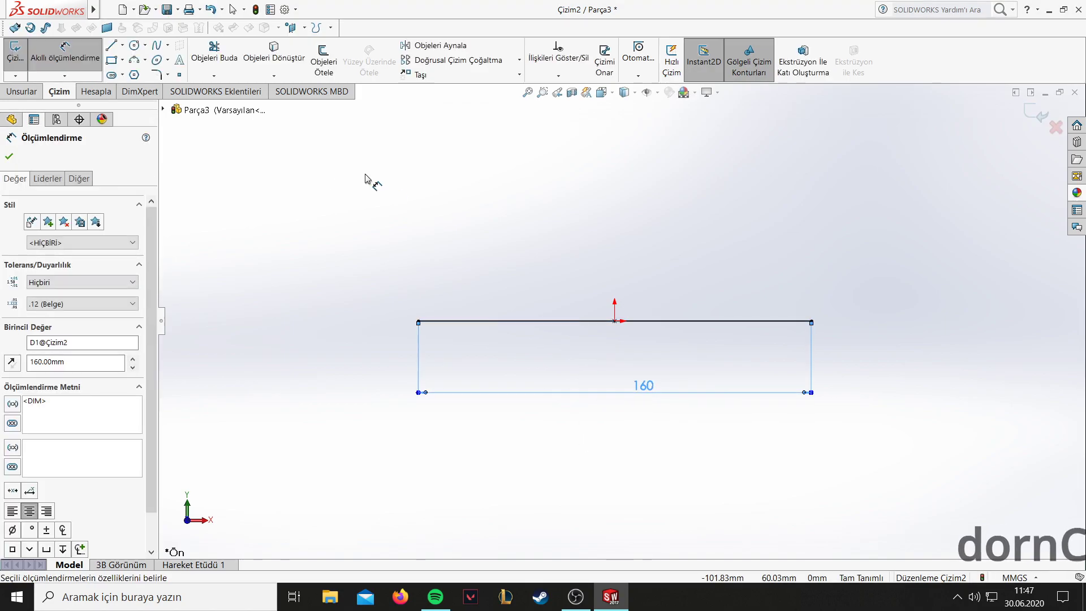
Draw the closed stepped outline with lower shoulders at both ends of the base.
{"action": "left_click", "coordinate": [111, 45]}
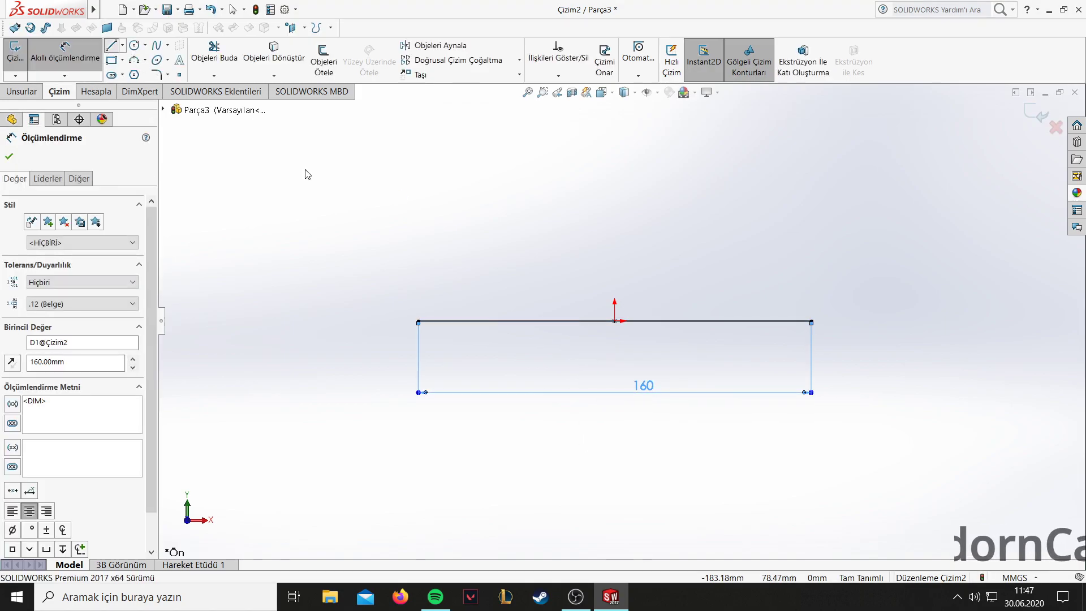
{"action": "left_click", "coordinate": [418, 321]}
{"action": "left_click", "coordinate": [419, 290]}
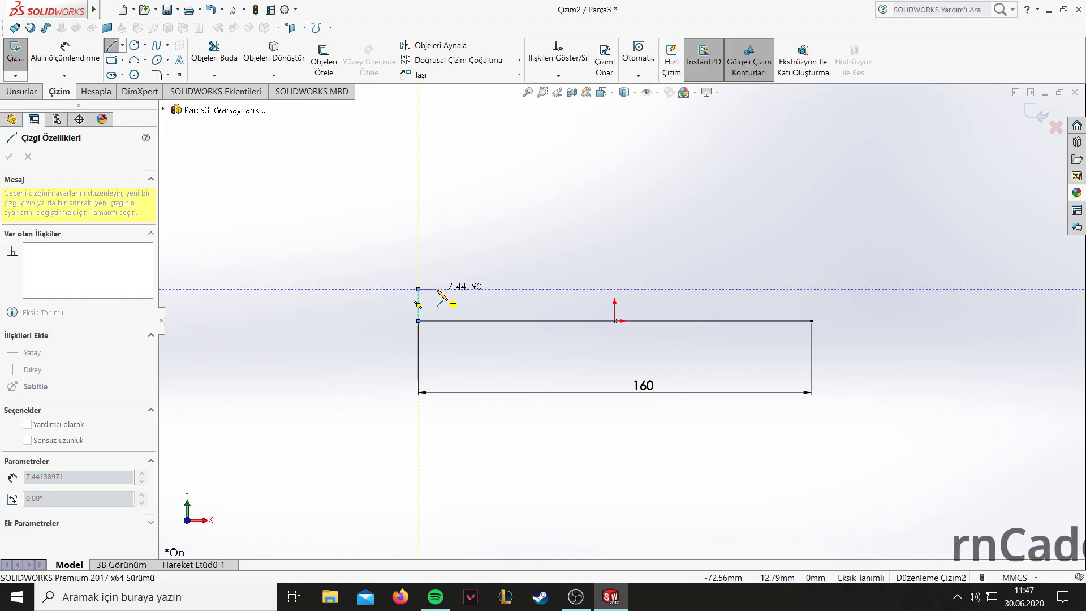
{"action": "left_click", "coordinate": [458, 289]}
{"action": "left_click", "coordinate": [459, 276]}
{"action": "left_click", "coordinate": [786, 276]}
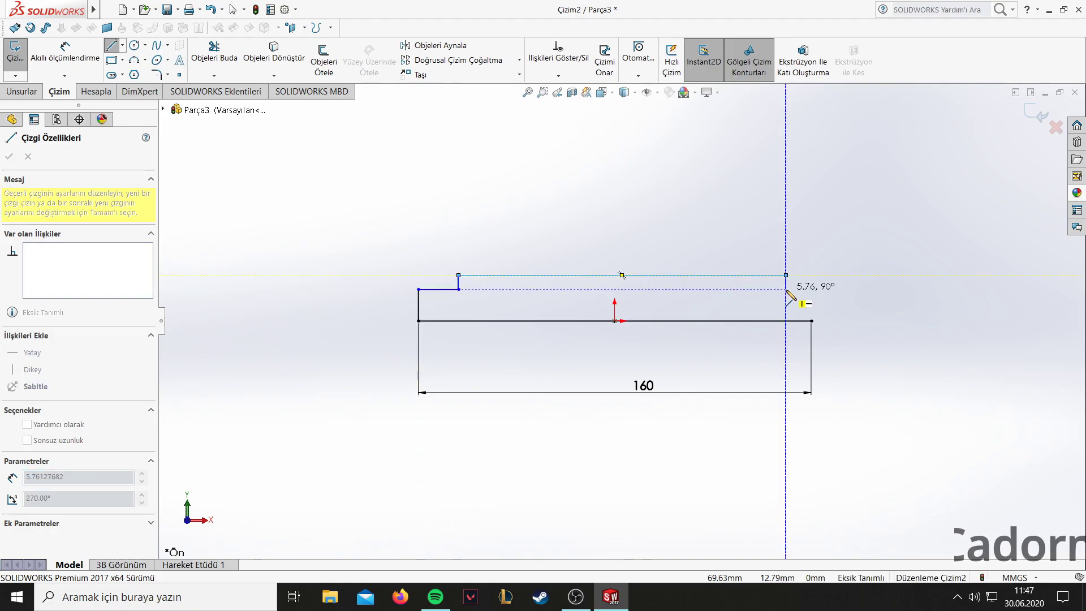
{"action": "left_click", "coordinate": [812, 290]}
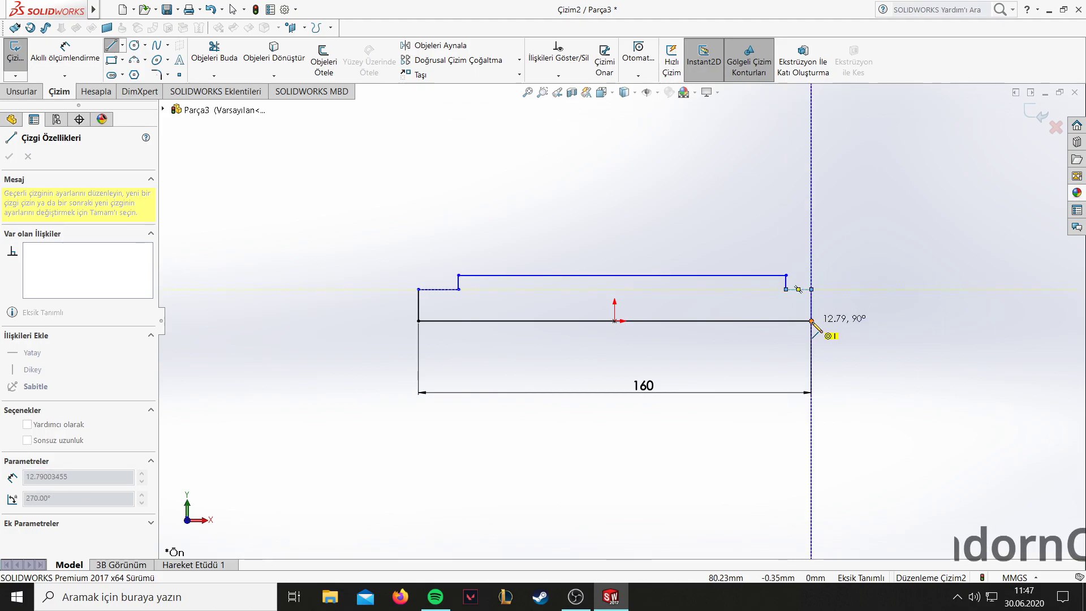
{"action": "left_click", "coordinate": [812, 321]}
{"action": "left_click", "coordinate": [11, 158]}
{"action": "key", "text": "Escape"}
Add a relation between the left and right short step lines.
{"action": "left_click", "coordinate": [441, 290]}
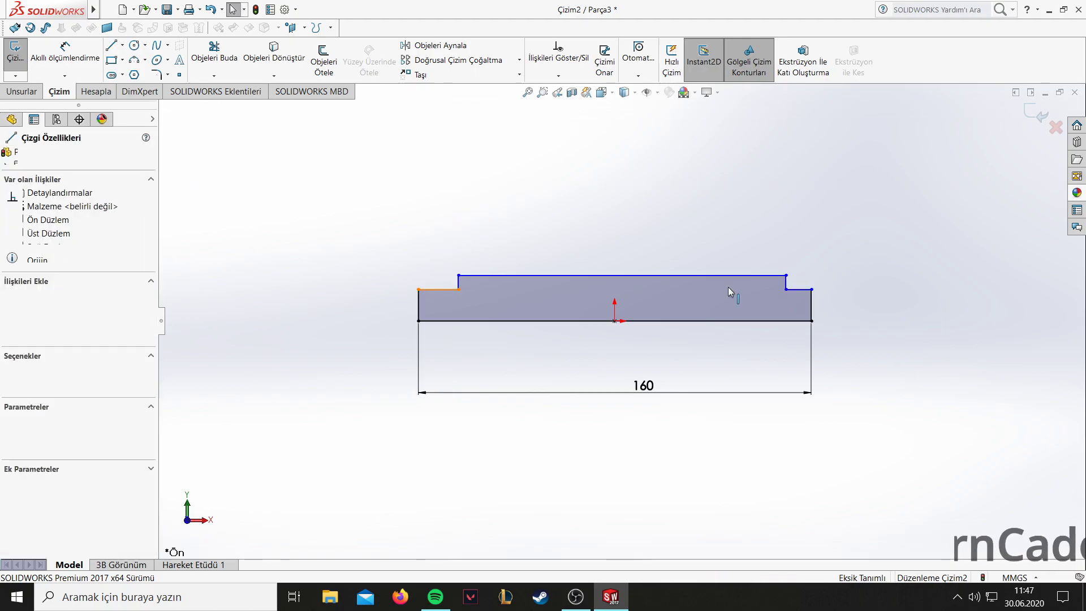
{"action": "left_click", "coordinate": [768, 292], "text": "ctrl"}
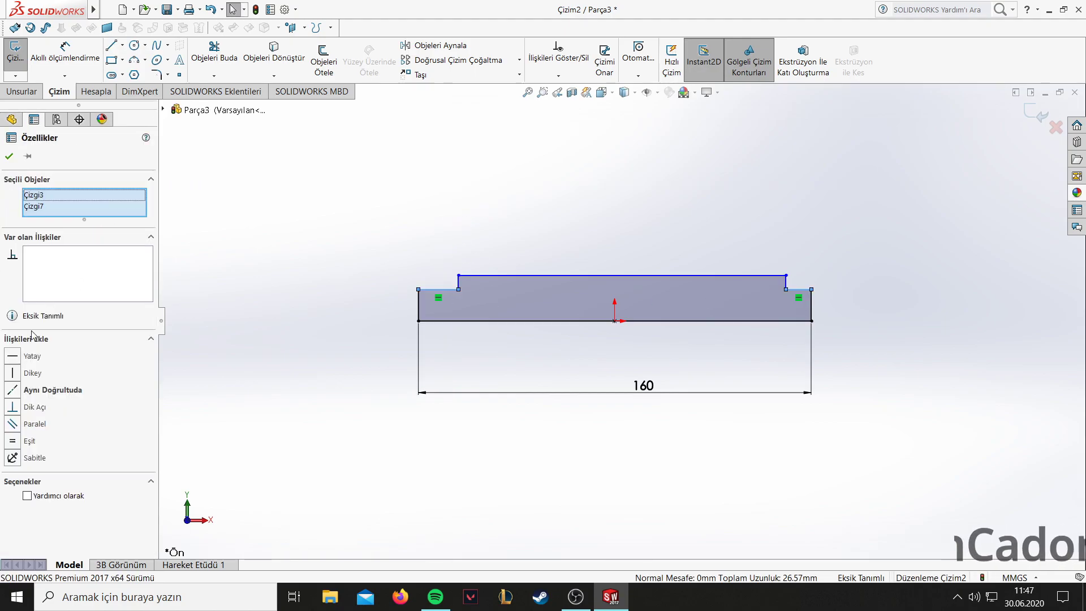
{"action": "left_click", "coordinate": [9, 157]}
{"action": "left_click", "coordinate": [65, 51]}
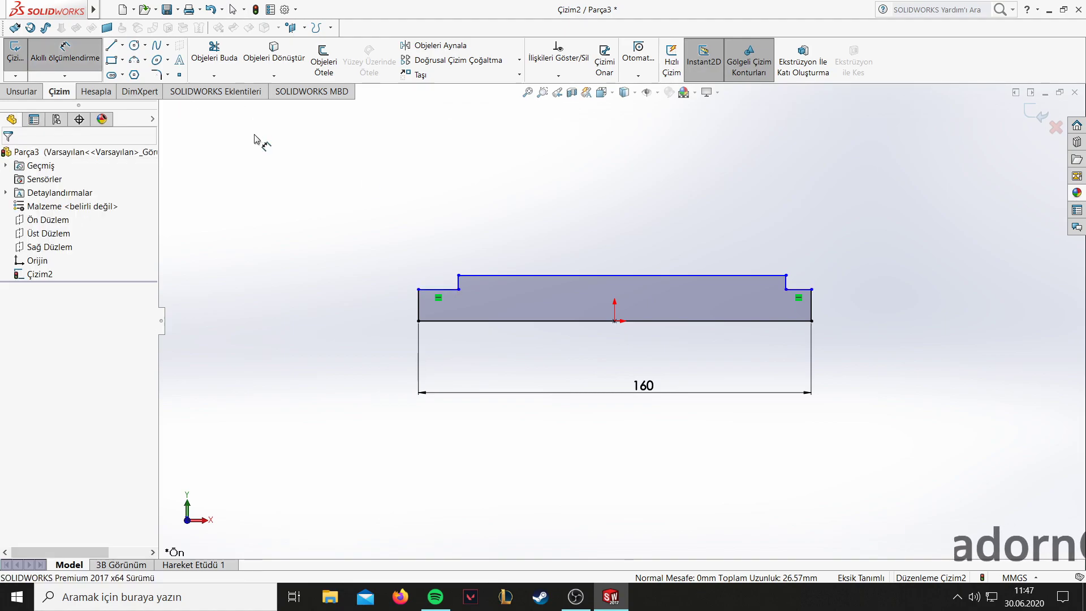
{"action": "left_click", "coordinate": [479, 277]}
{"action": "key", "text": "Escape"}
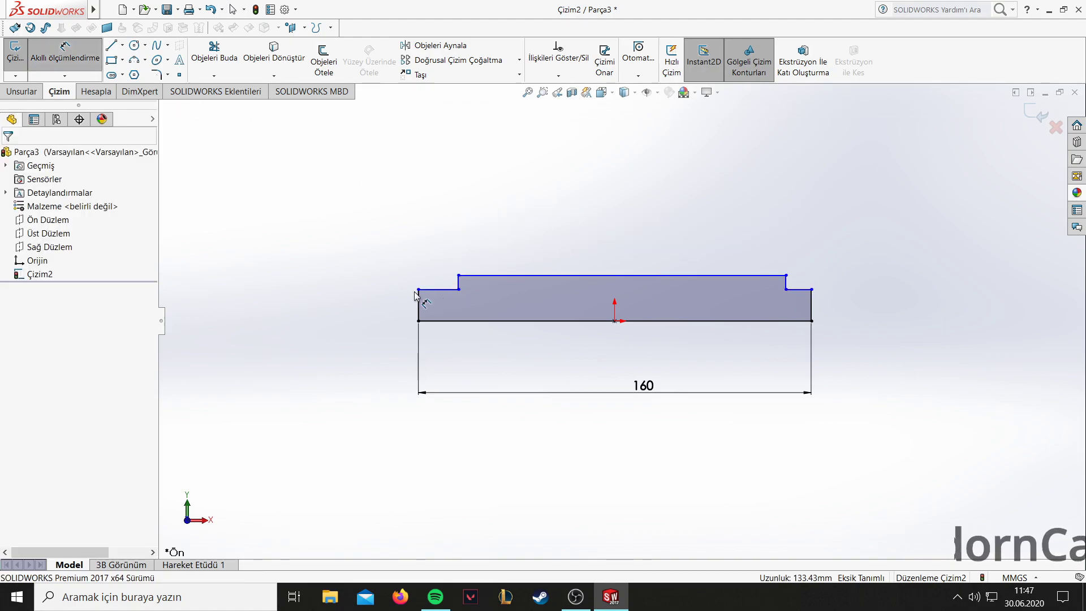
Dimension the left and right step top lines to lengths 13 and 12.
{"action": "left_click", "coordinate": [437, 292]}
{"action": "left_click", "coordinate": [438, 246]}
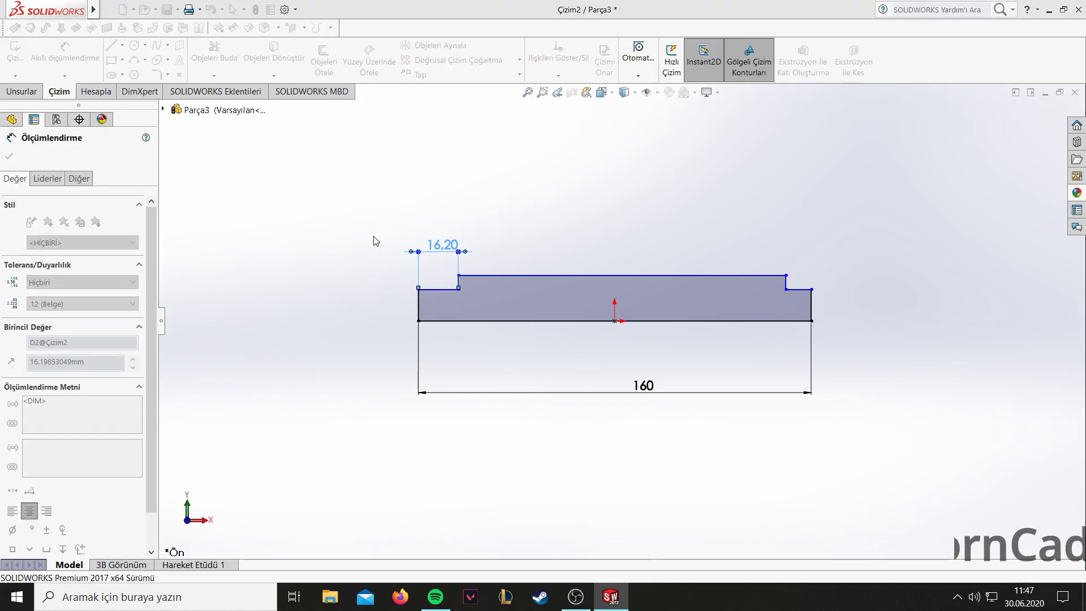
{"action": "type", "text": "13"}
{"action": "key", "text": "Return"}
{"action": "left_click", "coordinate": [799, 289]}
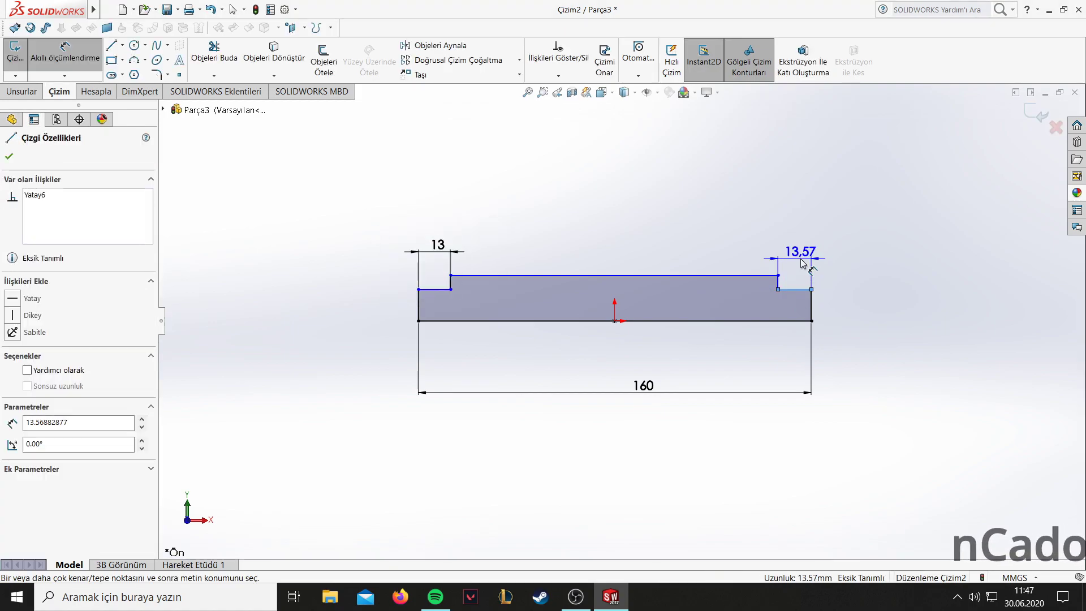
{"action": "type", "text": "12"}
{"action": "key", "text": "Return"}
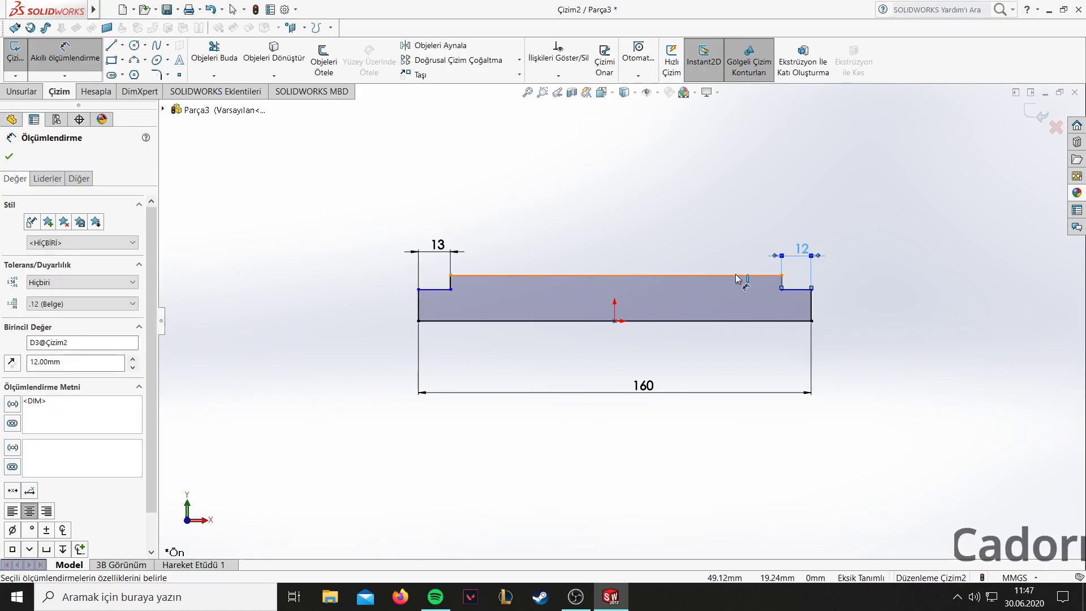
Dimension the left step's short vertical edge to 4.
{"action": "left_click", "coordinate": [435, 296]}
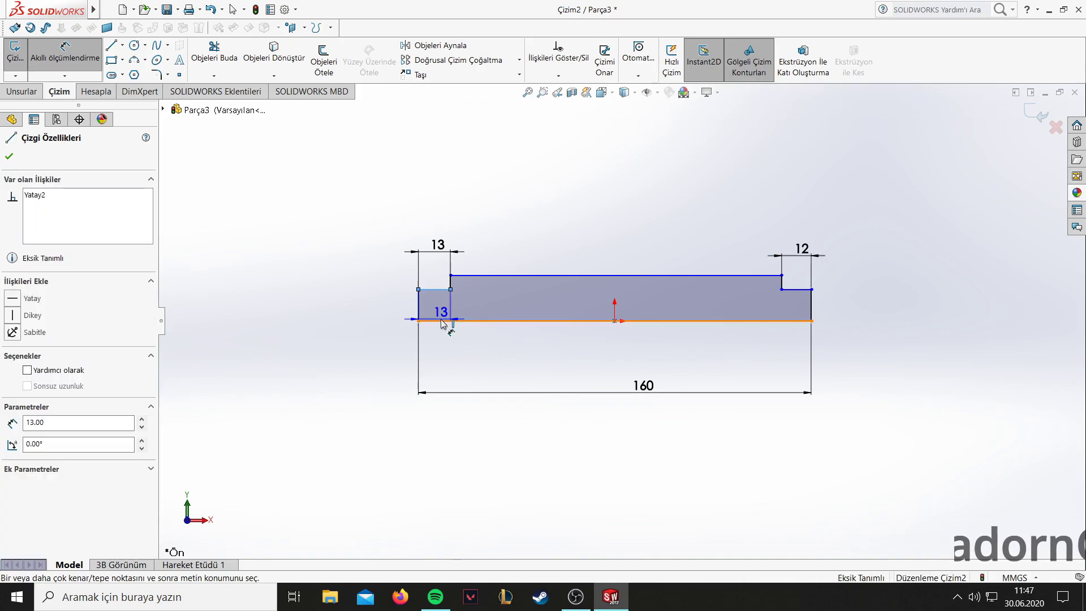
{"action": "left_click", "coordinate": [407, 308]}
{"action": "type", "text": "4.00mm"}
{"action": "key", "text": "Return"}
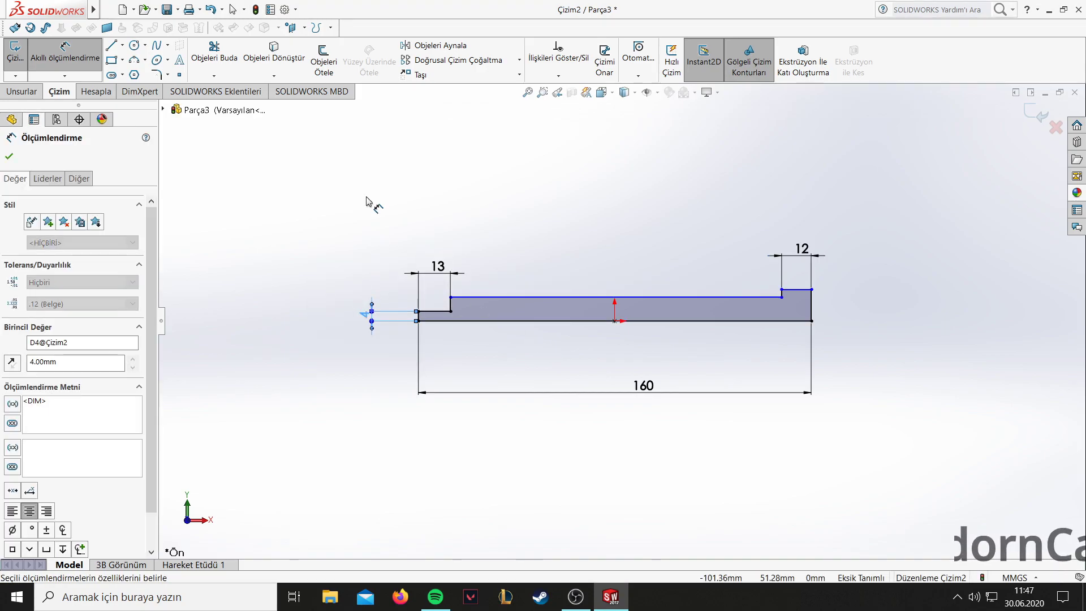
Add an overall height dimension and set the step heights to 8 and 9.
{"action": "left_click", "coordinate": [723, 298]}
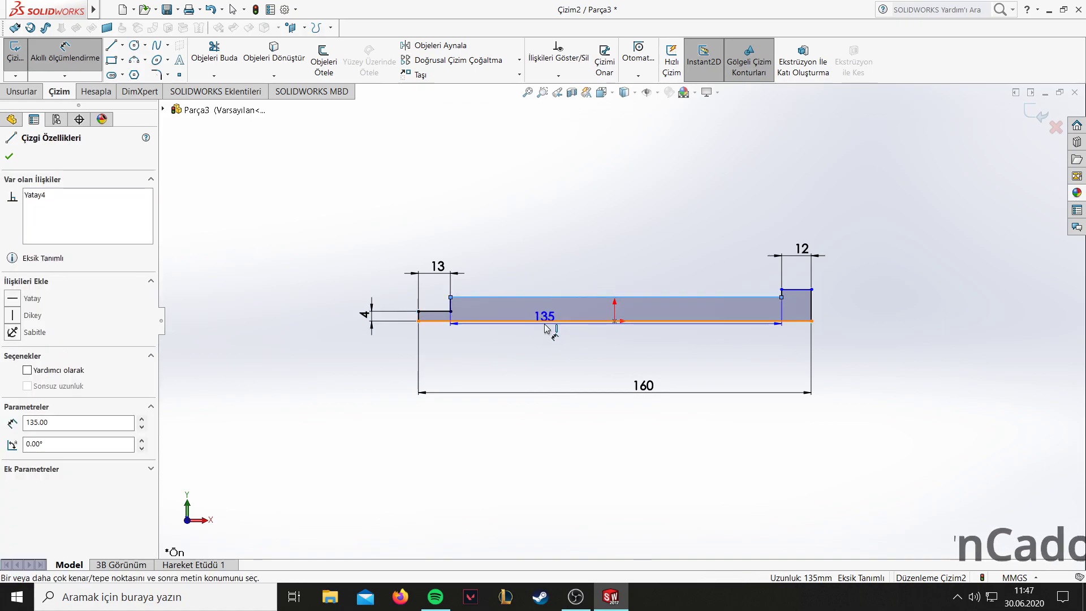
{"action": "left_click", "coordinate": [545, 326]}
{"action": "left_click", "coordinate": [317, 308]}
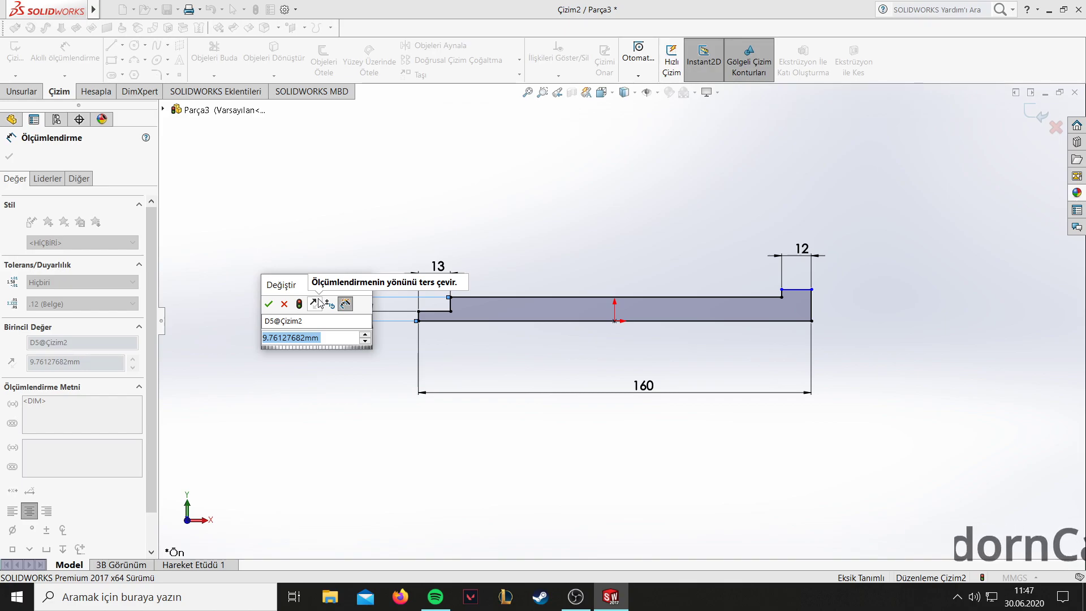
{"action": "key", "text": "Return"}
{"action": "left_click", "coordinate": [365, 318]}
{"action": "type", "text": "8"}
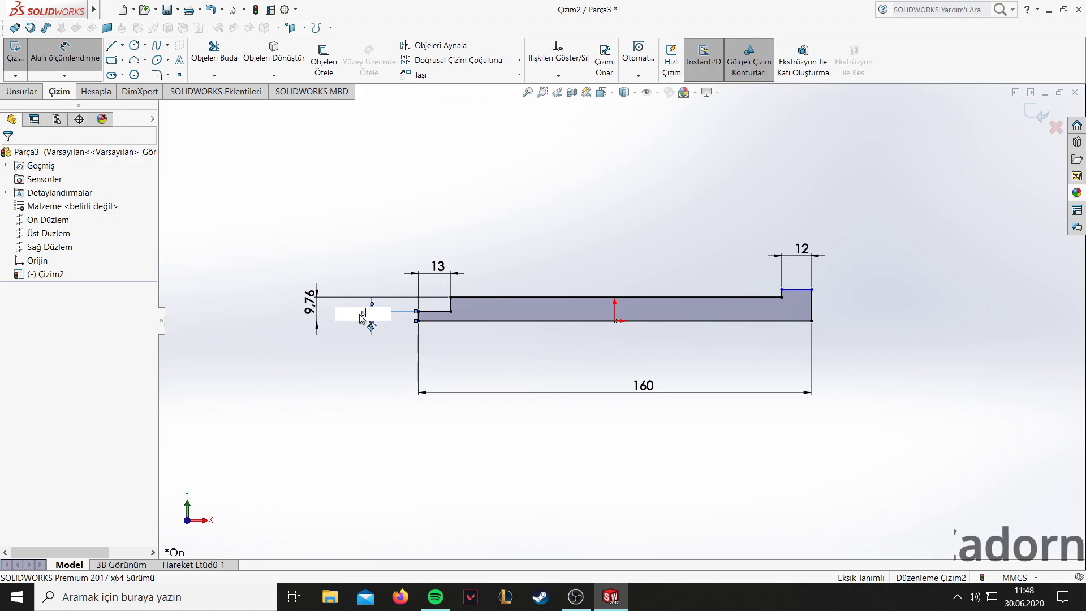
{"action": "key", "text": "Return"}
{"action": "left_click", "coordinate": [311, 303]}
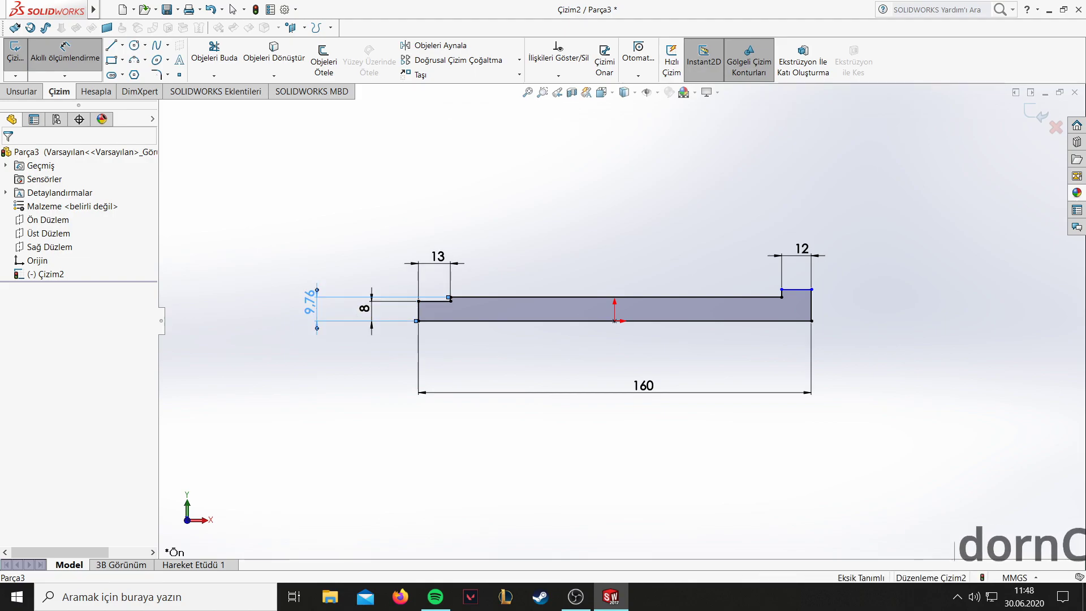
{"action": "type", "text": "9"}
{"action": "key", "text": "Return"}
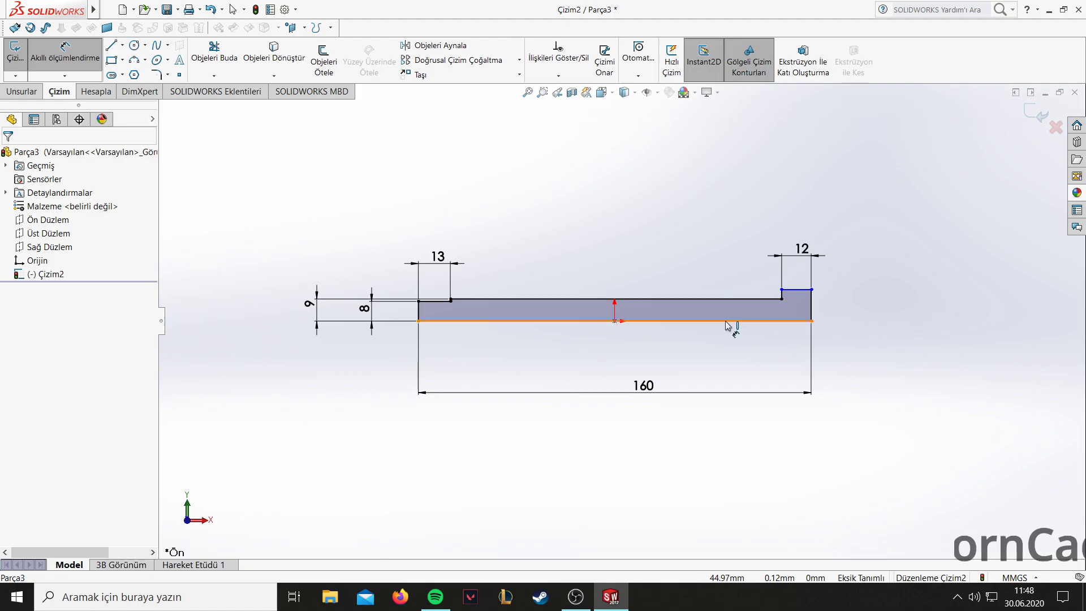
Make the left and right step top lines collinear.
{"action": "scroll", "coordinate": [868, 286], "scroll_direction": "down", "scroll_amount": 2}
{"action": "key", "text": "Escape"}
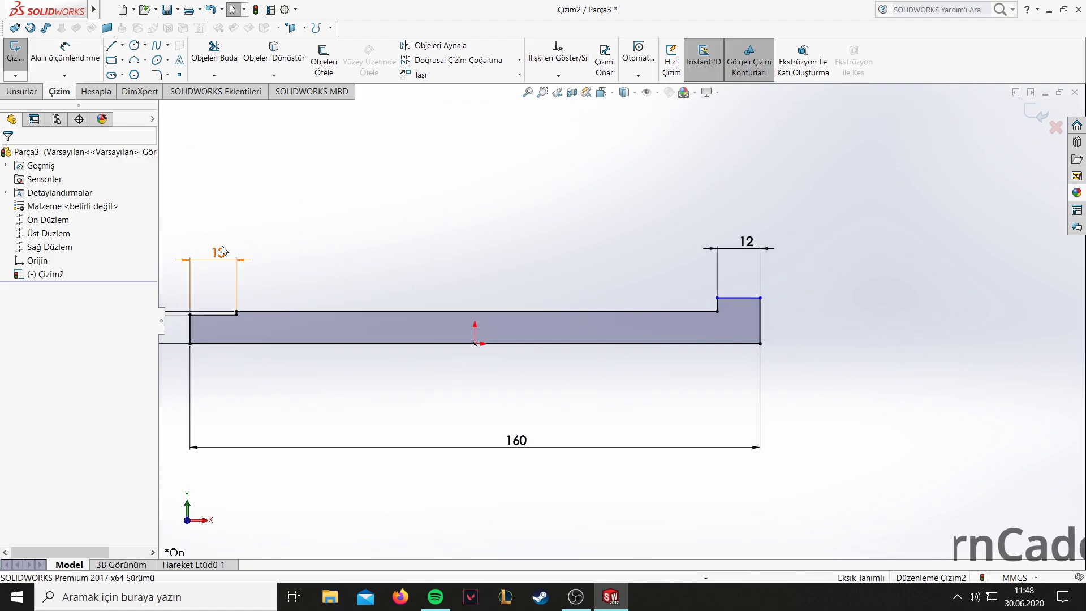
{"action": "left_click", "coordinate": [224, 315]}
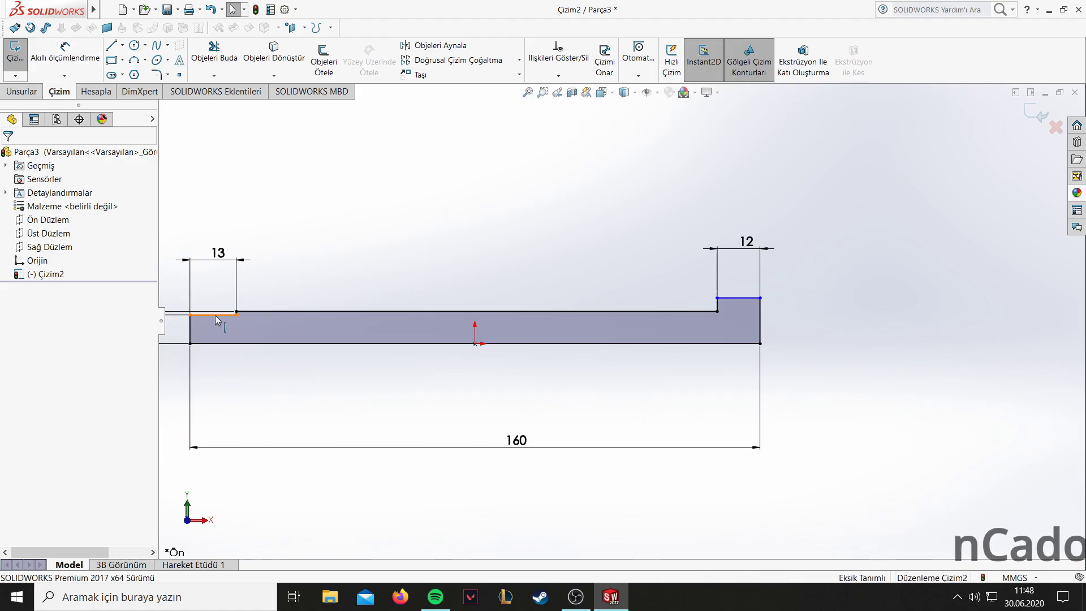
{"action": "left_click", "coordinate": [732, 300], "text": "ctrl"}
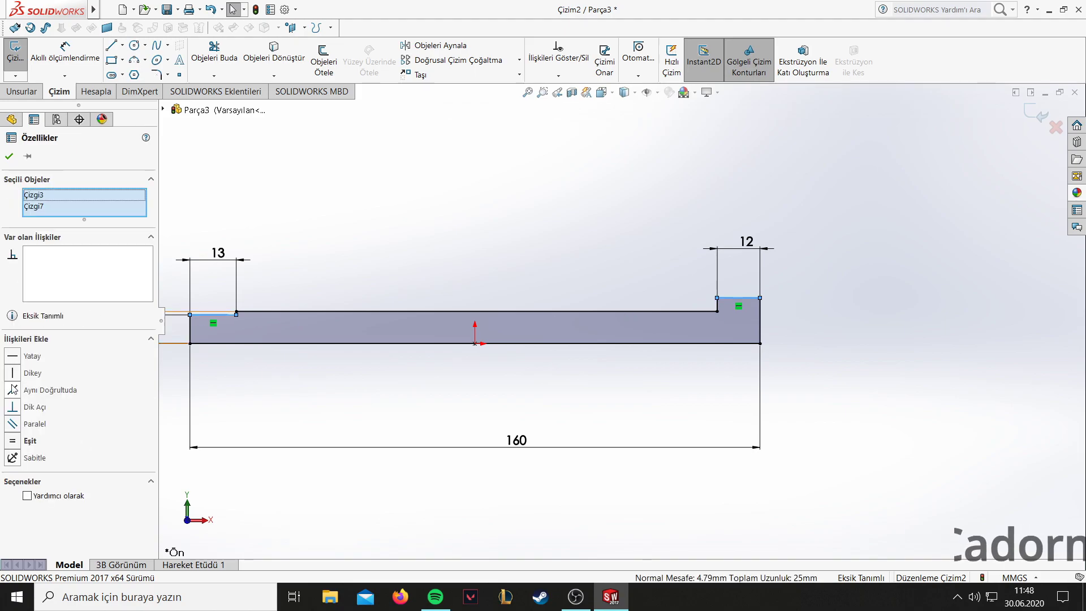
{"action": "left_click", "coordinate": [13, 390]}
{"action": "left_click", "coordinate": [9, 156]}
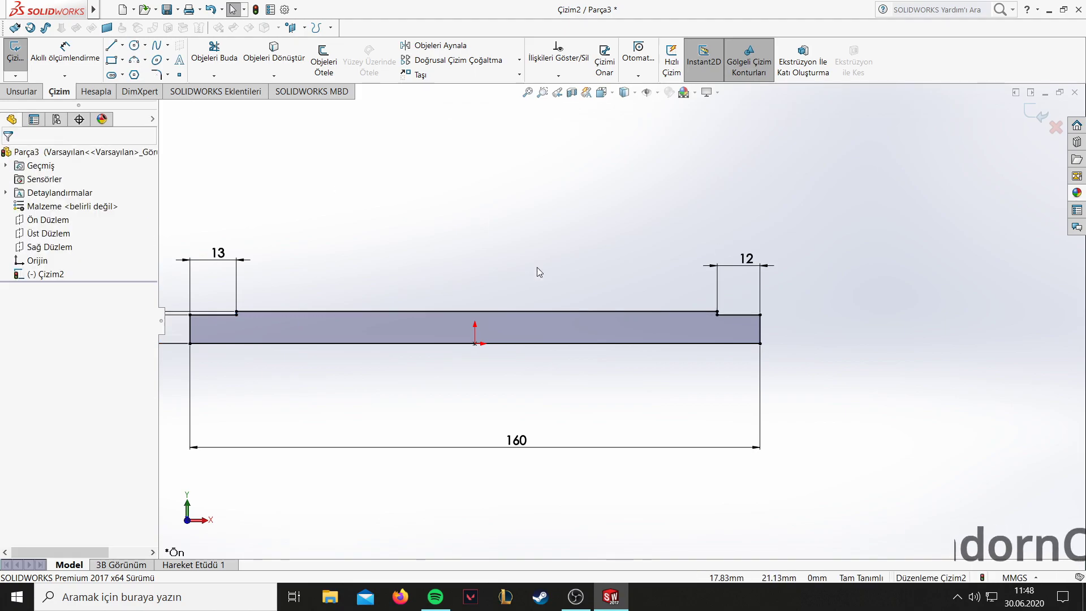
{"action": "scroll", "coordinate": [580, 271], "scroll_direction": "up", "scroll_amount": 2}
Add a driven 135 reference dimension on the long top edge.
{"action": "left_click", "coordinate": [65, 54]}
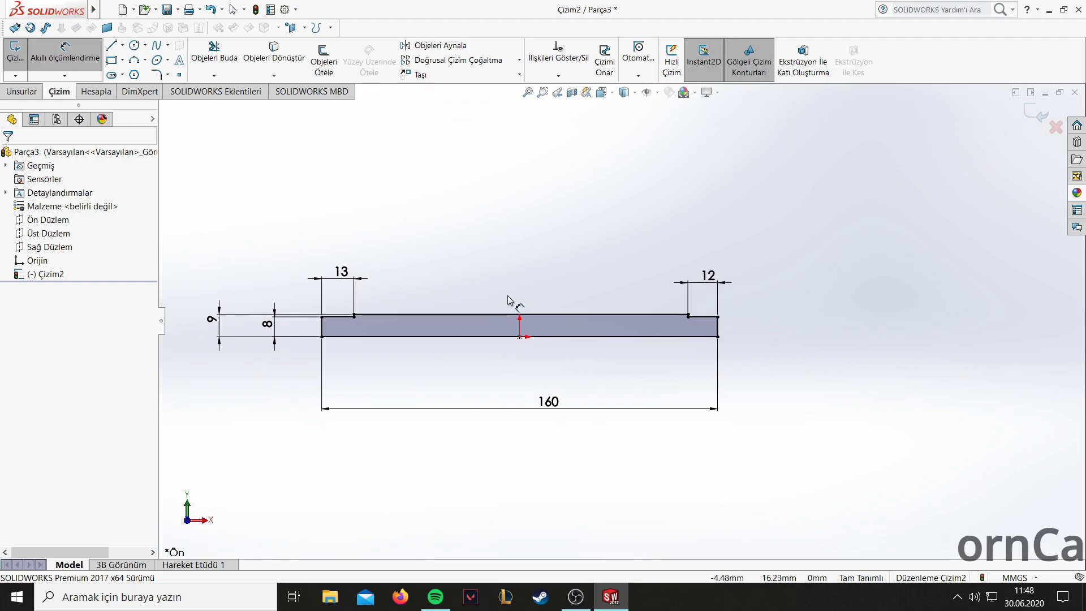
{"action": "left_click", "coordinate": [548, 315]}
{"action": "left_click", "coordinate": [515, 229]}
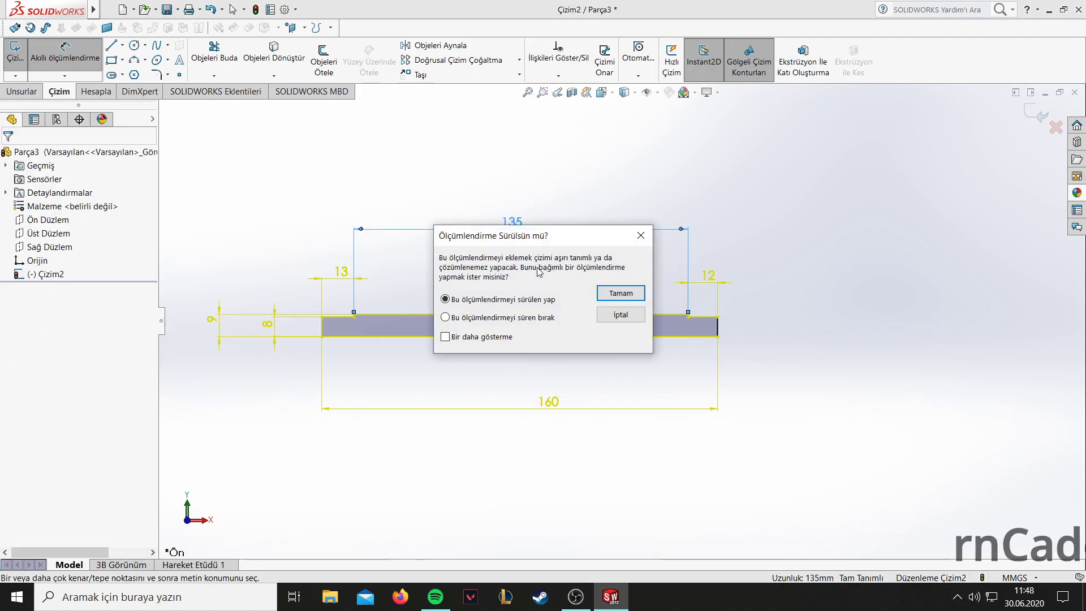
{"action": "left_click", "coordinate": [620, 293]}
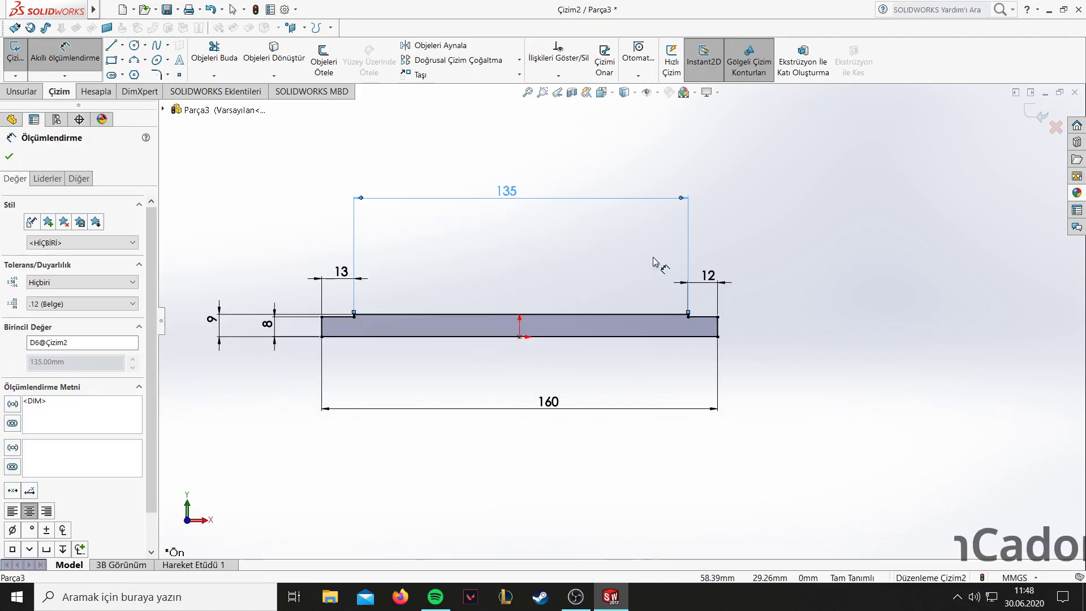
{"action": "left_click", "coordinate": [883, 345]}
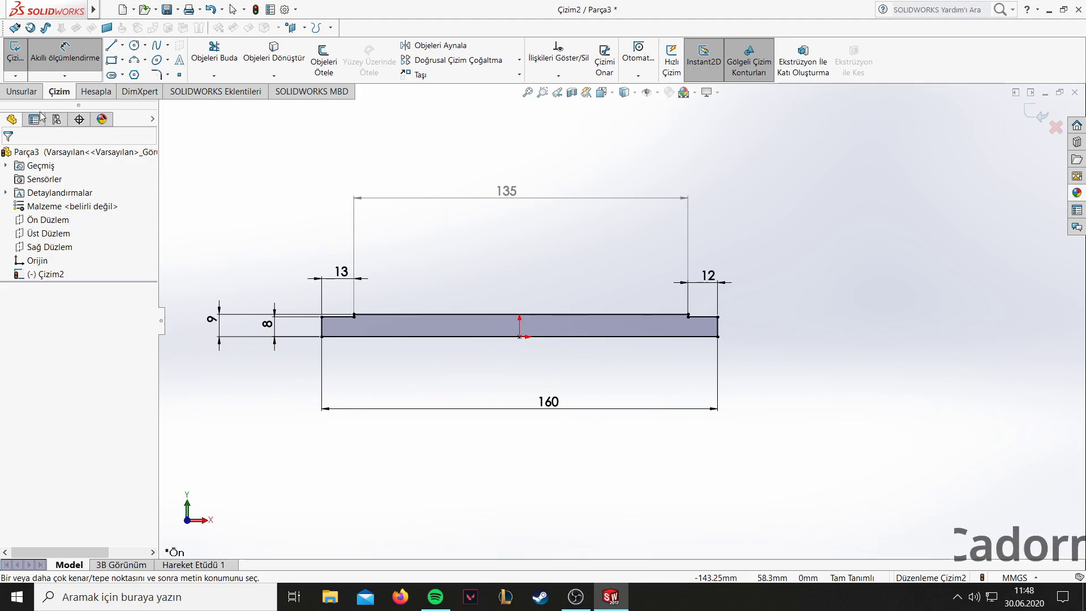
{"action": "left_click", "coordinate": [22, 91]}
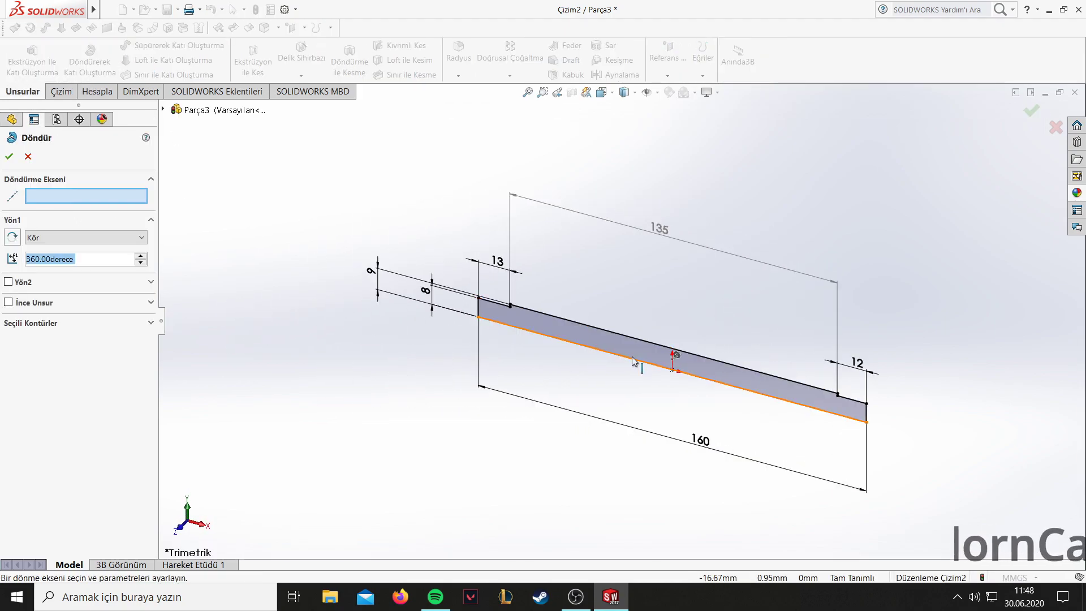
Revolve the profile about its bottom edge into a solid stepped shaft.
{"action": "left_click", "coordinate": [624, 358]}
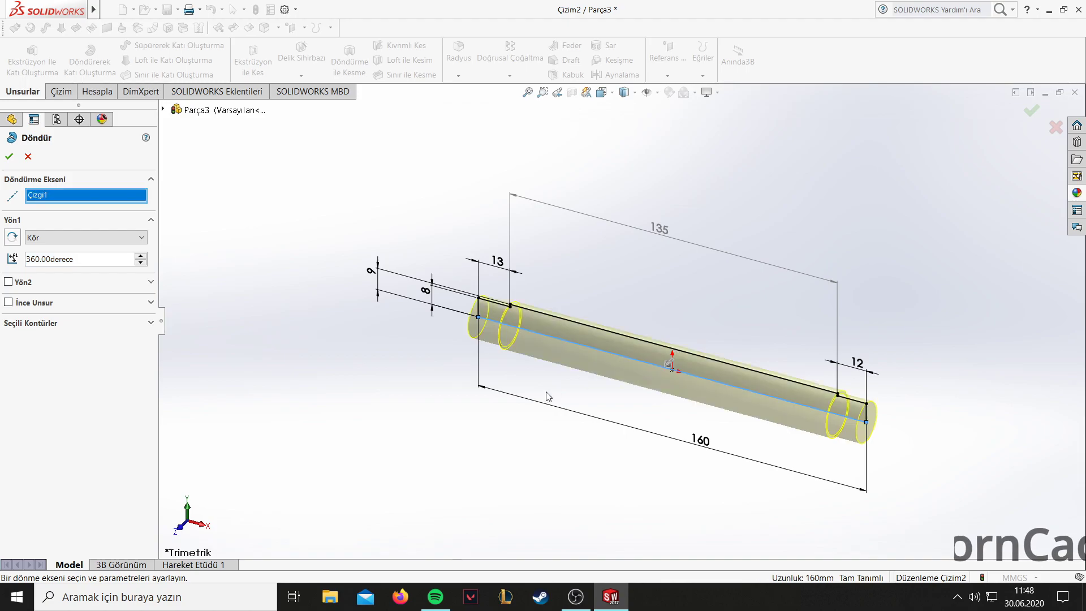
{"action": "left_click", "coordinate": [9, 157]}
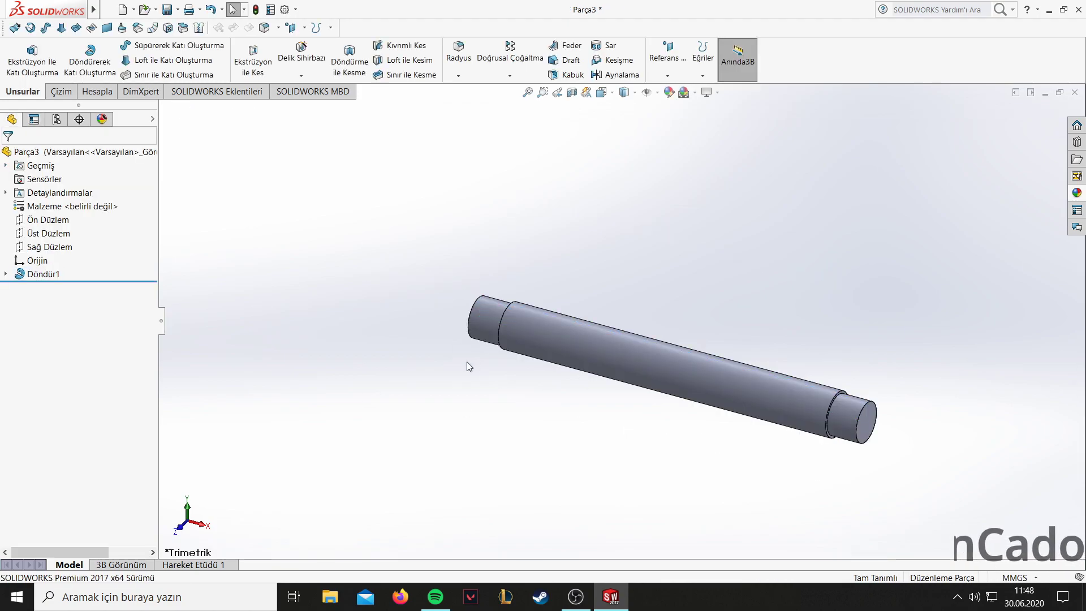
{"action": "middle_click_drag", "start_coordinate": [467, 361], "coordinate": [575, 414]}
Sketch an 8 mm diameter circle at the centre of the shaft's end face.
{"action": "left_click", "coordinate": [600, 342]}
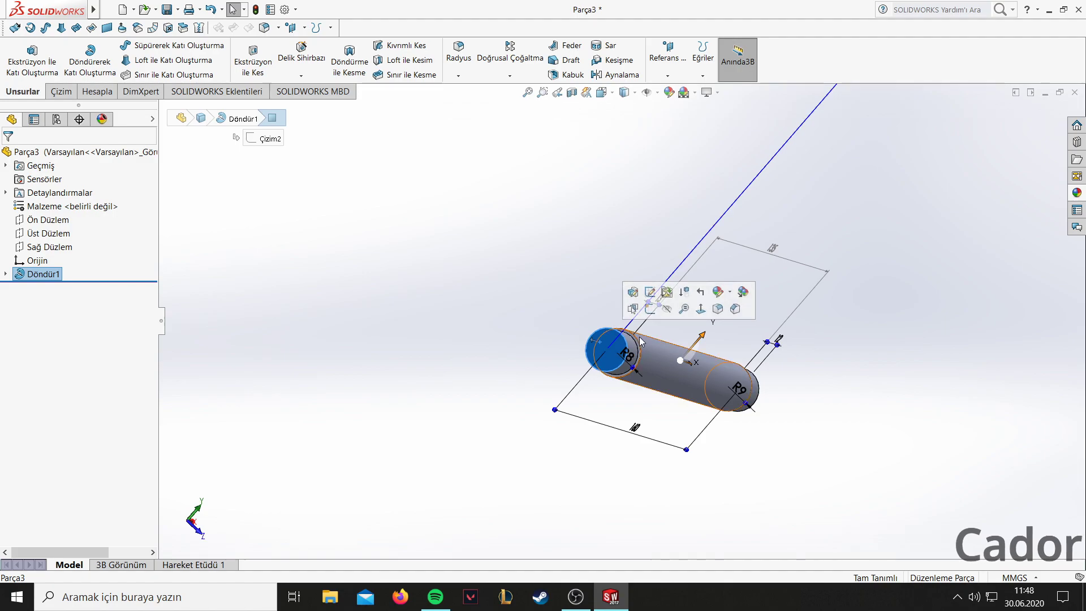
{"action": "left_click", "coordinate": [701, 311]}
{"action": "left_click", "coordinate": [59, 91]}
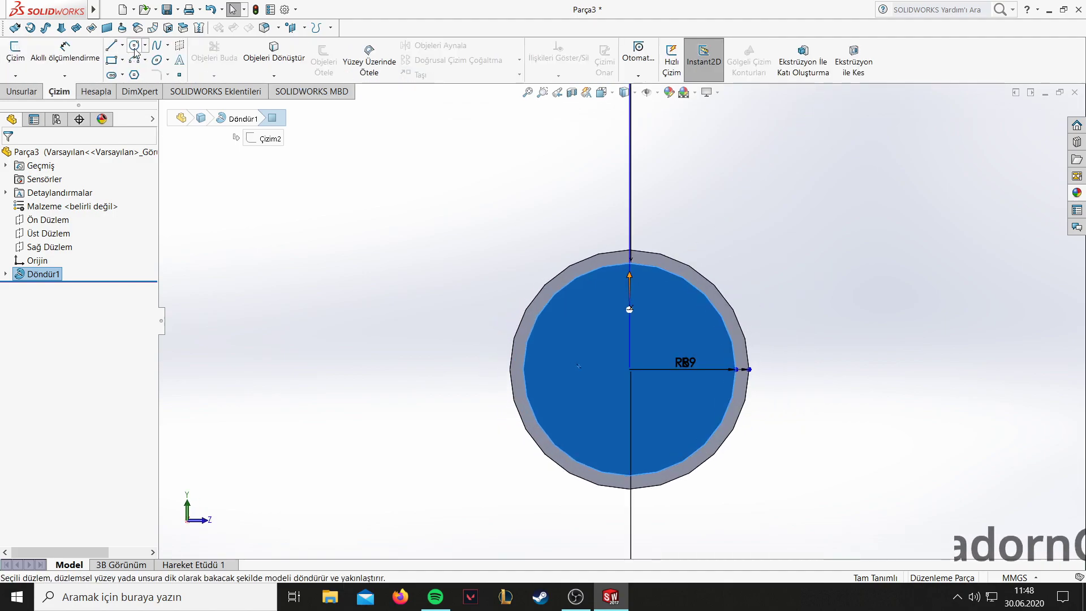
{"action": "left_click", "coordinate": [134, 45]}
{"action": "left_click_drag", "start_coordinate": [629, 369], "coordinate": [665, 369]}
{"action": "left_click", "coordinate": [64, 51]}
{"action": "left_click", "coordinate": [643, 339]}
{"action": "left_click", "coordinate": [610, 174]}
{"action": "type", "text": "8"}
{"action": "key", "text": "Return"}
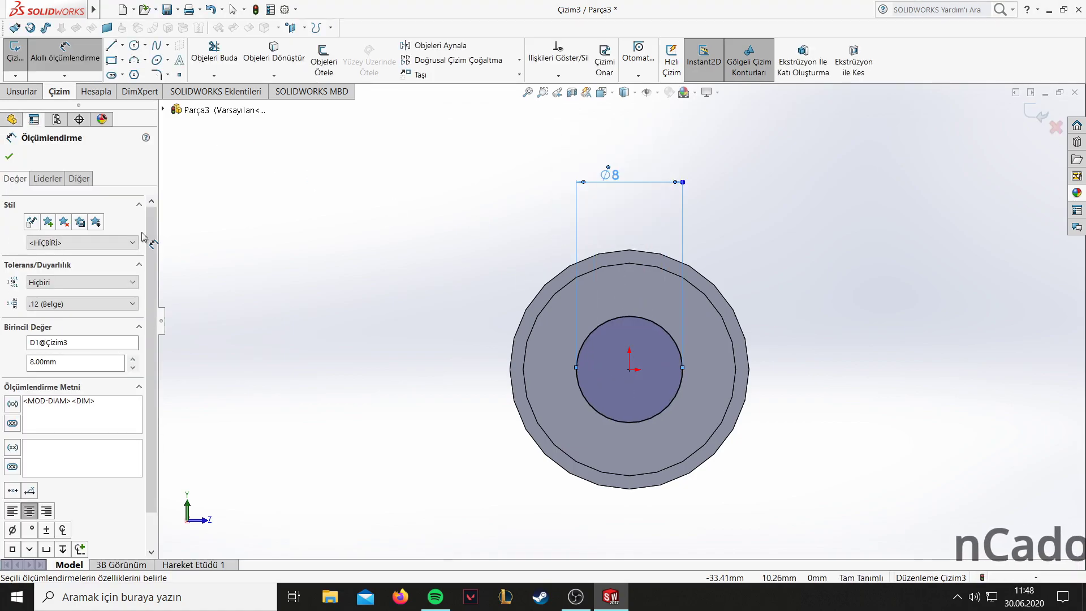
Extruded-cut the Ø8 circle 15 mm deep into the end face.
{"action": "left_click", "coordinate": [16, 92]}
{"action": "left_click", "coordinate": [249, 65]}
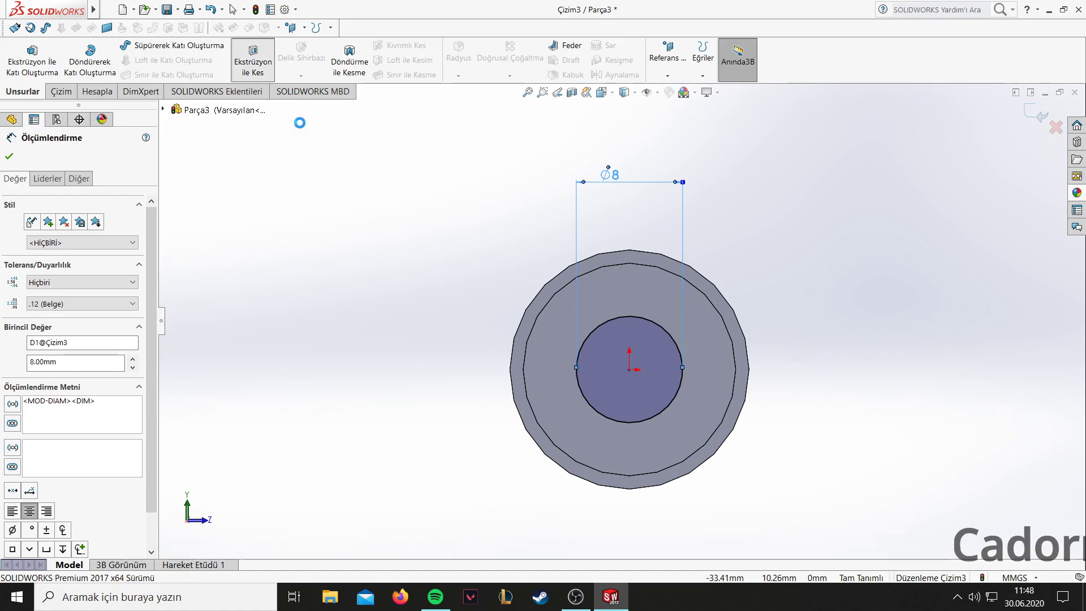
{"action": "type", "text": "15.00mm"}
{"action": "key", "text": "ctrl+1"}
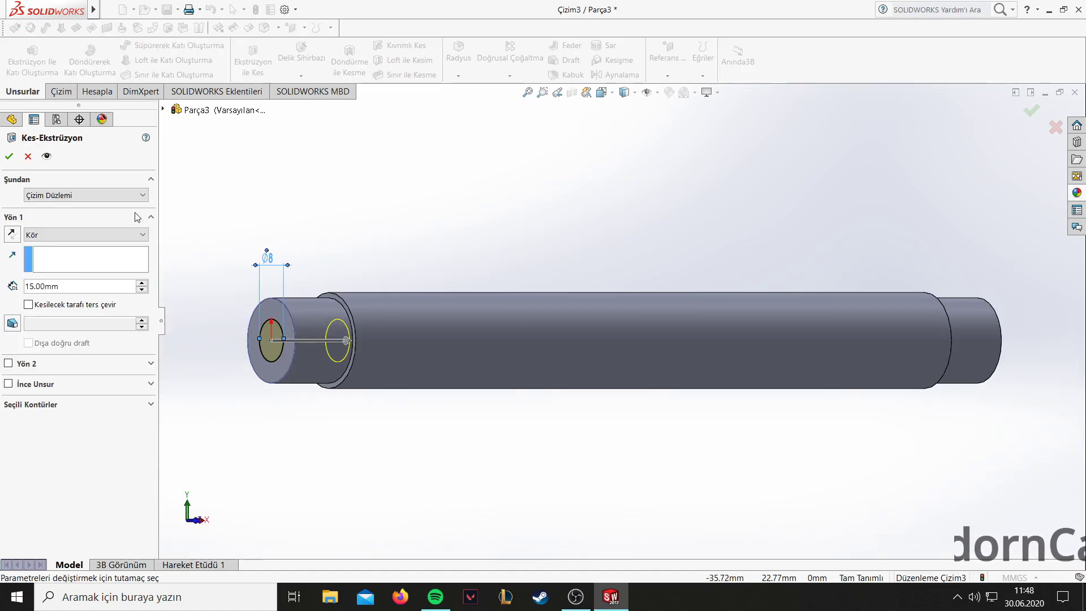
{"action": "left_click", "coordinate": [10, 156]}
{"action": "middle_click_drag", "start_coordinate": [473, 253], "coordinate": [747, 274]}
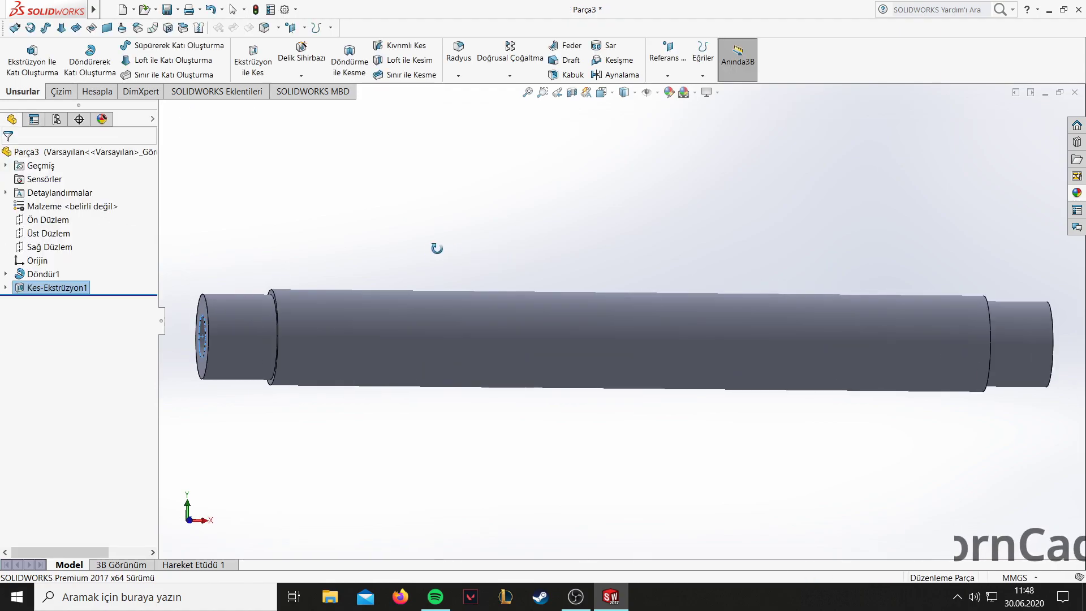
{"action": "scroll", "coordinate": [747, 273], "scroll_direction": "up", "scroll_amount": 3}
{"action": "left_click", "coordinate": [616, 334]}
Sketch a six-sided polygon centred on the origin of the shaft's end face.
{"action": "right_click", "coordinate": [534, 328]}
{"action": "left_click", "coordinate": [484, 308]}
{"action": "scroll", "coordinate": [510, 322], "scroll_direction": "down", "scroll_amount": 3}
{"action": "right_click", "coordinate": [568, 332]}
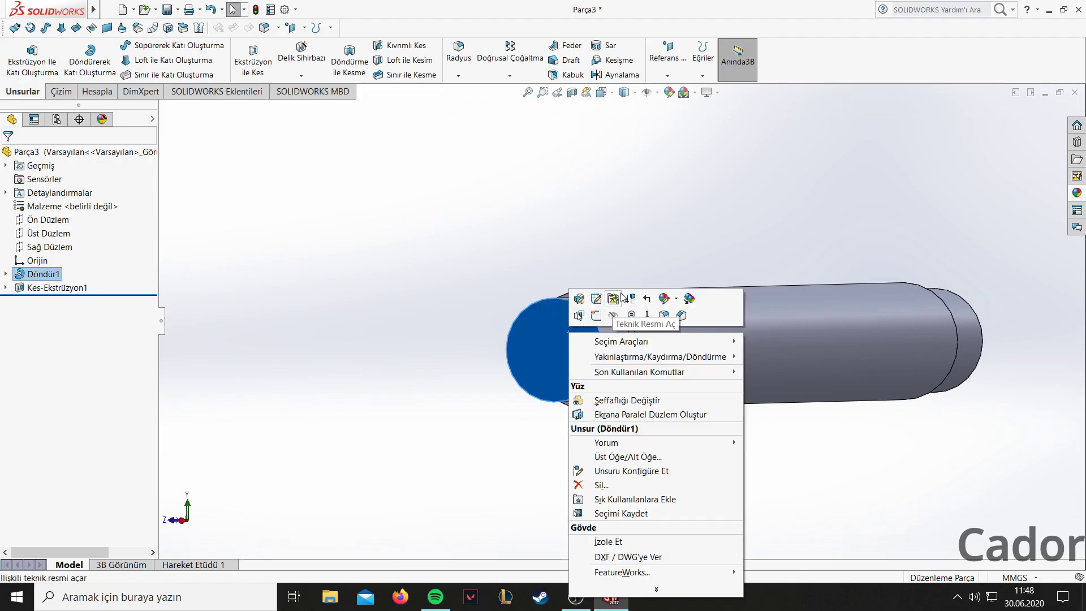
{"action": "left_click", "coordinate": [647, 316]}
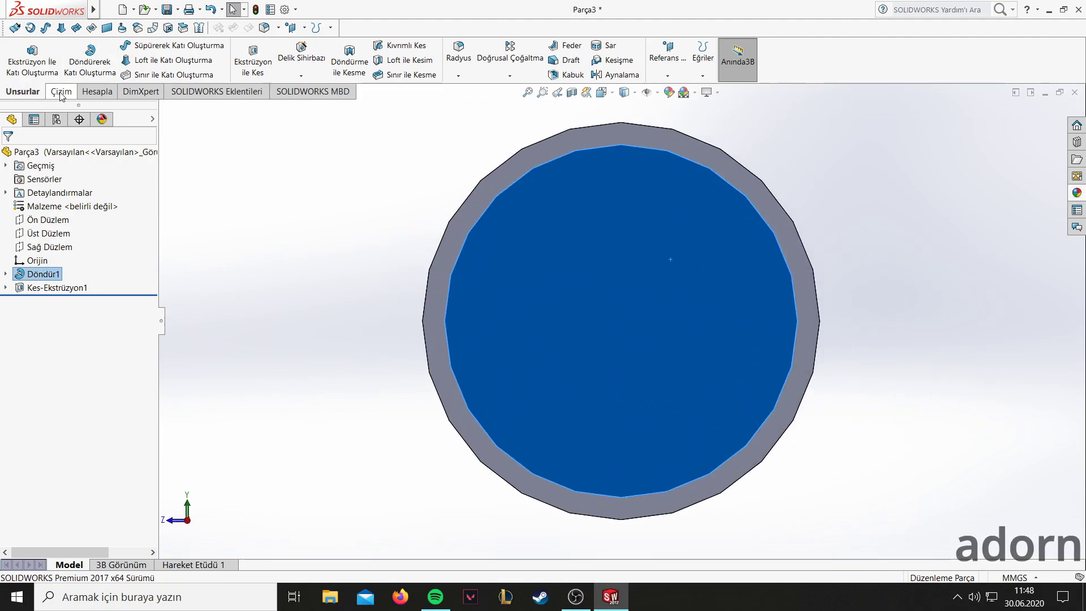
{"action": "left_click", "coordinate": [61, 94]}
{"action": "left_click", "coordinate": [135, 75]}
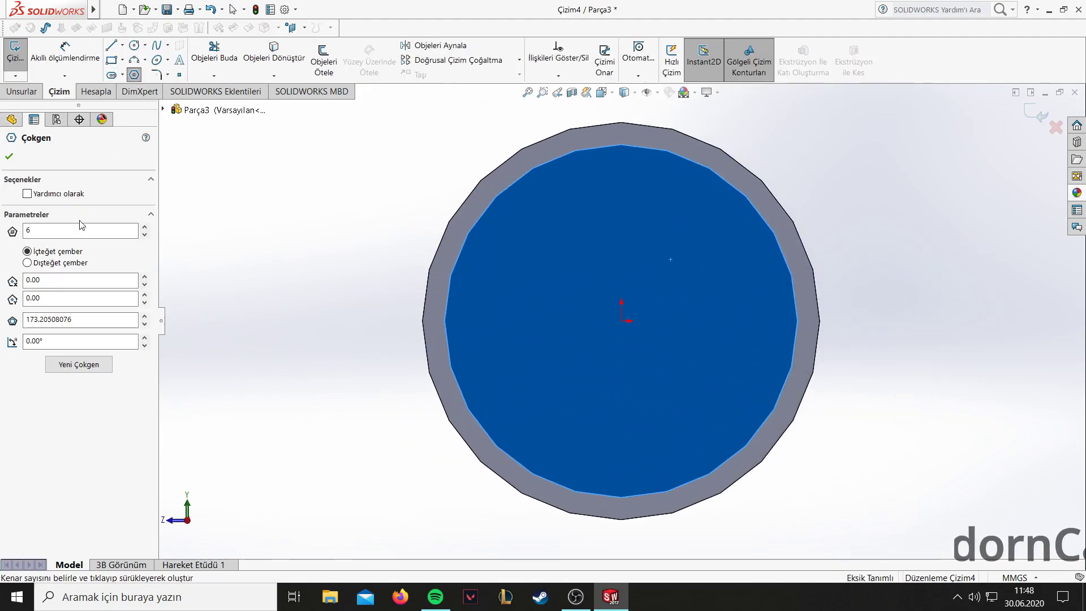
{"action": "left_click", "coordinate": [622, 320]}
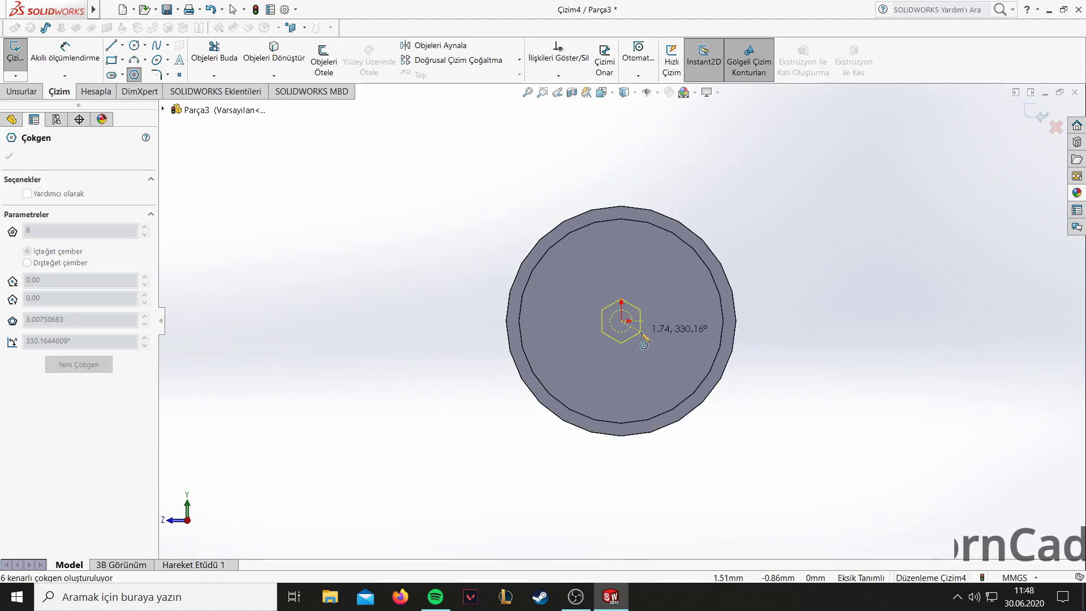
{"action": "left_click", "coordinate": [621, 491]}
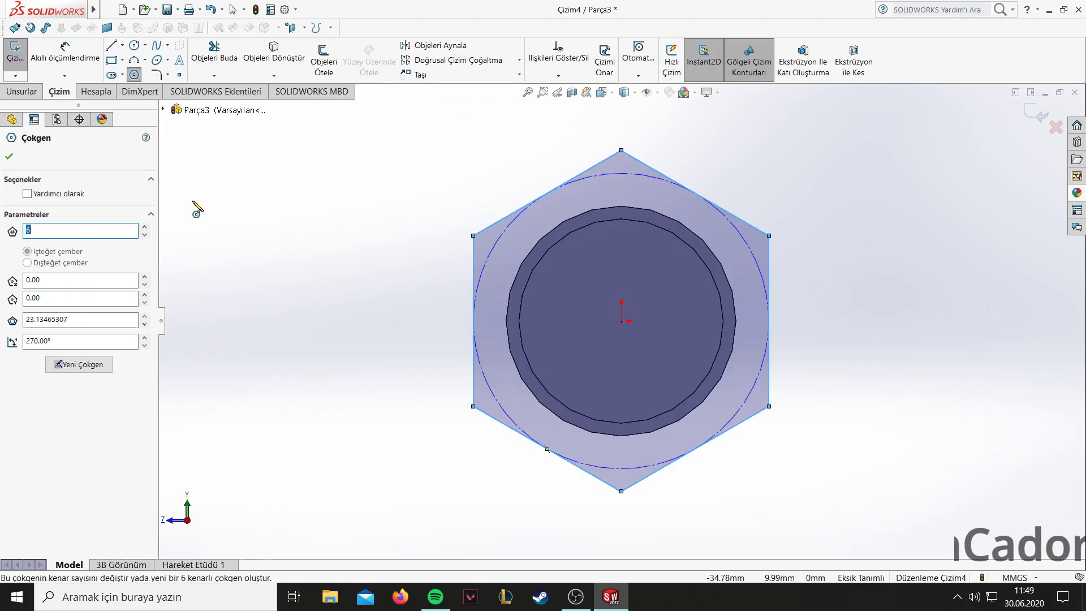
Dimension one hexagon side to 12 mm.
{"action": "left_click", "coordinate": [64, 51]}
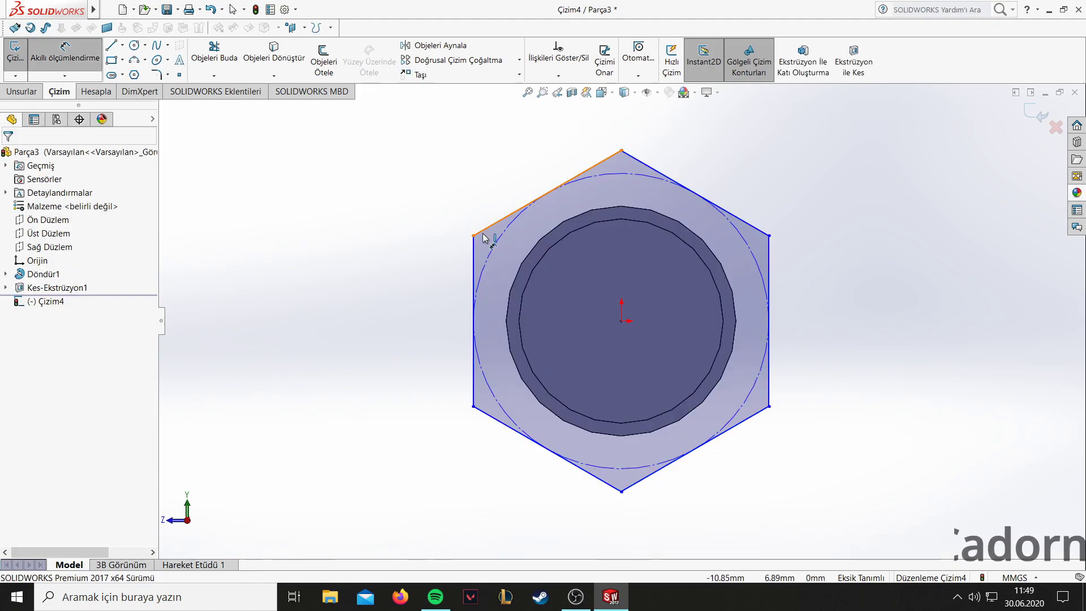
{"action": "left_click", "coordinate": [499, 226]}
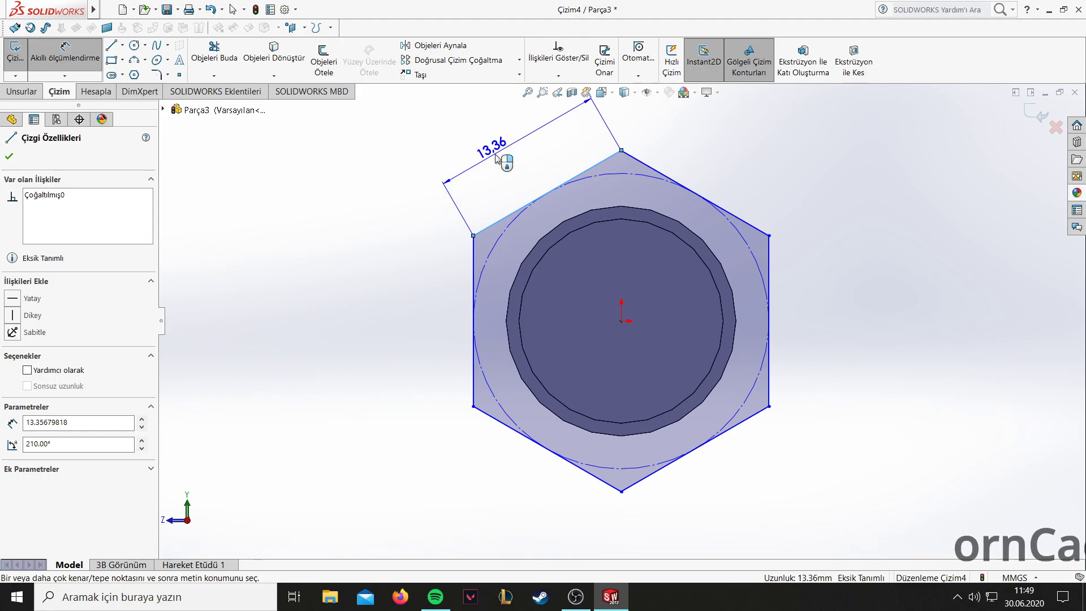
{"action": "left_click", "coordinate": [497, 159]}
{"action": "key", "text": "Escape"}
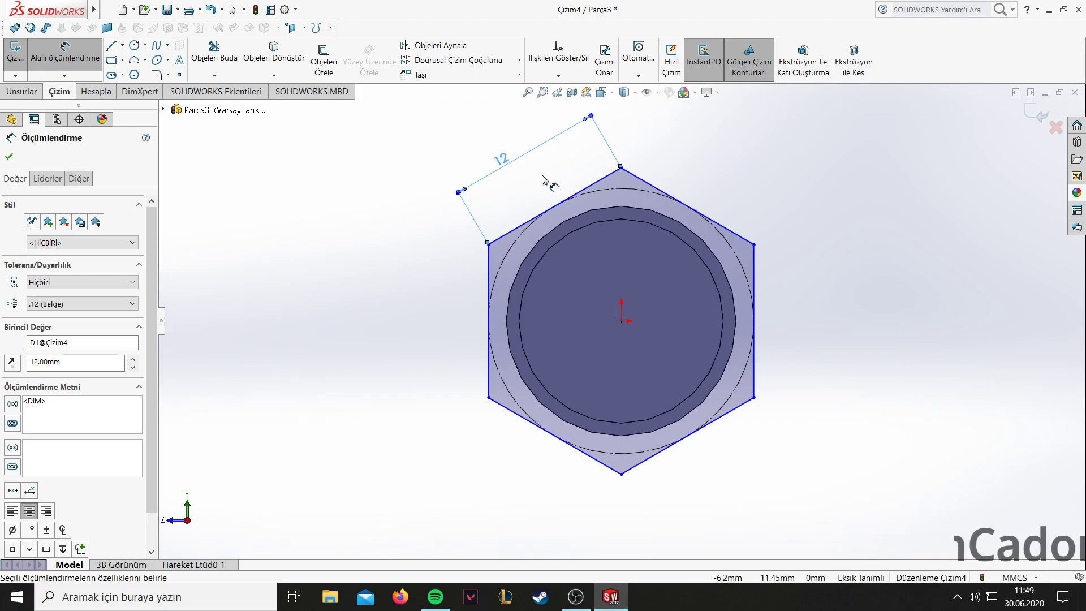
{"action": "left_click", "coordinate": [8, 155]}
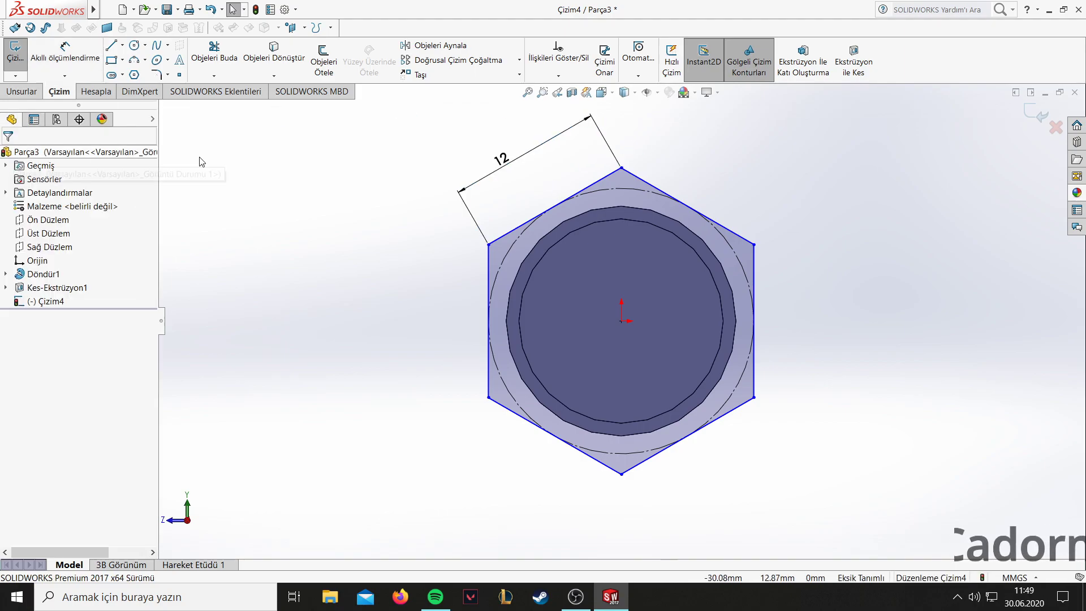
Add a Vertical relation between the hexagon's top vertex and the origin.
{"action": "left_click", "coordinate": [622, 168]}
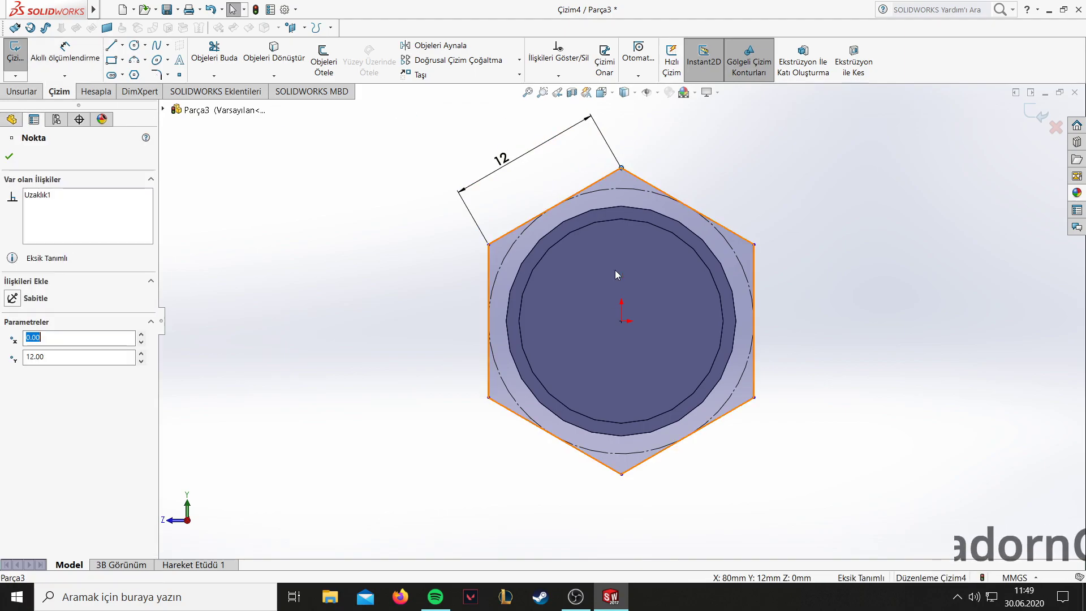
{"action": "left_click", "coordinate": [621, 320], "text": "ctrl"}
{"action": "left_click", "coordinate": [13, 372]}
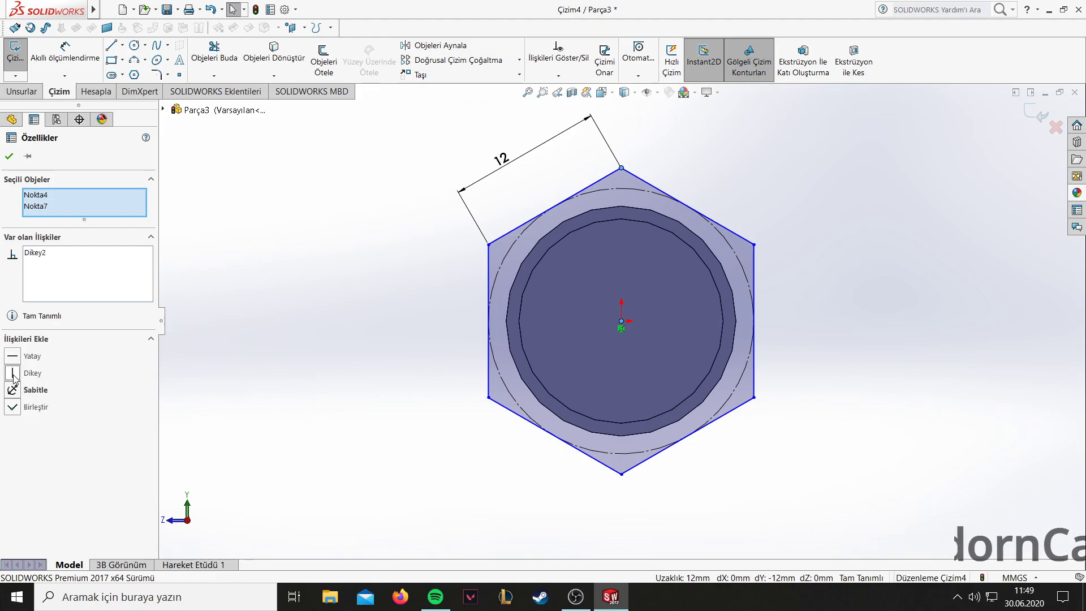
{"action": "left_click", "coordinate": [7, 155]}
Extrude the hexagon 35 mm into a hexagonal head.
{"action": "left_click", "coordinate": [22, 91]}
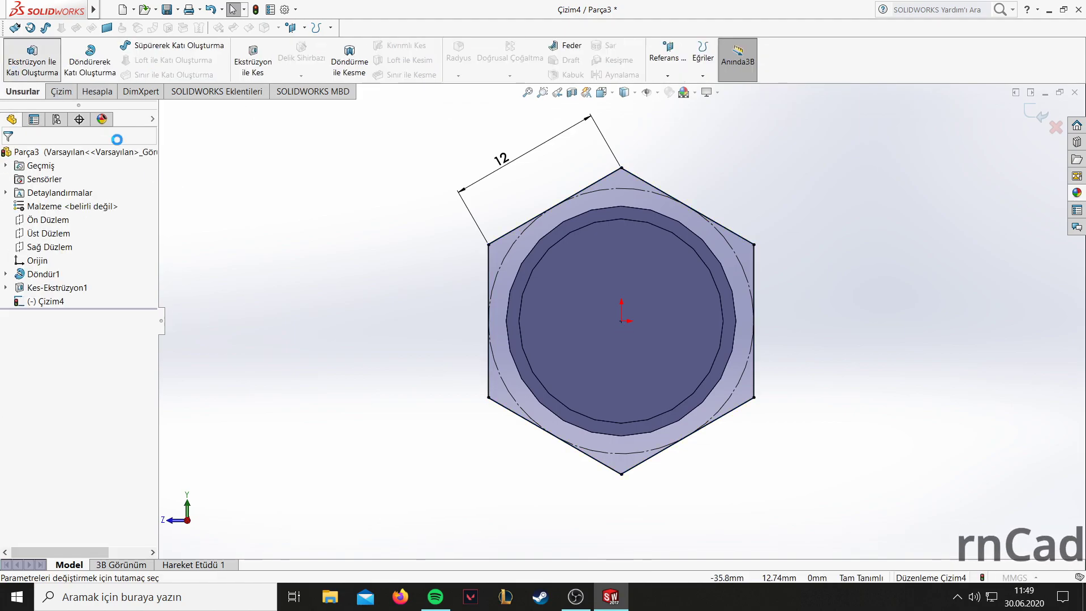
{"action": "left_click", "coordinate": [86, 287]}
{"action": "type", "text": "35"}
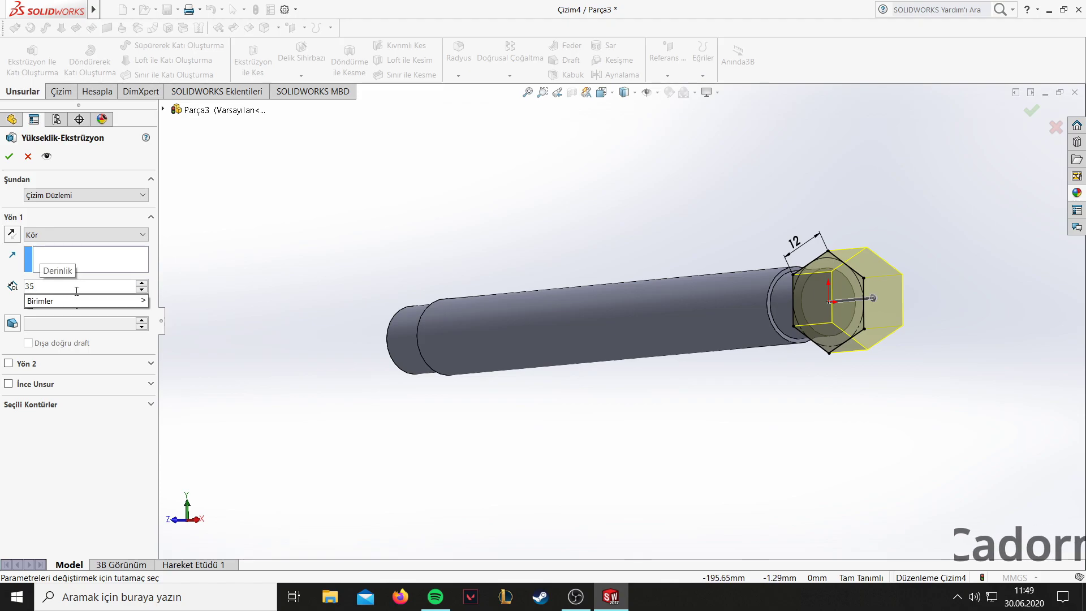
{"action": "key", "text": "Return"}
{"action": "left_click", "coordinate": [9, 157]}
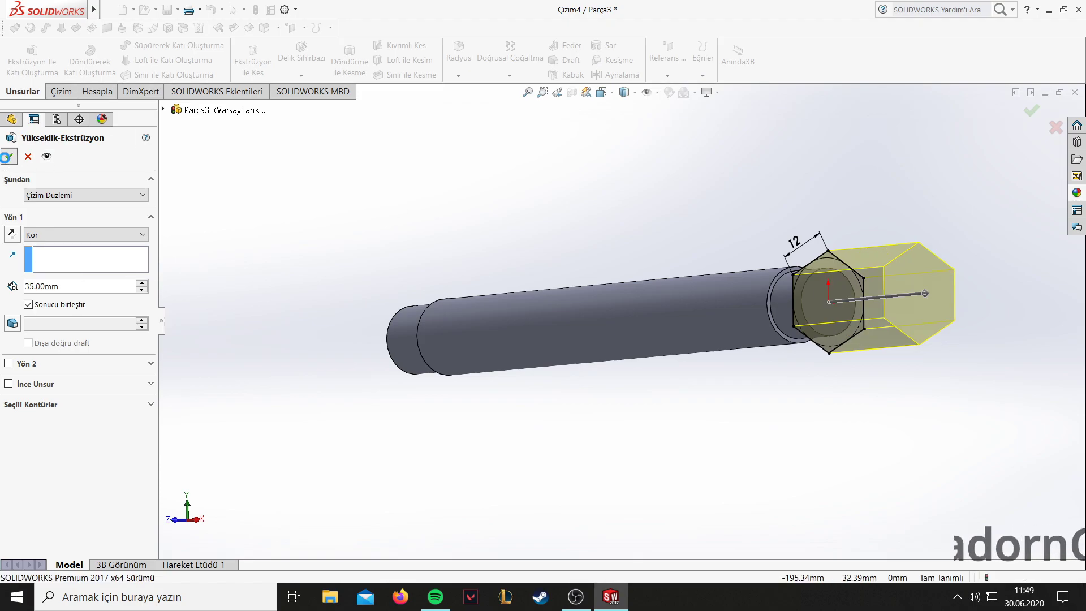
{"action": "scroll", "coordinate": [531, 283], "scroll_direction": "down", "scroll_amount": 2}
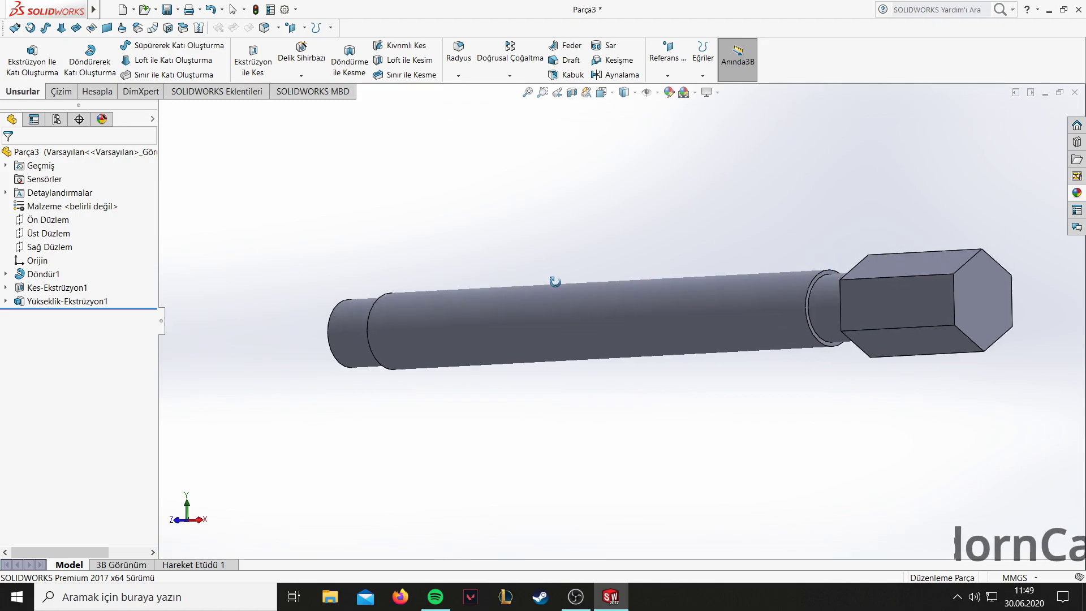
Face a flat side of the hex head and sketch a circle on its axis.
{"action": "right_click", "coordinate": [939, 303]}
{"action": "left_click", "coordinate": [989, 283]}
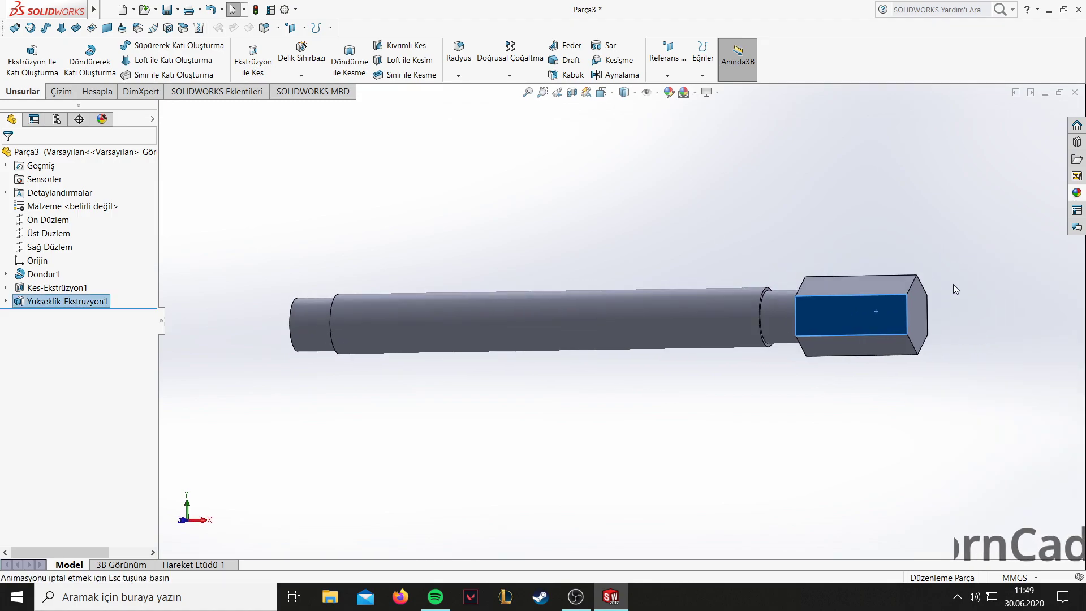
{"action": "left_click", "coordinate": [61, 92]}
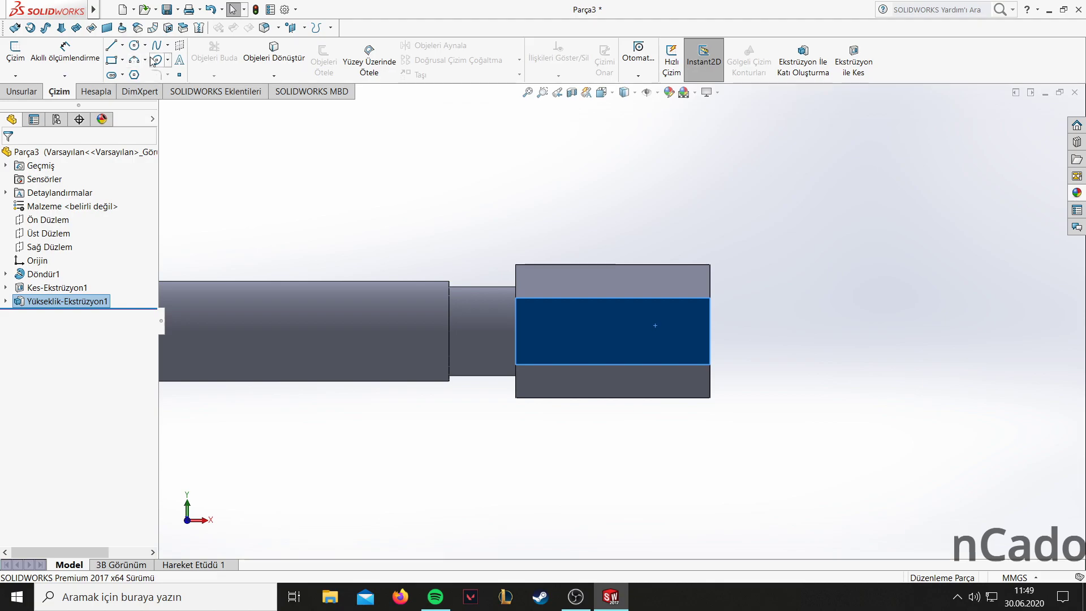
{"action": "left_click", "coordinate": [134, 46]}
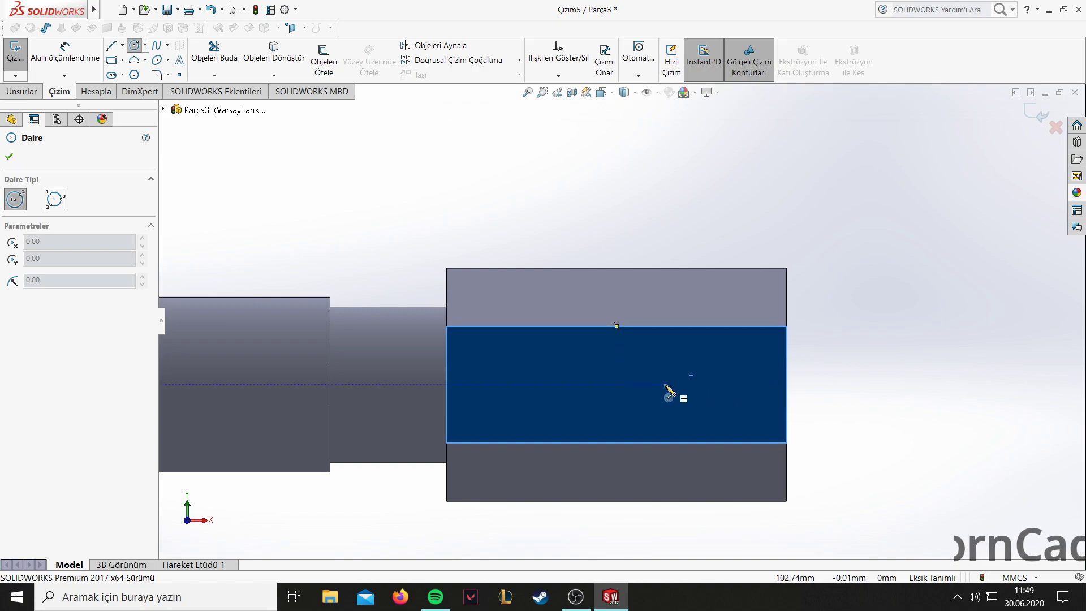
{"action": "left_click", "coordinate": [617, 384]}
{"action": "left_click", "coordinate": [629, 401]}
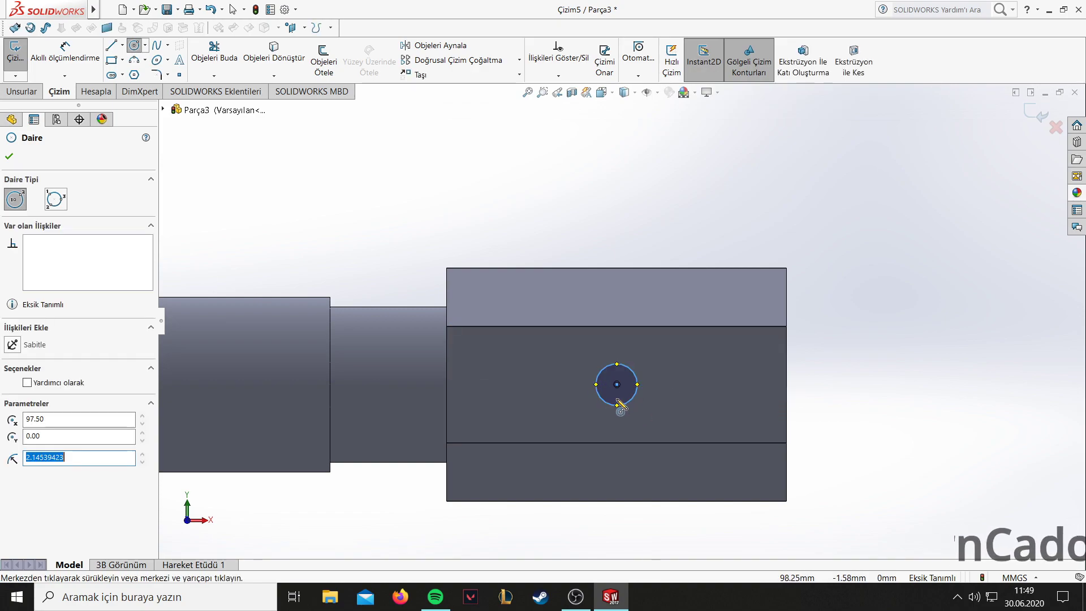
Dimension the circle's diameter to 9 mm.
{"action": "left_click", "coordinate": [73, 57]}
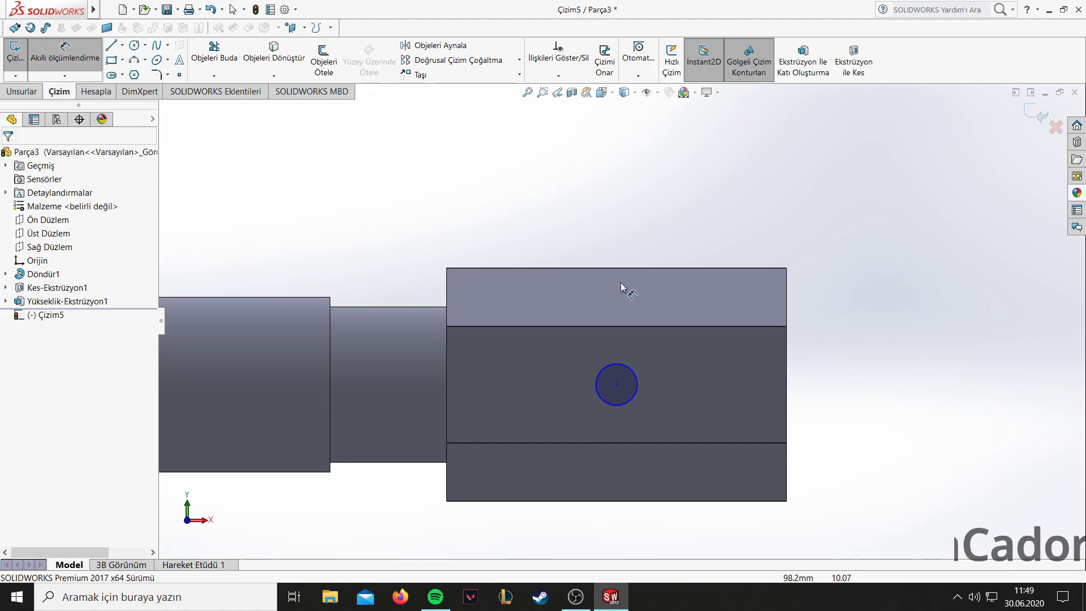
{"action": "left_click", "coordinate": [638, 384]}
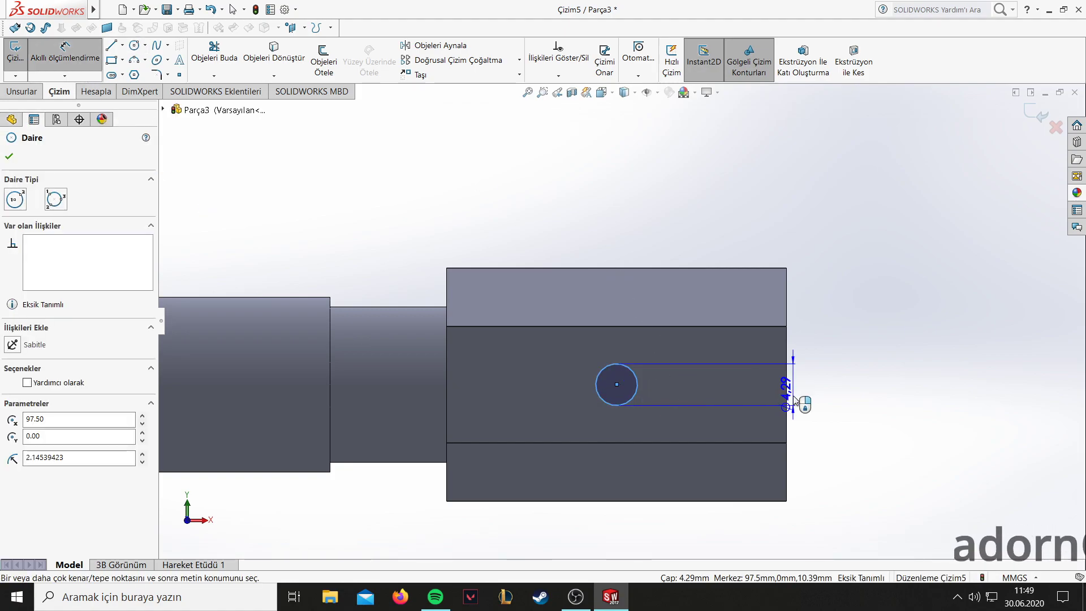
{"action": "left_click", "coordinate": [883, 407]}
{"action": "type", "text": "6"}
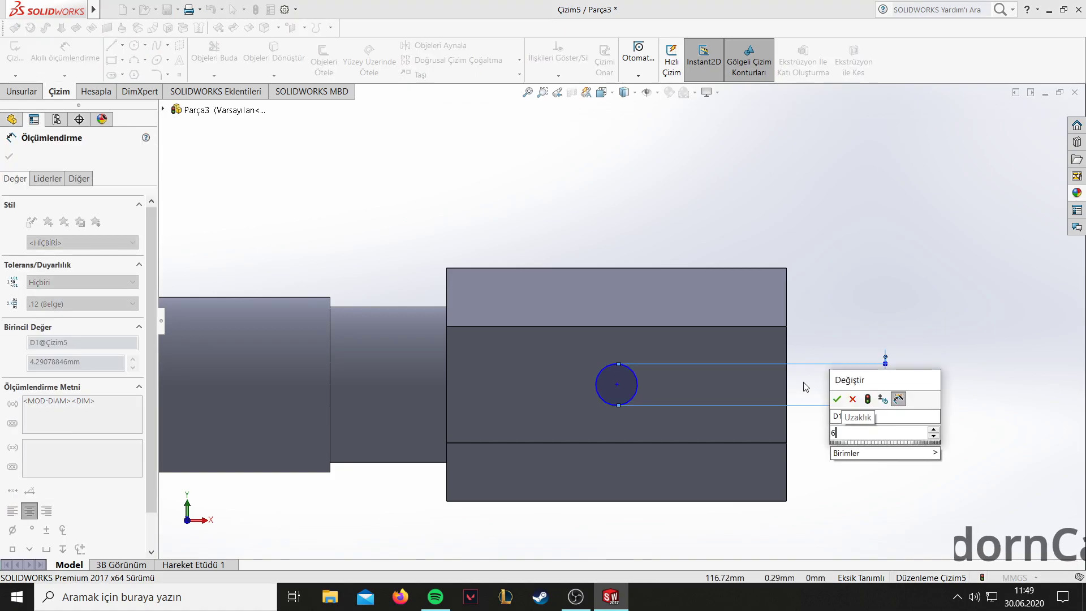
{"action": "key", "text": "BackSpace"}
{"action": "type", "text": "9"}
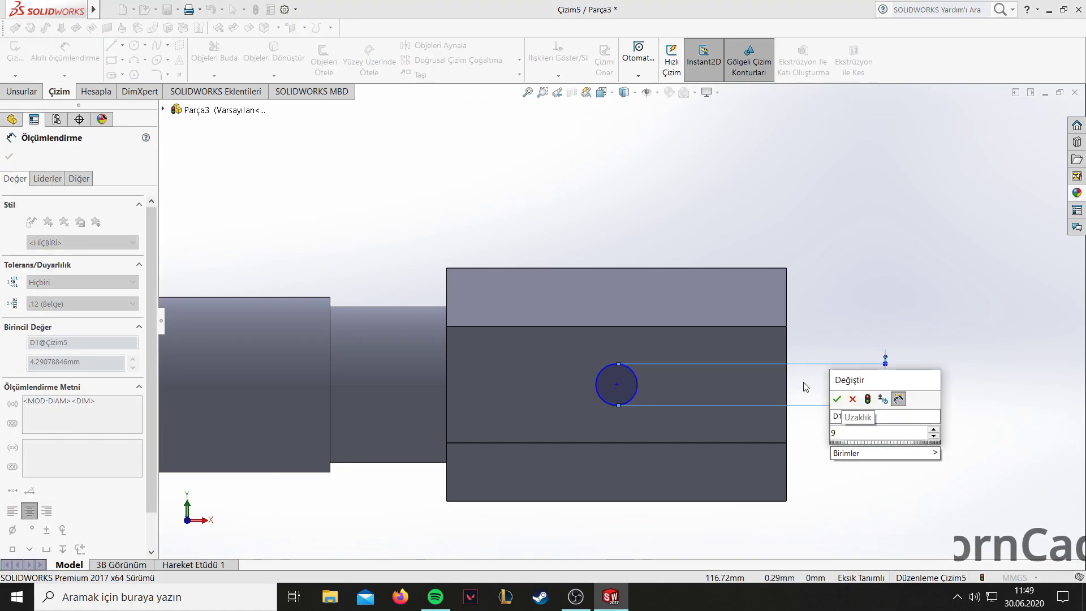
{"action": "key", "text": "Return"}
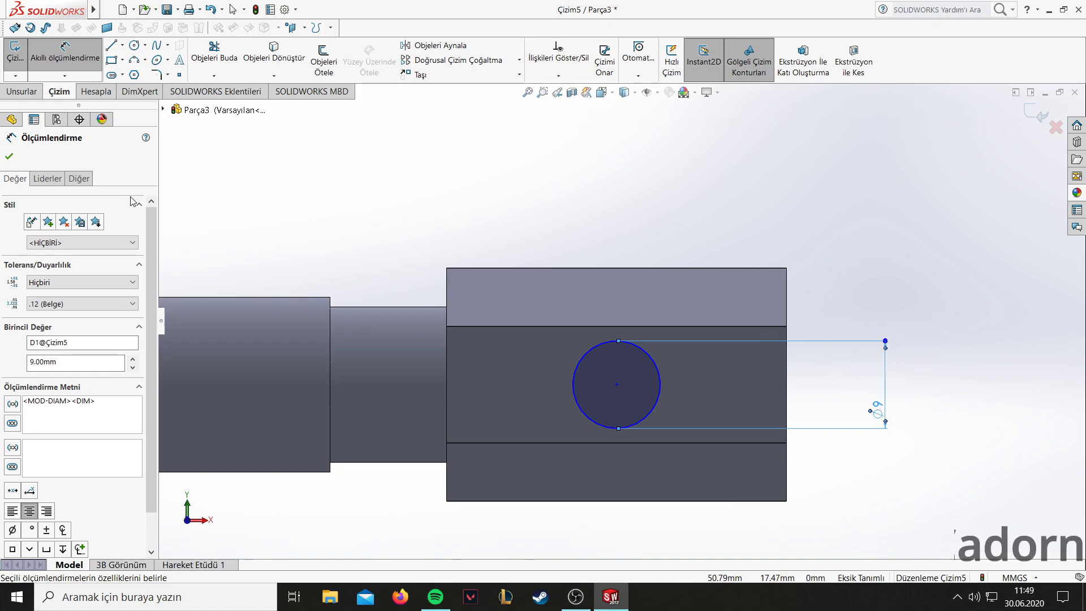
{"action": "left_click", "coordinate": [22, 91]}
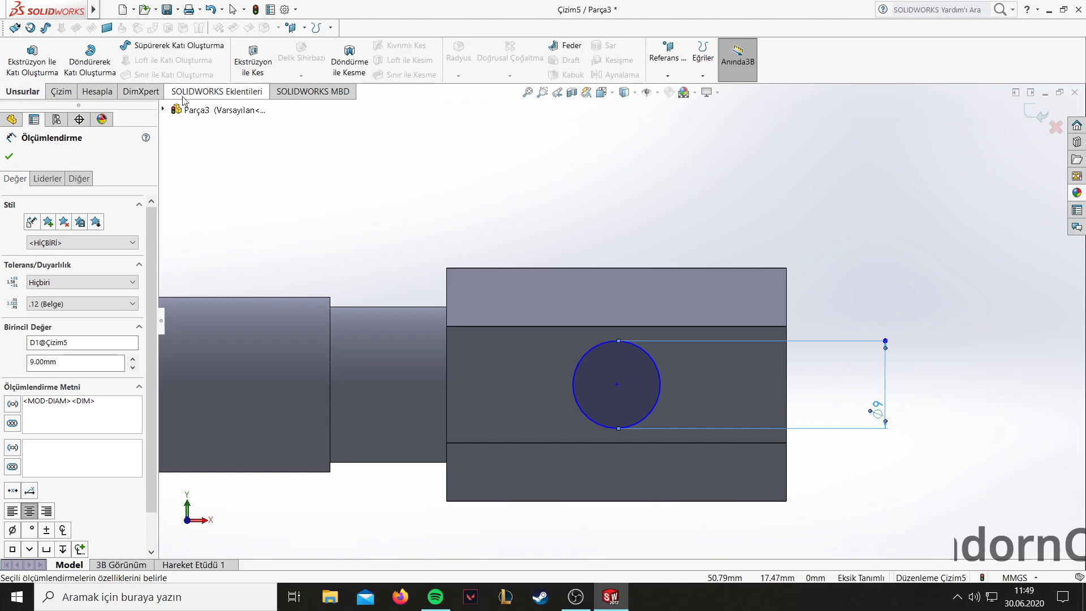
Cut the Ø9 circle Through All across the hex head, then orbit to inspect the cross hole.
{"action": "left_click", "coordinate": [253, 61]}
{"action": "left_click", "coordinate": [84, 234]}
{"action": "left_click", "coordinate": [51, 257]}
{"action": "middle_click_drag", "start_coordinate": [522, 229], "coordinate": [638, 198]}
{"action": "left_click", "coordinate": [9, 156]}
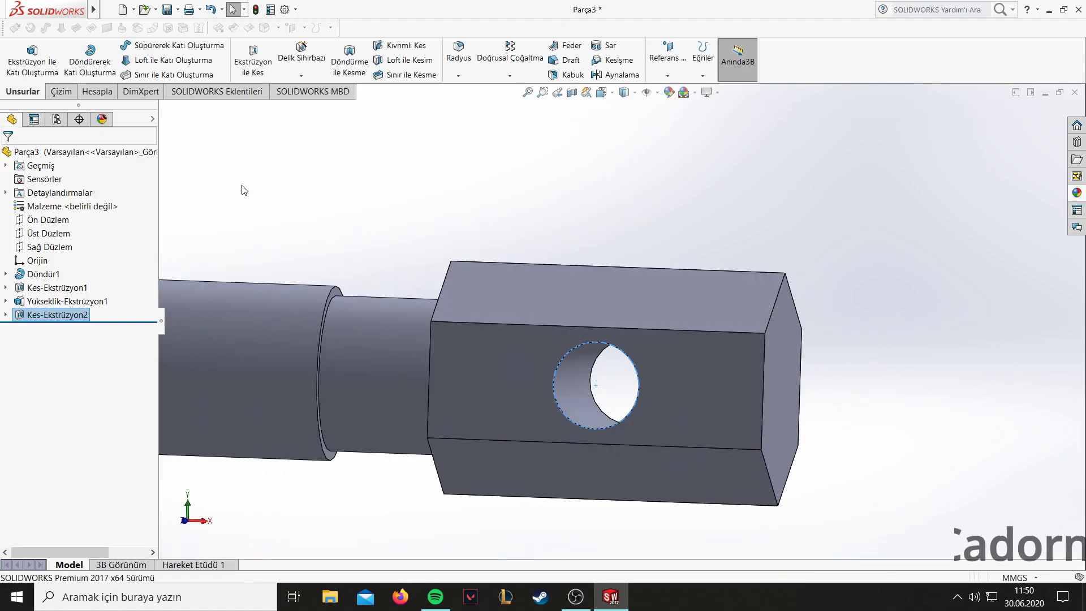
{"action": "middle_click_drag", "start_coordinate": [684, 185], "coordinate": [696, 236]}
{"action": "scroll", "coordinate": [650, 251], "scroll_direction": "up", "scroll_amount": 5}
{"action": "scroll", "coordinate": [536, 371], "scroll_direction": "up", "scroll_amount": 2}
{"action": "mouse_move", "coordinate": [536, 371]}
{"action": "middle_mouse_down"}
{"action": "mouse_move", "coordinate": [555, 436]}
{"action": "mouse_move", "coordinate": [609, 473]}
{"action": "mouse_move", "coordinate": [817, 405]}
{"action": "mouse_move", "coordinate": [902, 363]}
{"action": "mouse_move", "coordinate": [861, 284]}
{"action": "mouse_move", "coordinate": [880, 310]}
{"action": "mouse_move", "coordinate": [627, 313]}
{"action": "mouse_move", "coordinate": [621, 303]}
{"action": "mouse_move", "coordinate": [656, 272]}
{"action": "mouse_move", "coordinate": [667, 332]}
{"action": "mouse_move", "coordinate": [683, 297]}
{"action": "middle_mouse_up"}
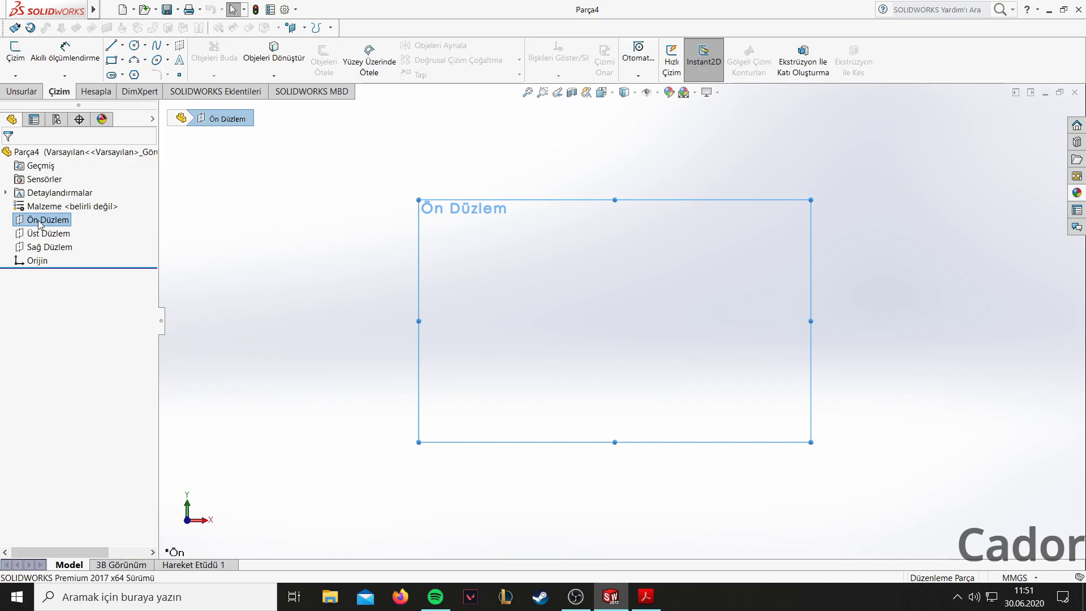
Draw a 32 mm horizontal midpoint line centred on the origin.
{"action": "left_click", "coordinate": [121, 48]}
{"action": "left_click", "coordinate": [164, 89]}
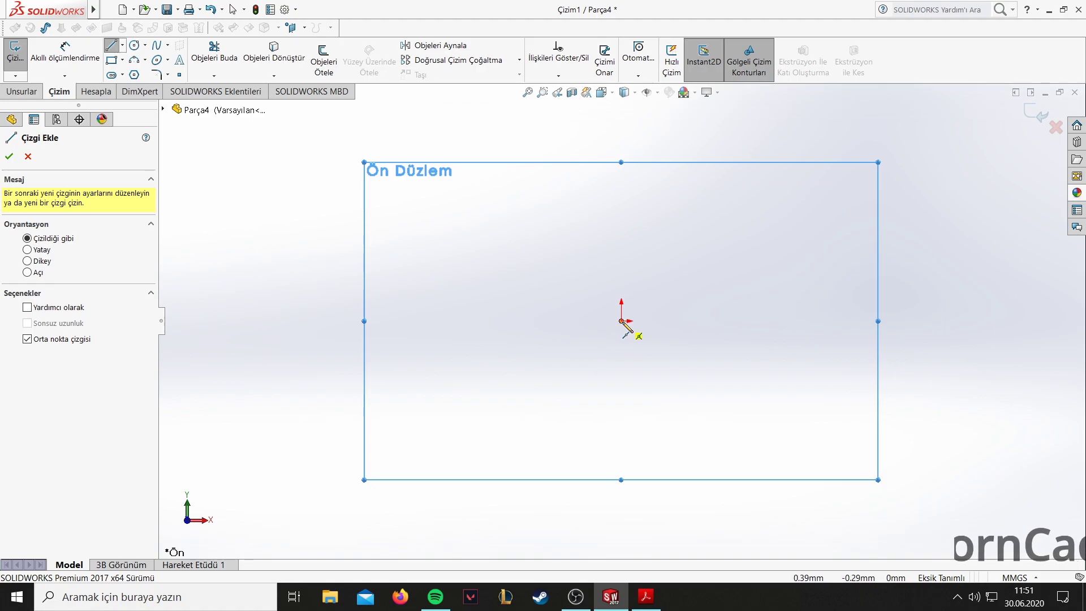
{"action": "left_click", "coordinate": [622, 322]}
{"action": "left_click", "coordinate": [799, 321]}
{"action": "left_click", "coordinate": [65, 51]}
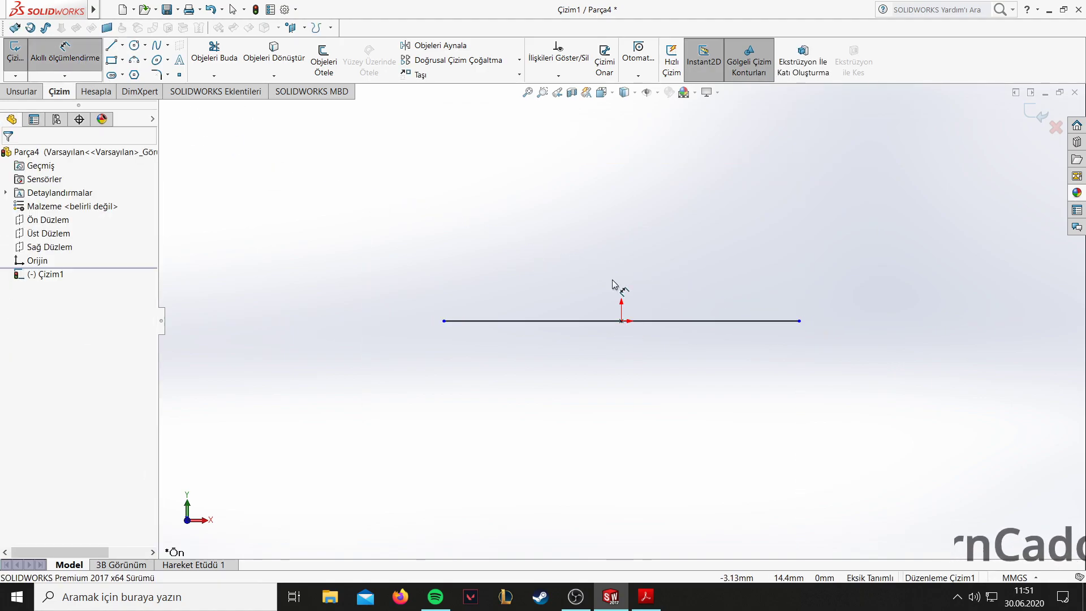
{"action": "left_click", "coordinate": [600, 321]}
{"action": "left_click", "coordinate": [614, 382]}
{"action": "type", "text": "32"}
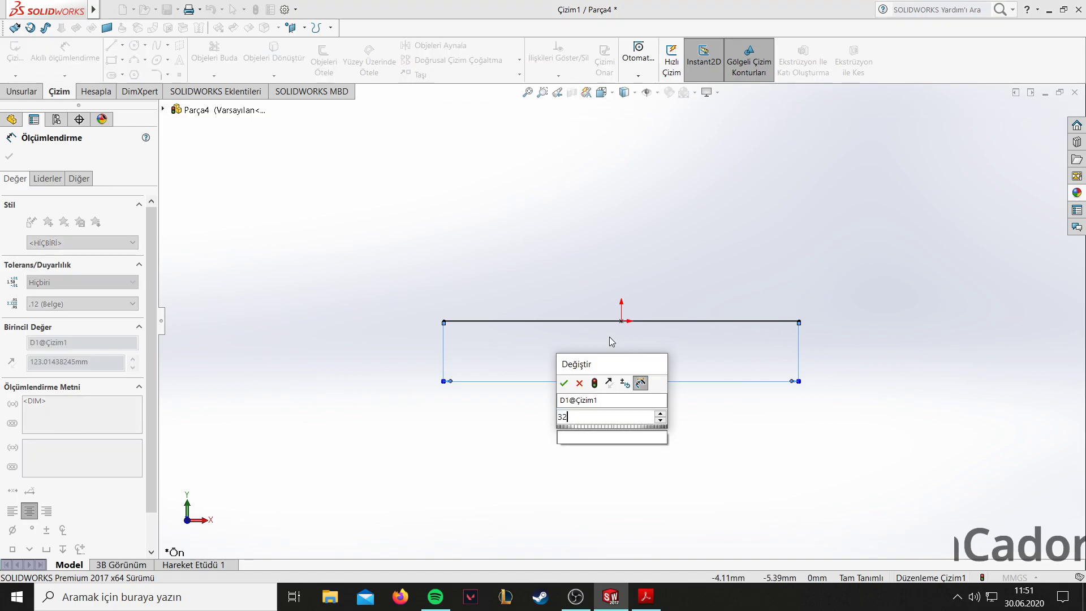
{"action": "key", "text": "Return"}
Draw the closed stepped profile with a slanted edge and horizontal step line.
{"action": "left_click", "coordinate": [118, 47]}
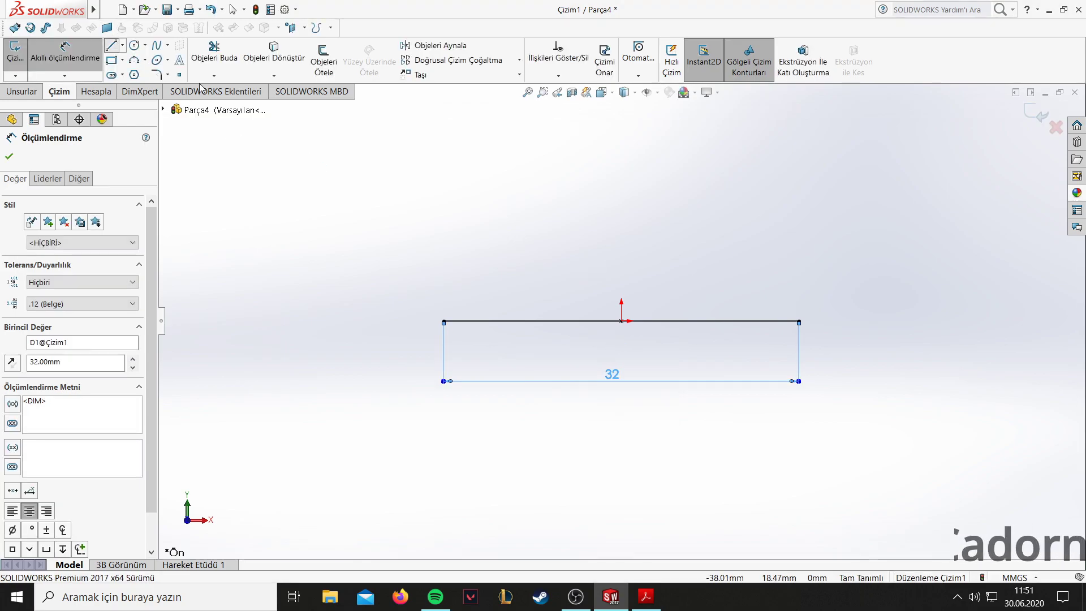
{"action": "left_click", "coordinate": [444, 305]}
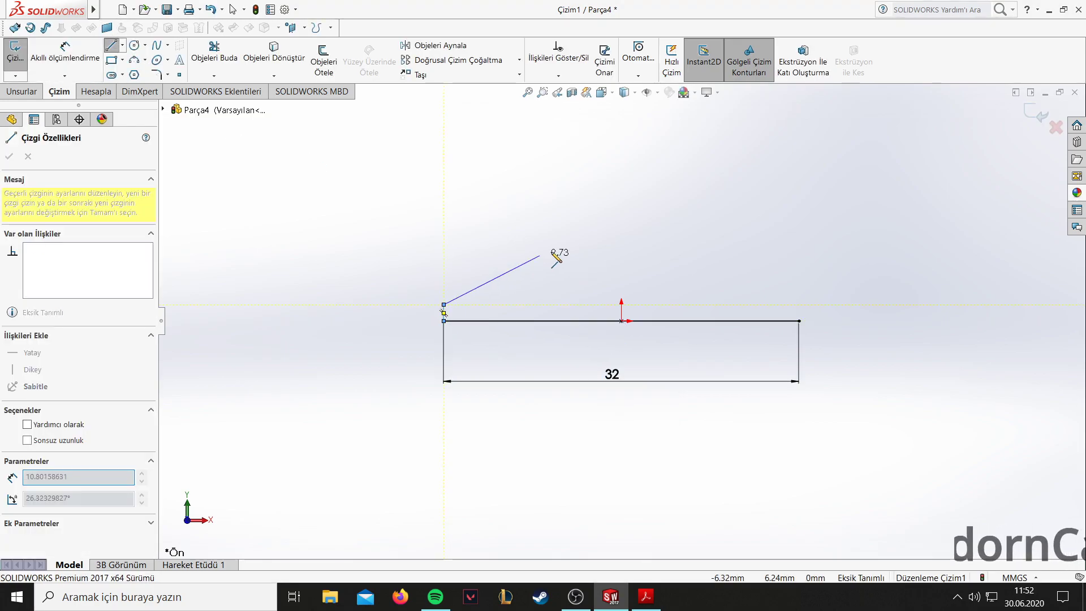
{"action": "left_click", "coordinate": [618, 223]}
{"action": "left_click", "coordinate": [659, 223]}
{"action": "left_click", "coordinate": [659, 284]}
{"action": "left_click", "coordinate": [798, 281]}
{"action": "right_click", "coordinate": [776, 282]}
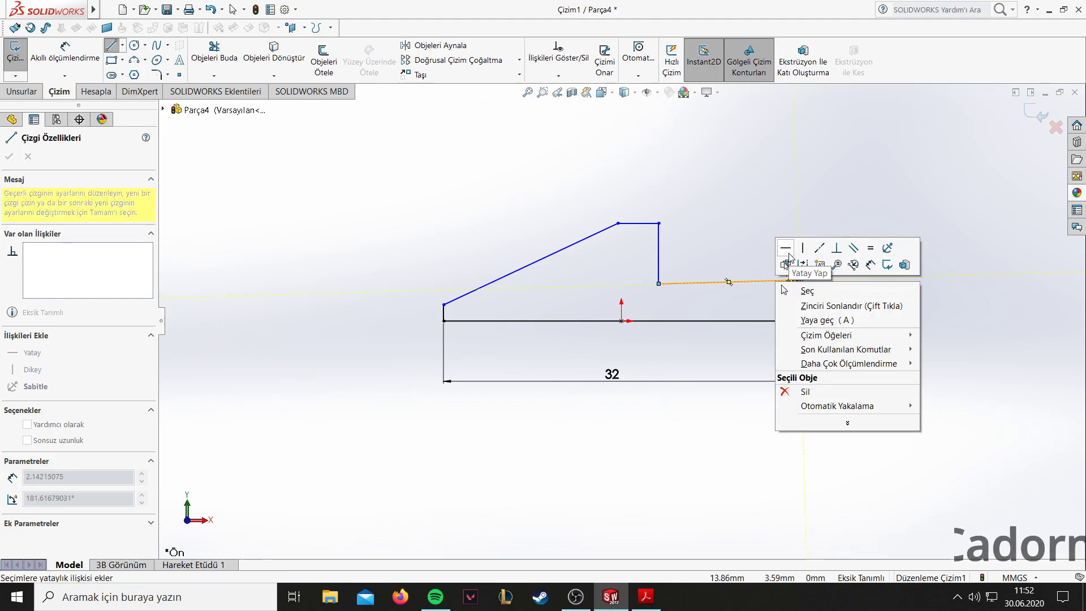
{"action": "left_click", "coordinate": [792, 252]}
{"action": "left_click", "coordinate": [799, 321]}
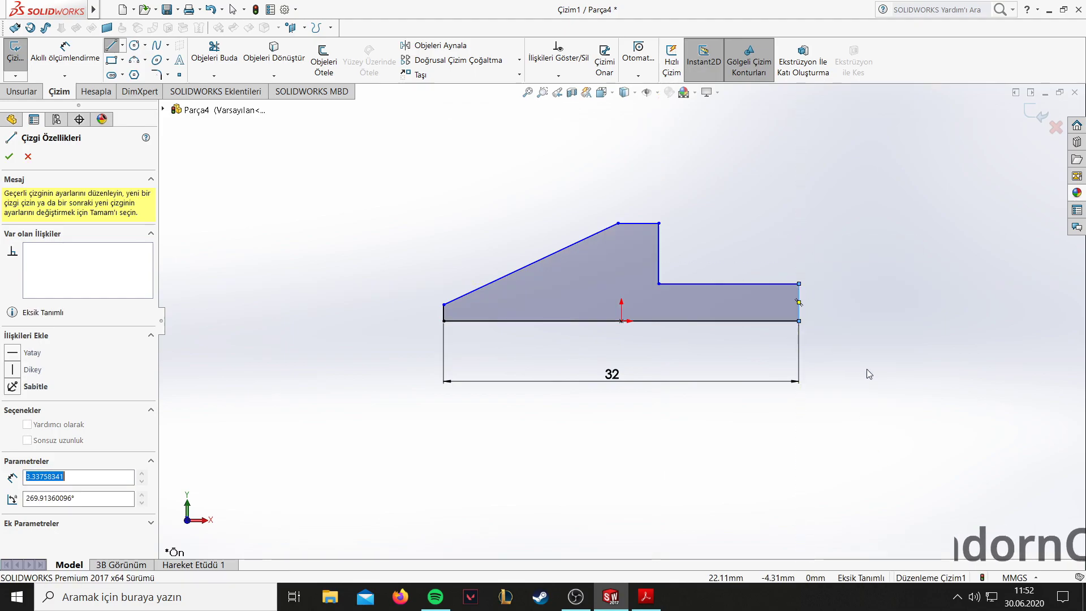
Dimension the upper step line 14, the right edge 4 and the short left edge 1.
{"action": "left_click", "coordinate": [67, 53]}
{"action": "left_click", "coordinate": [747, 283]}
{"action": "left_click", "coordinate": [736, 263]}
{"action": "type", "text": "14"}
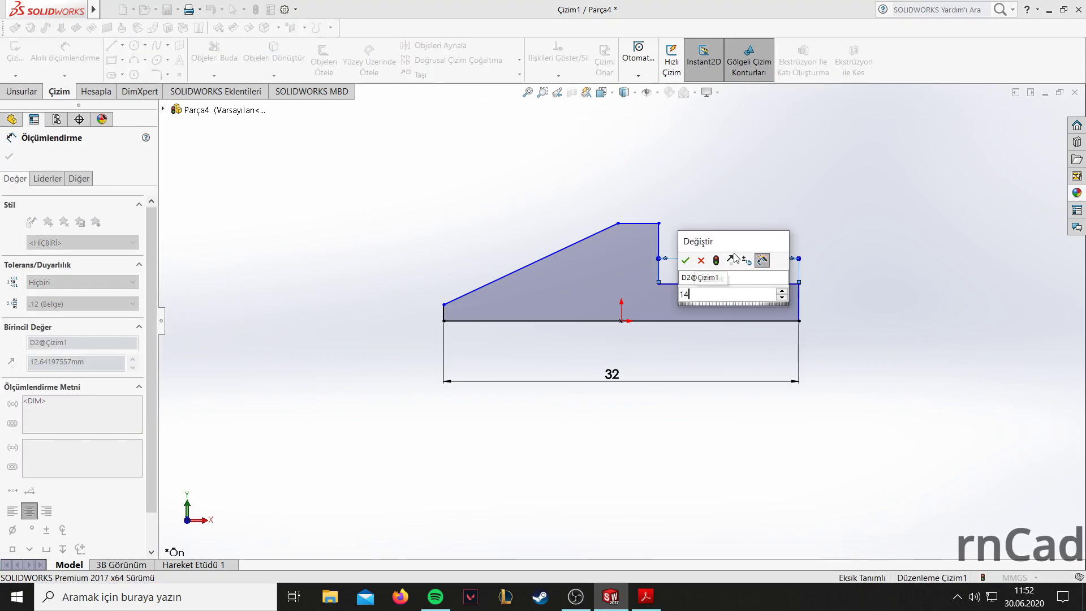
{"action": "key", "text": "Return"}
{"action": "left_click", "coordinate": [799, 303]}
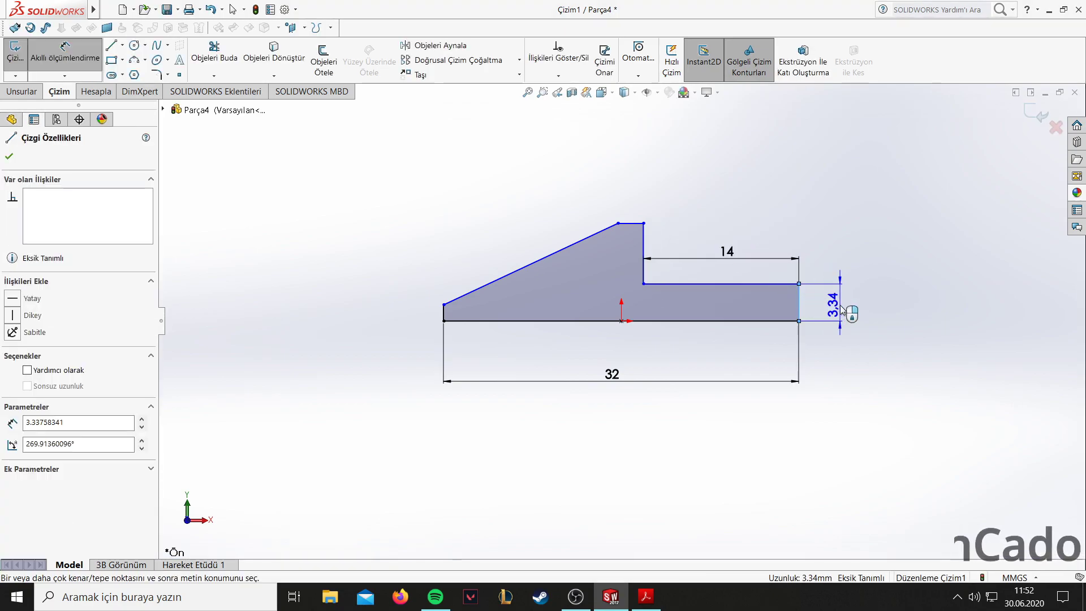
{"action": "left_click", "coordinate": [836, 311]}
{"action": "type", "text": "4"}
{"action": "key", "text": "Return"}
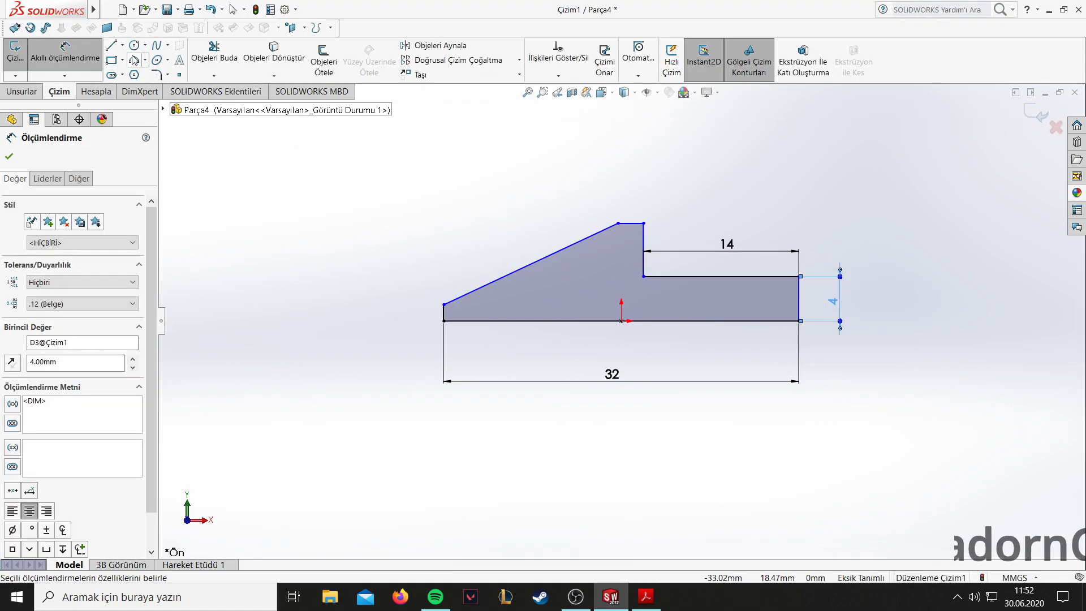
{"action": "left_click", "coordinate": [444, 313]}
{"action": "left_click", "coordinate": [403, 315]}
{"action": "type", "text": "1.4522293"}
{"action": "key", "text": "Return"}
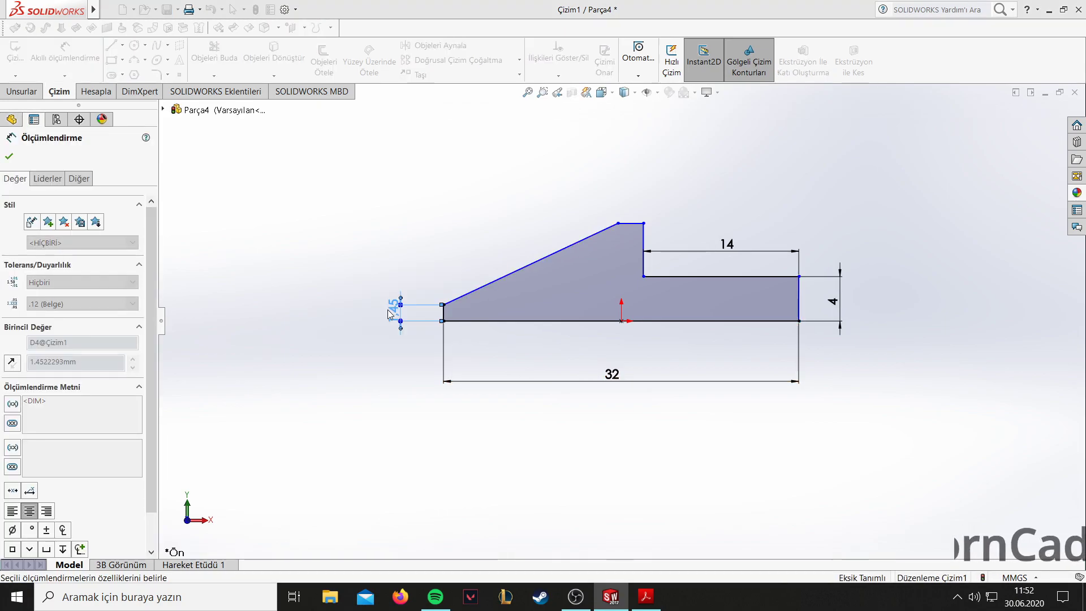
{"action": "left_click", "coordinate": [10, 156]}
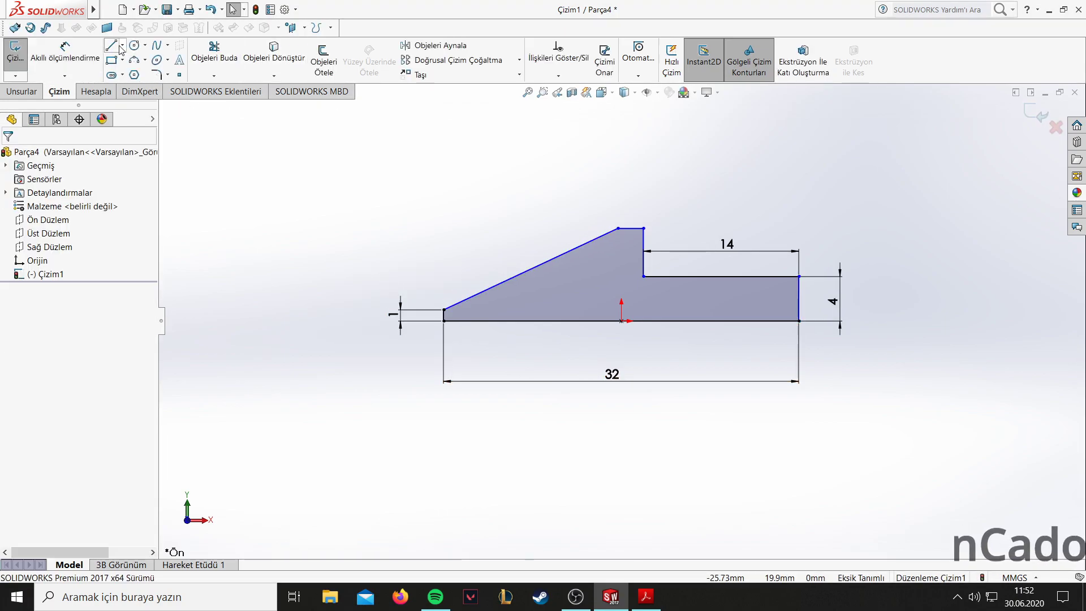
Draw a vertical centerline down from the profile's top vertex.
{"action": "left_click", "coordinate": [122, 45]}
{"action": "left_click", "coordinate": [135, 73]}
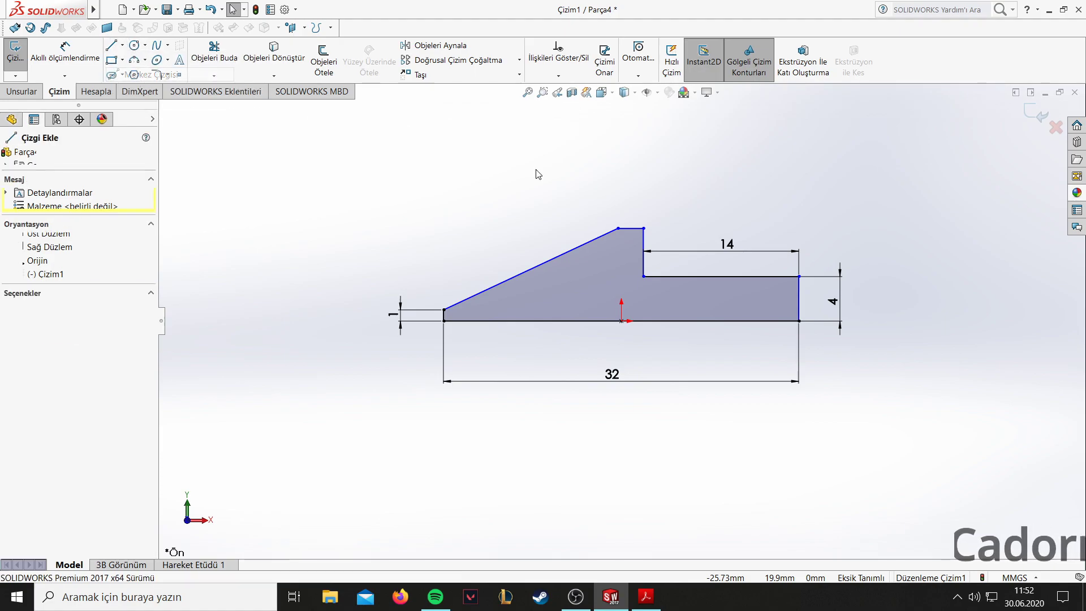
{"action": "left_click", "coordinate": [618, 228]}
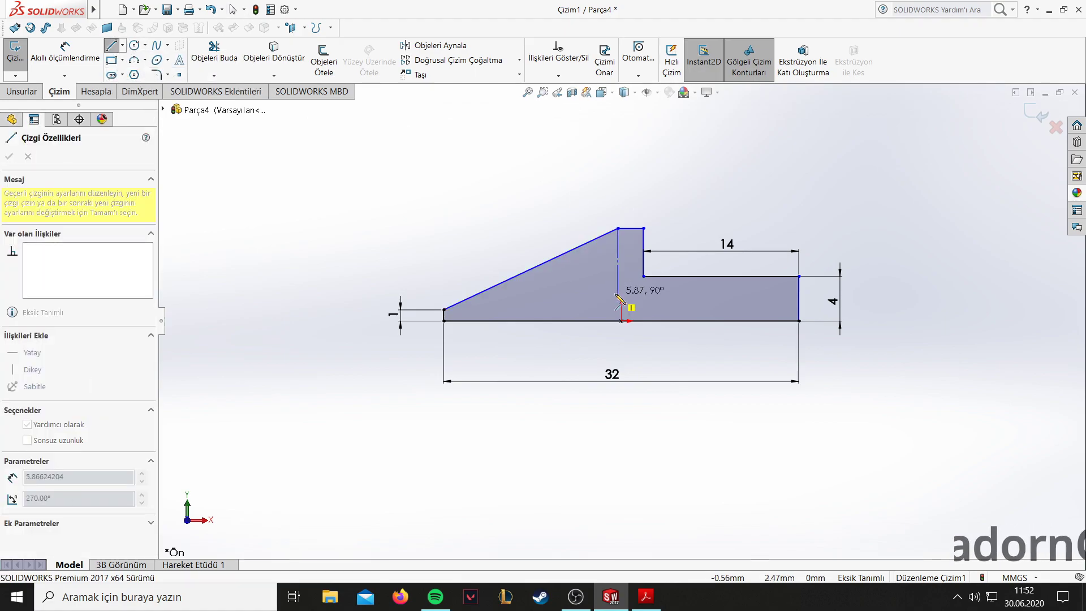
{"action": "left_click", "coordinate": [618, 292]}
{"action": "right_click", "coordinate": [308, 192]}
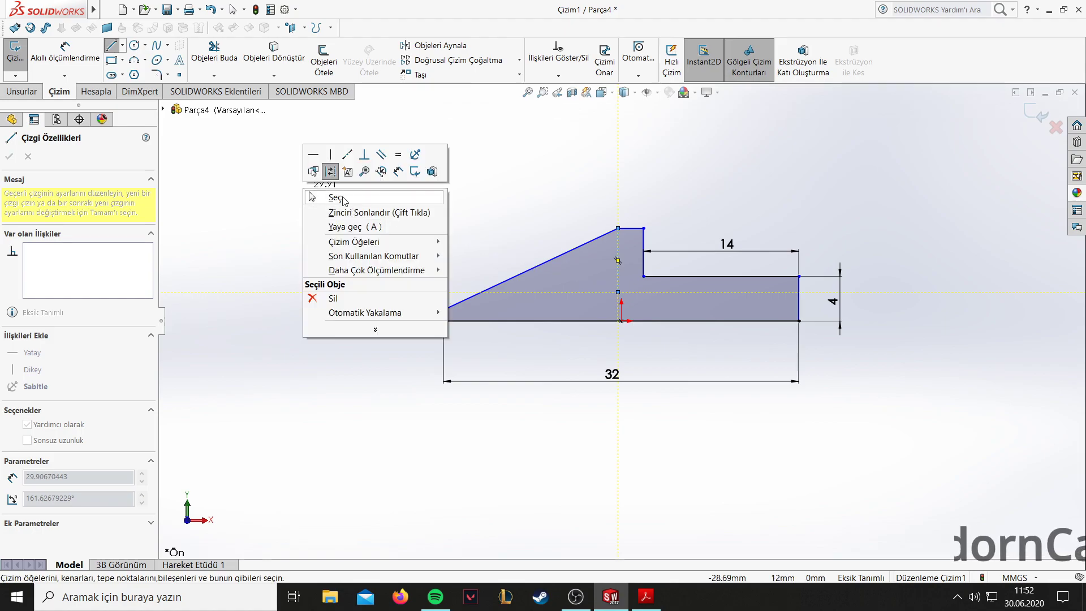
{"action": "left_click", "coordinate": [340, 198]}
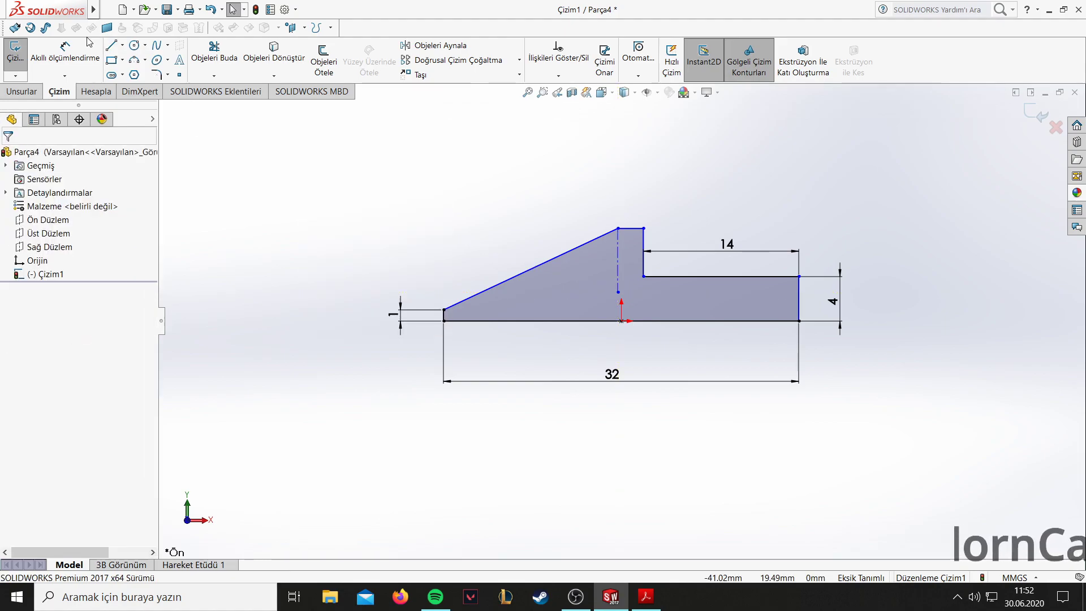
Dimension the slanted edge at 60° from the centerline.
{"action": "left_click", "coordinate": [601, 237]}
{"action": "left_click", "coordinate": [618, 252]}
{"action": "left_click", "coordinate": [597, 269]}
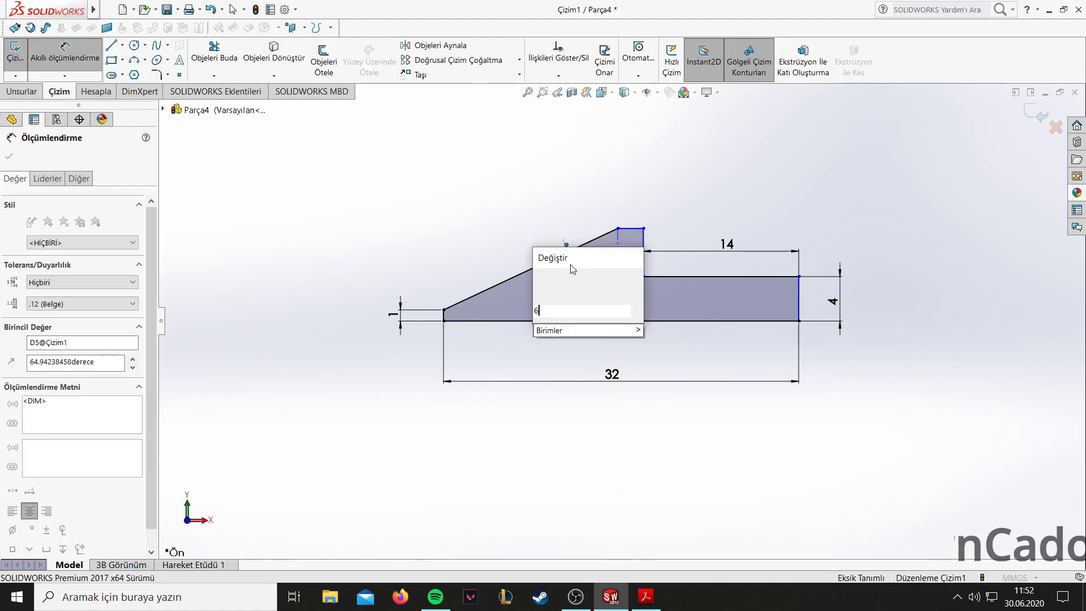
{"action": "type", "text": "60"}
{"action": "key", "text": "Return"}
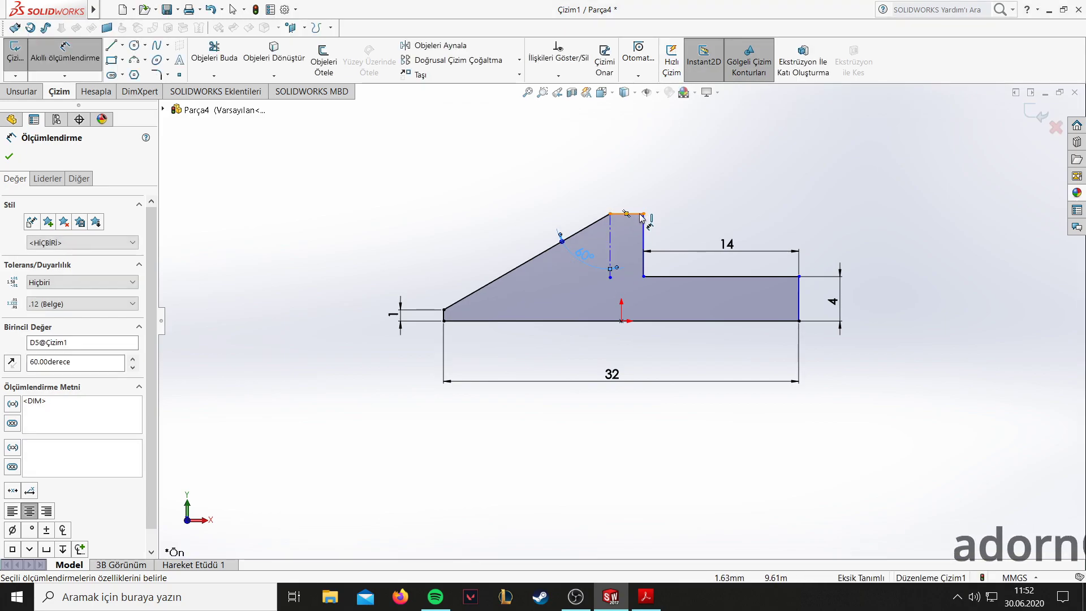
Dimension the profile's overall height as 17/2, giving 8.50.
{"action": "left_click", "coordinate": [641, 215]}
{"action": "left_click", "coordinate": [644, 321]}
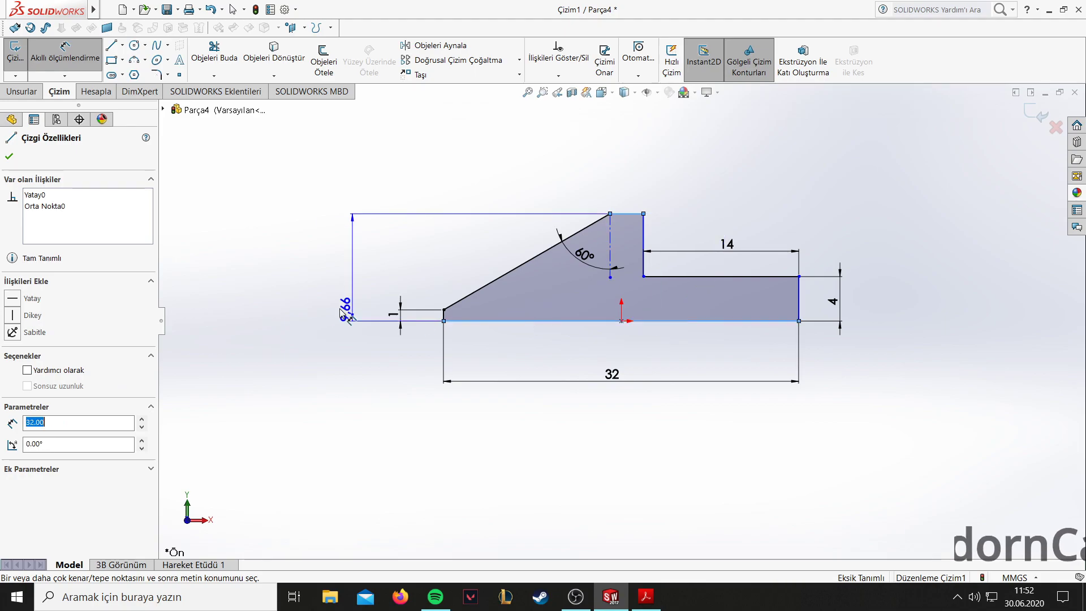
{"action": "left_click", "coordinate": [291, 314]}
{"action": "type", "text": "17"}
{"action": "key", "text": "Return"}
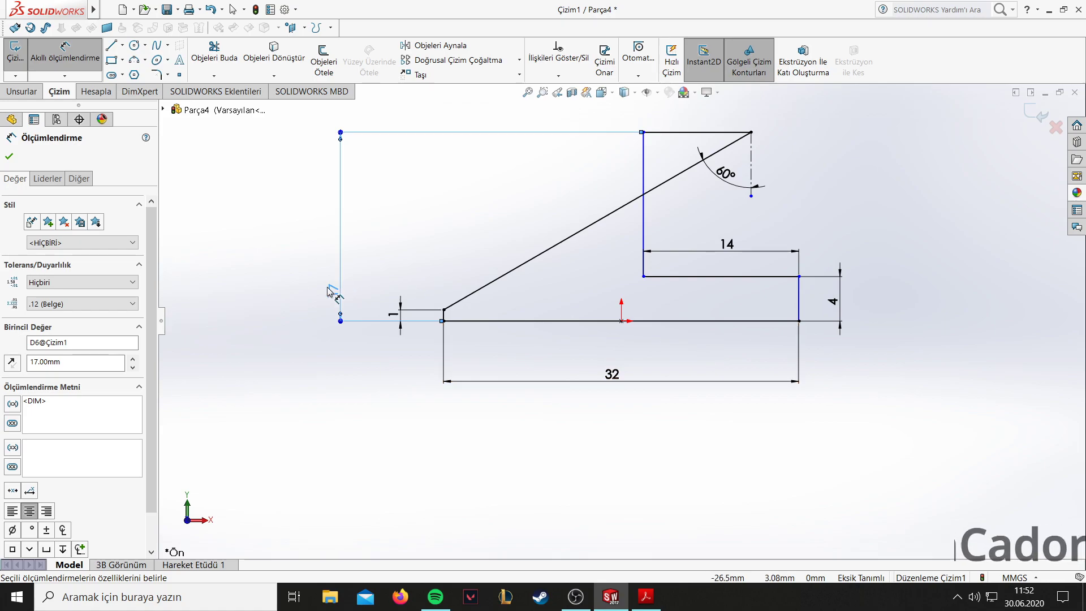
{"action": "double_click", "coordinate": [348, 298]}
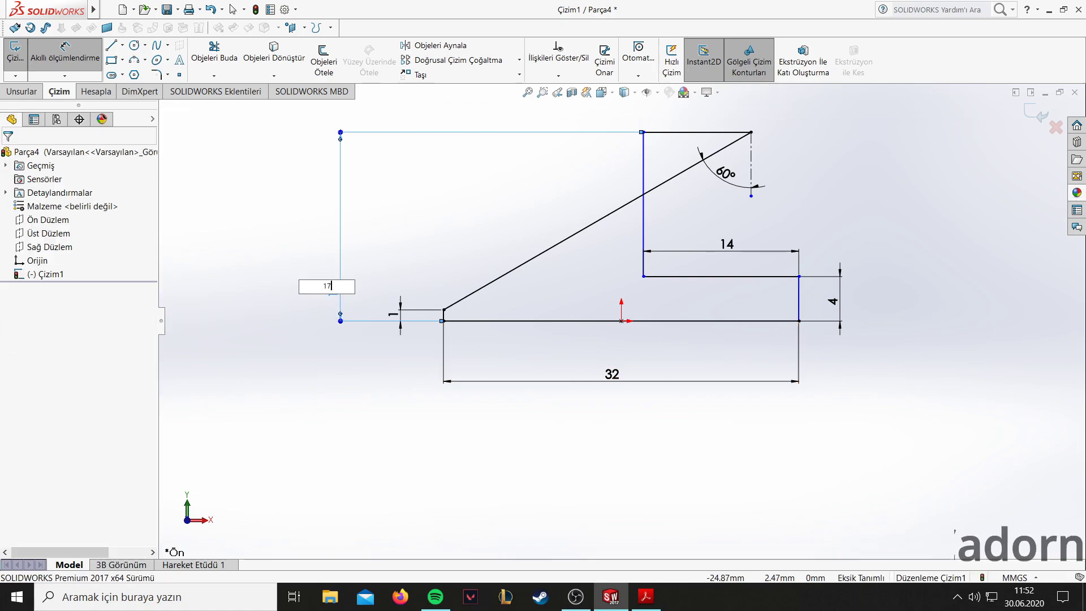
{"action": "key", "text": "Return"}
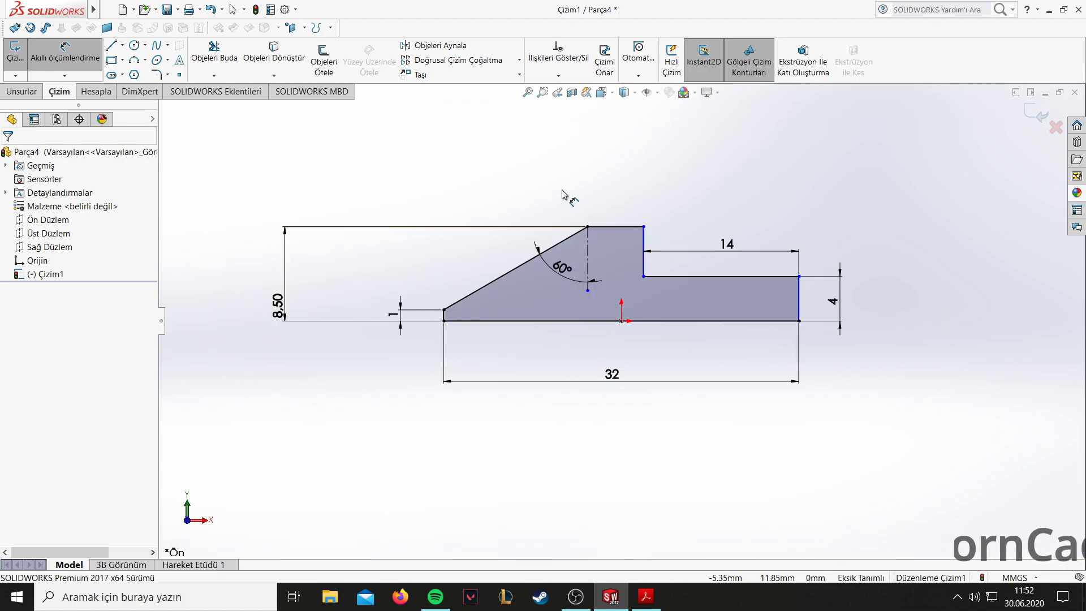
Try dragging the middle step edge right, undo it, and reselect the right vertical edge.
{"action": "left_click", "coordinate": [65, 67]}
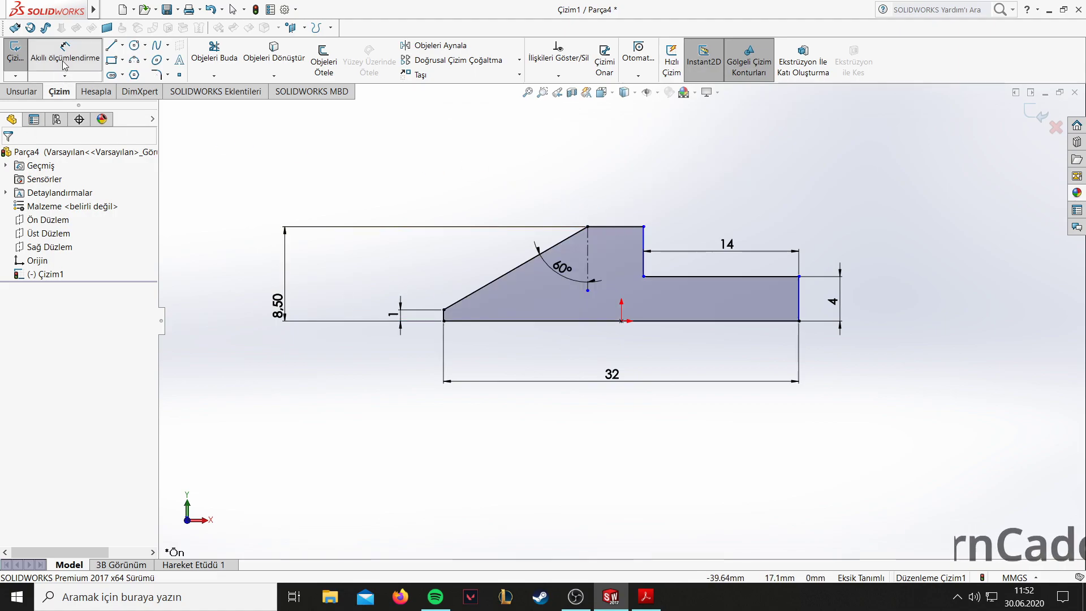
{"action": "left_click", "coordinate": [799, 299]}
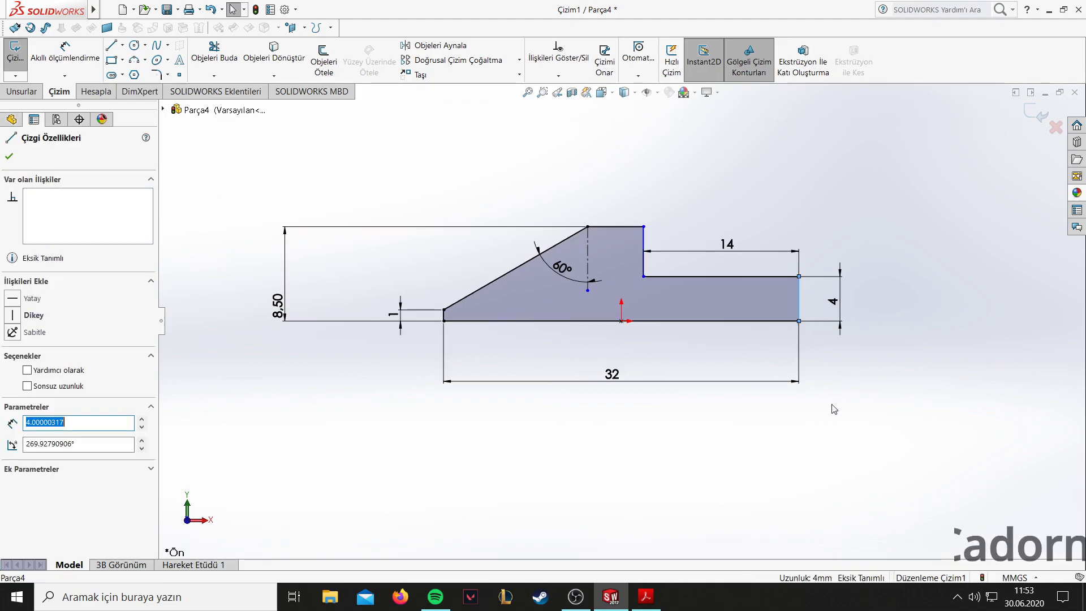
{"action": "mouse_move", "coordinate": [644, 265]}
{"action": "left_mouse_down"}
{"action": "mouse_move", "coordinate": [678, 263]}
{"action": "mouse_move", "coordinate": [653, 264]}
{"action": "left_mouse_up"}
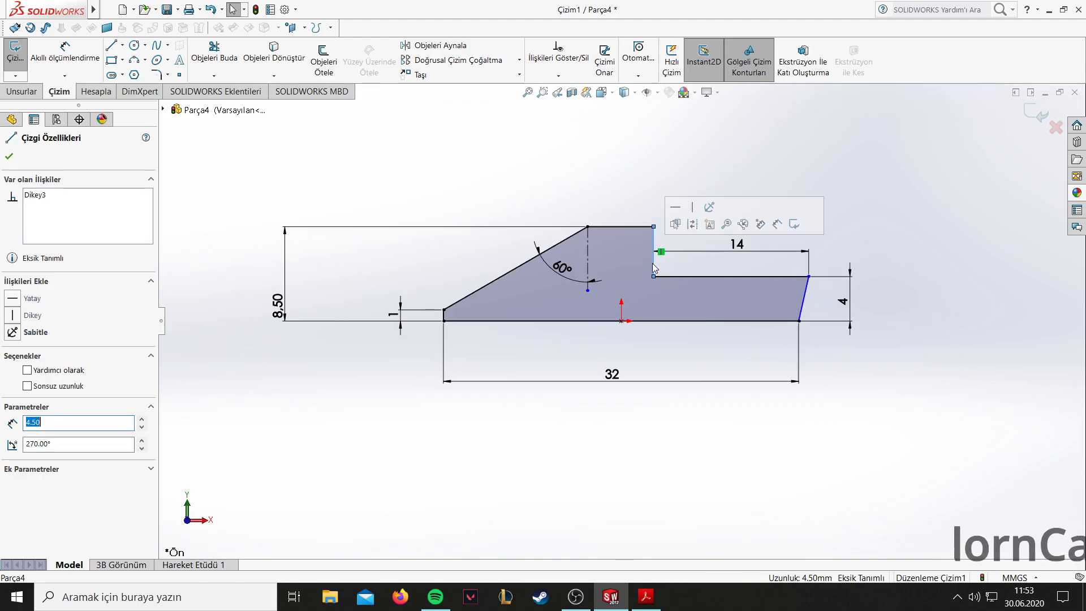
{"action": "left_click", "coordinate": [593, 205]}
{"action": "key", "text": "ctrl+z"}
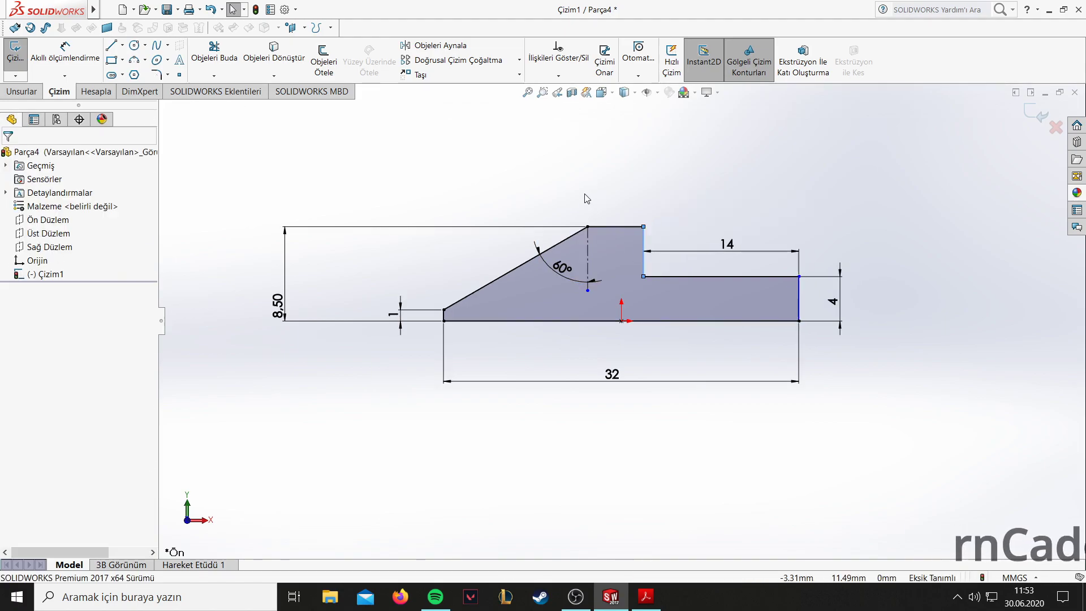
{"action": "left_click", "coordinate": [798, 300]}
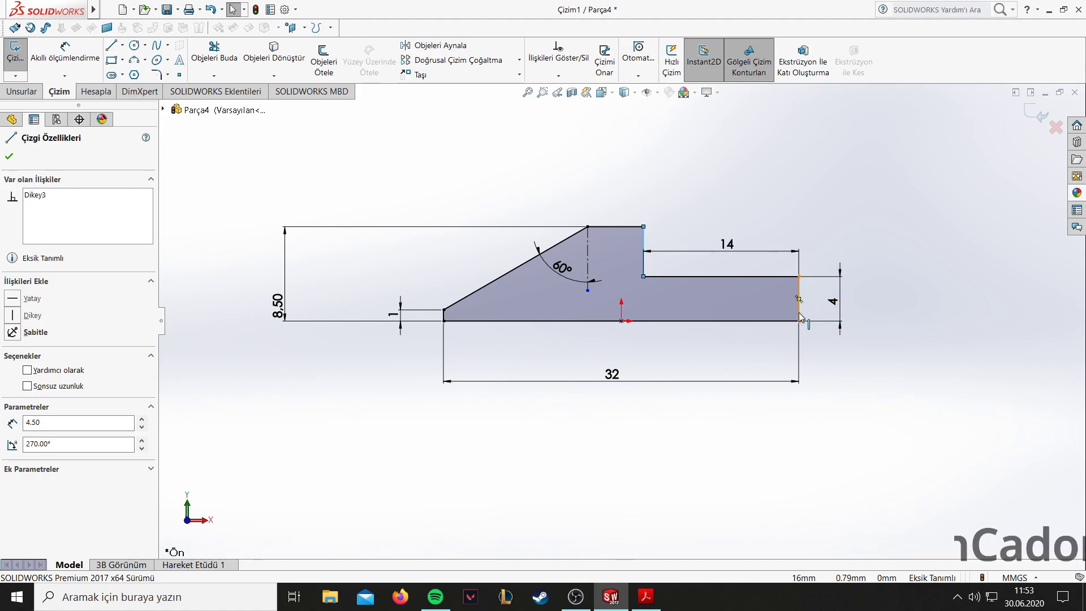
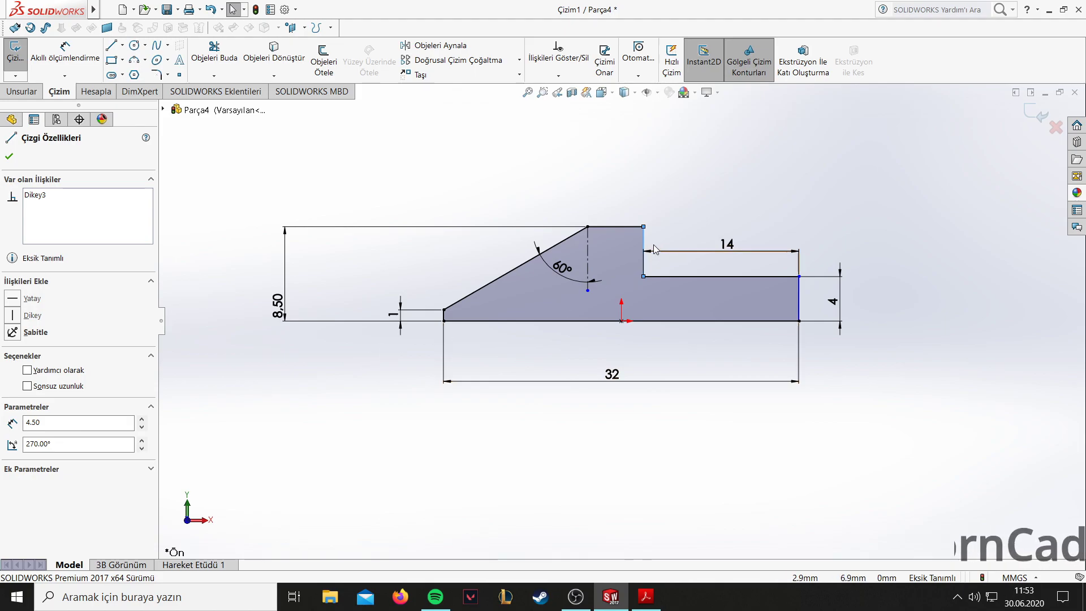
Add a Vertical relation aligning the profile's two step corner points.
{"action": "key", "text": "Escape"}
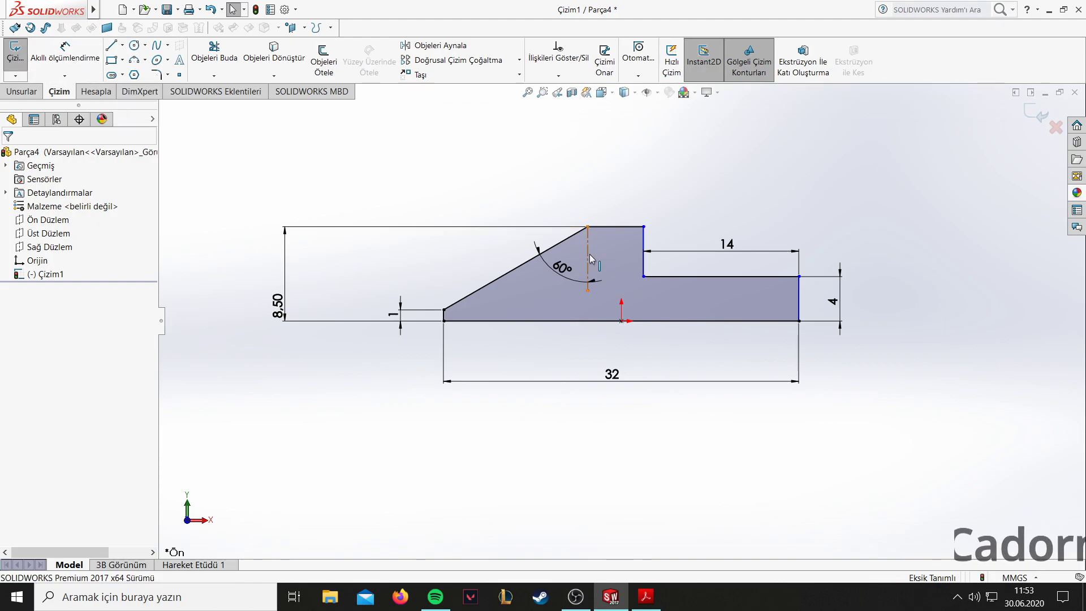
{"action": "left_click", "coordinate": [643, 276]}
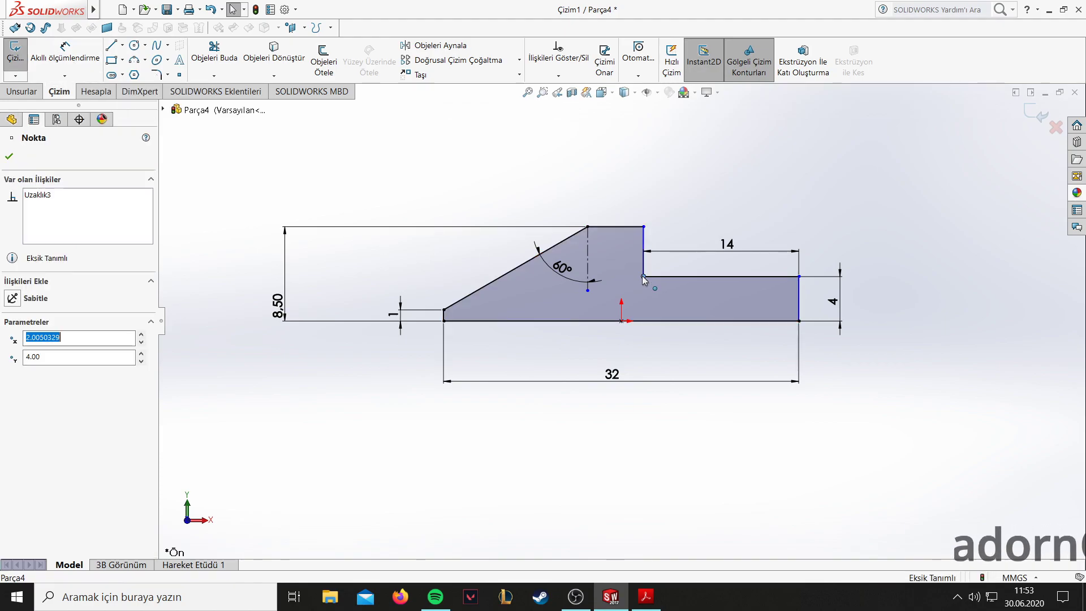
{"action": "left_click", "coordinate": [644, 227], "text": "ctrl"}
{"action": "left_click", "coordinate": [15, 372]}
{"action": "left_click", "coordinate": [9, 157]}
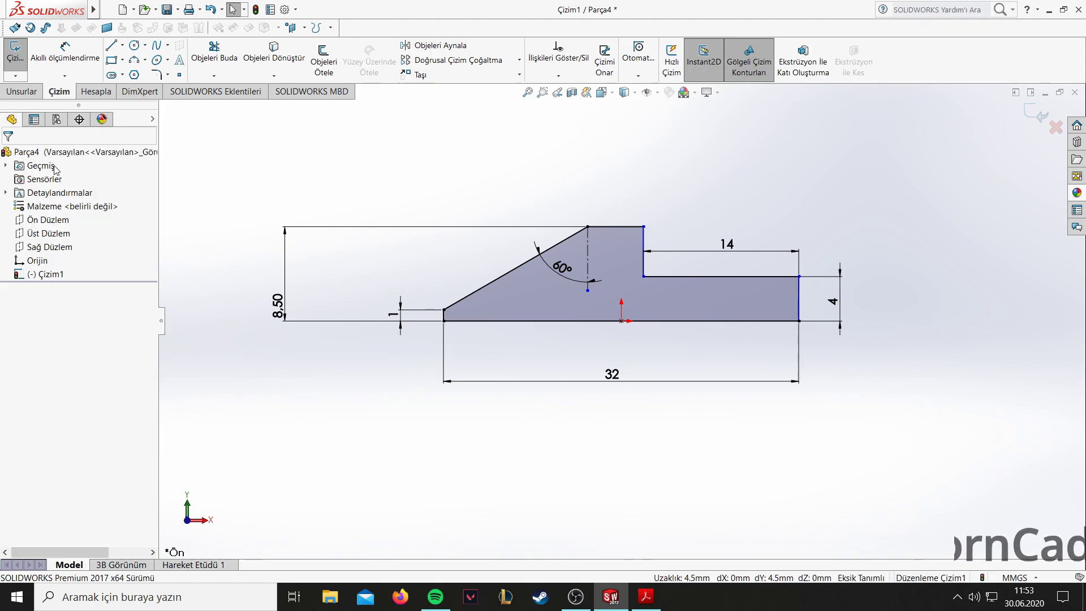
Make the right vertical edge and the step's vertical edge parallel.
{"action": "left_click", "coordinate": [800, 277]}
{"action": "left_click", "coordinate": [688, 366]}
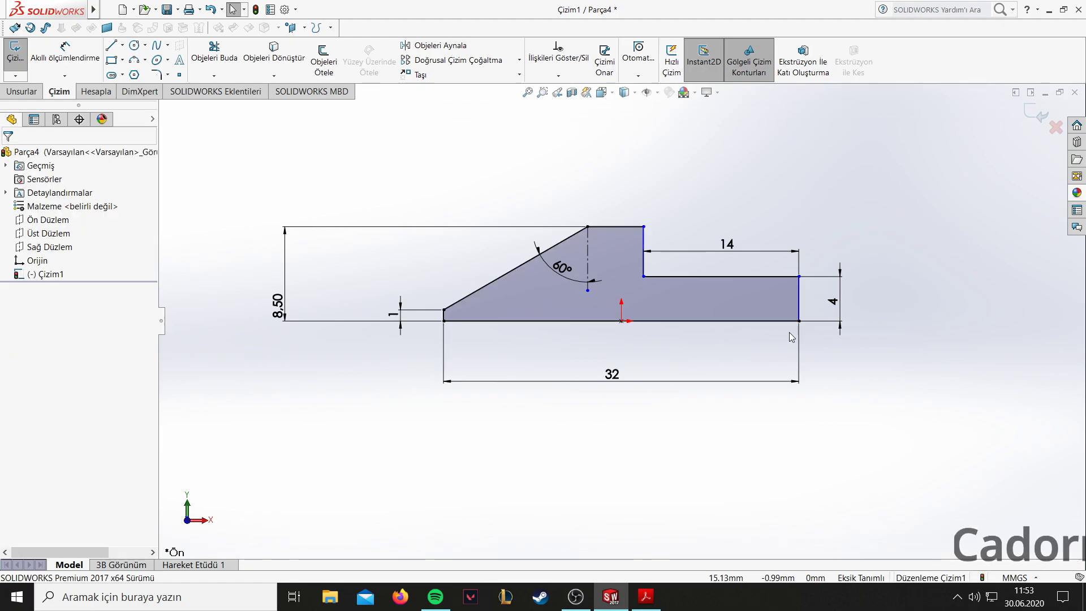
{"action": "left_click", "coordinate": [799, 293]}
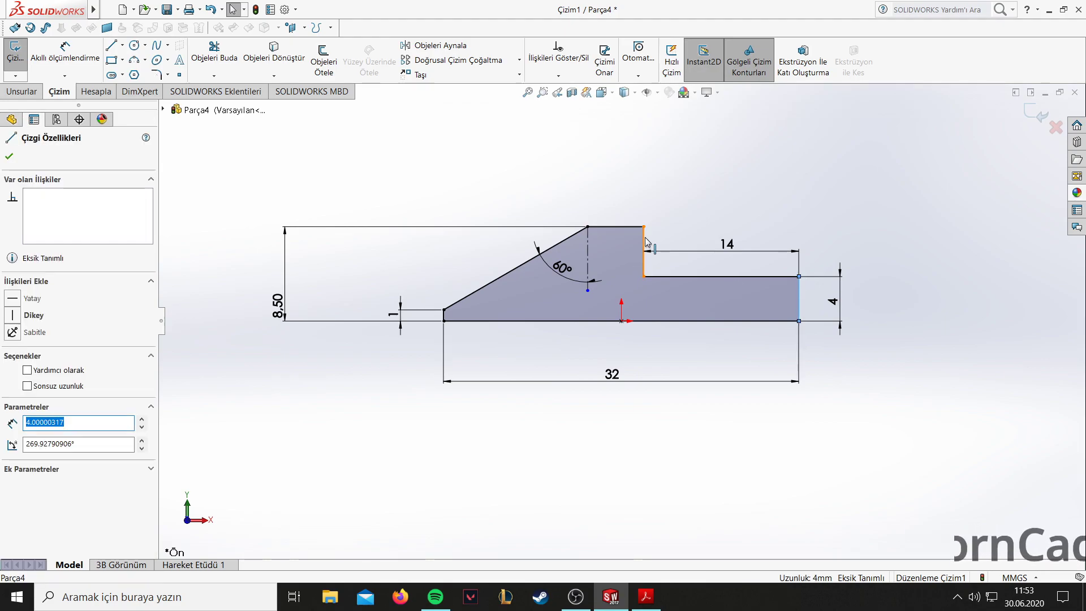
{"action": "left_click", "coordinate": [645, 238], "text": "ctrl"}
{"action": "left_click", "coordinate": [14, 424]}
{"action": "left_click", "coordinate": [8, 158]}
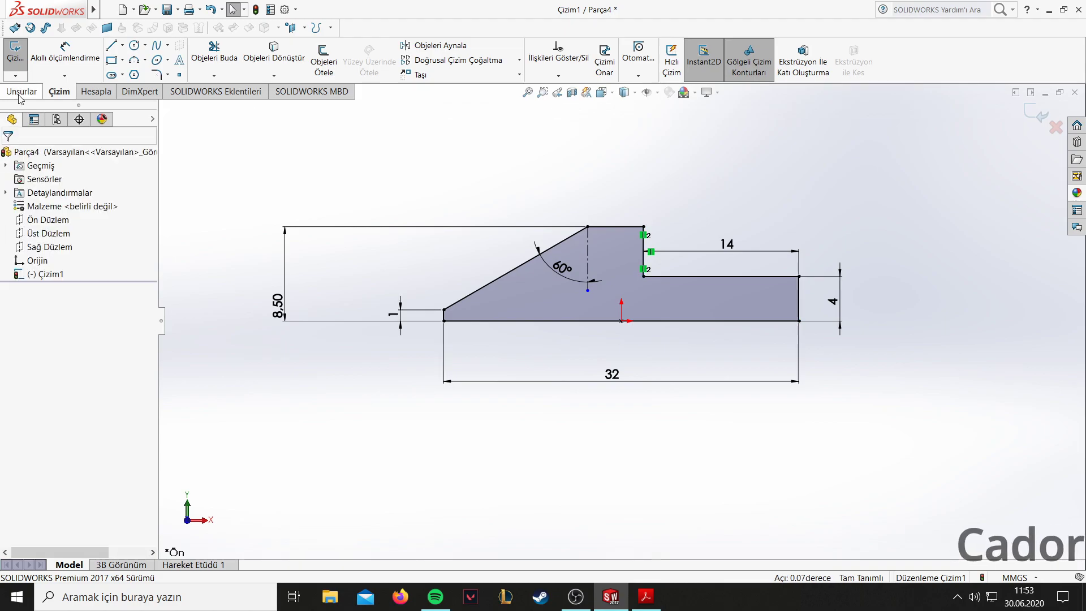
{"action": "left_click", "coordinate": [21, 92]}
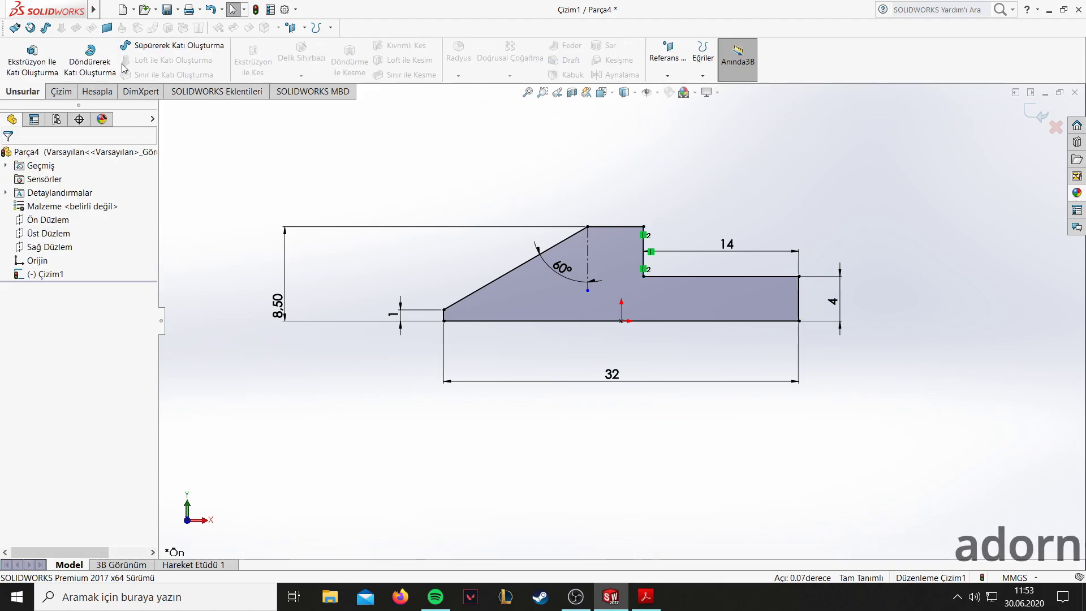
Revolve the profile 360° about its bottom 32 mm line into the cone-tipped shaft.
{"action": "left_click", "coordinate": [90, 61]}
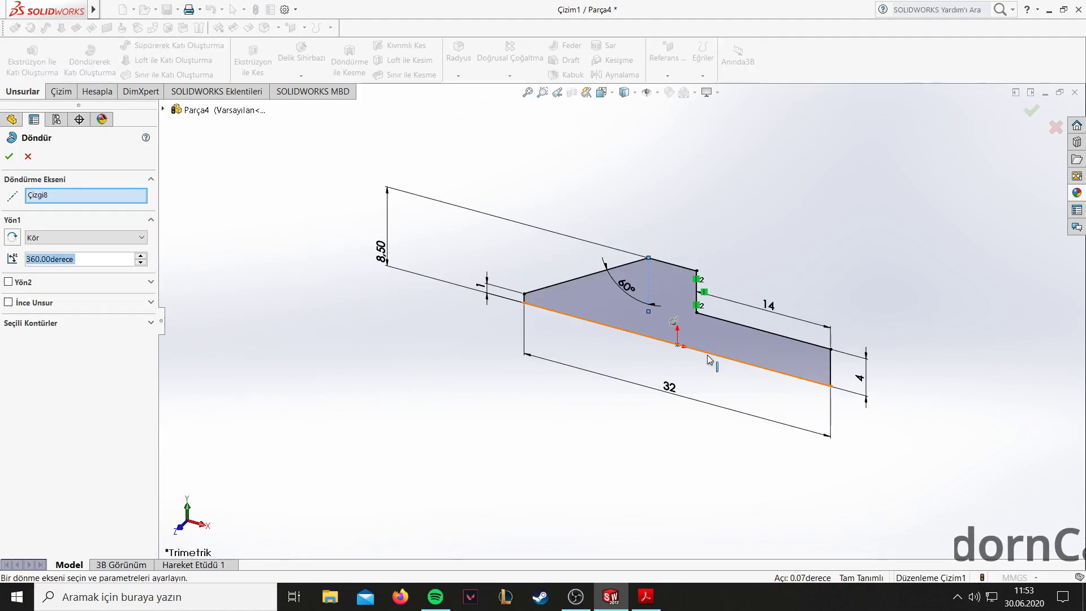
{"action": "left_click", "coordinate": [707, 356]}
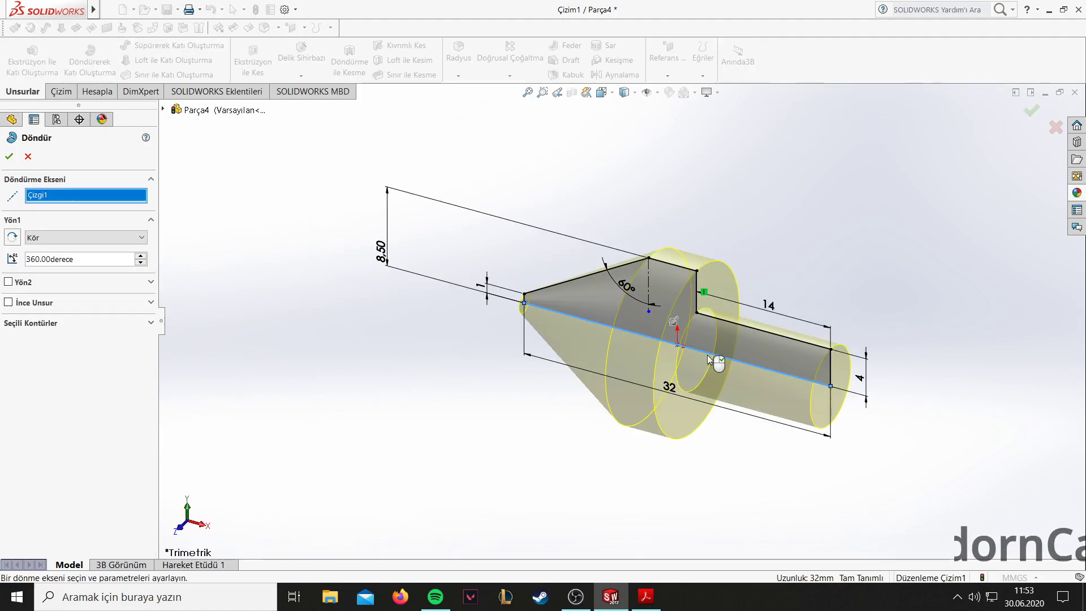
{"action": "left_click", "coordinate": [6, 157]}
{"action": "mouse_move", "coordinate": [431, 304]}
{"action": "middle_mouse_down"}
{"action": "mouse_move", "coordinate": [465, 346]}
{"action": "mouse_move", "coordinate": [497, 266]}
{"action": "mouse_move", "coordinate": [269, 347]}
{"action": "mouse_move", "coordinate": [651, 381]}
{"action": "mouse_move", "coordinate": [749, 160]}
{"action": "mouse_move", "coordinate": [817, 283]}
{"action": "mouse_move", "coordinate": [841, 233]}
{"action": "mouse_move", "coordinate": [669, 362]}
{"action": "mouse_move", "coordinate": [812, 250]}
{"action": "mouse_move", "coordinate": [607, 257]}
{"action": "middle_mouse_up"}
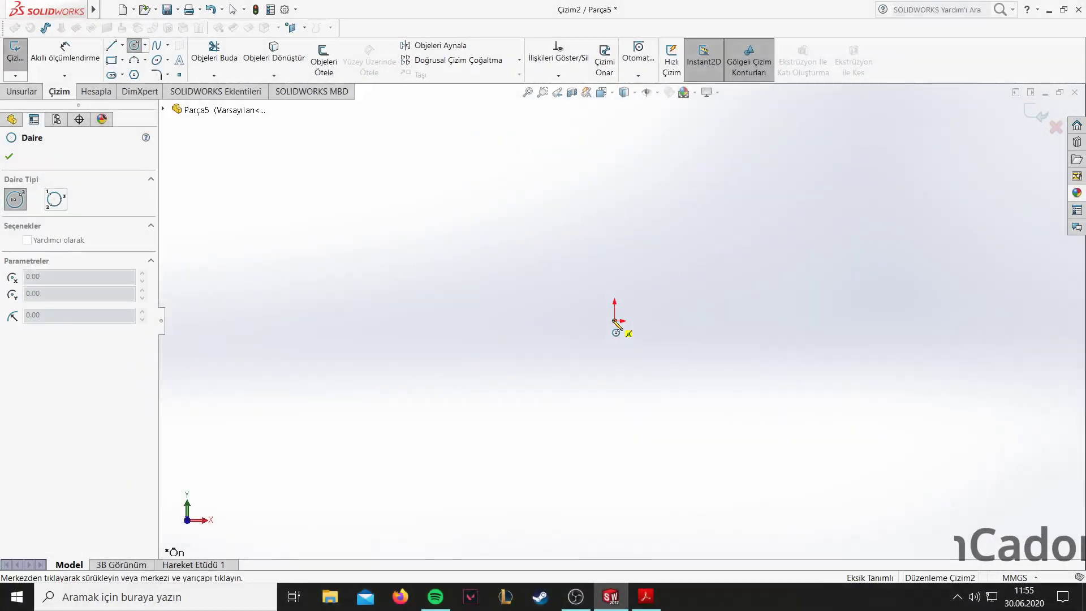
Sketch a circle centred on the origin and dimension it to Ø9.
{"action": "left_click_drag", "start_coordinate": [615, 321], "coordinate": [658, 345]}
{"action": "right_click_drag", "start_coordinate": [657, 345], "coordinate": [596, 249]}
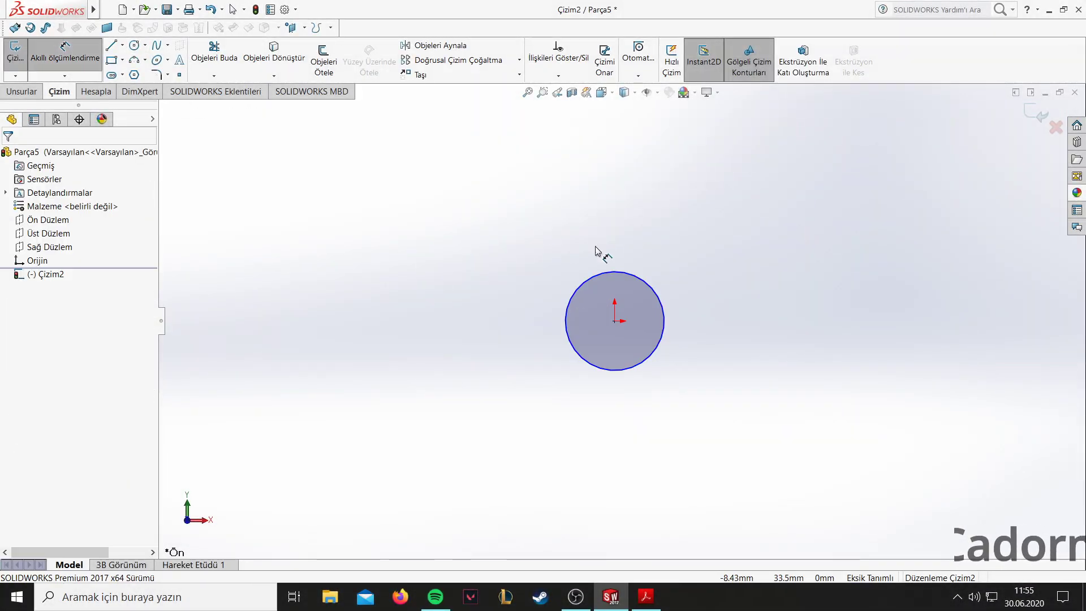
{"action": "left_click", "coordinate": [633, 277]}
{"action": "left_click", "coordinate": [616, 215]}
{"action": "type", "text": "9"}
{"action": "key", "text": "Return"}
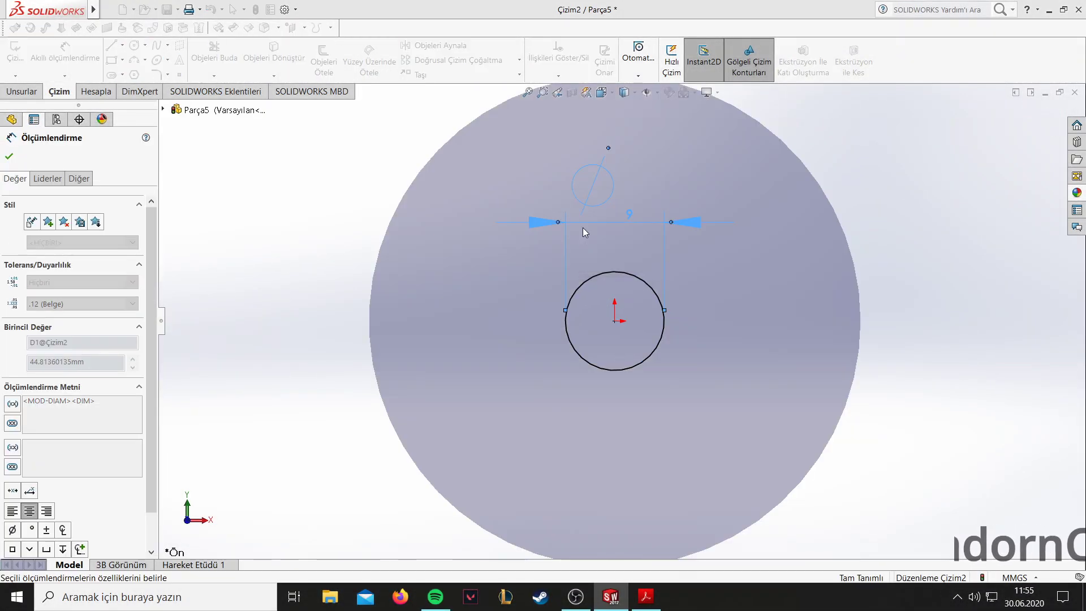
{"action": "left_click", "coordinate": [8, 156]}
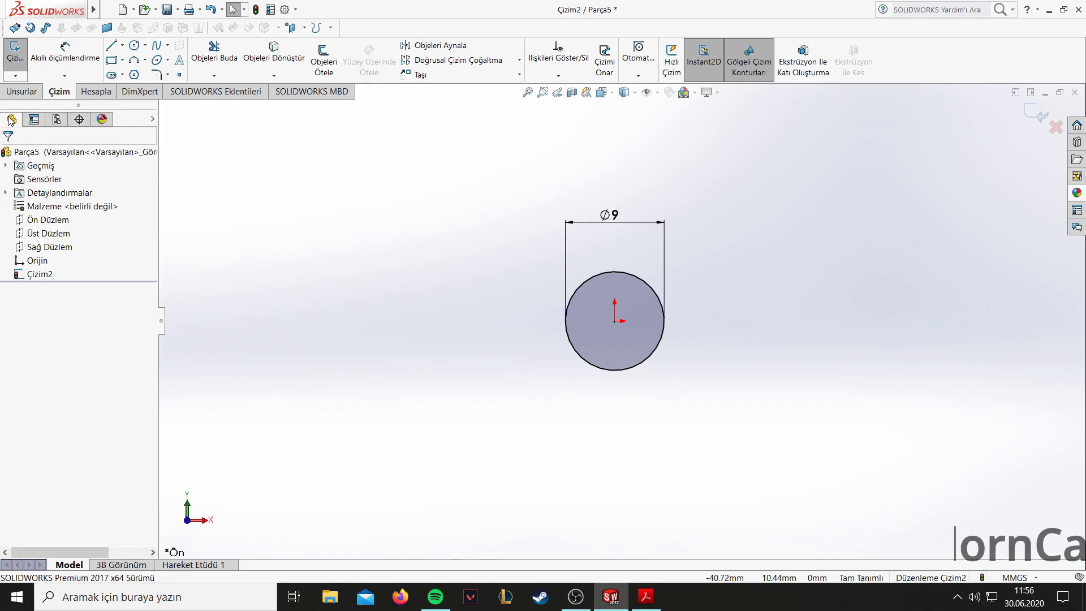
Extrude the circle Mid Plane to 90 mm into a solid rod.
{"action": "left_click", "coordinate": [21, 92]}
{"action": "left_click", "coordinate": [32, 56]}
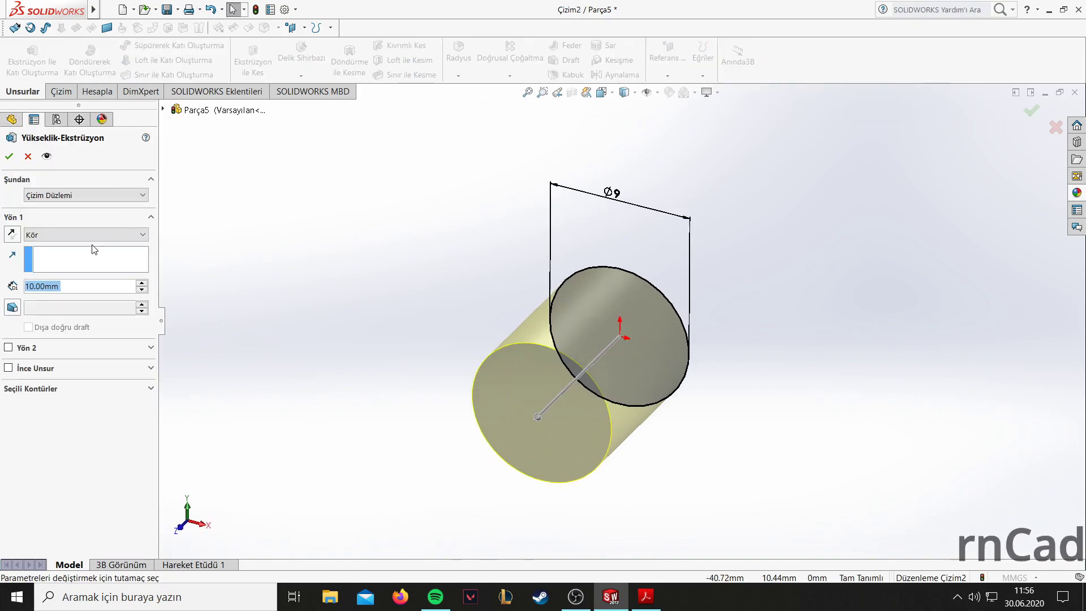
{"action": "left_click", "coordinate": [62, 235]}
{"action": "left_click", "coordinate": [74, 293]}
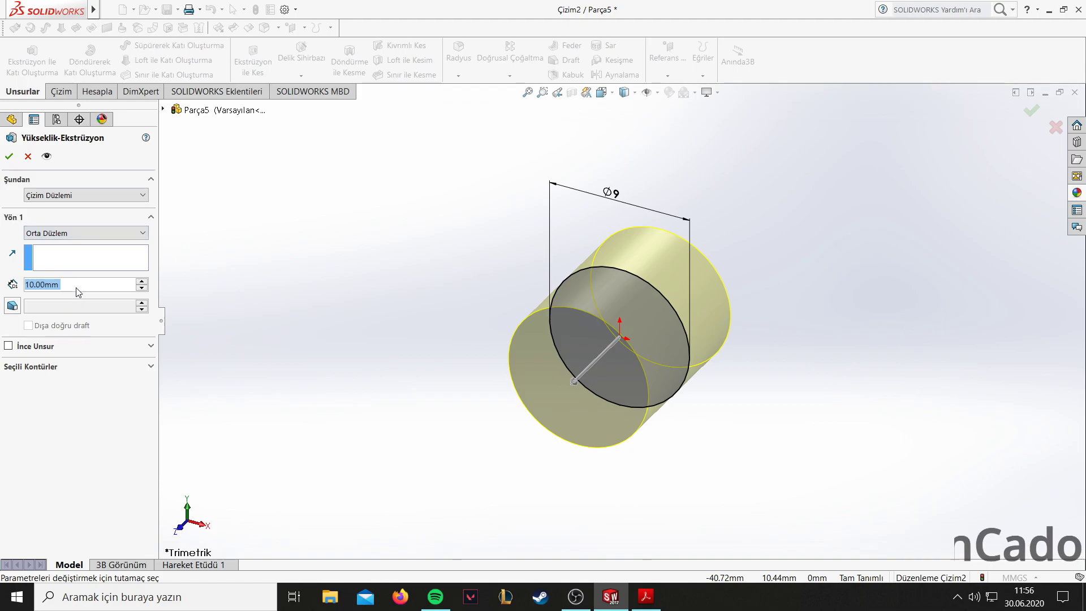
{"action": "type", "text": "90"}
{"action": "key", "text": "Return"}
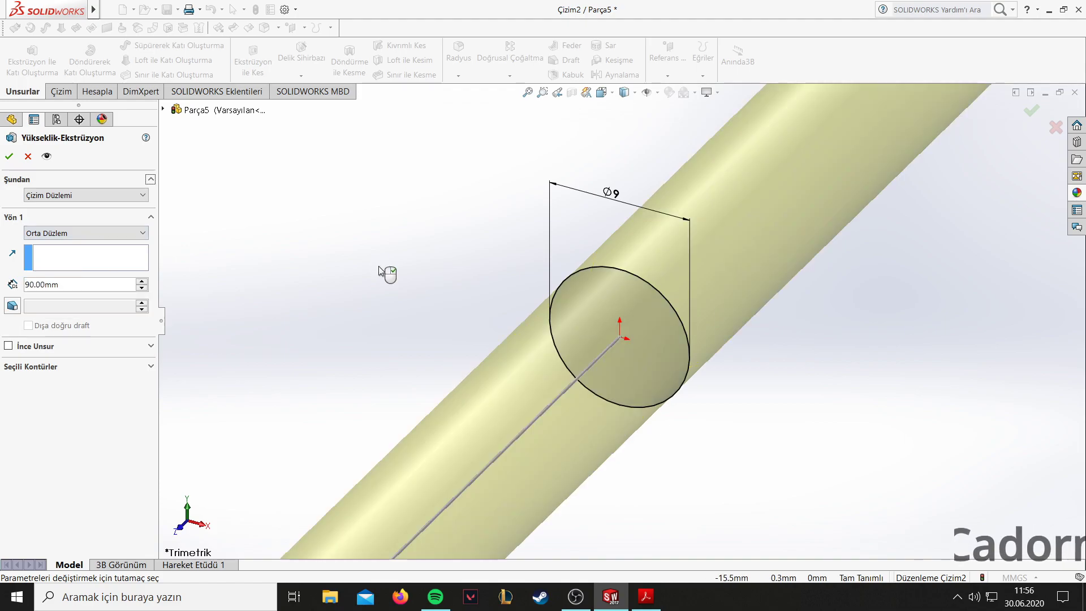
{"action": "scroll", "coordinate": [388, 283], "scroll_direction": "up", "scroll_amount": 3}
{"action": "scroll", "coordinate": [379, 293], "scroll_direction": "up", "scroll_amount": 1}
{"action": "middle_click_drag", "start_coordinate": [368, 321], "coordinate": [360, 276]}
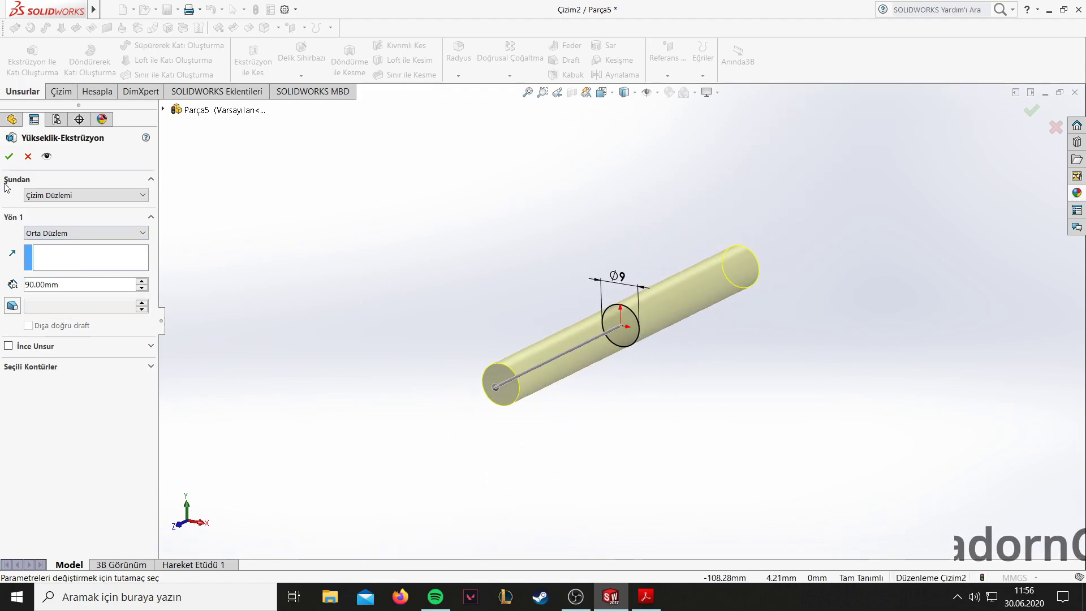
{"action": "left_click", "coordinate": [9, 161]}
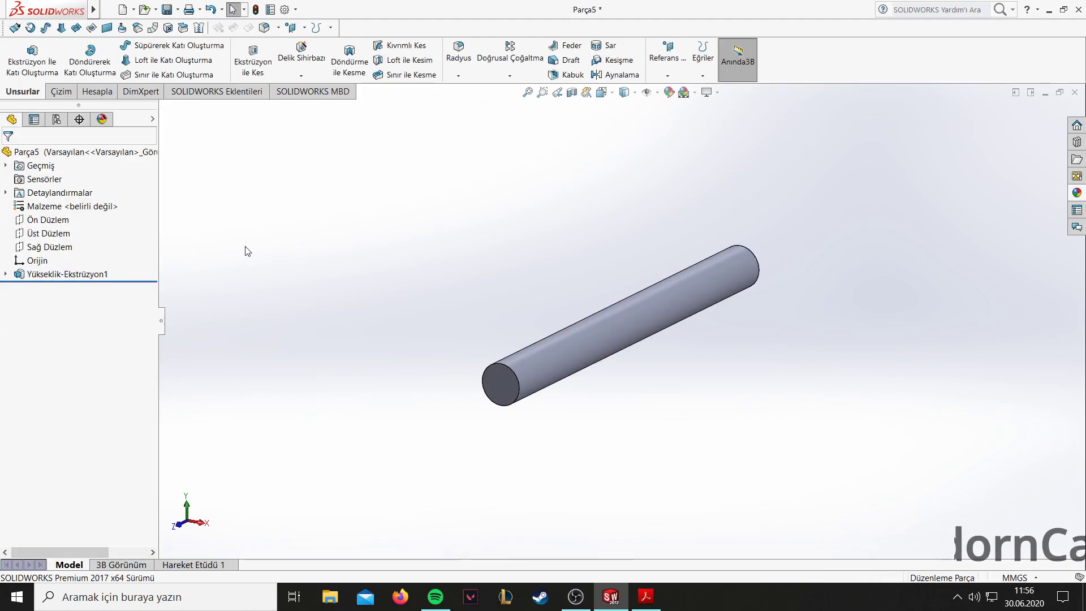
Add a 9 mm dome to one end face of the rod.
{"action": "left_click", "coordinate": [509, 389]}
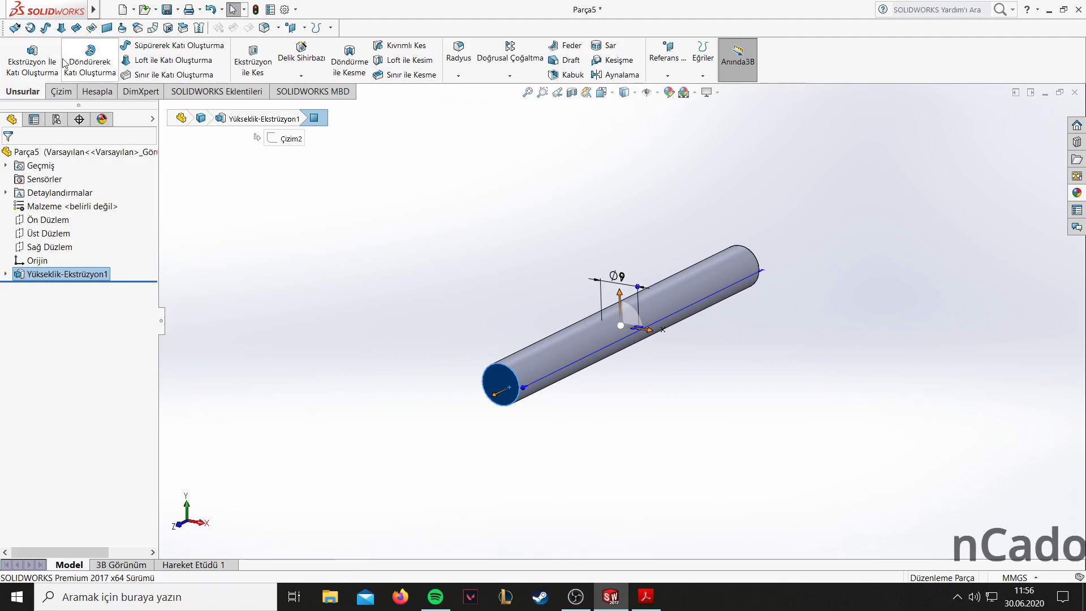
{"action": "left_click", "coordinate": [147, 10]}
{"action": "mouse_move", "coordinate": [244, 56]}
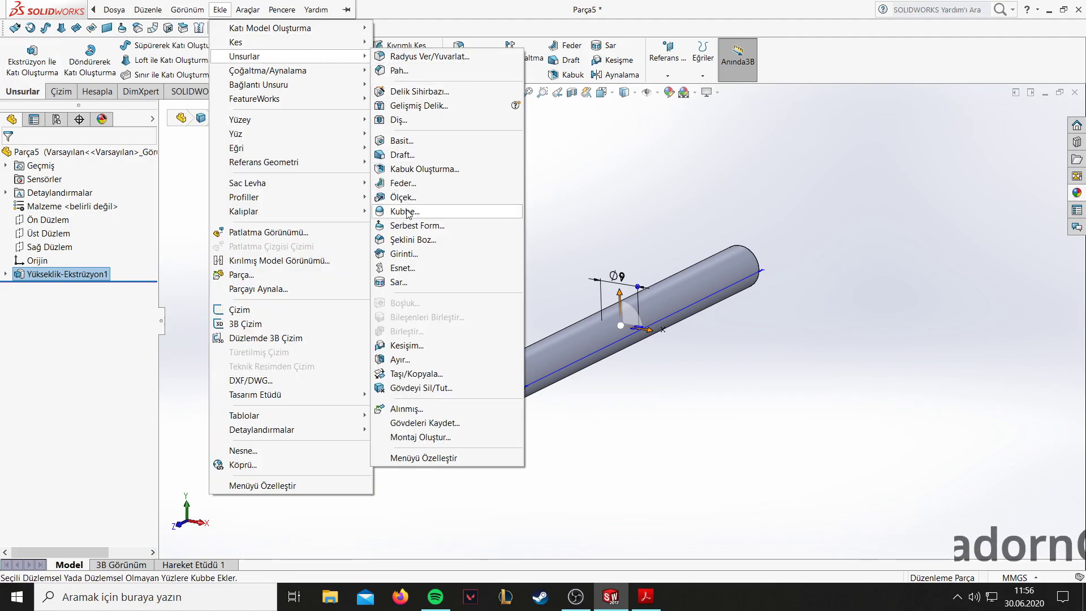
{"action": "left_click", "coordinate": [407, 211]}
{"action": "middle_click_drag", "start_coordinate": [283, 297], "coordinate": [352, 301]}
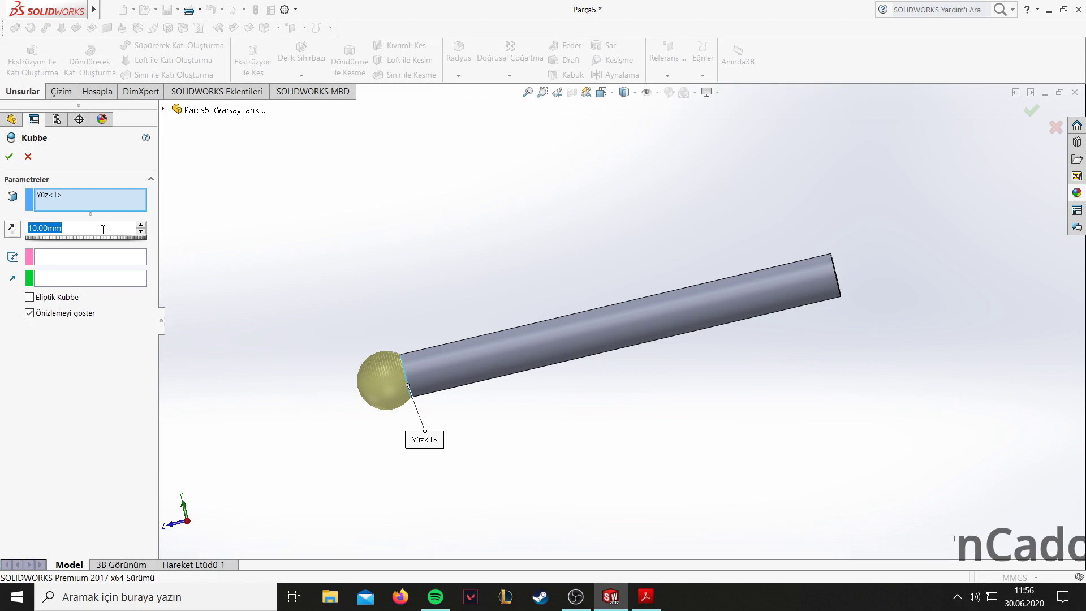
{"action": "type", "text": "9"}
{"action": "key", "text": "Return"}
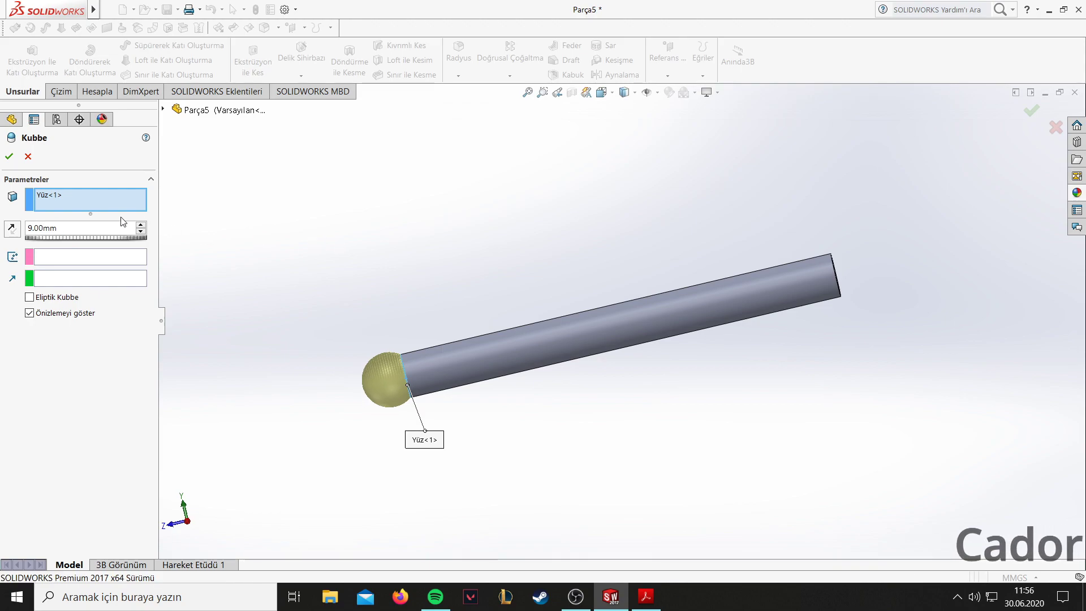
{"action": "type", "text": "7"}
{"action": "key", "text": "Return"}
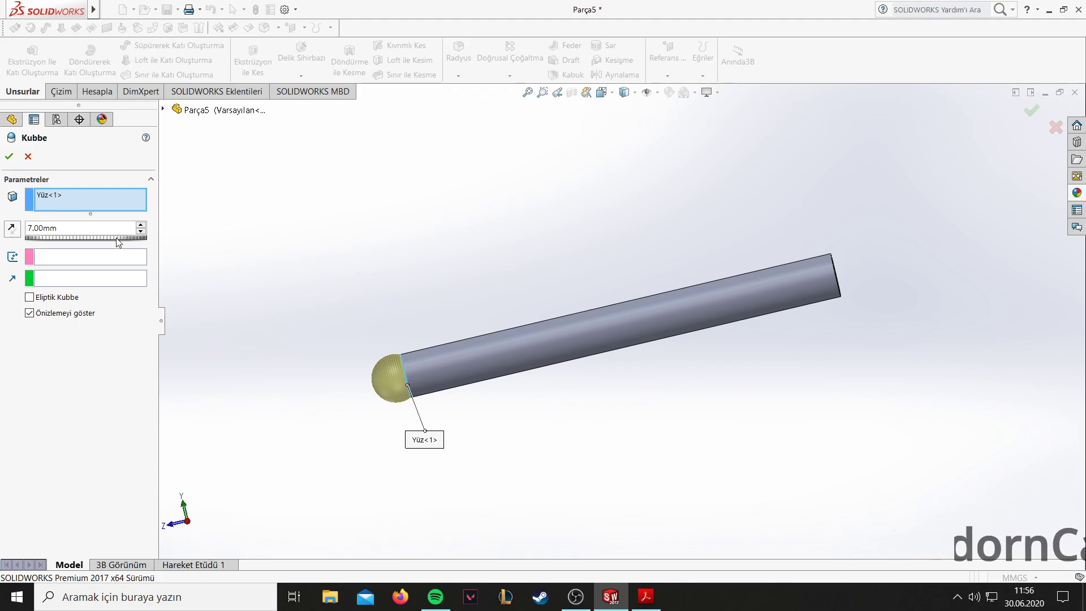
{"action": "type", "text": "9"}
{"action": "key", "text": "Return"}
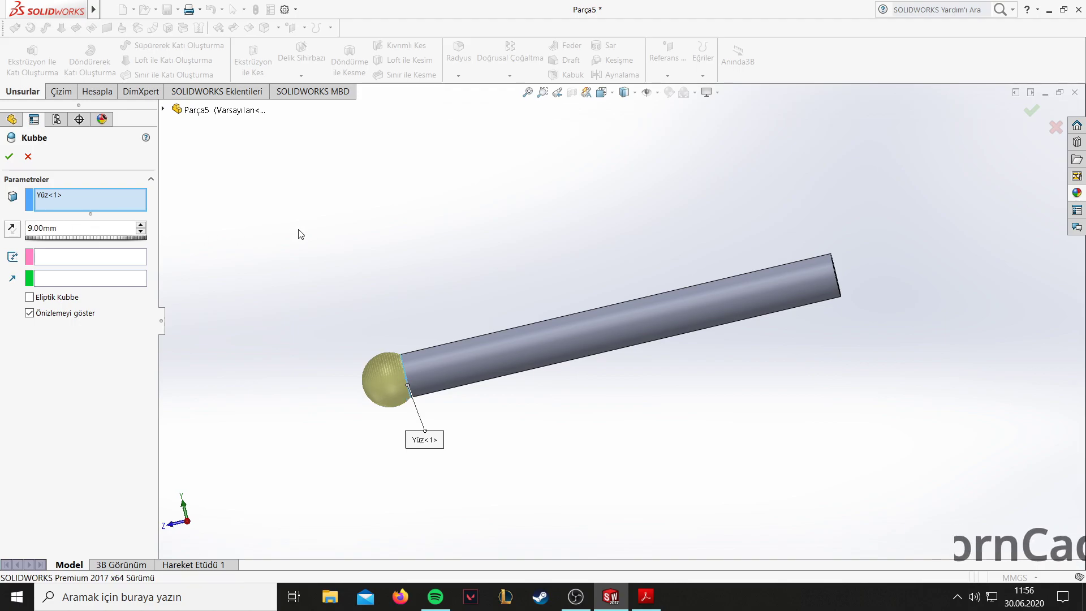
{"action": "left_click", "coordinate": [10, 154]}
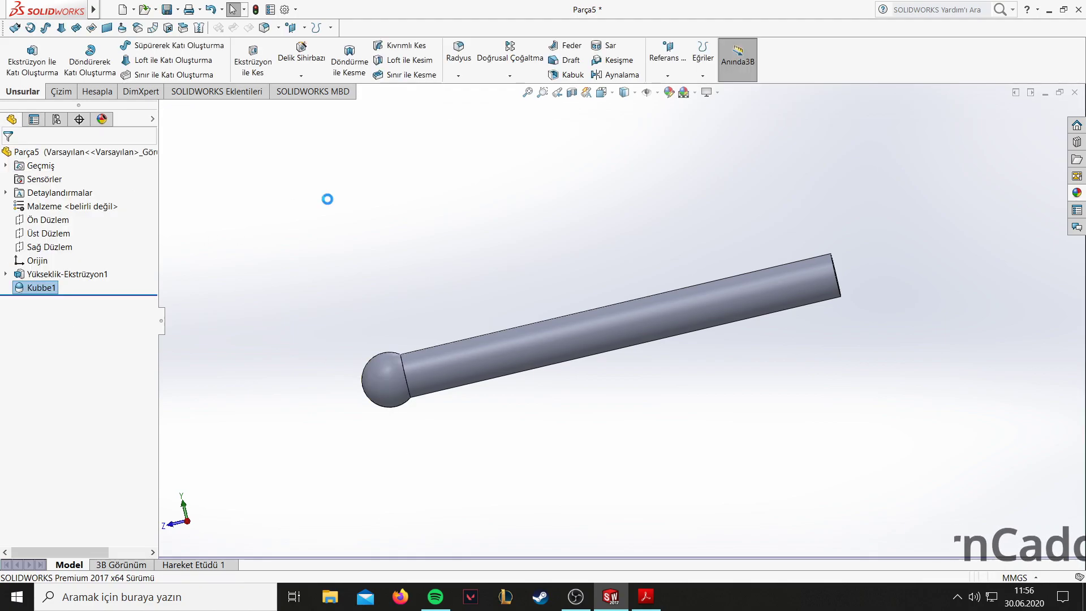
Add a matching 9 mm dome to the rod's opposite end face.
{"action": "mouse_move", "coordinate": [738, 226]}
{"action": "middle_mouse_down"}
{"action": "mouse_move", "coordinate": [753, 274]}
{"action": "mouse_move", "coordinate": [615, 236]}
{"action": "middle_mouse_up"}
{"action": "left_click", "coordinate": [753, 274]}
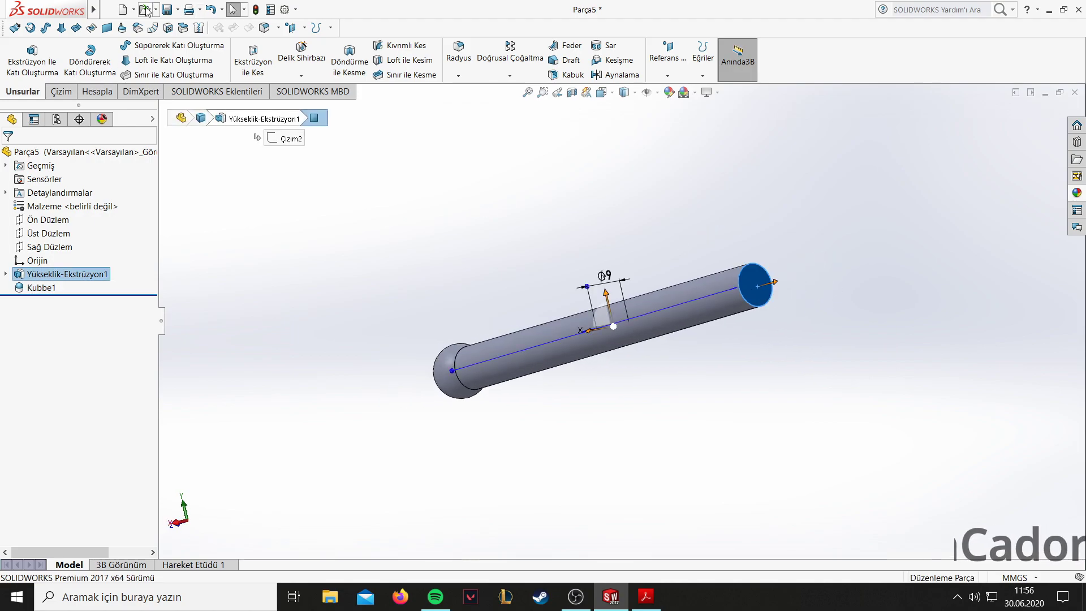
{"action": "left_click", "coordinate": [220, 9]}
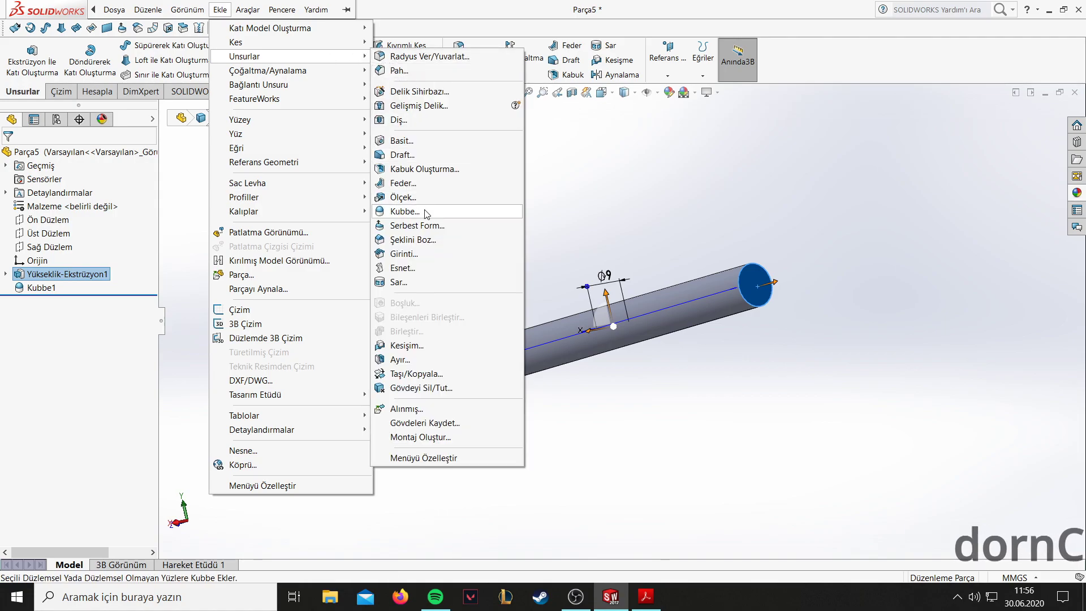
{"action": "mouse_move", "coordinate": [244, 56]}
{"action": "left_click", "coordinate": [416, 215]}
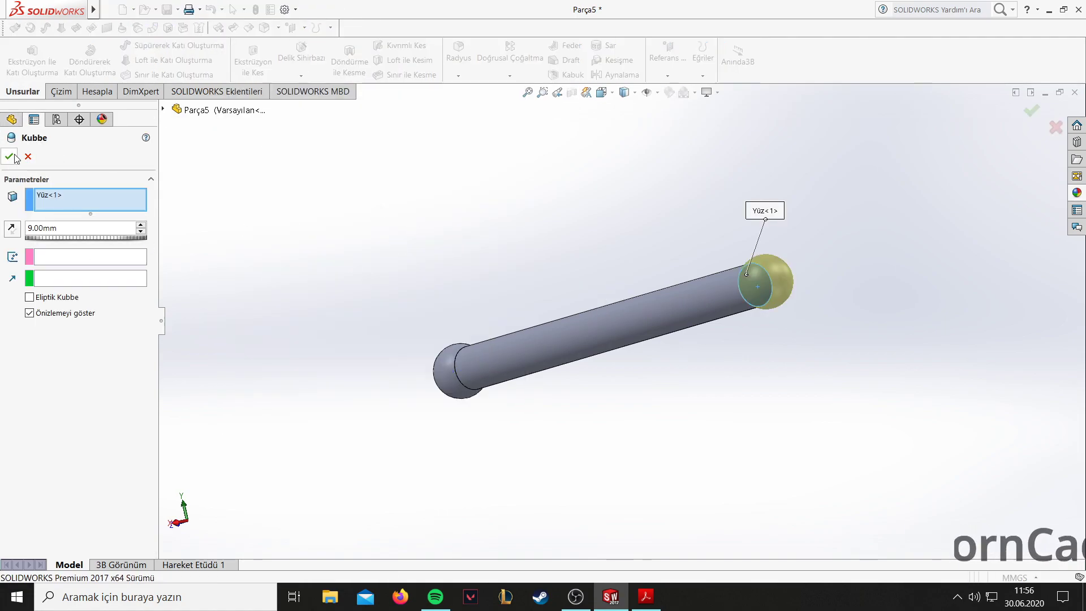
{"action": "left_click", "coordinate": [15, 155]}
{"action": "middle_click_drag", "start_coordinate": [477, 242], "coordinate": [562, 240]}
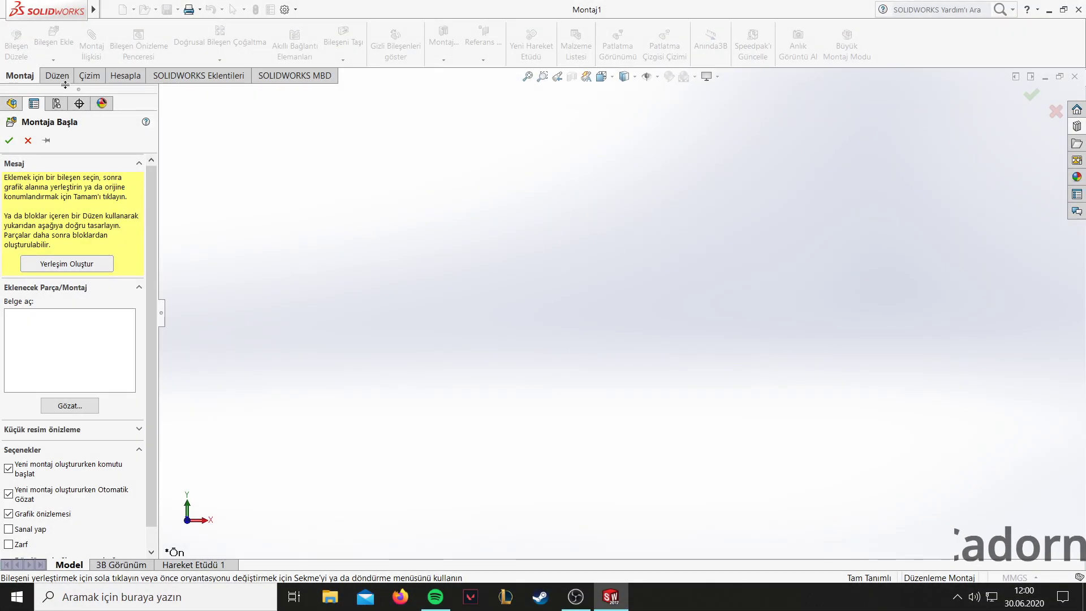
Place the orange bracket Montaj10.1 as the first assembly component, viewed isometric.
{"action": "left_click", "coordinate": [75, 405]}
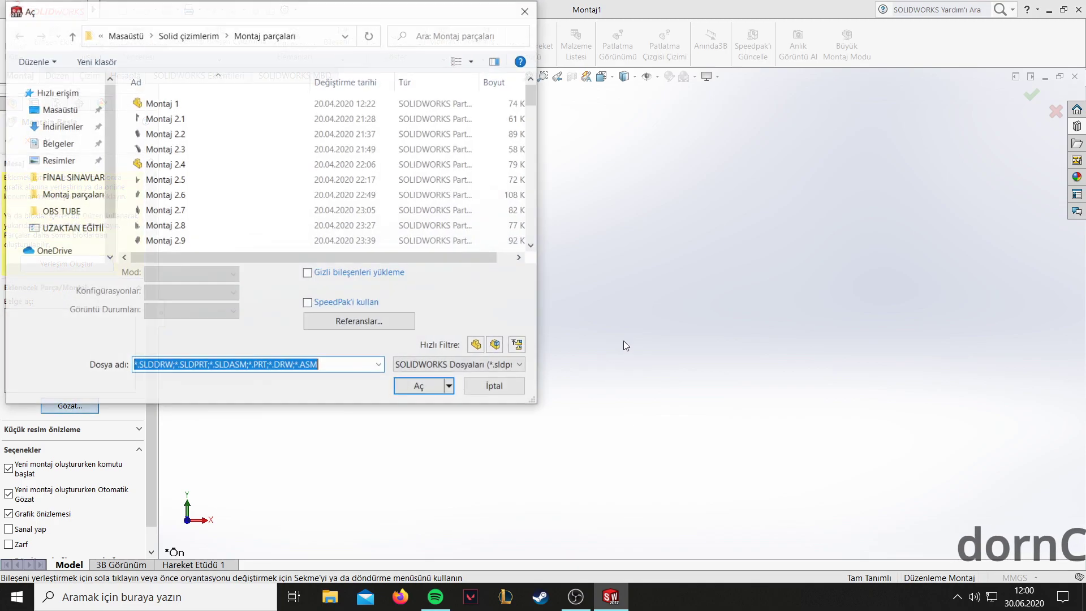
{"action": "mouse_move", "coordinate": [528, 102]}
{"action": "left_mouse_down"}
{"action": "mouse_move", "coordinate": [526, 229]}
{"action": "mouse_move", "coordinate": [481, 293]}
{"action": "left_mouse_up"}
{"action": "left_click_drag", "start_coordinate": [538, 107], "coordinate": [531, 227]}
{"action": "scroll", "coordinate": [229, 183], "scroll_direction": "up", "scroll_amount": 2}
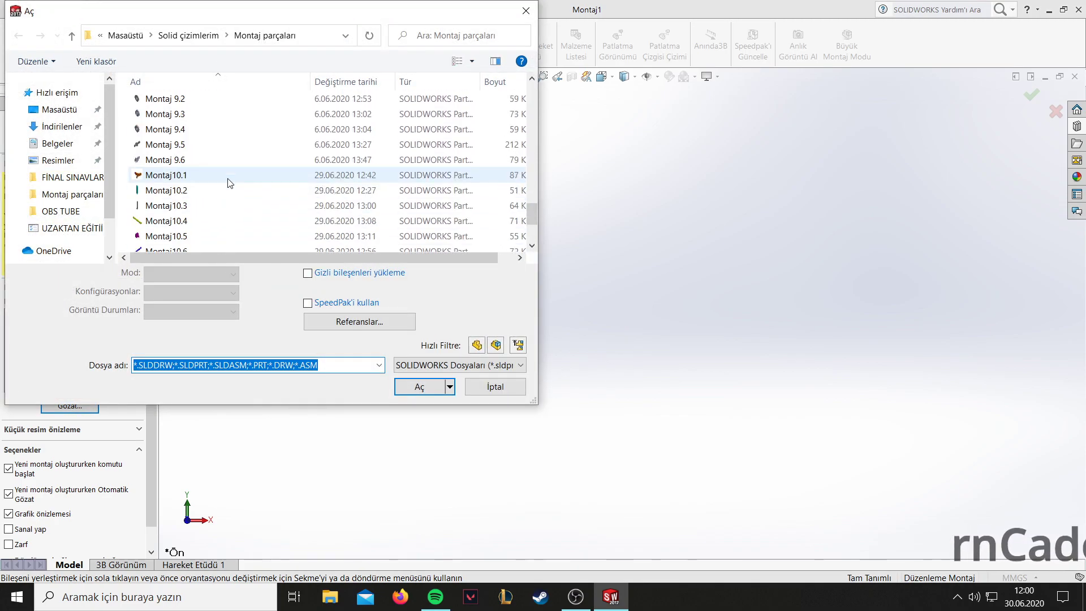
{"action": "left_click", "coordinate": [195, 175]}
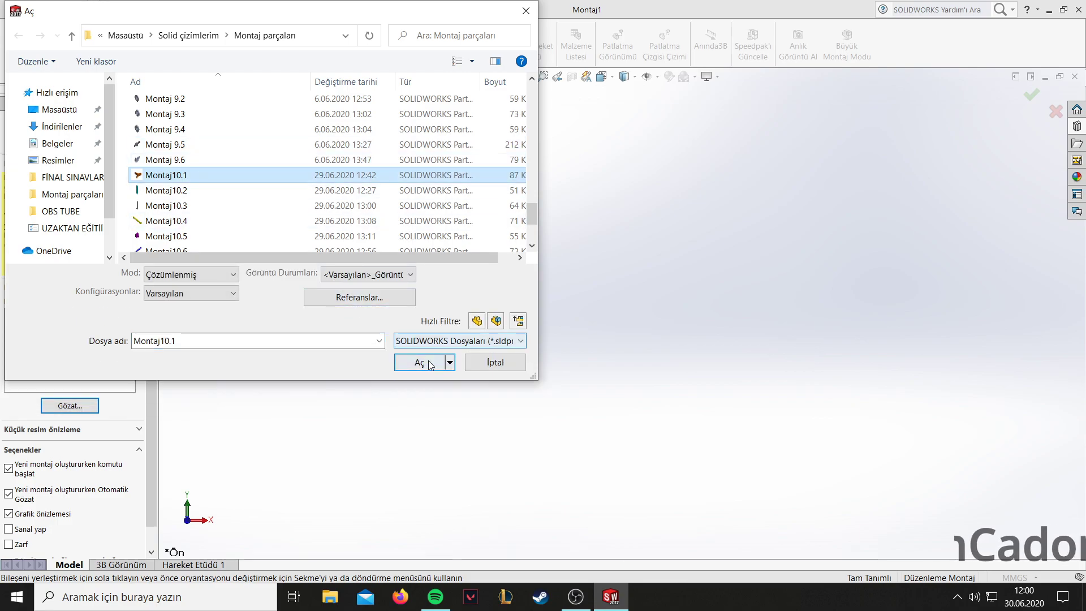
{"action": "left_click", "coordinate": [431, 363]}
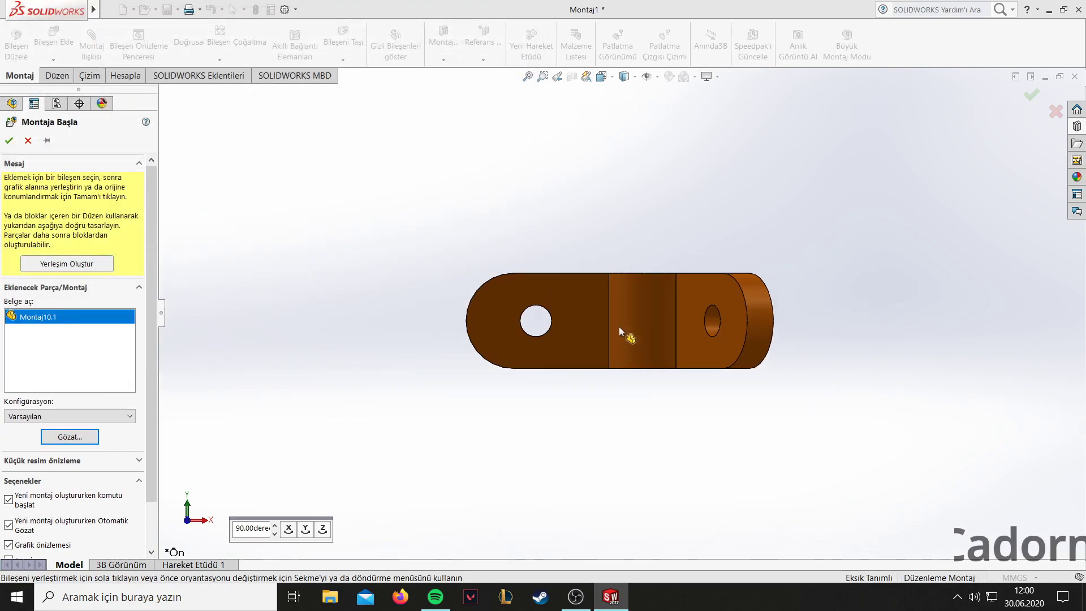
{"action": "left_click", "coordinate": [577, 324]}
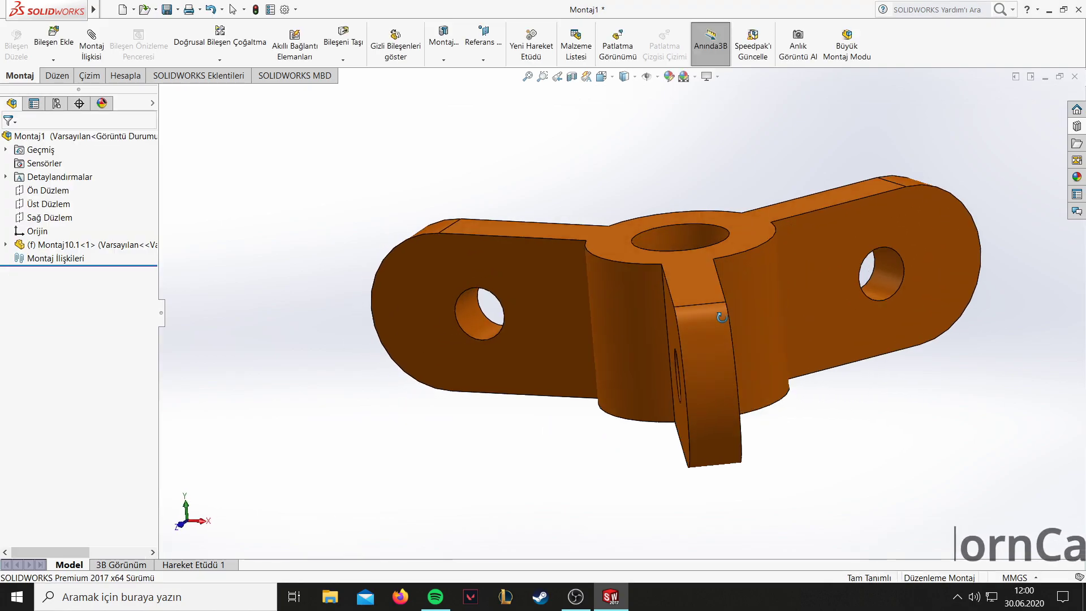
{"action": "middle_click_drag", "start_coordinate": [730, 312], "coordinate": [622, 351]}
{"action": "scroll", "coordinate": [565, 361], "scroll_direction": "up", "scroll_amount": 3}
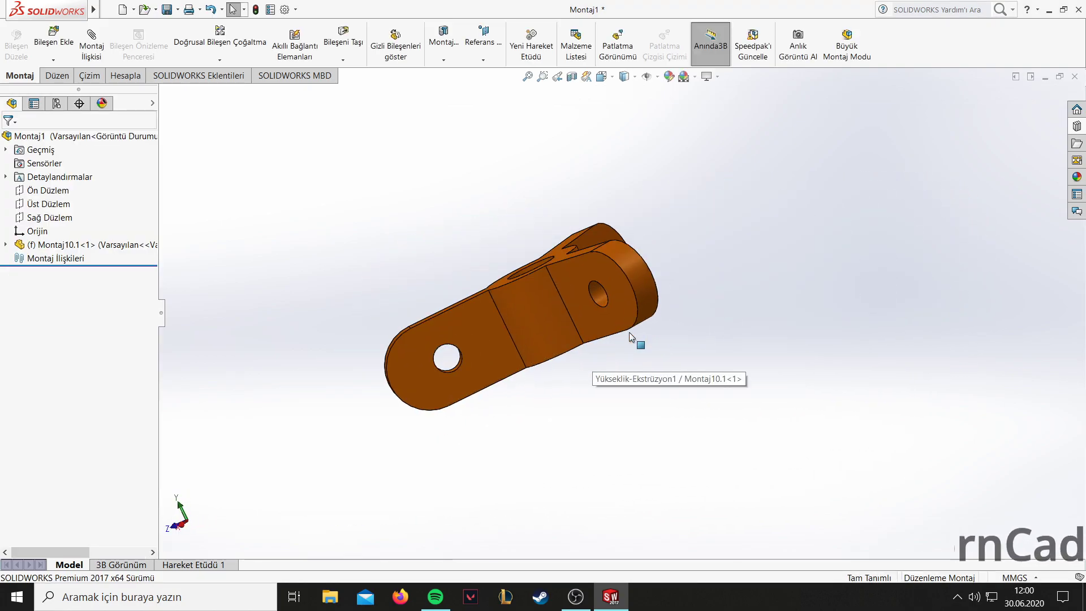
{"action": "key", "text": "ctrl+7"}
{"action": "scroll", "coordinate": [663, 436], "scroll_direction": "up", "scroll_amount": 2}
{"action": "middle_click_drag", "start_coordinate": [663, 437], "coordinate": [544, 360]}
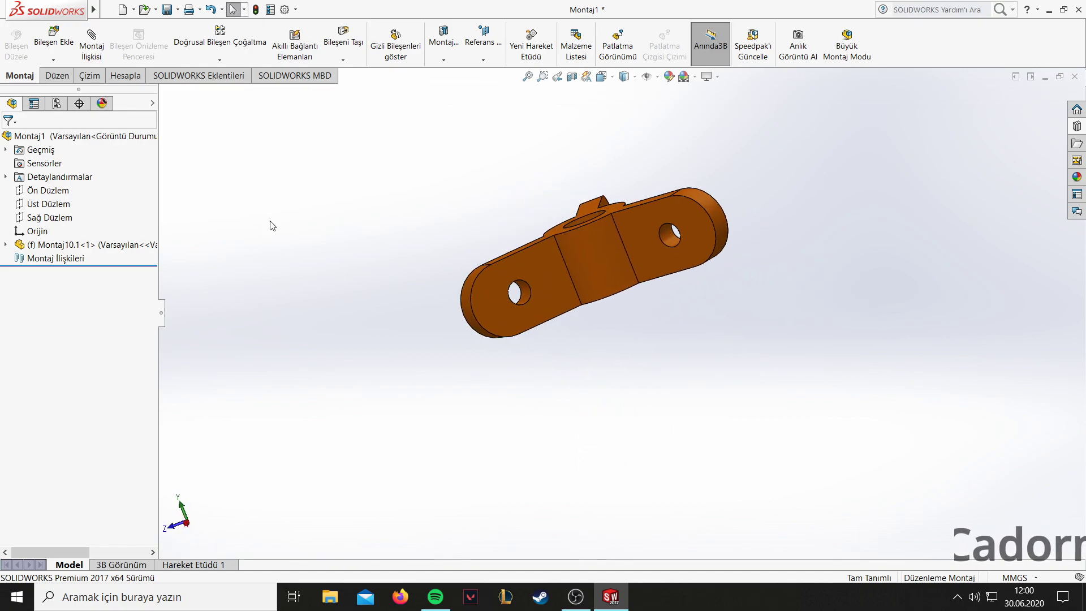
Insert the teal link Montaj10.2 left of the bracket, rotated face-on.
{"action": "left_click", "coordinate": [54, 36]}
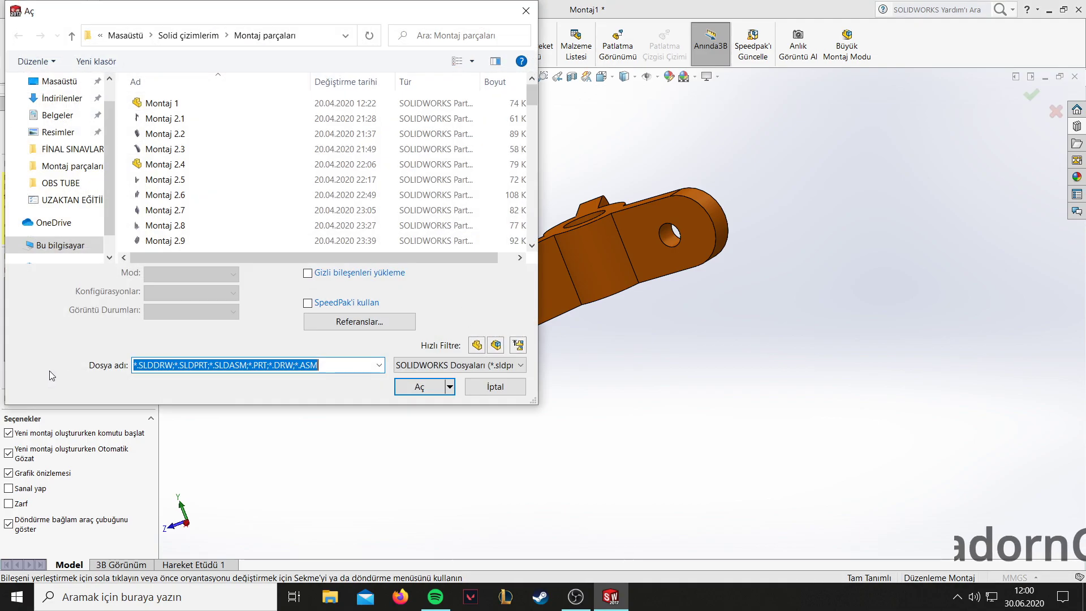
{"action": "scroll", "coordinate": [221, 177], "scroll_direction": "down", "scroll_amount": 5}
{"action": "scroll", "coordinate": [221, 177], "scroll_direction": "down", "scroll_amount": 3}
{"action": "scroll", "coordinate": [220, 176], "scroll_direction": "down", "scroll_amount": 4}
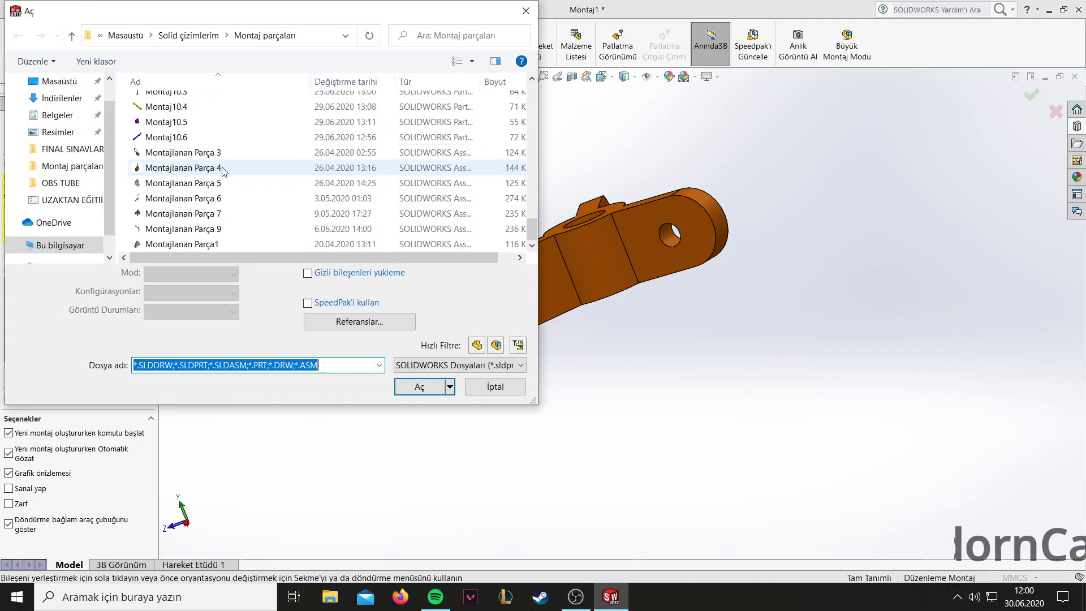
{"action": "scroll", "coordinate": [209, 130], "scroll_direction": "up", "scroll_amount": 1}
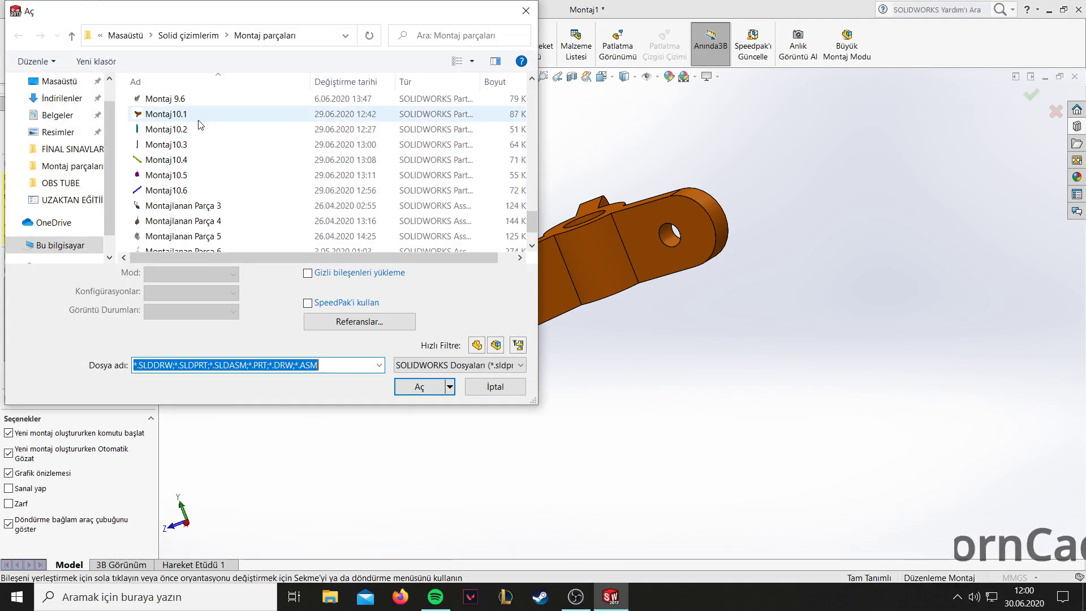
{"action": "left_click", "coordinate": [171, 130]}
{"action": "left_click", "coordinate": [395, 368]}
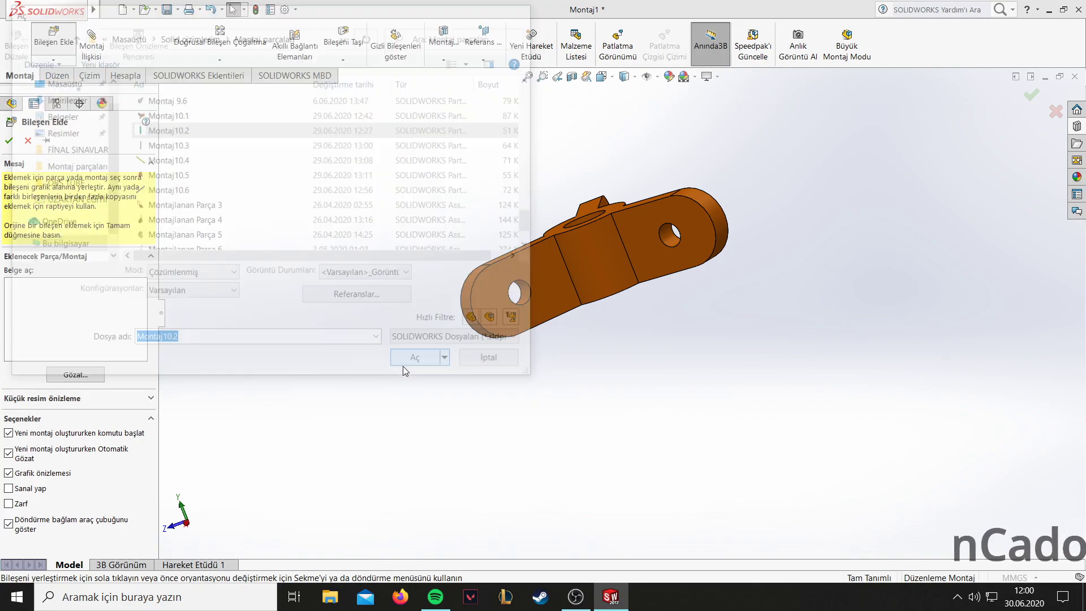
{"action": "left_click", "coordinate": [403, 339]}
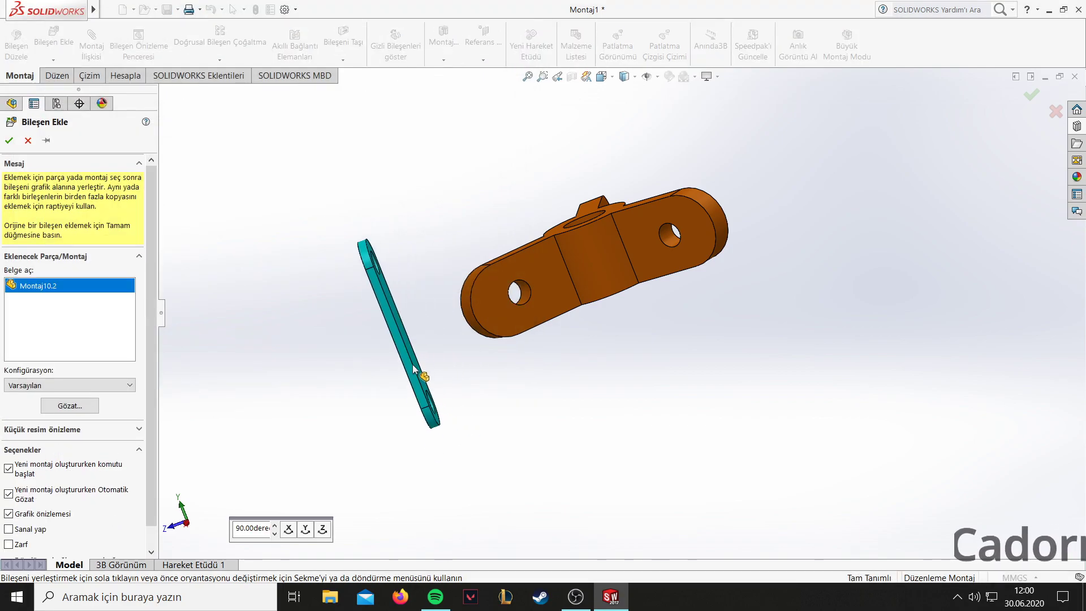
{"action": "mouse_move", "coordinate": [413, 385]}
{"action": "right_mouse_down"}
{"action": "mouse_move", "coordinate": [317, 407]}
{"action": "mouse_move", "coordinate": [337, 447]}
{"action": "right_mouse_up"}
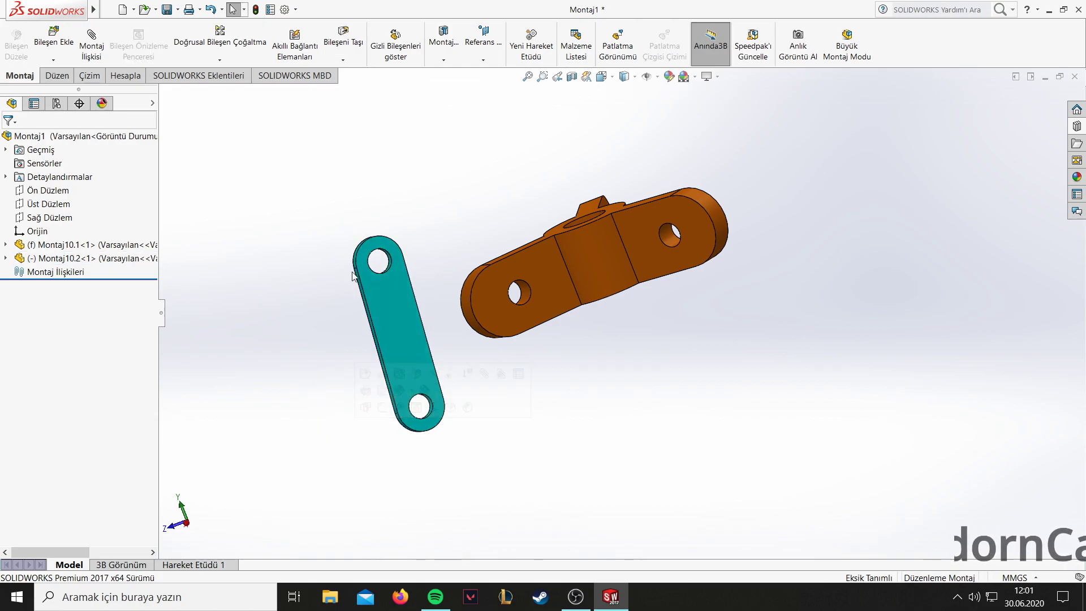
{"action": "middle_click_drag", "start_coordinate": [332, 213], "coordinate": [294, 186]}
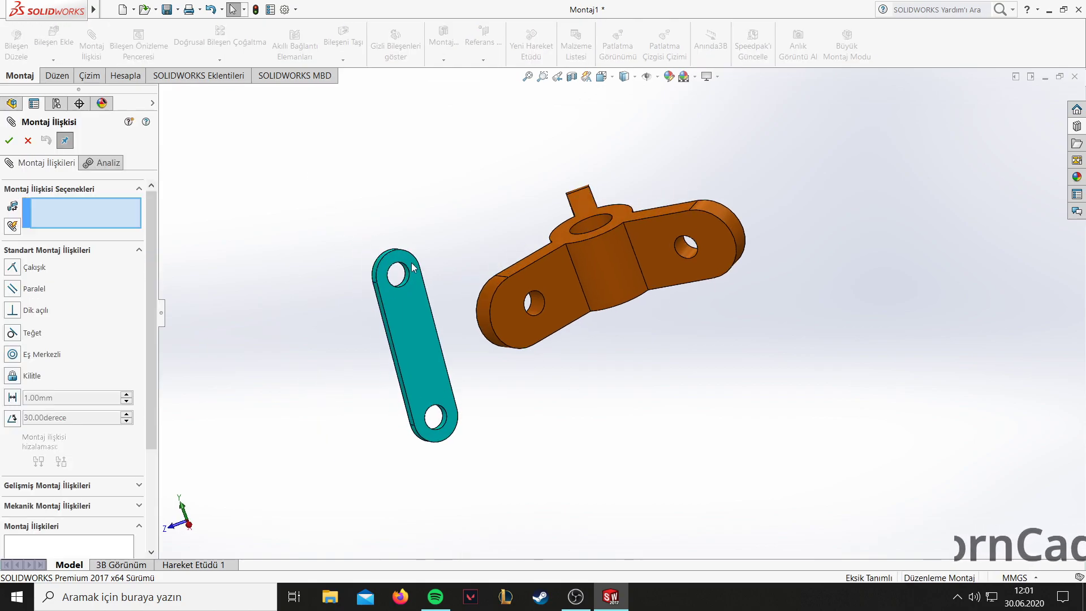
{"action": "scroll", "coordinate": [414, 261], "scroll_direction": "down", "scroll_amount": 3}
{"action": "left_click", "coordinate": [440, 313]}
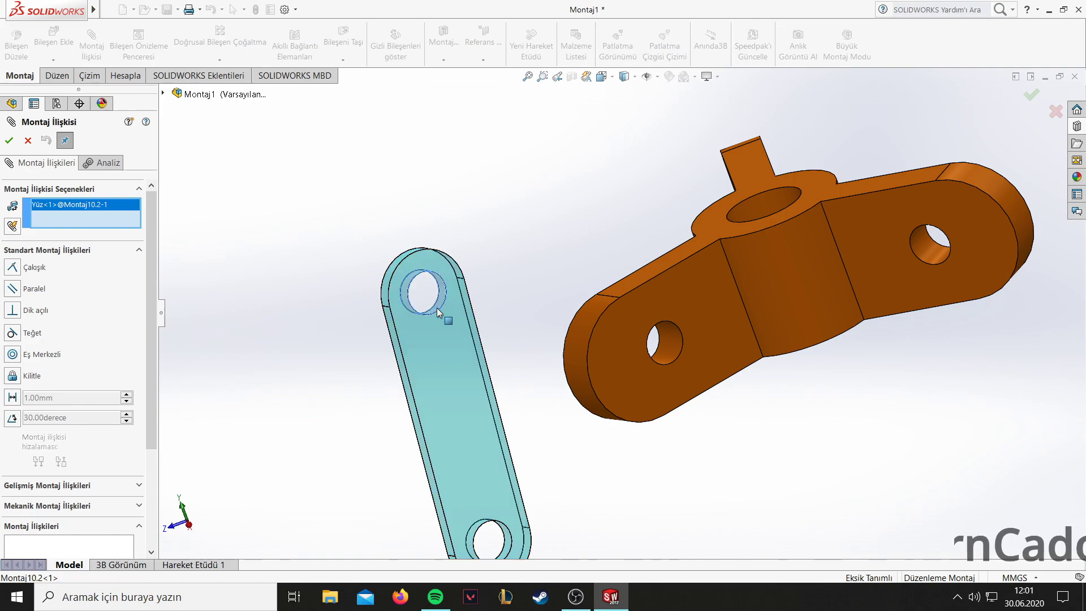
{"action": "left_click", "coordinate": [679, 362]}
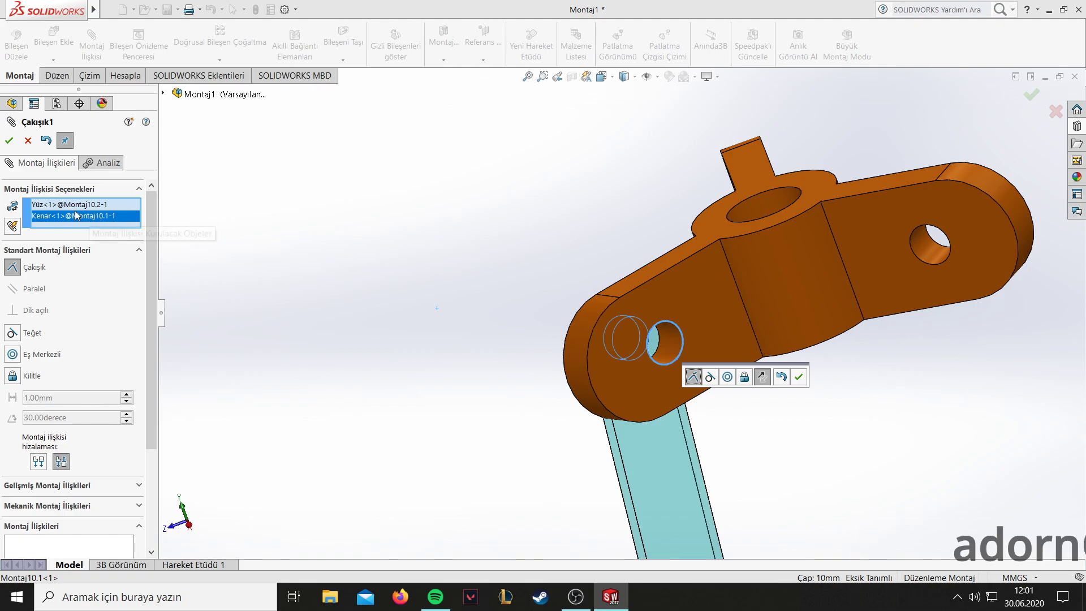
{"action": "right_click", "coordinate": [56, 222]}
{"action": "left_click", "coordinate": [76, 238]}
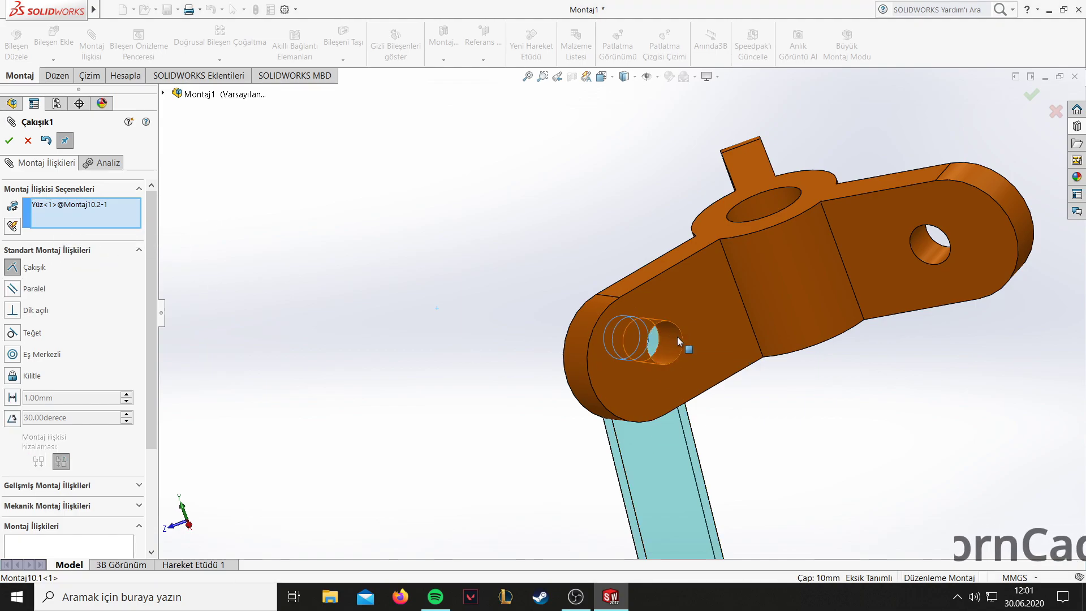
{"action": "left_click_drag", "start_coordinate": [654, 438], "coordinate": [408, 397]}
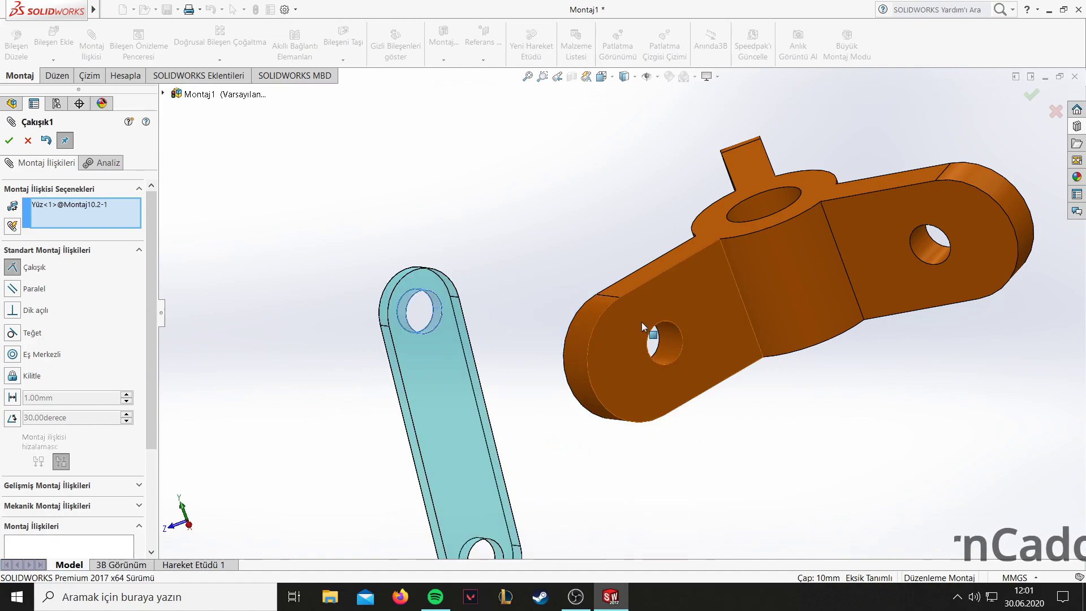
{"action": "left_click", "coordinate": [678, 358]}
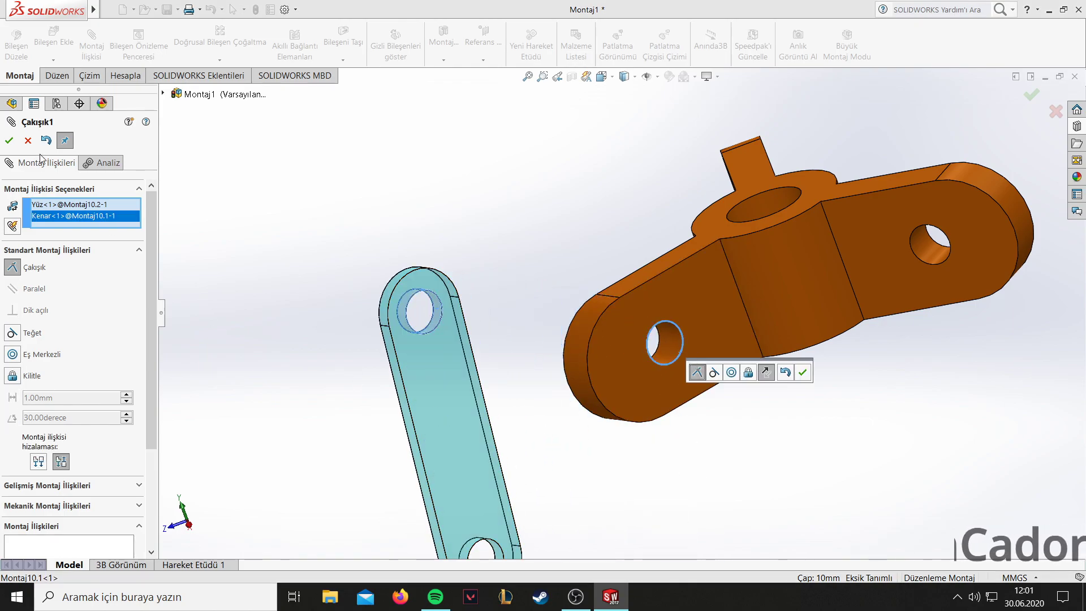
{"action": "left_click", "coordinate": [27, 140]}
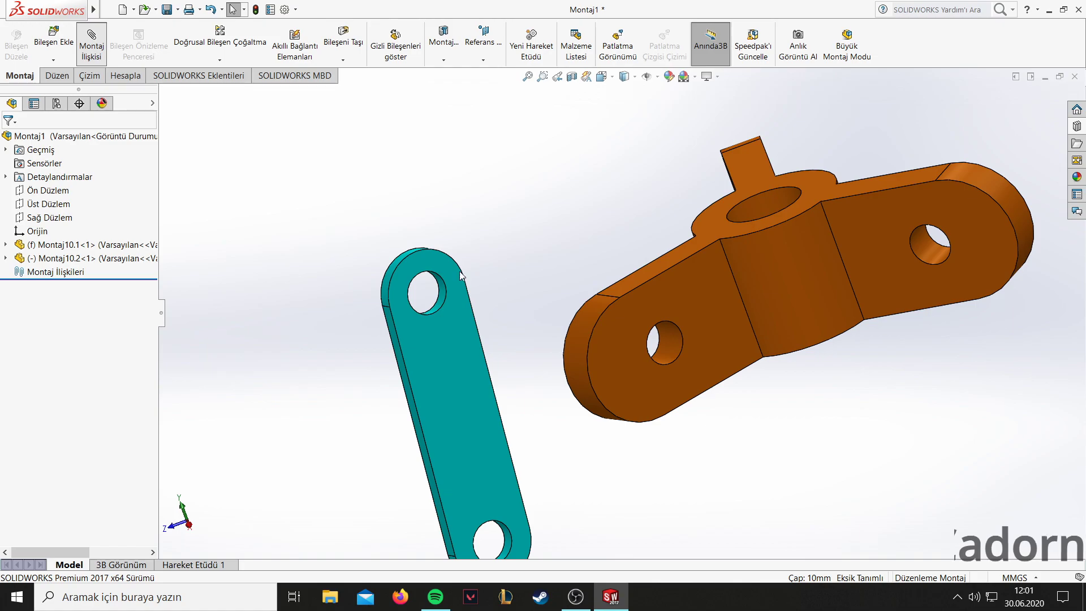
Mate the teal link's hole concentric with the bracket's end hole.
{"action": "left_click", "coordinate": [445, 295]}
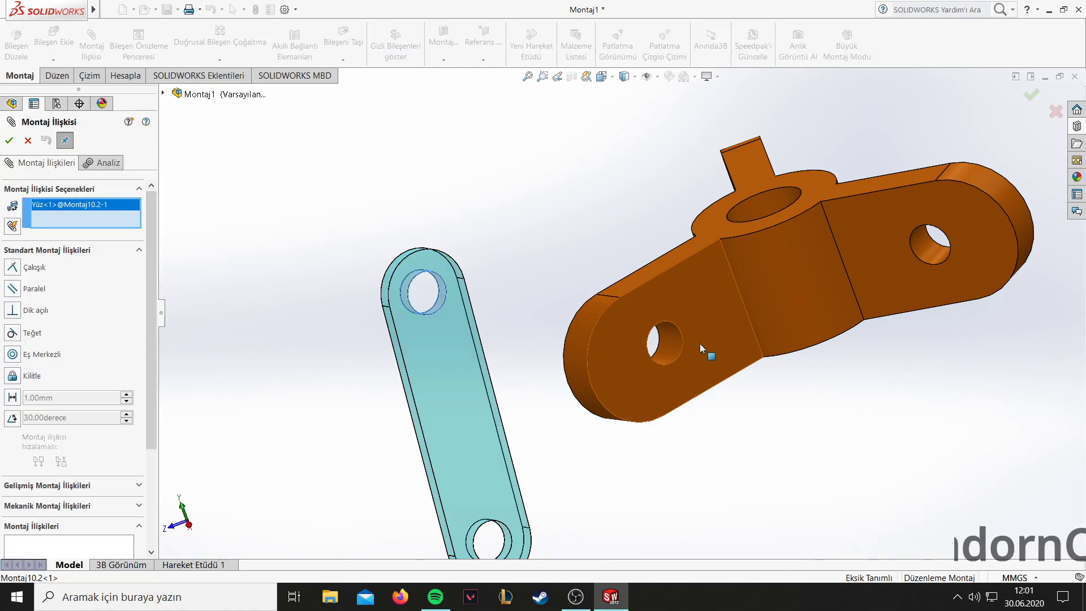
{"action": "left_click", "coordinate": [670, 347]}
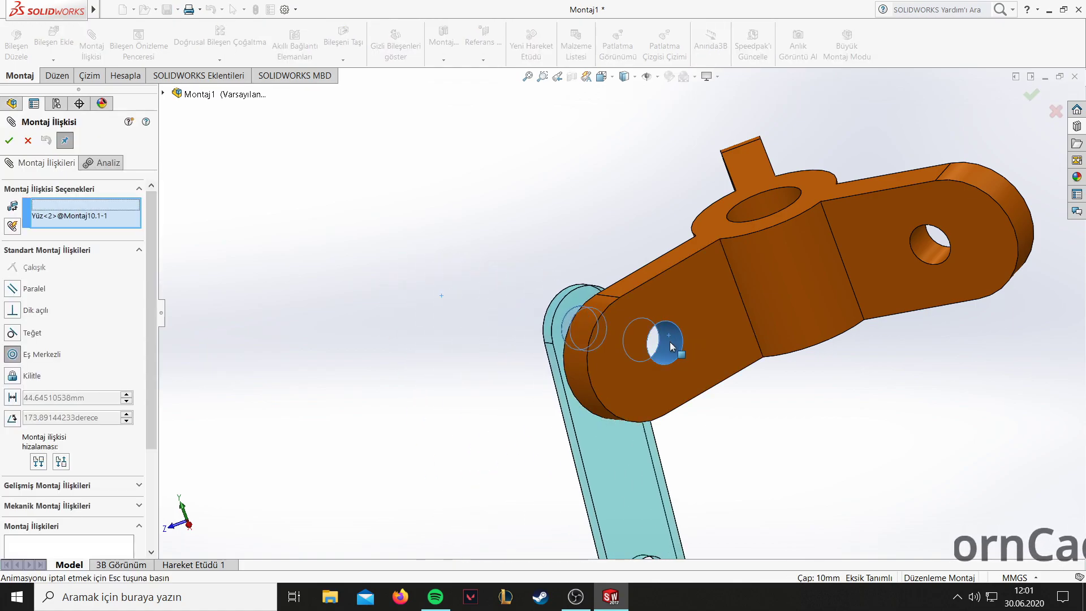
{"action": "left_click", "coordinate": [934, 421]}
{"action": "left_click_drag", "start_coordinate": [643, 443], "coordinate": [440, 378]}
{"action": "mouse_move", "coordinate": [440, 378]}
{"action": "middle_mouse_down"}
{"action": "mouse_move", "coordinate": [545, 242]}
{"action": "mouse_move", "coordinate": [624, 278]}
{"action": "middle_mouse_up"}
Make the link's flat face coincident with the bracket's side face, leaving it free to pivot.
{"action": "left_click", "coordinate": [530, 274]}
{"action": "middle_click_drag", "start_coordinate": [531, 274], "coordinate": [335, 274]}
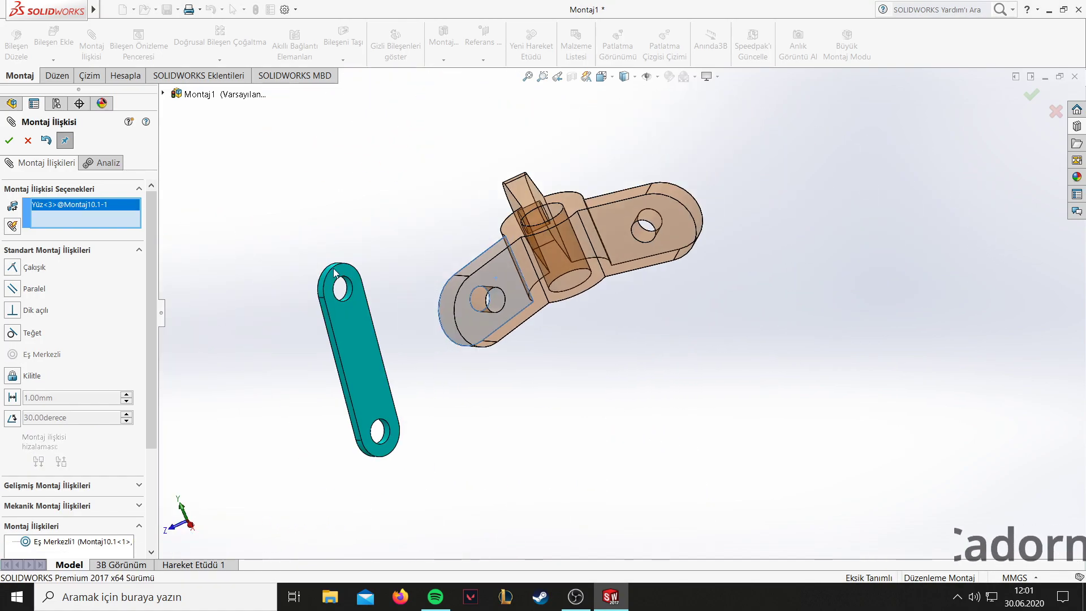
{"action": "left_click", "coordinate": [365, 311]}
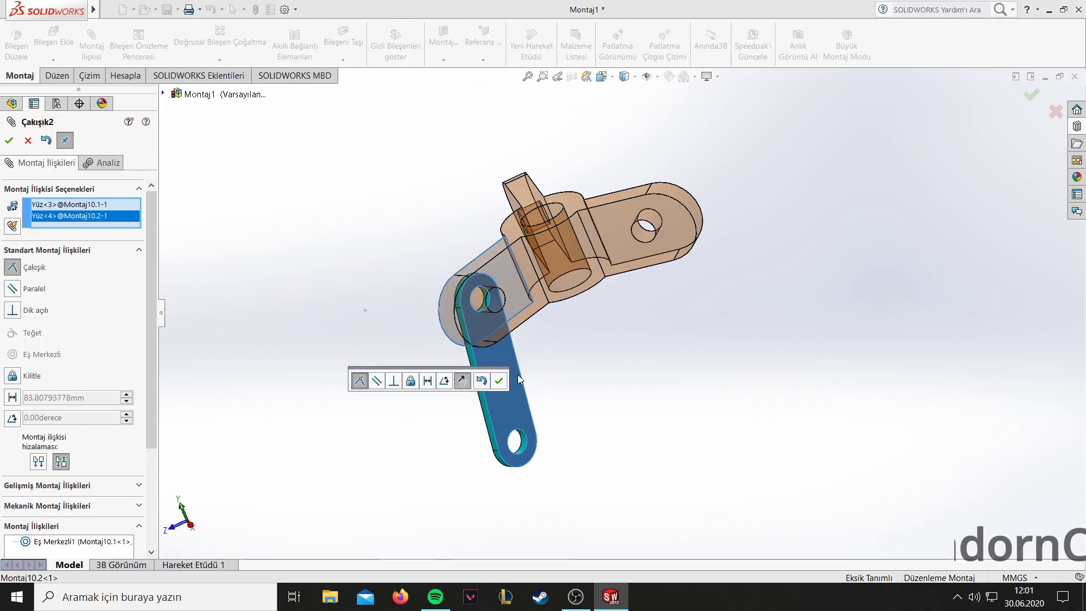
{"action": "left_click", "coordinate": [499, 383]}
{"action": "mouse_move", "coordinate": [516, 447]}
{"action": "left_mouse_down"}
{"action": "mouse_move", "coordinate": [636, 358]}
{"action": "mouse_move", "coordinate": [405, 496]}
{"action": "left_mouse_up"}
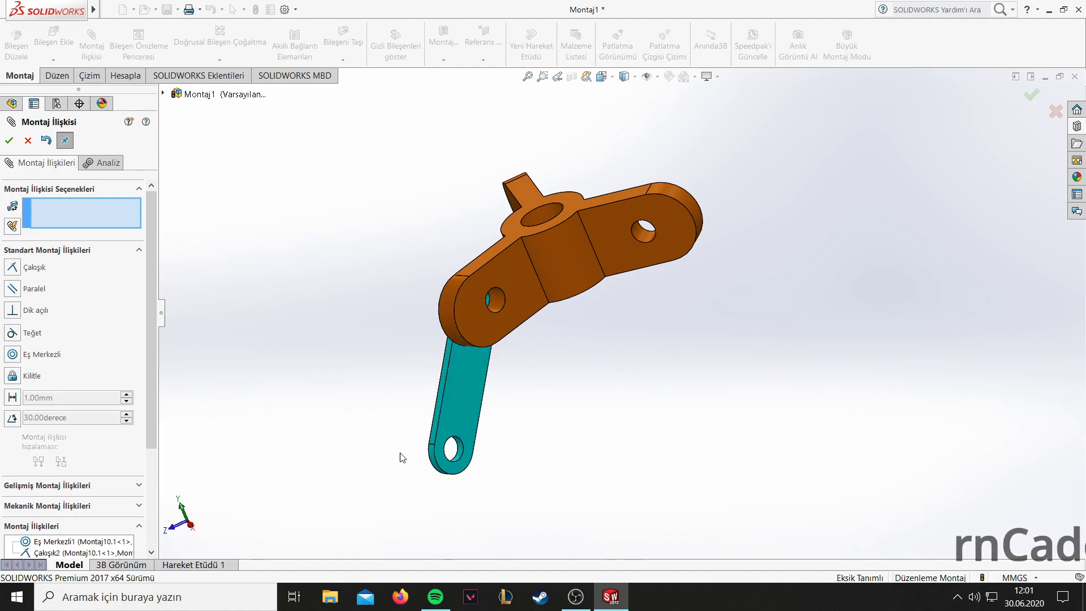
{"action": "mouse_move", "coordinate": [376, 320]}
{"action": "middle_mouse_down"}
{"action": "mouse_move", "coordinate": [349, 366]}
{"action": "mouse_move", "coordinate": [357, 368]}
{"action": "middle_mouse_up"}
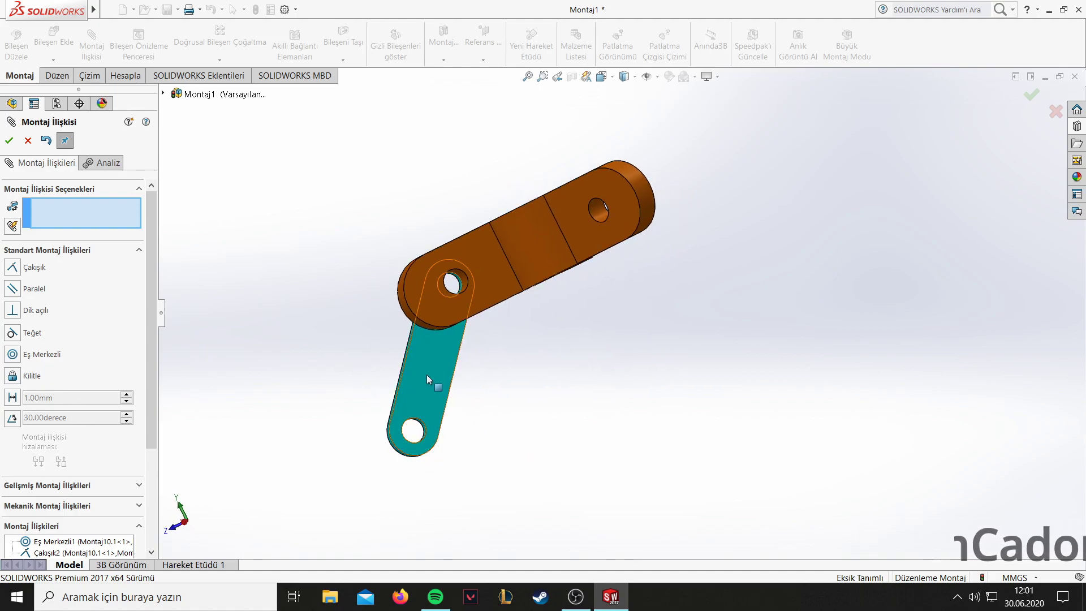
{"action": "left_click_drag", "start_coordinate": [426, 374], "coordinate": [352, 402]}
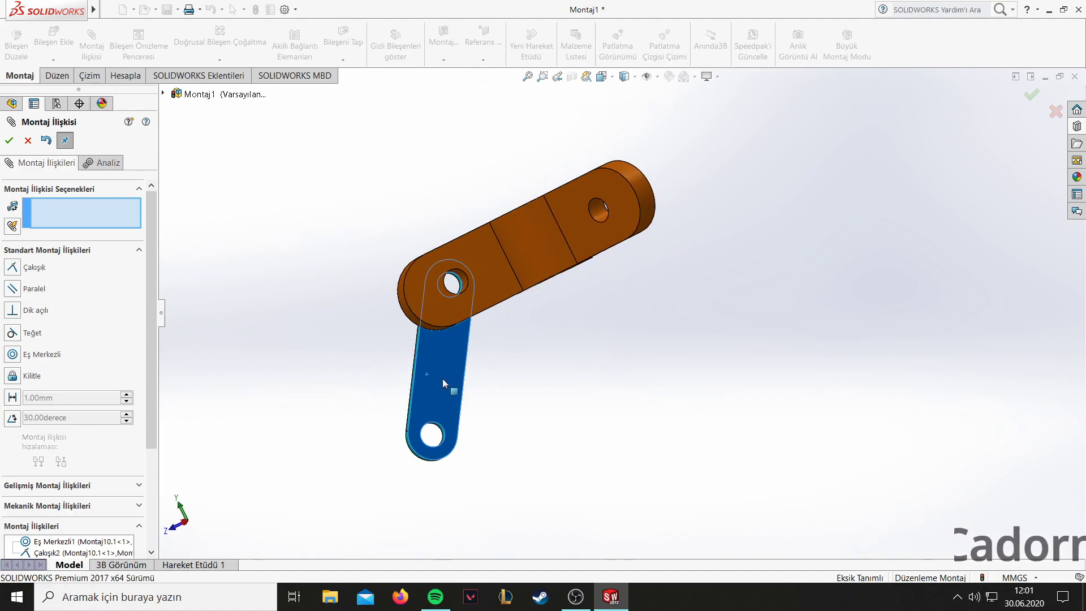
{"action": "left_click", "coordinate": [9, 141]}
{"action": "left_click_drag", "start_coordinate": [402, 344], "coordinate": [518, 398], "text": "ctrl"}
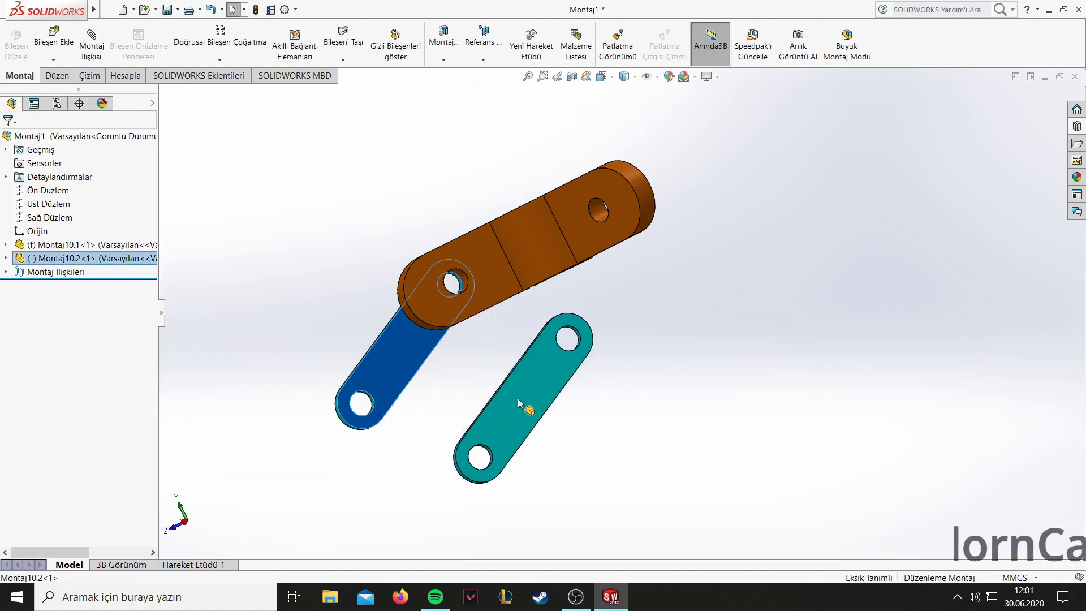
Place a copy of the teal link and mate its hole concentric with the bracket hole.
{"action": "left_click", "coordinate": [291, 260]}
{"action": "left_click_drag", "start_coordinate": [419, 363], "coordinate": [535, 406], "text": "ctrl"}
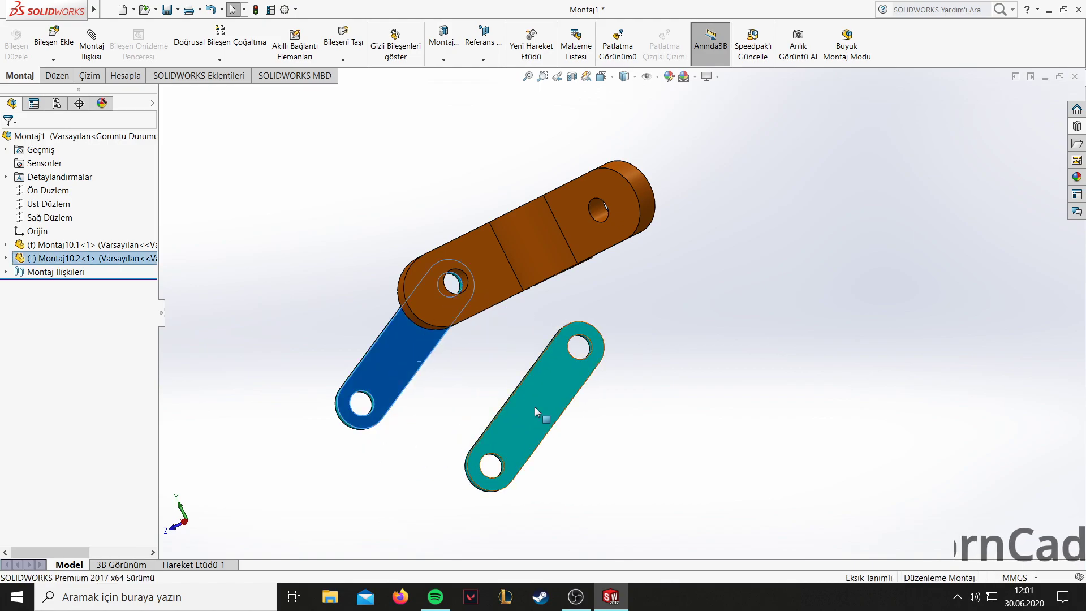
{"action": "left_click", "coordinate": [482, 354]}
{"action": "scroll", "coordinate": [577, 352], "scroll_direction": "down", "scroll_amount": 3}
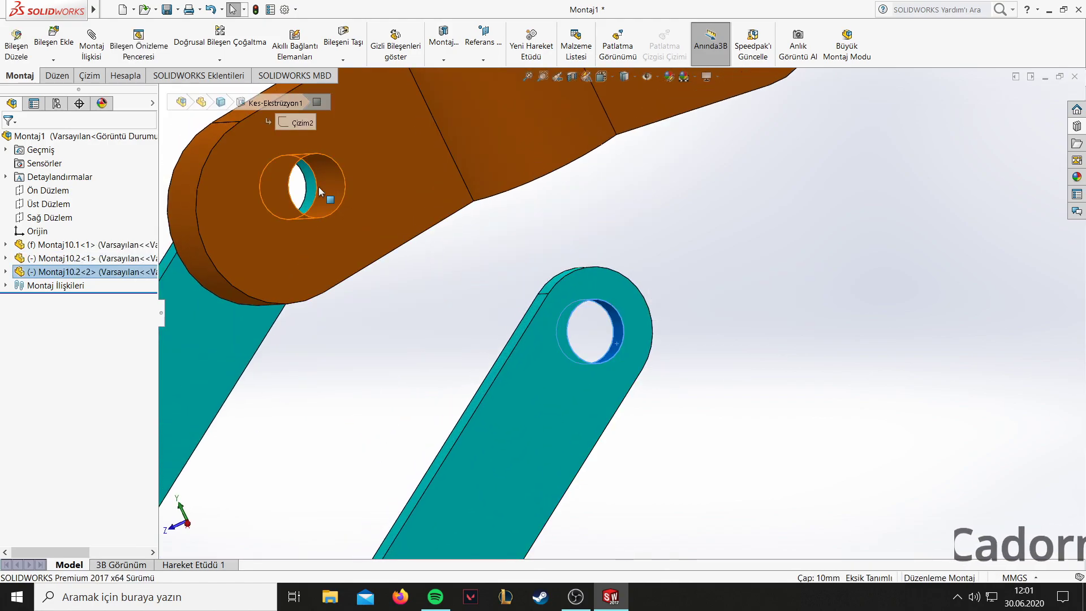
{"action": "left_click", "coordinate": [328, 185]}
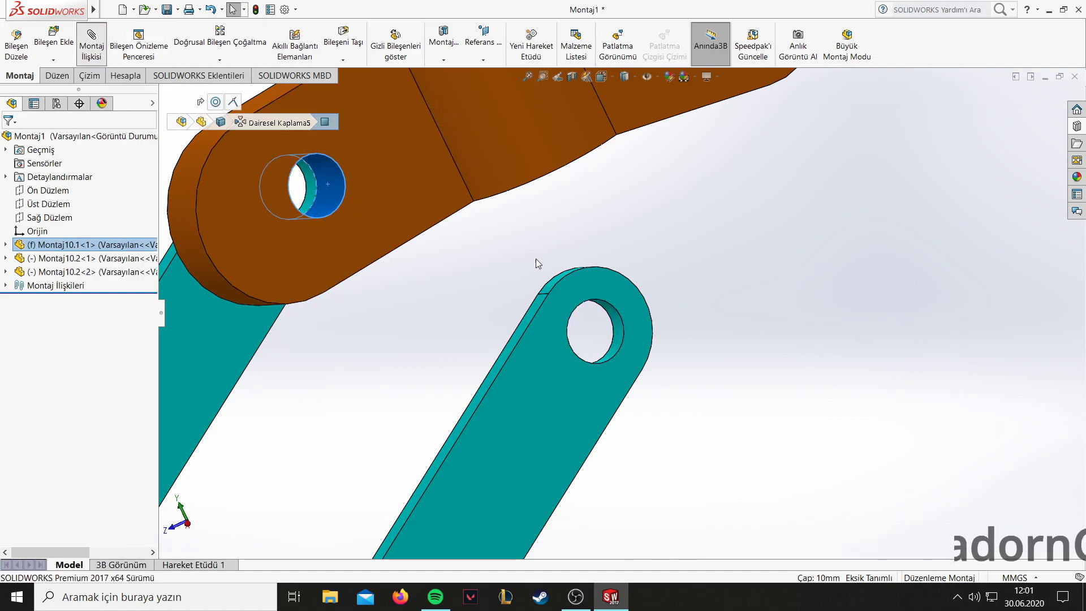
{"action": "left_click", "coordinate": [622, 345]}
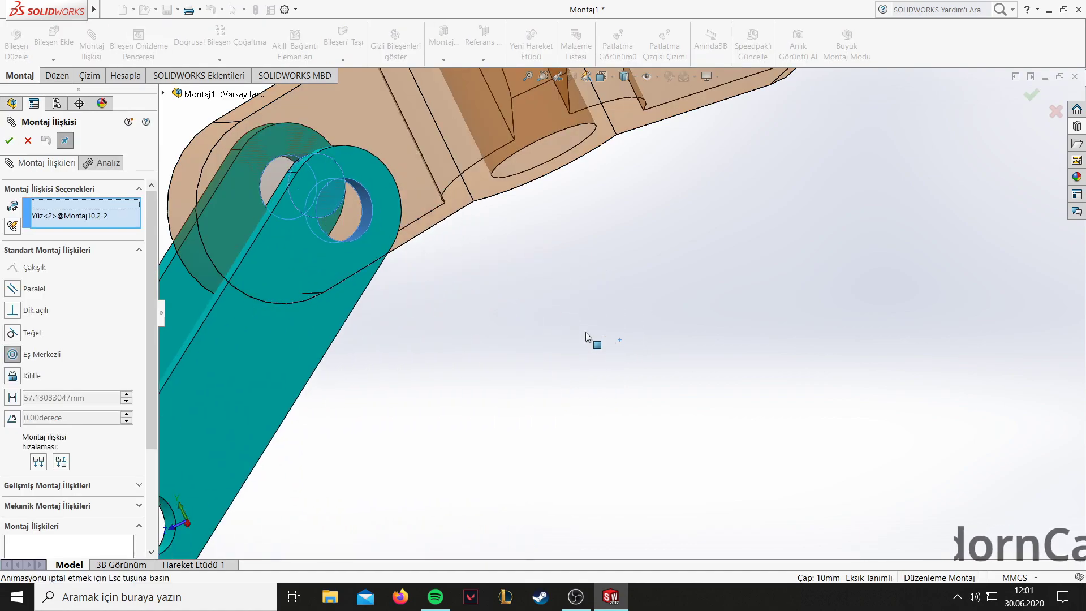
{"action": "left_click", "coordinate": [502, 282]}
{"action": "left_click_drag", "start_coordinate": [416, 304], "coordinate": [577, 368]}
Mate the second link's face coincident with the bracket so it sits flush.
{"action": "left_click", "coordinate": [457, 275]}
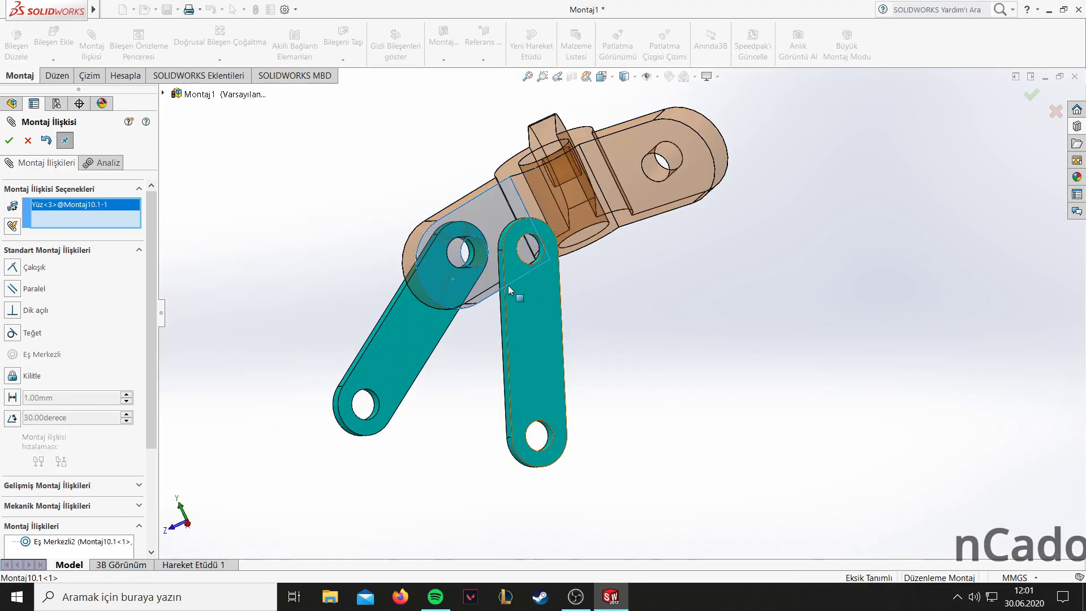
{"action": "middle_click_drag", "start_coordinate": [508, 285], "coordinate": [691, 301]}
{"action": "left_click", "coordinate": [697, 299]}
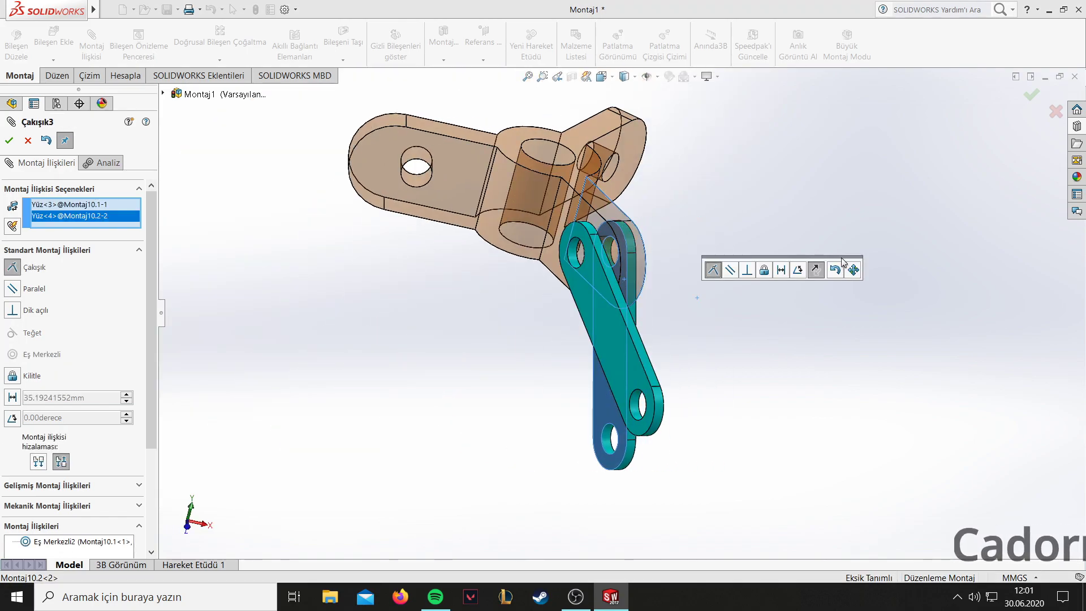
{"action": "left_click", "coordinate": [853, 273]}
{"action": "mouse_move", "coordinate": [824, 298]}
{"action": "middle_mouse_down"}
{"action": "mouse_move", "coordinate": [720, 296]}
{"action": "mouse_move", "coordinate": [432, 348]}
{"action": "middle_mouse_up"}
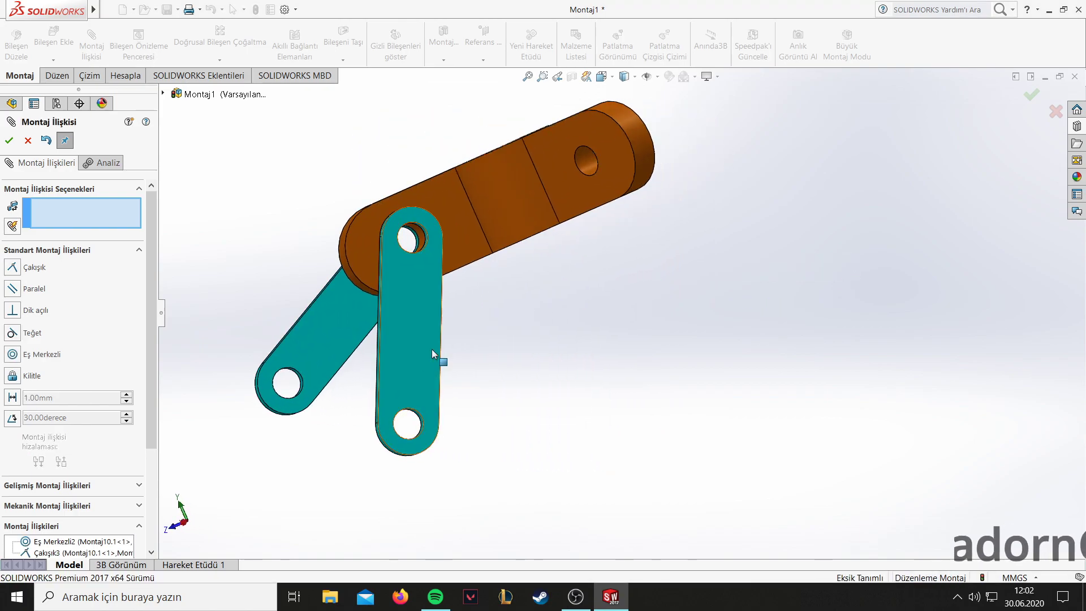
{"action": "left_click_drag", "start_coordinate": [396, 435], "coordinate": [430, 504]}
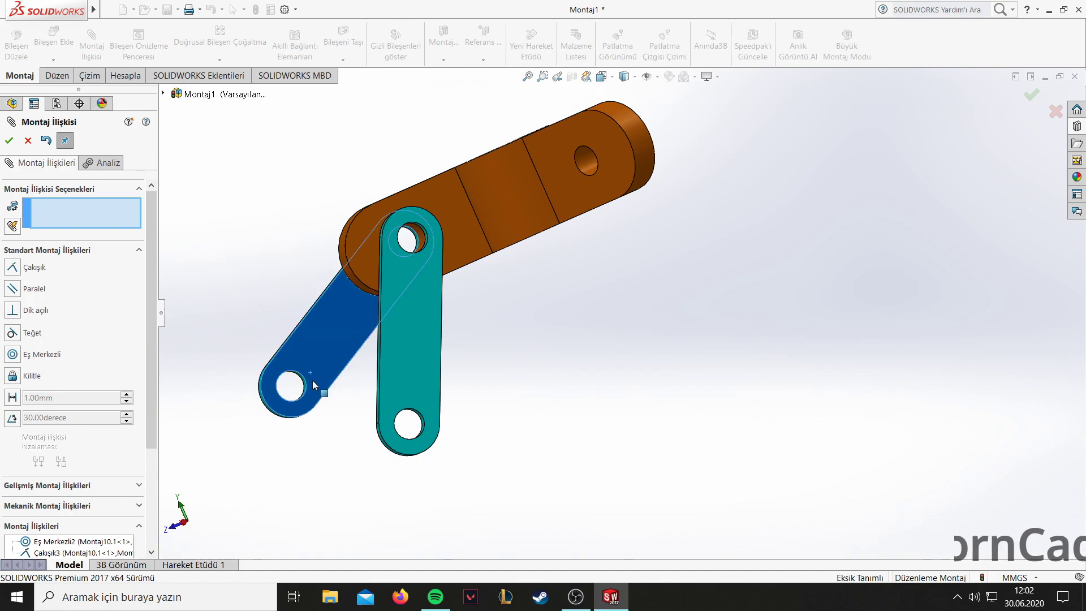
{"action": "left_click_drag", "start_coordinate": [374, 384], "coordinate": [242, 311]}
Add a Parallel mate between the faces of the two teal links.
{"action": "left_click", "coordinate": [367, 350]}
{"action": "left_click", "coordinate": [418, 363]}
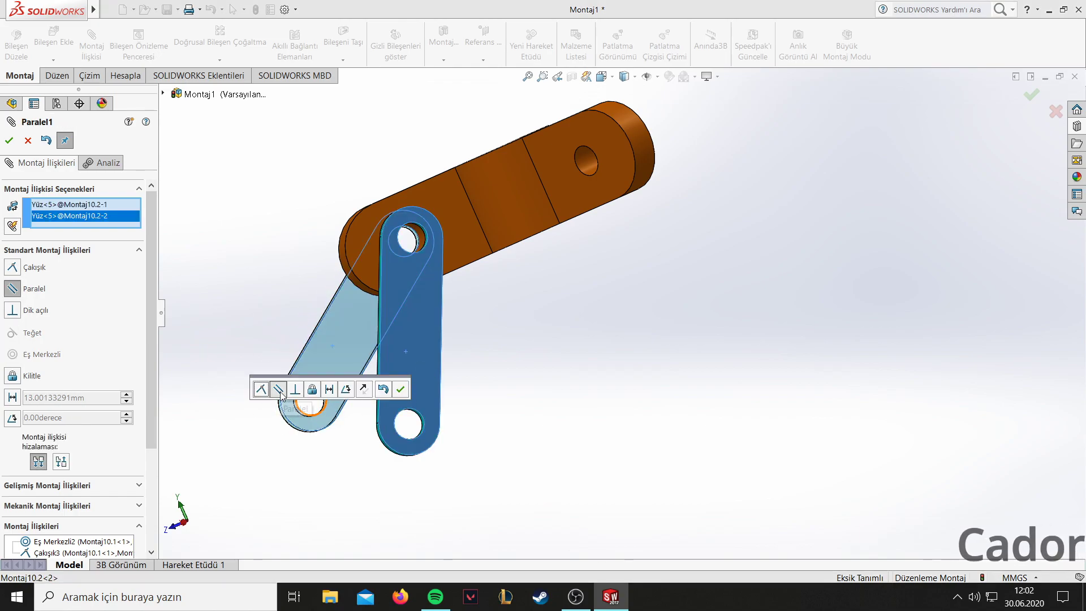
{"action": "left_click", "coordinate": [400, 390]}
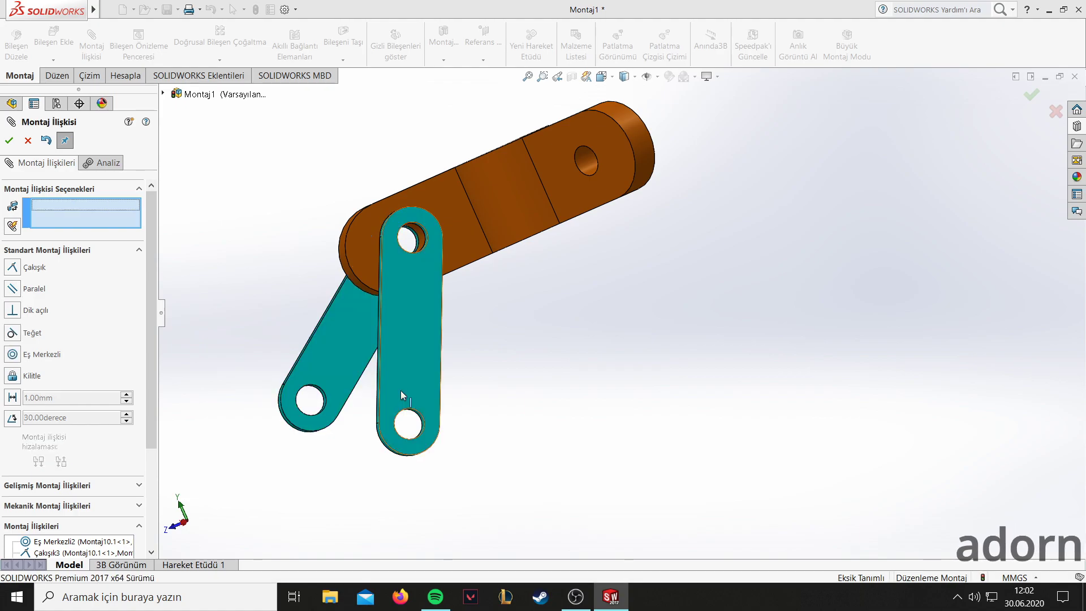
{"action": "mouse_move", "coordinate": [421, 418]}
{"action": "left_mouse_down"}
{"action": "mouse_move", "coordinate": [324, 392]}
{"action": "mouse_move", "coordinate": [225, 306]}
{"action": "left_mouse_up"}
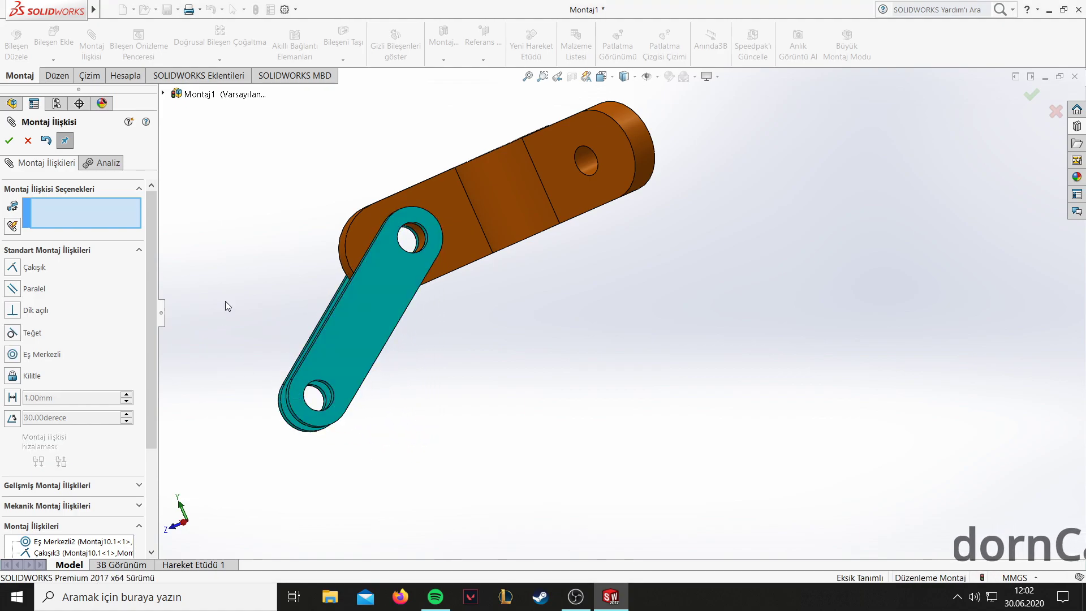
{"action": "left_click", "coordinate": [32, 144]}
{"action": "mouse_move", "coordinate": [279, 223]}
{"action": "middle_mouse_down"}
{"action": "mouse_move", "coordinate": [323, 269]}
{"action": "mouse_move", "coordinate": [239, 203]}
{"action": "middle_mouse_up"}
Switch to isometric view and swing the links apart to expose their lower holes.
{"action": "key", "text": "space"}
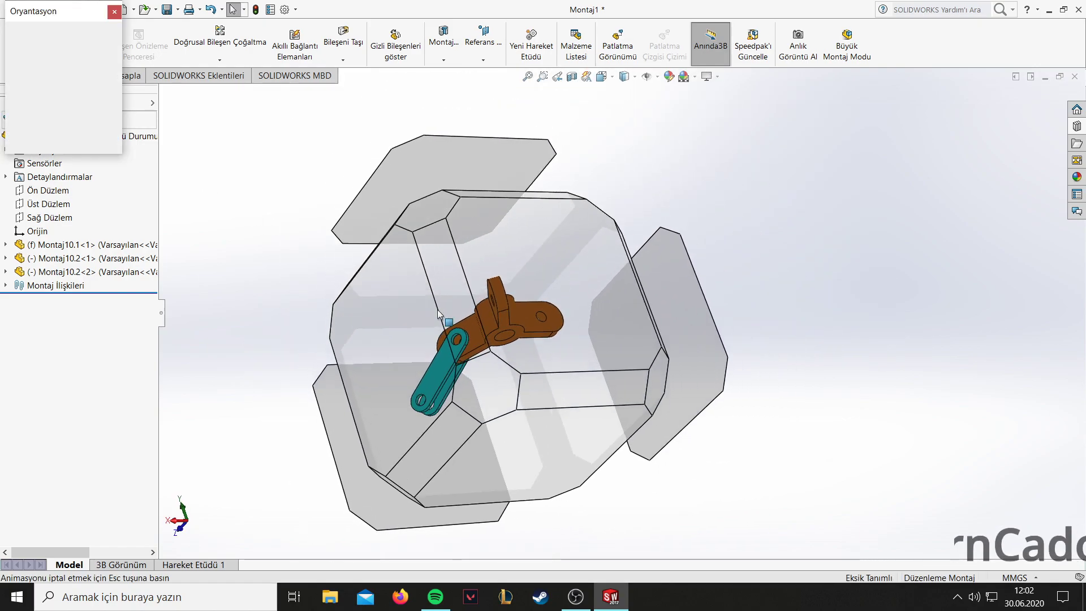
{"action": "left_click", "coordinate": [436, 310]}
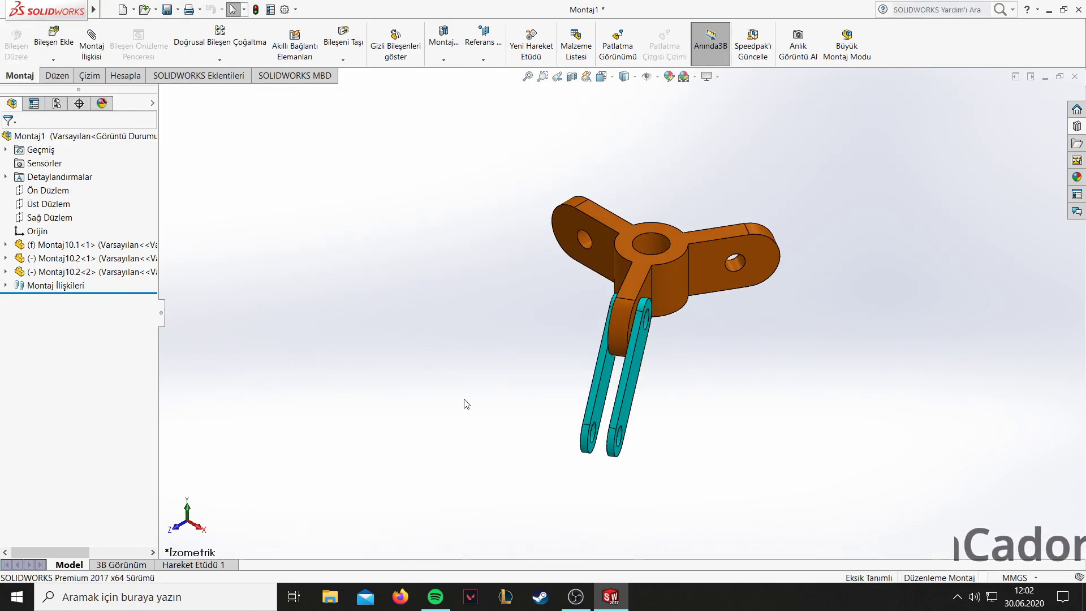
{"action": "middle_click_drag", "start_coordinate": [463, 403], "coordinate": [368, 337]}
{"action": "left_click_drag", "start_coordinate": [481, 376], "coordinate": [509, 376]}
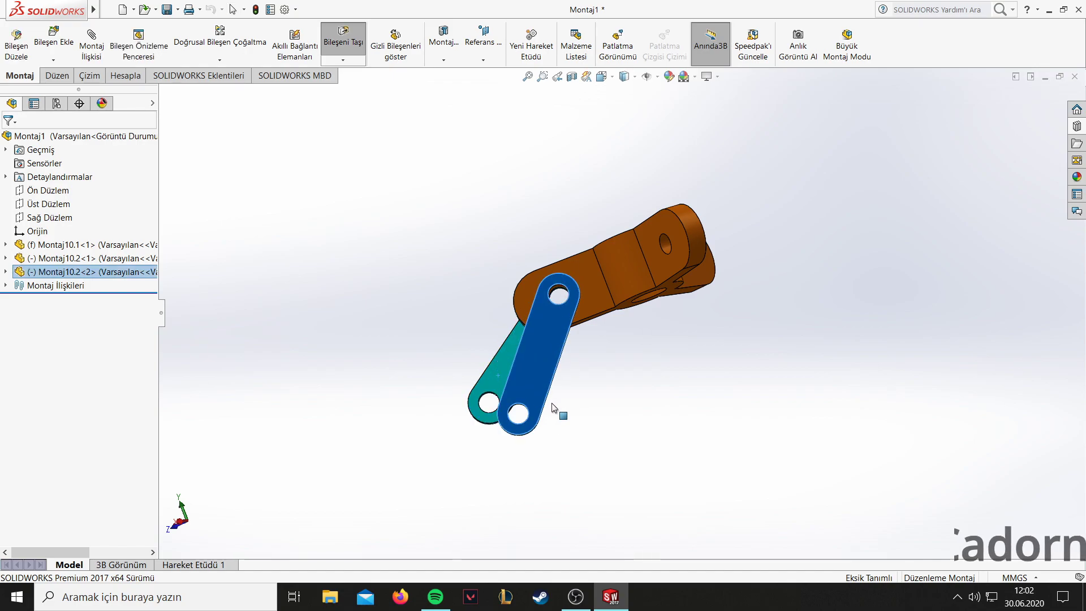
{"action": "left_click_drag", "start_coordinate": [527, 387], "coordinate": [524, 389]}
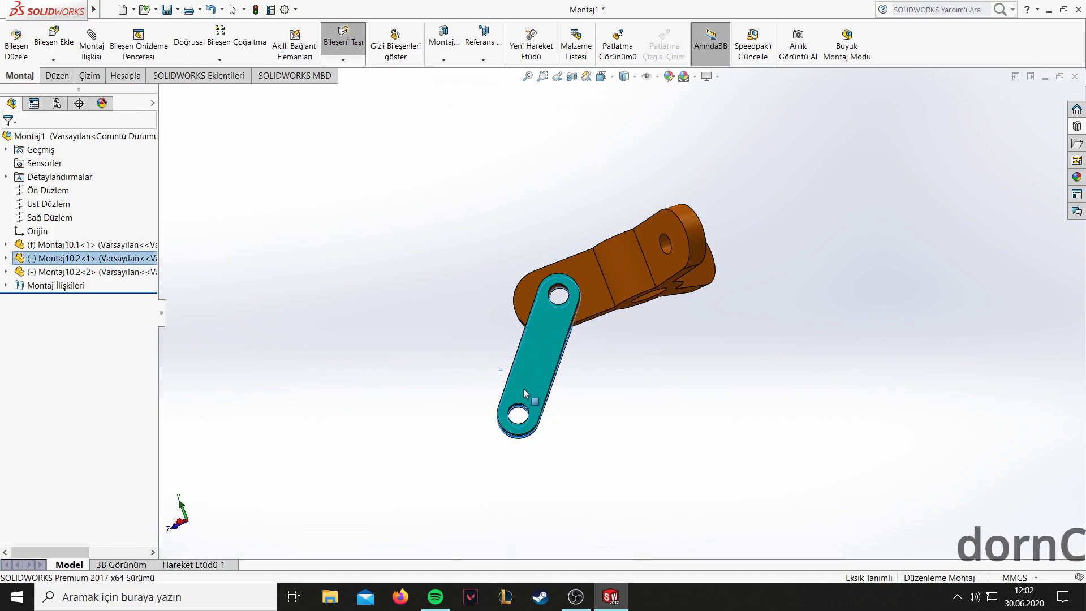
{"action": "scroll", "coordinate": [524, 390], "scroll_direction": "down", "scroll_amount": 5}
{"action": "mouse_move", "coordinate": [527, 396]}
{"action": "middle_mouse_down"}
{"action": "mouse_move", "coordinate": [542, 450]}
{"action": "mouse_move", "coordinate": [556, 454]}
{"action": "middle_mouse_up"}
{"action": "scroll", "coordinate": [617, 433], "scroll_direction": "down", "scroll_amount": 4}
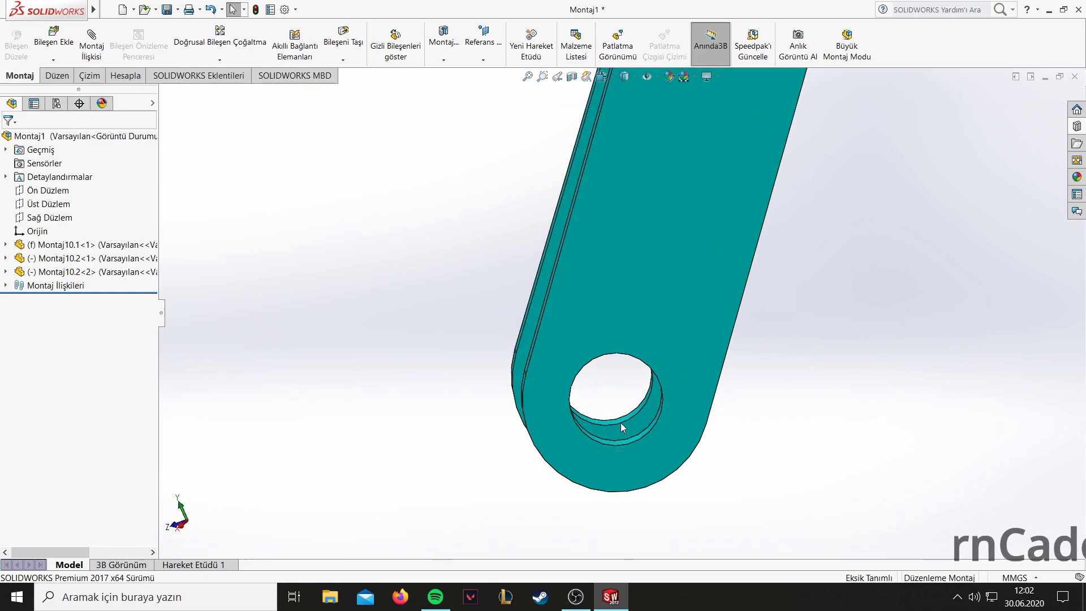
{"action": "scroll", "coordinate": [621, 418], "scroll_direction": "down", "scroll_amount": 2}
{"action": "scroll", "coordinate": [625, 421], "scroll_direction": "down", "scroll_amount": 2}
Mate the two links' lower hole faces concentric and test the arm swinging.
{"action": "left_click", "coordinate": [616, 396]}
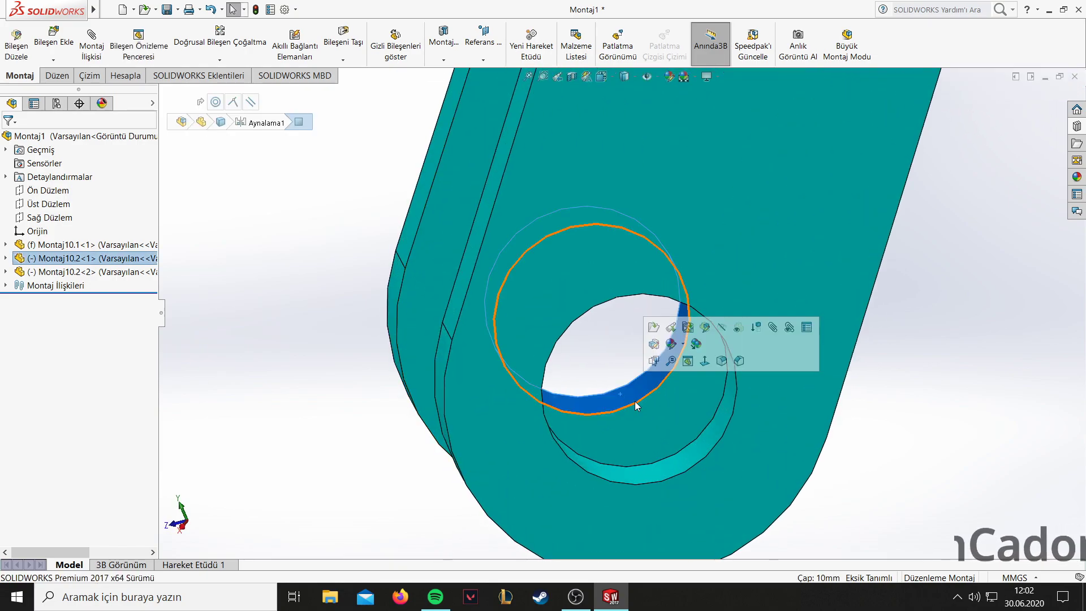
{"action": "left_click", "coordinate": [669, 465], "text": "ctrl"}
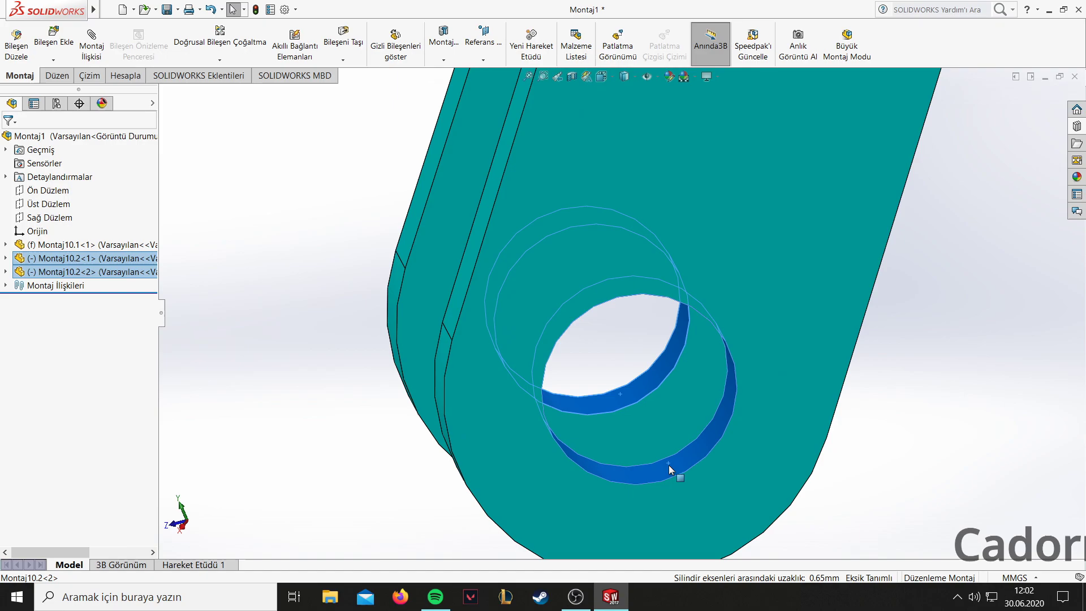
{"action": "left_click", "coordinate": [91, 46]}
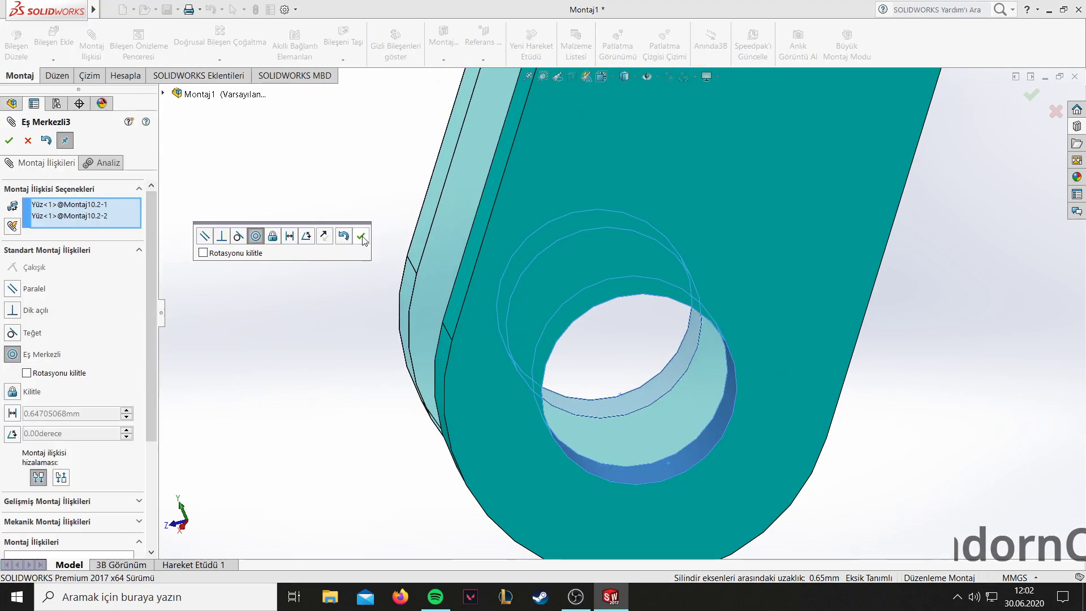
{"action": "left_click", "coordinate": [361, 236]}
{"action": "scroll", "coordinate": [371, 269], "scroll_direction": "up", "scroll_amount": 2}
{"action": "scroll", "coordinate": [371, 268], "scroll_direction": "up", "scroll_amount": 2}
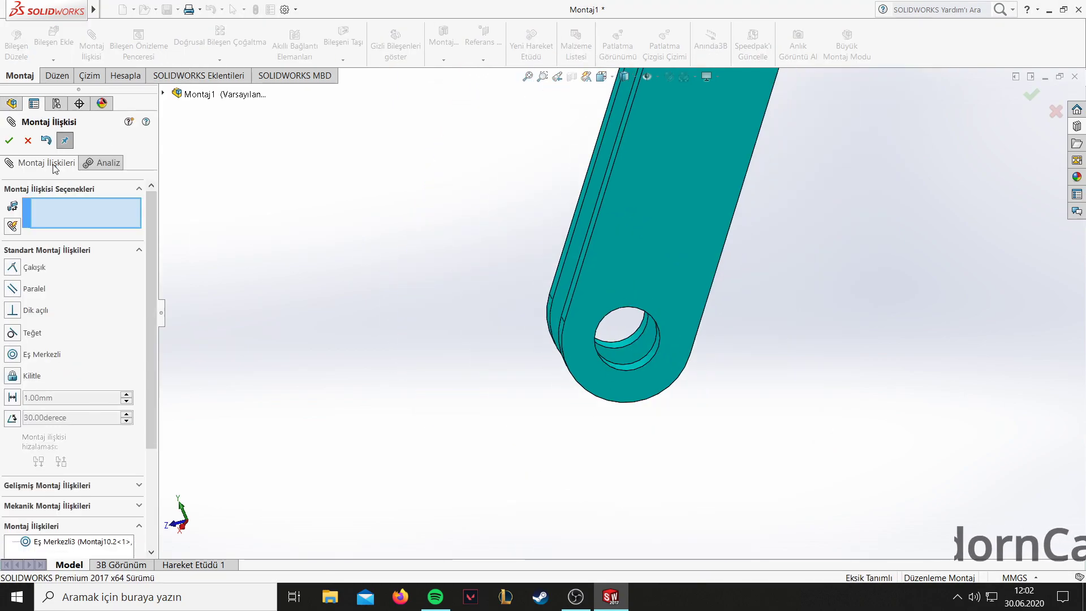
{"action": "left_click", "coordinate": [11, 140]}
{"action": "mouse_move", "coordinate": [626, 267]}
{"action": "left_mouse_down"}
{"action": "mouse_move", "coordinate": [571, 243]}
{"action": "mouse_move", "coordinate": [622, 267]}
{"action": "left_mouse_up"}
{"action": "mouse_move", "coordinate": [453, 253]}
{"action": "middle_mouse_down"}
{"action": "mouse_move", "coordinate": [493, 245]}
{"action": "mouse_move", "coordinate": [604, 257]}
{"action": "mouse_move", "coordinate": [609, 281]}
{"action": "middle_mouse_up"}
{"action": "scroll", "coordinate": [529, 270], "scroll_direction": "up", "scroll_amount": 3}
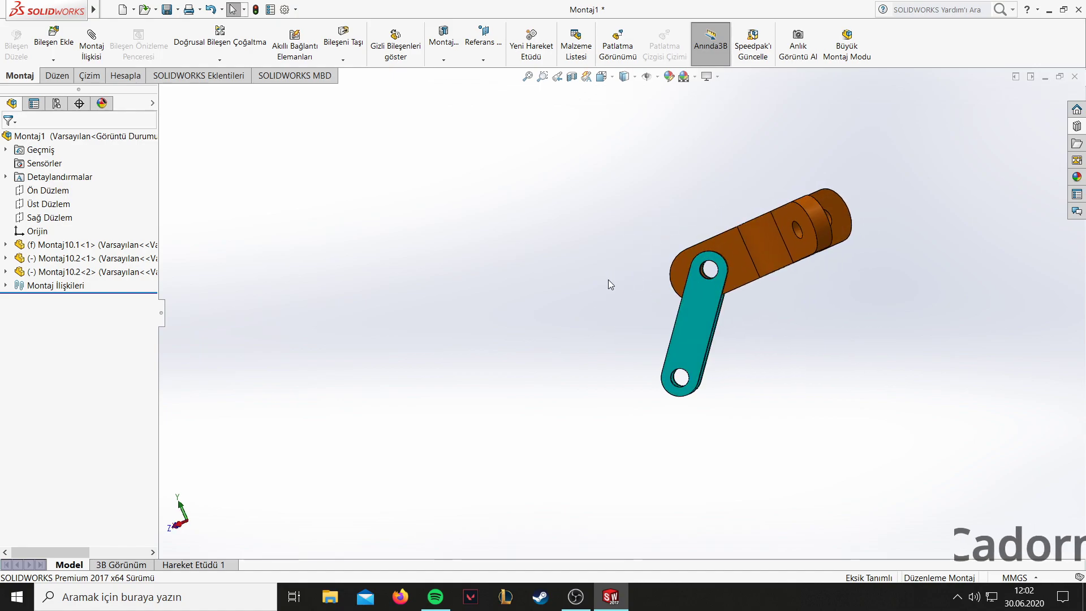
{"action": "scroll", "coordinate": [623, 286], "scroll_direction": "down", "scroll_amount": 4}
Insert the grey hook part Montaj10.3 into the assembly.
{"action": "left_click", "coordinate": [54, 39]}
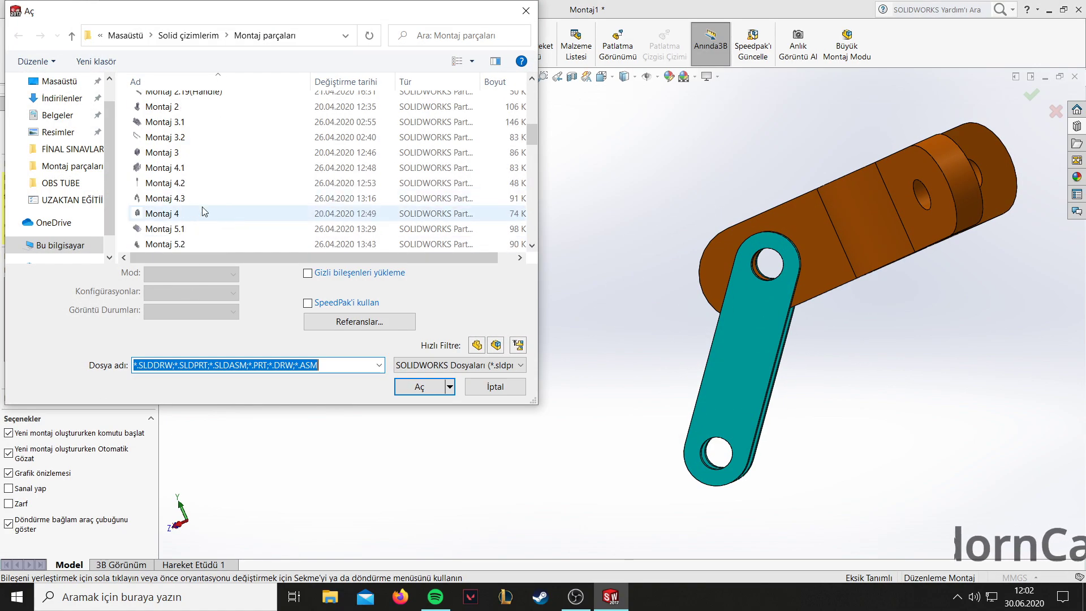
{"action": "scroll", "coordinate": [202, 212], "scroll_direction": "down", "scroll_amount": 2}
{"action": "scroll", "coordinate": [203, 212], "scroll_direction": "down", "scroll_amount": 3}
{"action": "scroll", "coordinate": [205, 213], "scroll_direction": "down", "scroll_amount": 3}
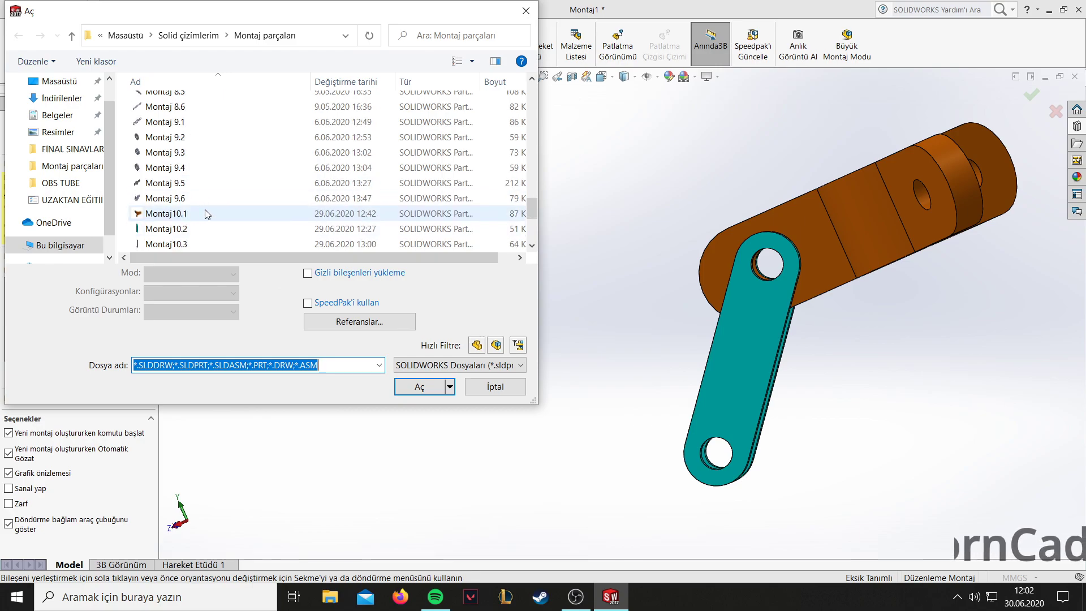
{"action": "left_click", "coordinate": [201, 243]}
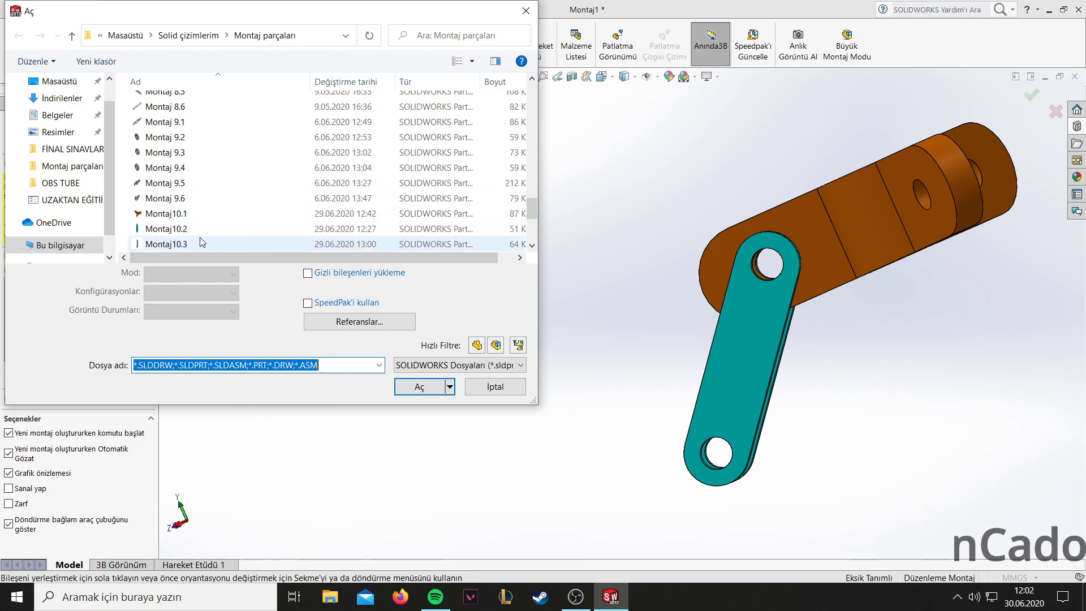
{"action": "left_click", "coordinate": [419, 360]}
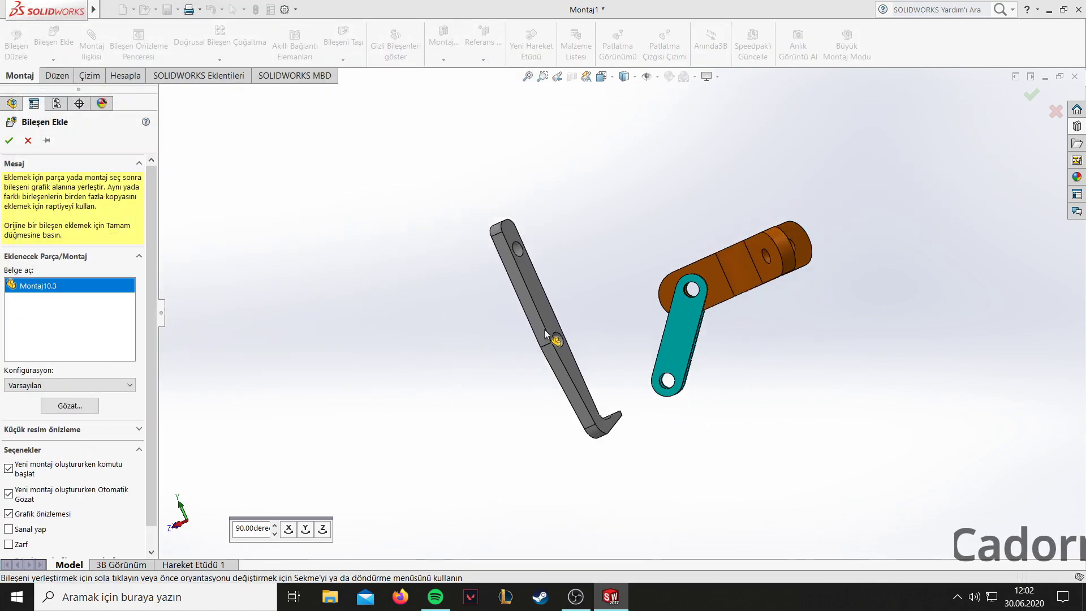
{"action": "left_click", "coordinate": [627, 389]}
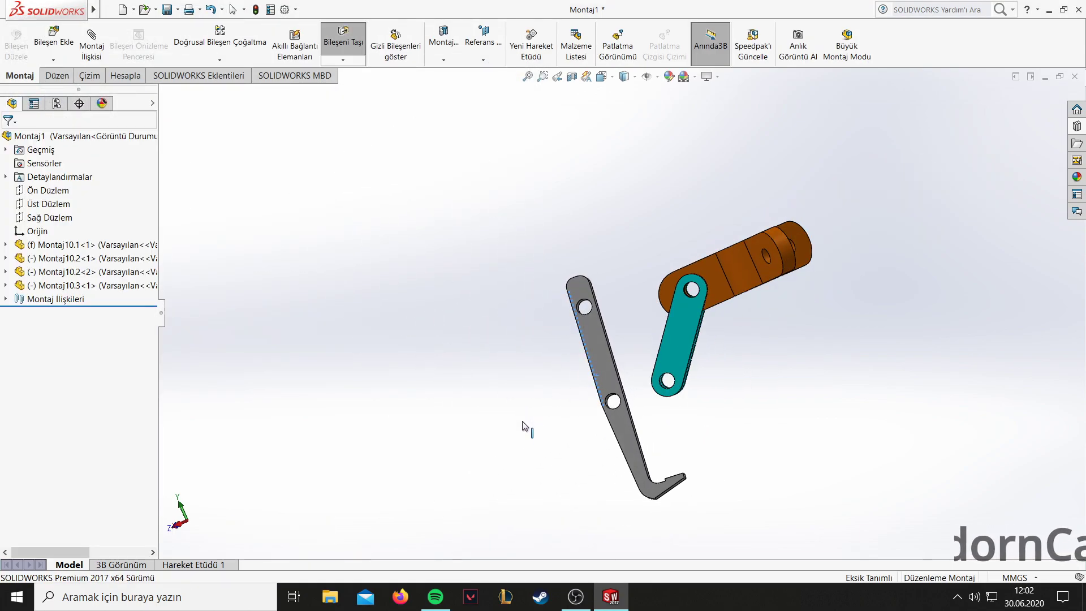
Mate the grey hook's hole concentric with a teal link's hole.
{"action": "scroll", "coordinate": [629, 411], "scroll_direction": "down", "scroll_amount": 4}
{"action": "middle_click_drag", "start_coordinate": [735, 413], "coordinate": [759, 437]}
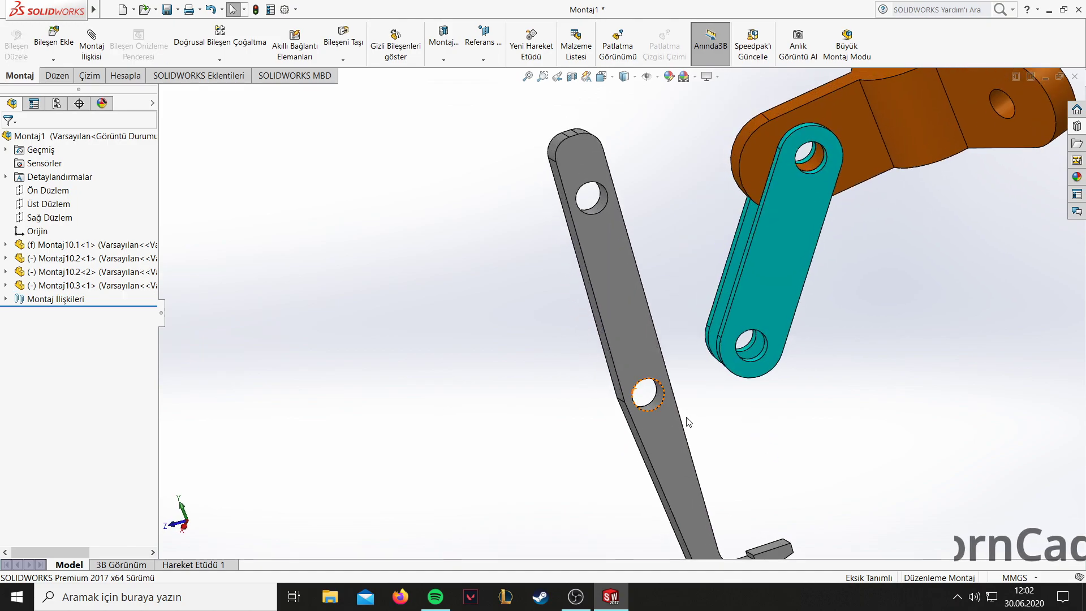
{"action": "scroll", "coordinate": [686, 419], "scroll_direction": "down", "scroll_amount": 3}
{"action": "scroll", "coordinate": [679, 413], "scroll_direction": "down", "scroll_amount": 2}
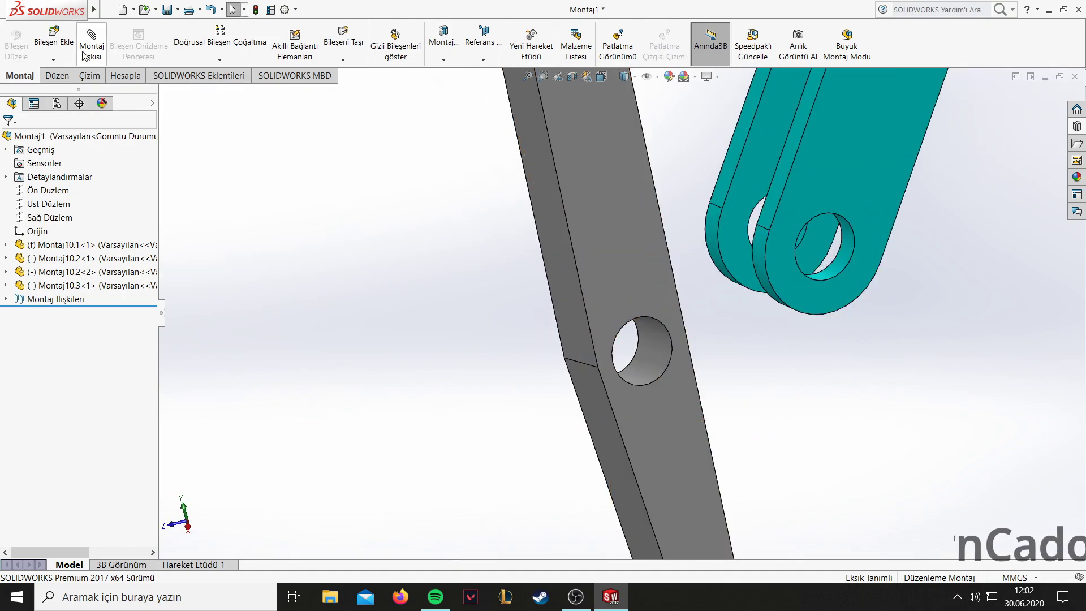
{"action": "left_click", "coordinate": [655, 351]}
{"action": "left_click", "coordinate": [842, 267]}
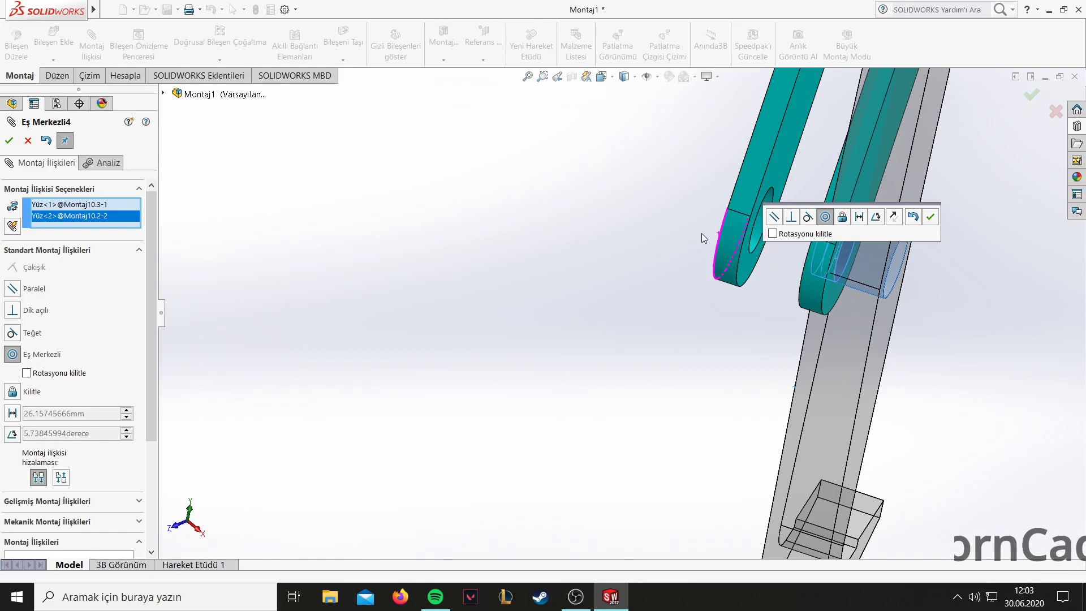
{"action": "middle_click_drag", "start_coordinate": [705, 235], "coordinate": [774, 238]}
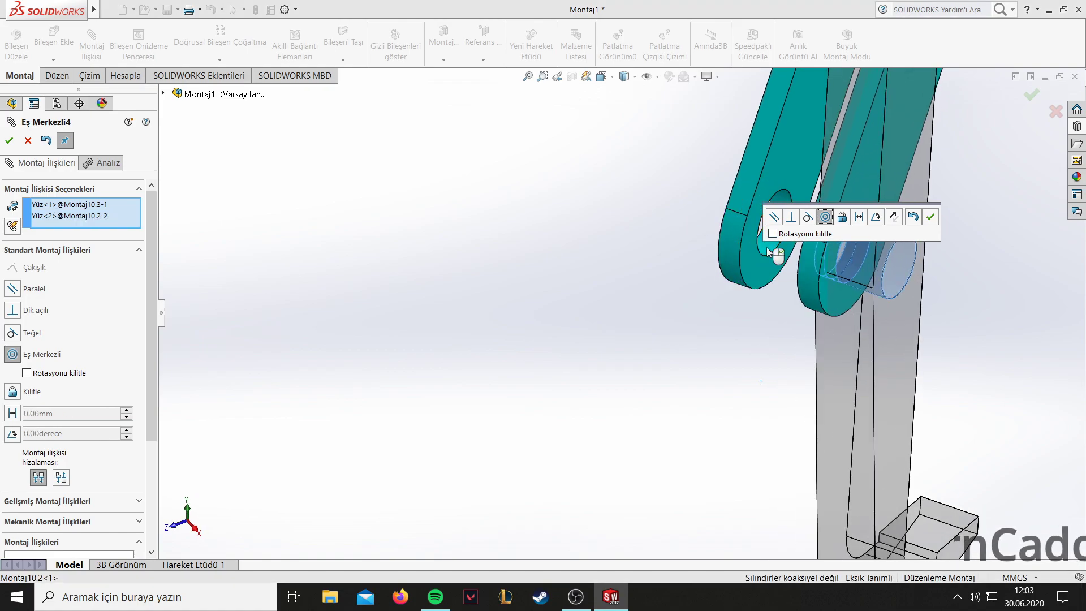
{"action": "left_click", "coordinate": [931, 220]}
{"action": "mouse_move", "coordinate": [850, 308]}
{"action": "middle_mouse_down"}
{"action": "mouse_move", "coordinate": [785, 314]}
{"action": "mouse_move", "coordinate": [863, 334]}
{"action": "mouse_move", "coordinate": [831, 351]}
{"action": "mouse_move", "coordinate": [808, 345]}
{"action": "mouse_move", "coordinate": [868, 311]}
{"action": "middle_mouse_up"}
{"action": "right_click", "coordinate": [787, 140]}
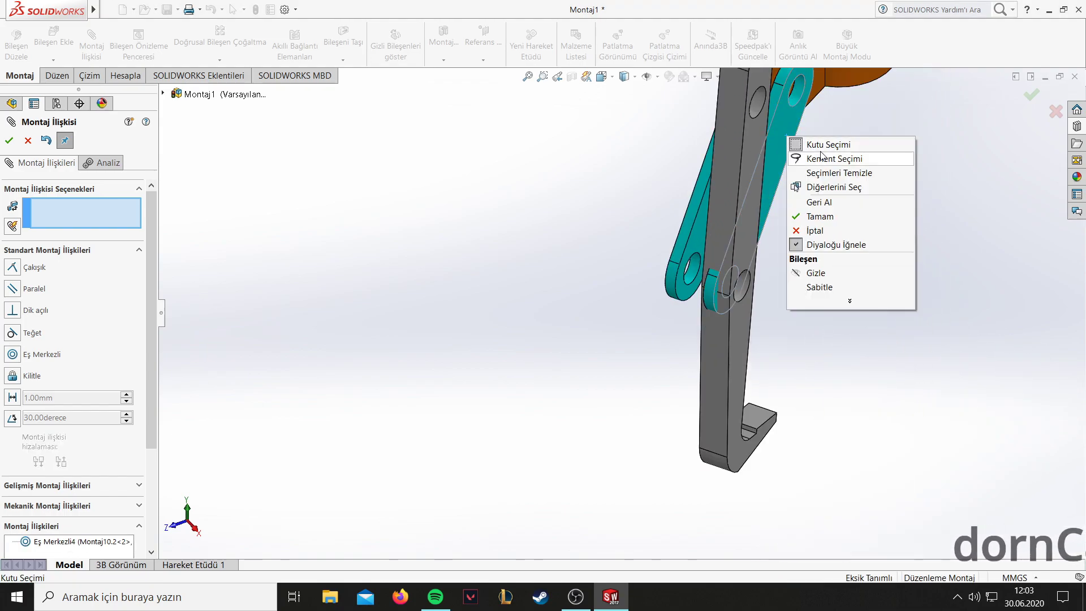
{"action": "left_click", "coordinate": [968, 217]}
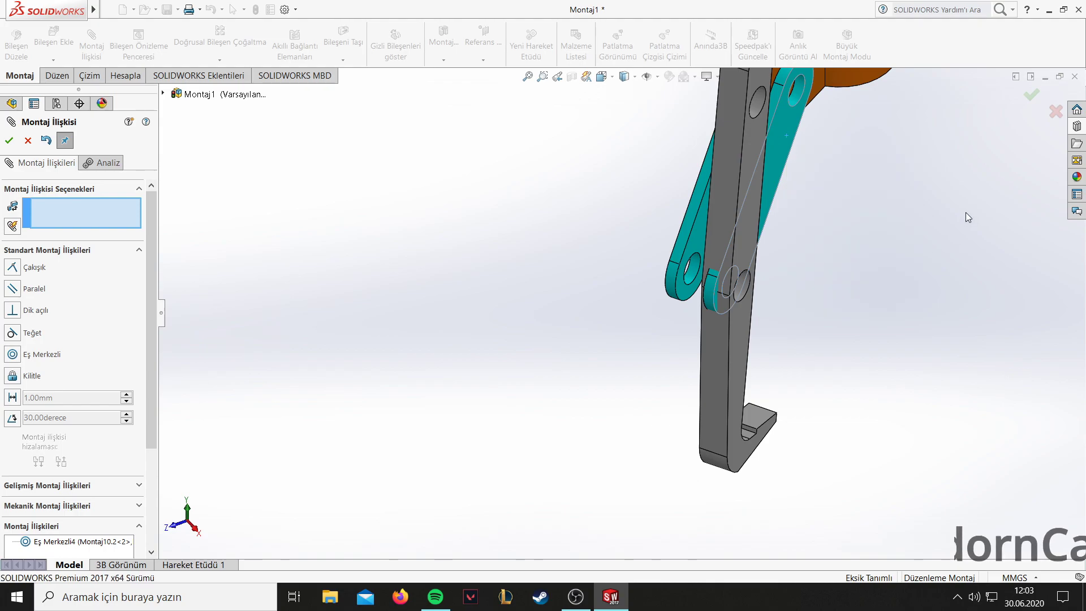
{"action": "left_click", "coordinate": [8, 141]}
Fix both teal links in place and drag the grey hook away from them.
{"action": "middle_click_drag", "start_coordinate": [561, 232], "coordinate": [637, 233]}
{"action": "right_click", "coordinate": [640, 235]}
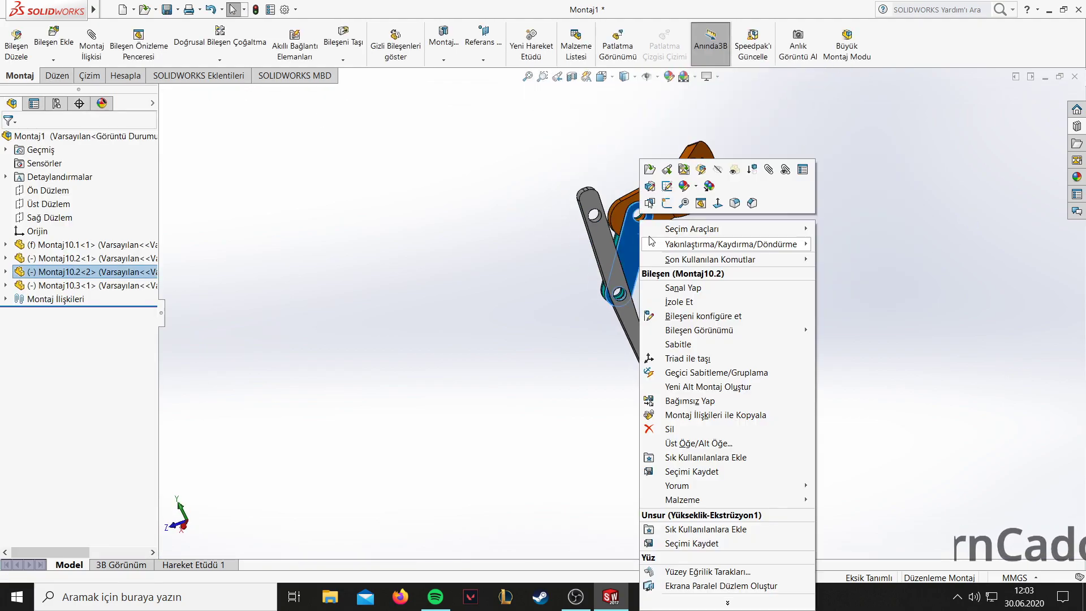
{"action": "left_click", "coordinate": [684, 346]}
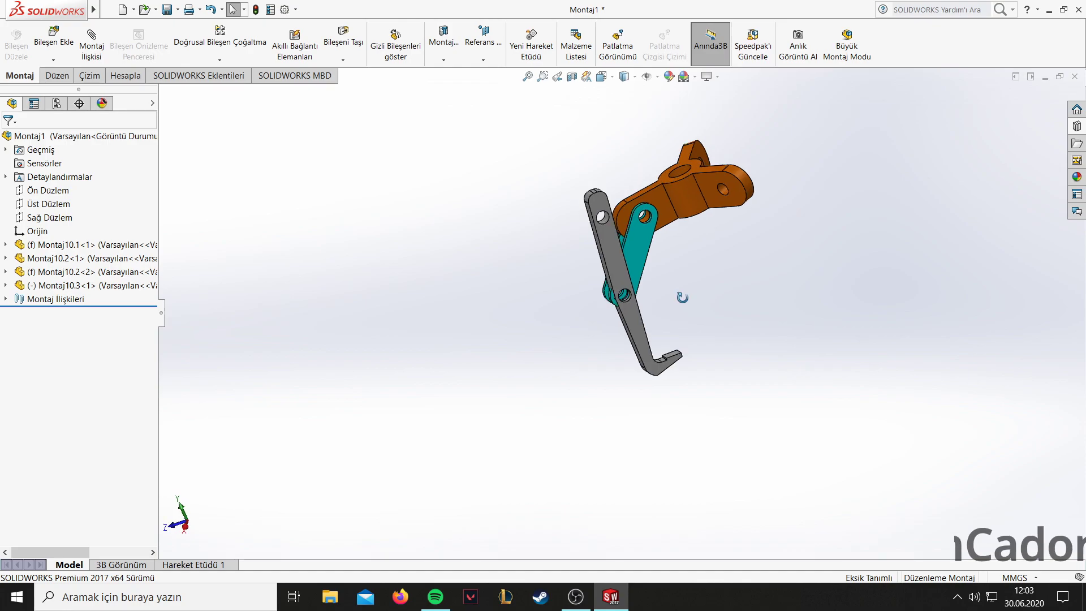
{"action": "scroll", "coordinate": [680, 293], "scroll_direction": "down", "scroll_amount": 5}
{"action": "right_click", "coordinate": [501, 282]}
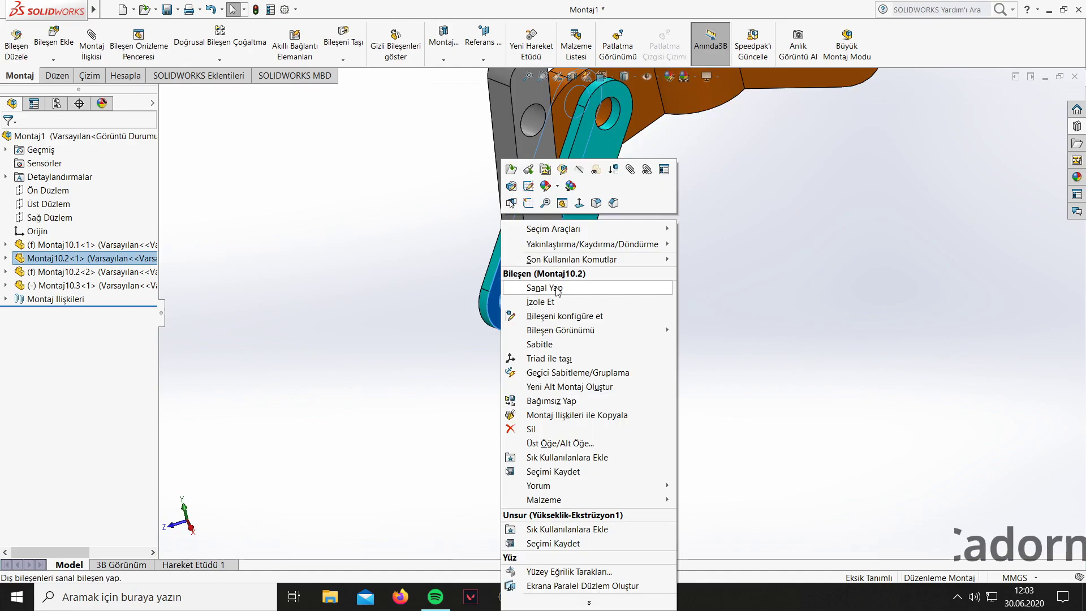
{"action": "left_click", "coordinate": [556, 343]}
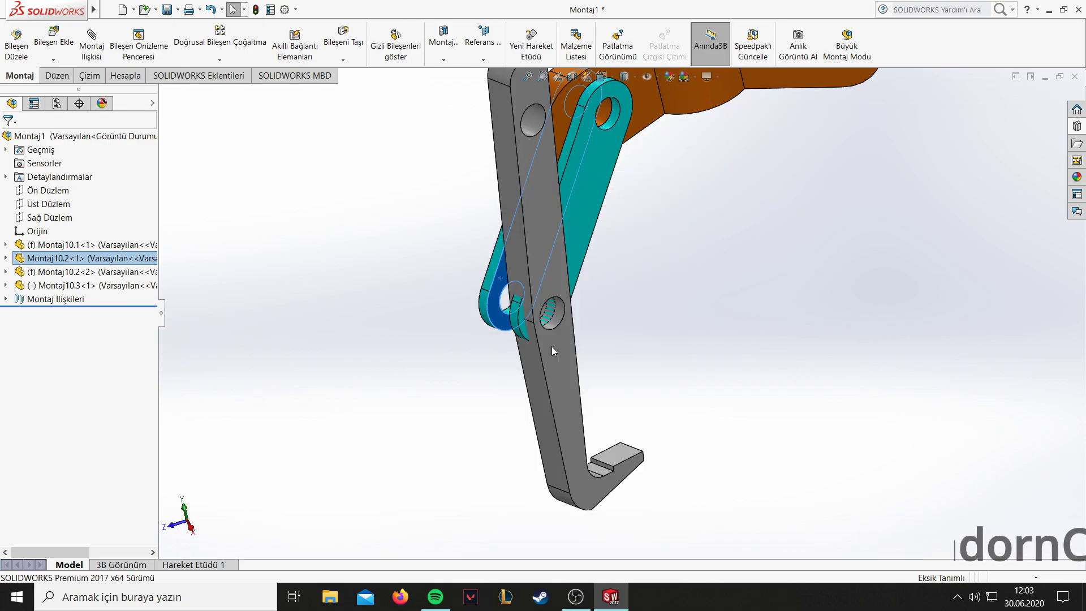
{"action": "mouse_move", "coordinate": [552, 345]}
{"action": "left_mouse_down"}
{"action": "mouse_move", "coordinate": [538, 378]}
{"action": "mouse_move", "coordinate": [480, 345]}
{"action": "mouse_move", "coordinate": [481, 370]}
{"action": "mouse_move", "coordinate": [561, 384]}
{"action": "mouse_move", "coordinate": [592, 406]}
{"action": "left_mouse_up"}
{"action": "key", "text": "Escape"}
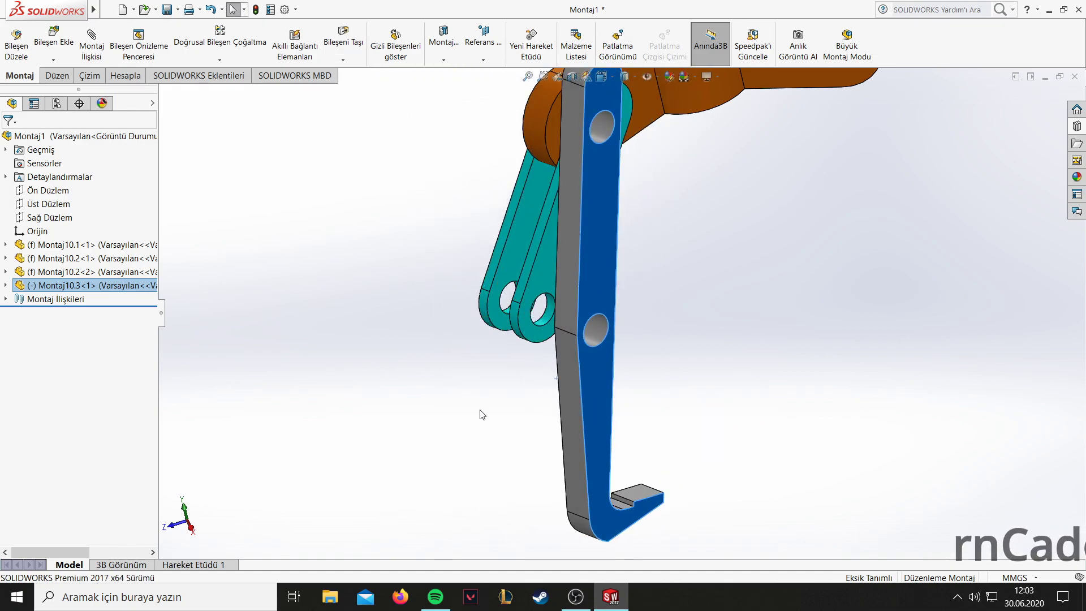
Make the hook's lower hole concentric with the teal link's hole.
{"action": "left_click", "coordinate": [92, 60]}
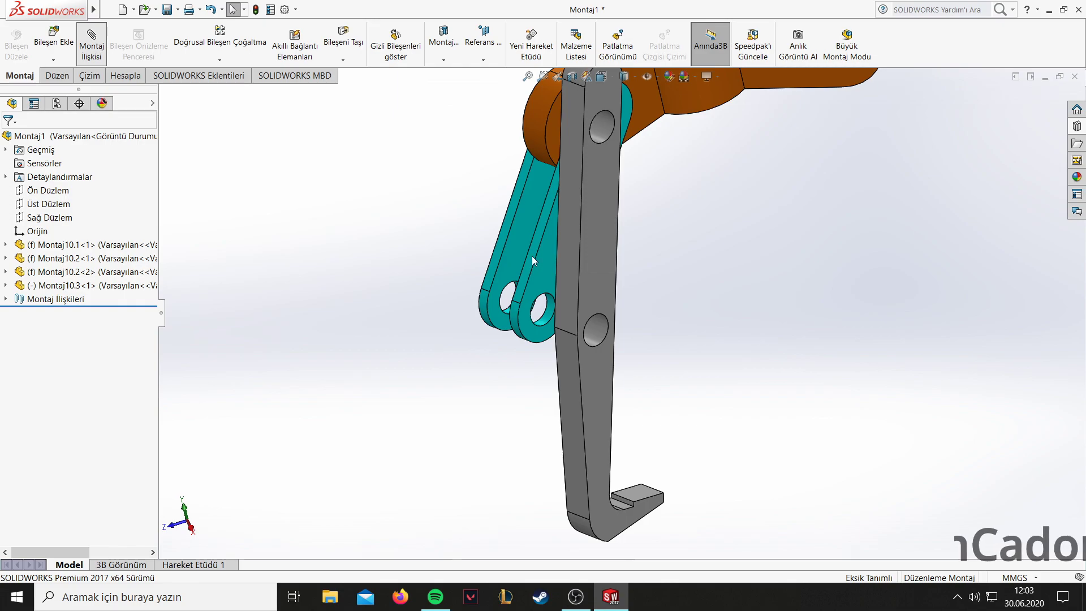
{"action": "left_click", "coordinate": [598, 331]}
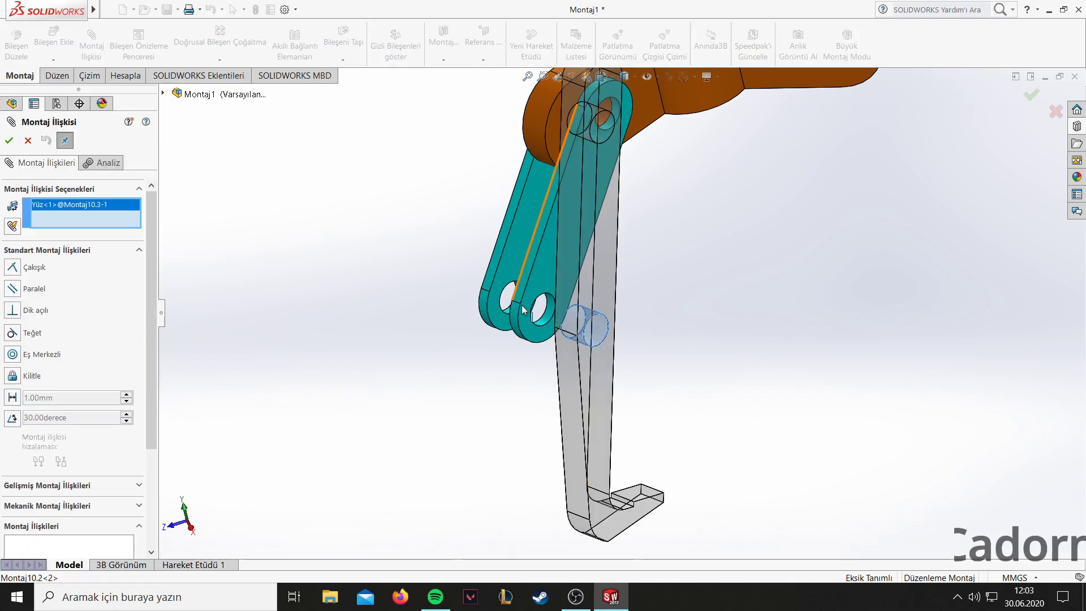
{"action": "middle_click_drag", "start_coordinate": [517, 302], "coordinate": [493, 298]}
{"action": "left_click", "coordinate": [503, 294]}
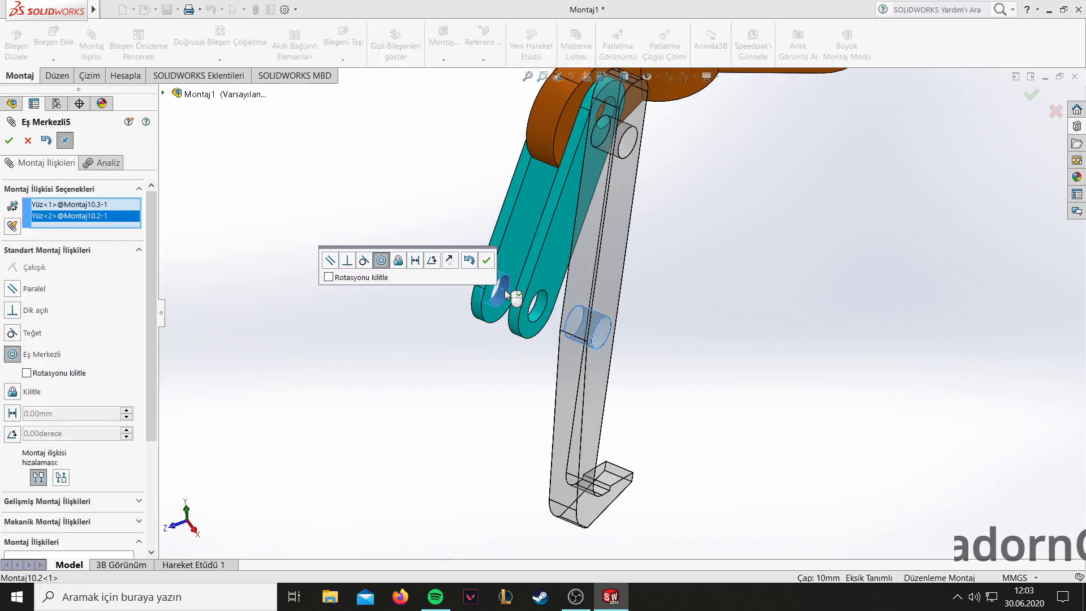
{"action": "left_click", "coordinate": [487, 261]}
Make the hook's side face coincident with the teal link's face, then swing the hook.
{"action": "left_click", "coordinate": [575, 268]}
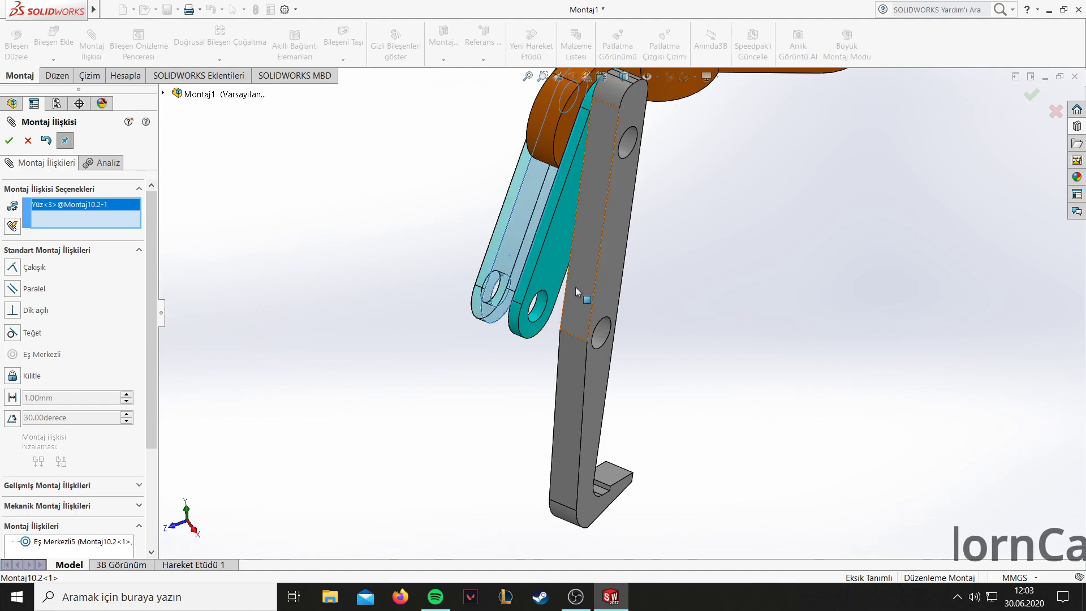
{"action": "left_click_drag", "start_coordinate": [575, 291], "coordinate": [571, 273]}
{"action": "left_click", "coordinate": [571, 274]}
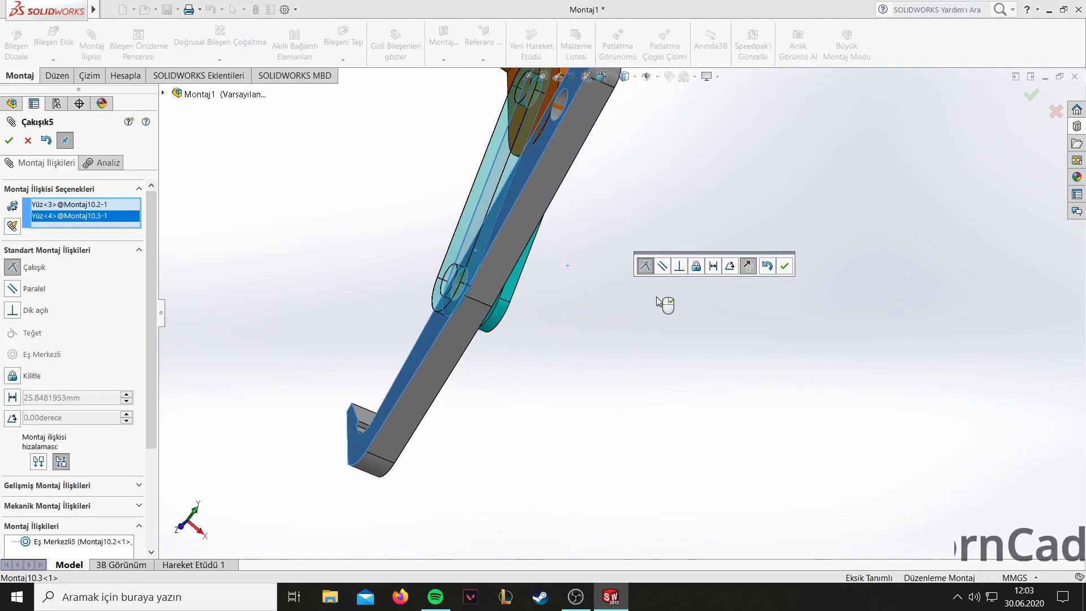
{"action": "left_click", "coordinate": [785, 271]}
{"action": "middle_click_drag", "start_coordinate": [648, 285], "coordinate": [517, 232]}
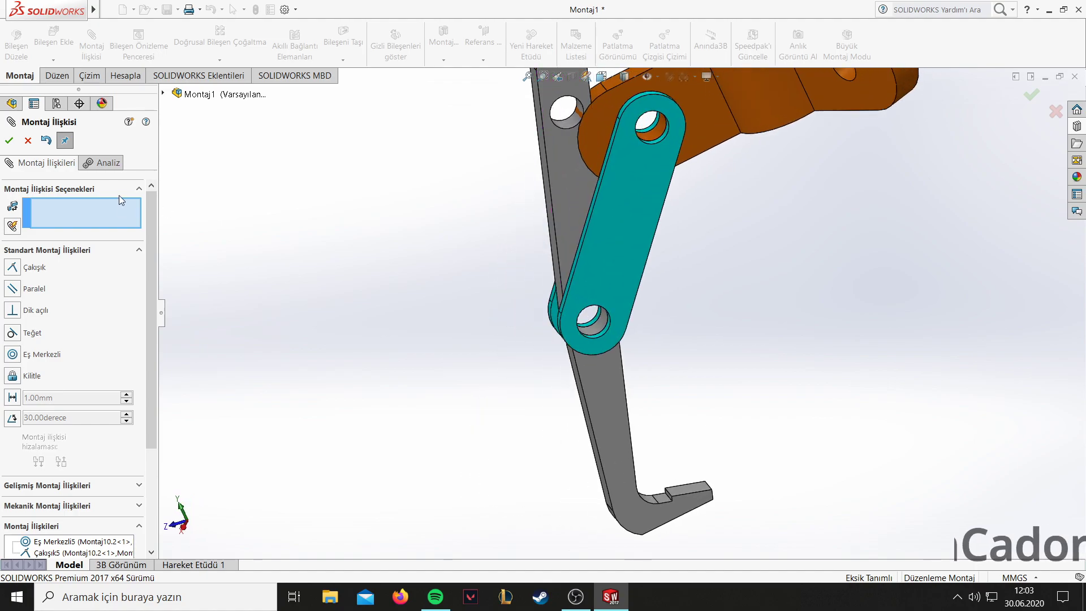
{"action": "left_click", "coordinate": [9, 140]}
{"action": "scroll", "coordinate": [639, 301], "scroll_direction": "up", "scroll_amount": 5}
{"action": "left_click", "coordinate": [598, 233]}
{"action": "mouse_move", "coordinate": [598, 233]}
{"action": "left_mouse_down"}
{"action": "mouse_move", "coordinate": [548, 260]}
{"action": "mouse_move", "coordinate": [542, 199]}
{"action": "mouse_move", "coordinate": [558, 211]}
{"action": "left_mouse_up"}
Swing the grey hook about its pin to a more upright position.
{"action": "left_click", "coordinate": [491, 336]}
{"action": "mouse_move", "coordinate": [490, 336]}
{"action": "middle_mouse_down"}
{"action": "mouse_move", "coordinate": [536, 344]}
{"action": "mouse_move", "coordinate": [727, 294]}
{"action": "mouse_move", "coordinate": [662, 274]}
{"action": "mouse_move", "coordinate": [679, 296]}
{"action": "middle_mouse_up"}
{"action": "scroll", "coordinate": [539, 303], "scroll_direction": "down", "scroll_amount": 3}
{"action": "scroll", "coordinate": [494, 311], "scroll_direction": "down", "scroll_amount": 3}
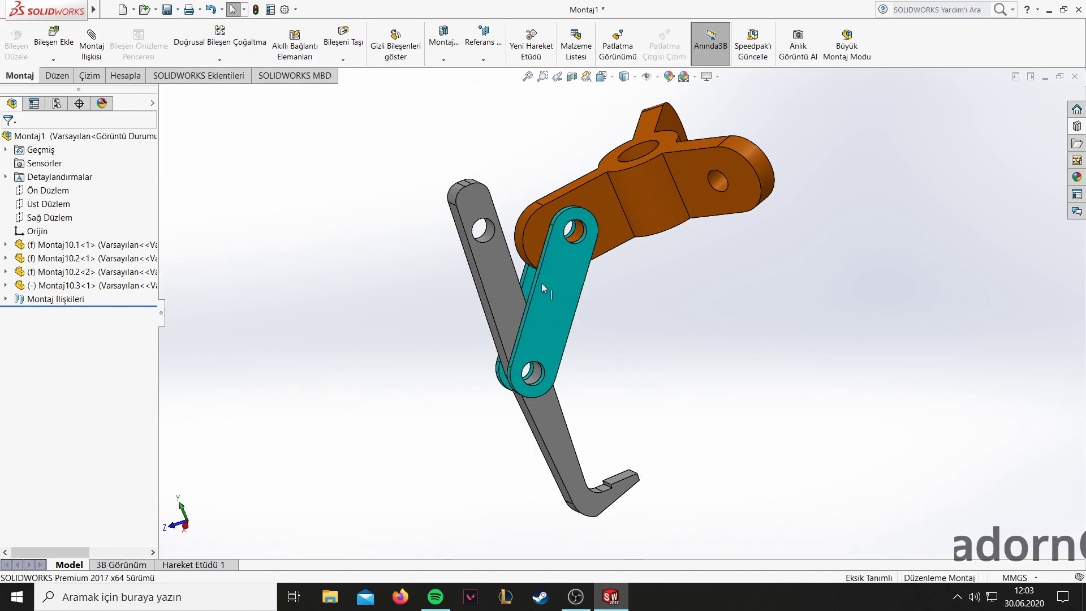
Select the grey hook and both teal links together for patterning.
{"action": "left_click", "coordinate": [543, 301]}
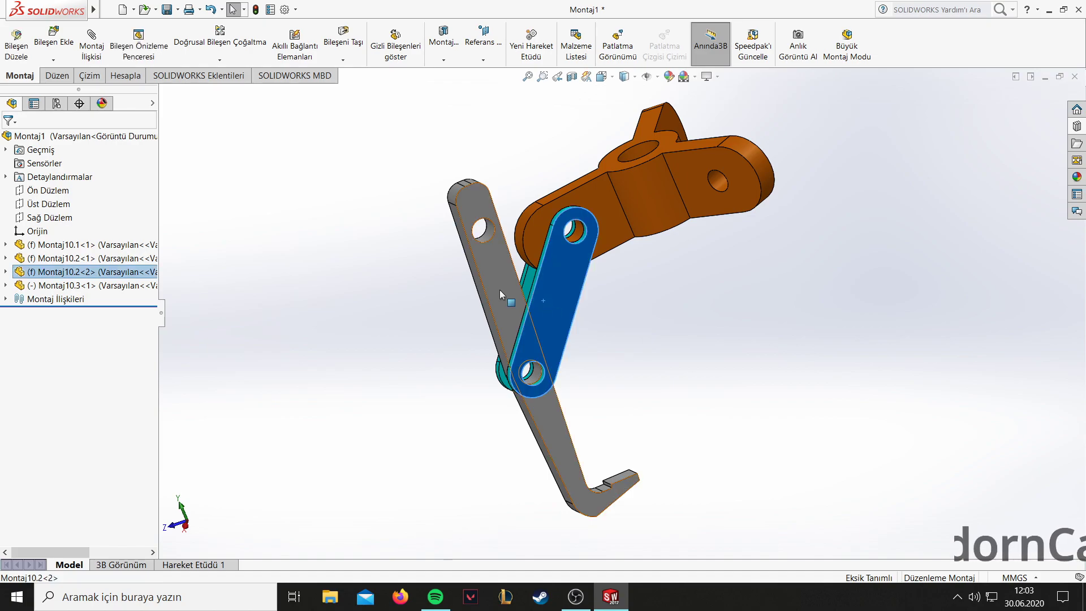
{"action": "left_click", "coordinate": [500, 290], "text": "ctrl"}
{"action": "middle_click_drag", "start_coordinate": [418, 286], "coordinate": [483, 315], "text": "ctrl"}
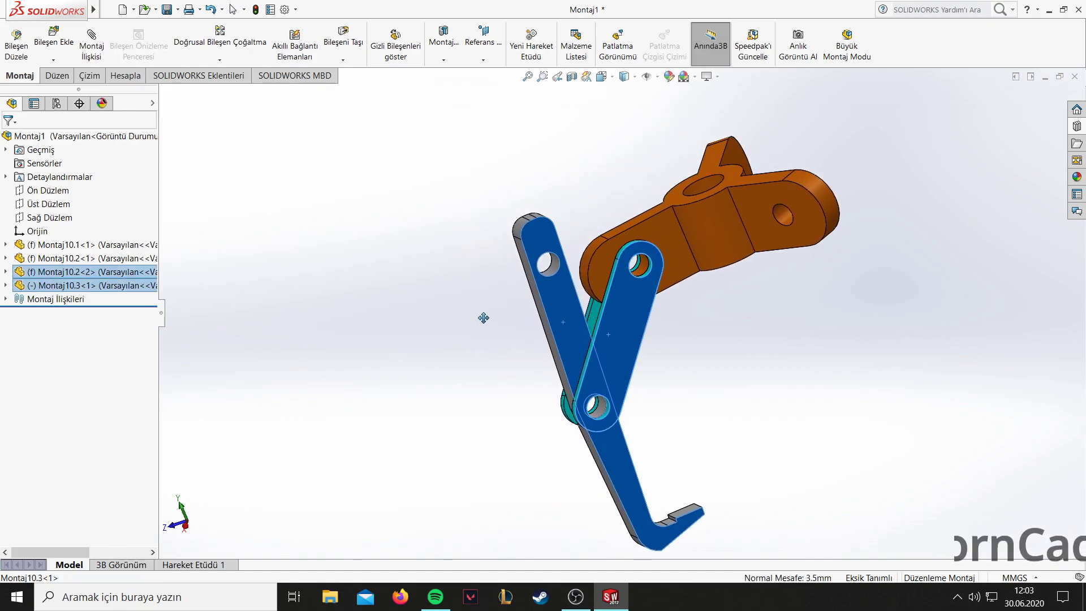
{"action": "scroll", "coordinate": [603, 318], "scroll_direction": "down", "scroll_amount": 2}
{"action": "scroll", "coordinate": [602, 318], "scroll_direction": "down", "scroll_amount": 3}
{"action": "left_click", "coordinate": [616, 311], "text": "ctrl"}
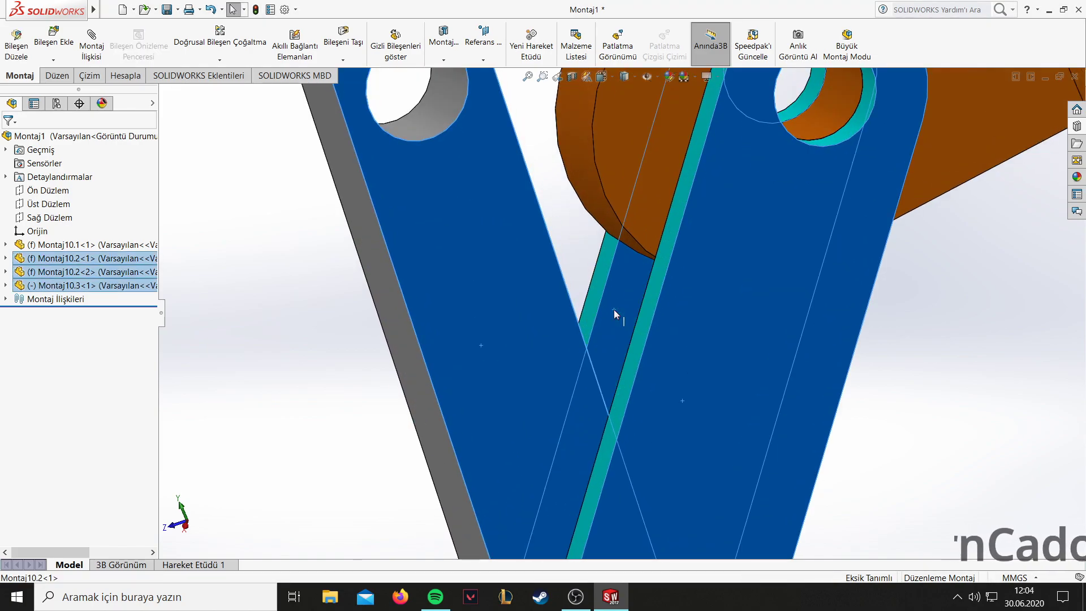
{"action": "scroll", "coordinate": [623, 344], "scroll_direction": "up", "scroll_amount": 5}
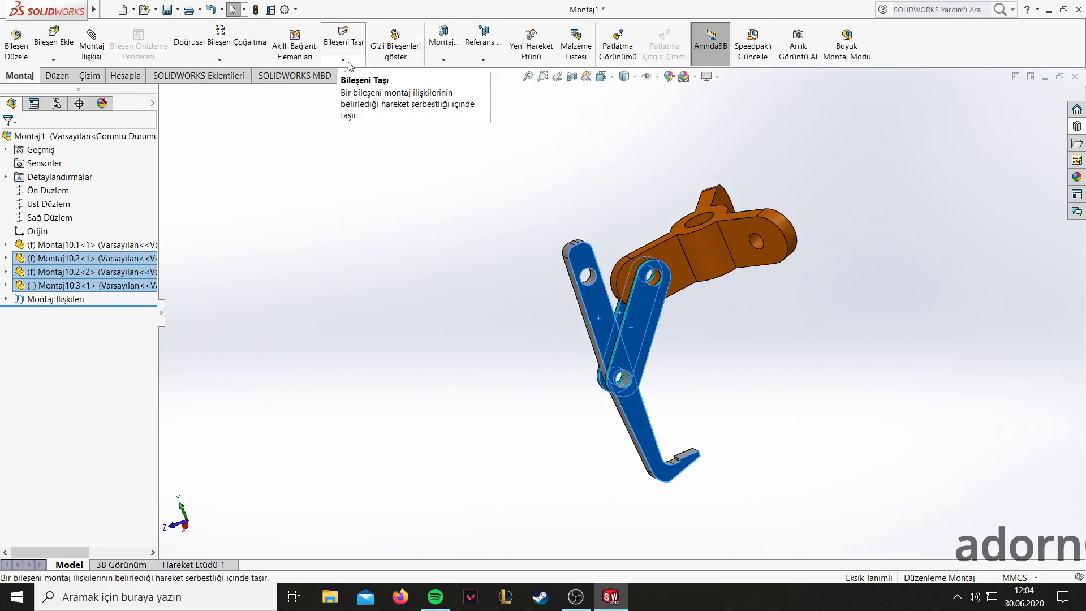
{"action": "left_click", "coordinate": [235, 62]}
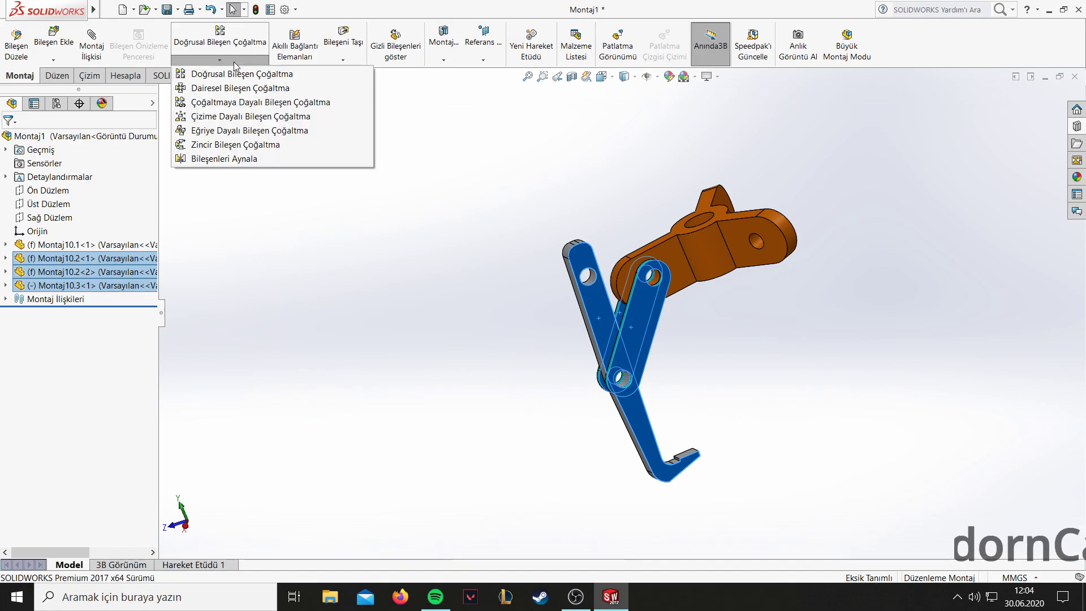
Start a circular component pattern of the grey hook and both teal links.
{"action": "left_click", "coordinate": [249, 89]}
{"action": "middle_click_drag", "start_coordinate": [572, 172], "coordinate": [737, 240]}
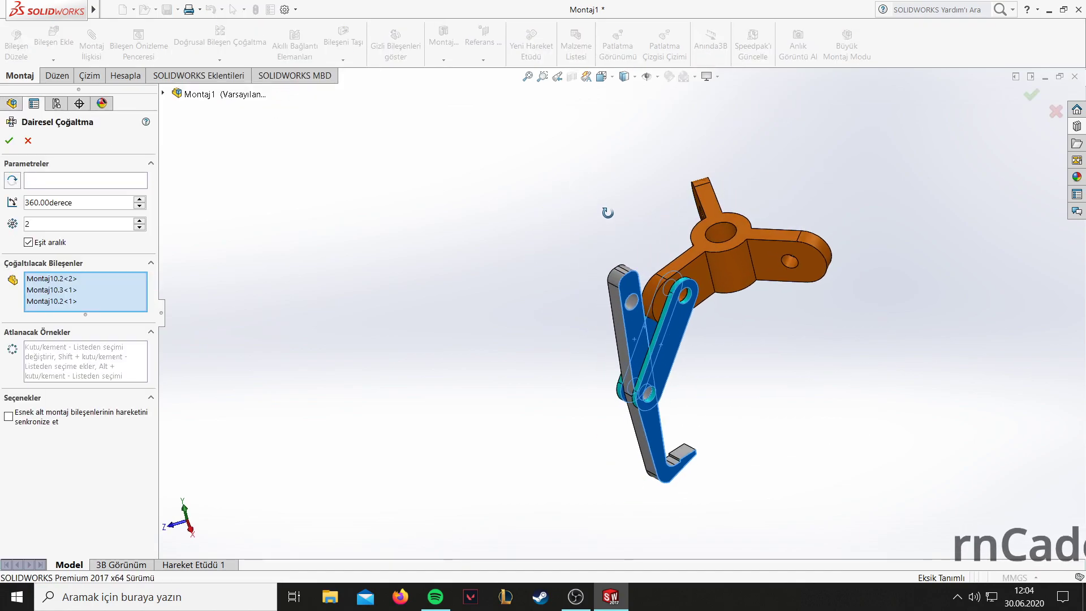
{"action": "left_click", "coordinate": [733, 238]}
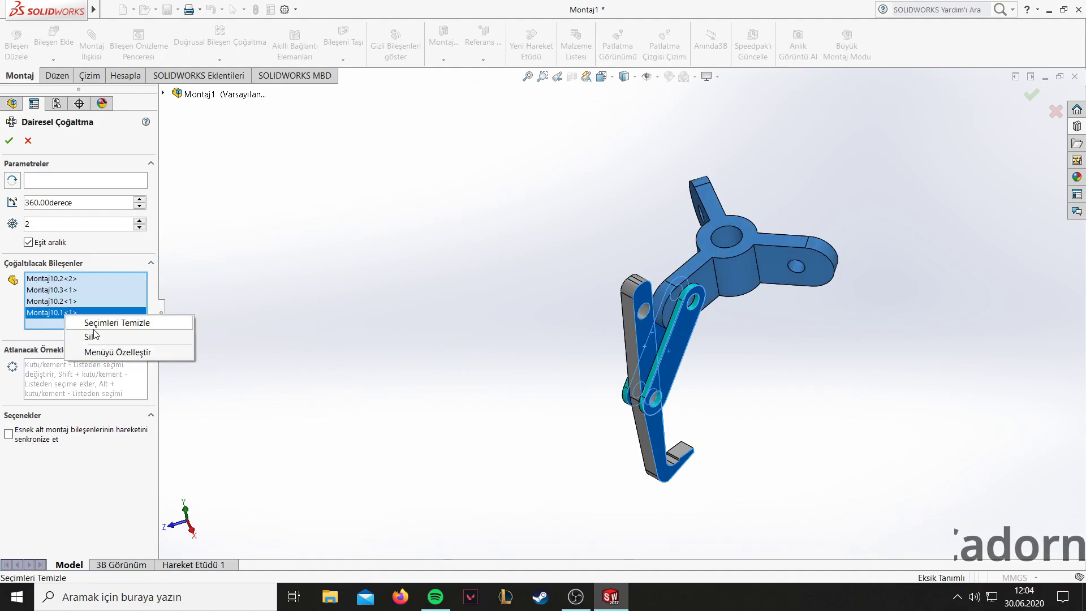
{"action": "left_click", "coordinate": [94, 330]}
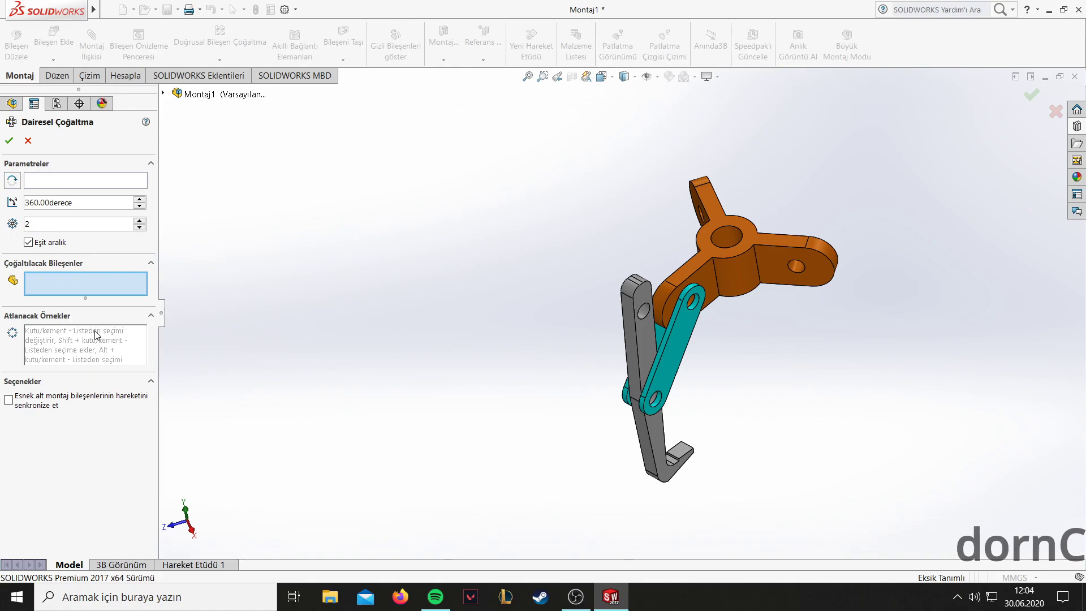
{"action": "left_click", "coordinate": [163, 92]}
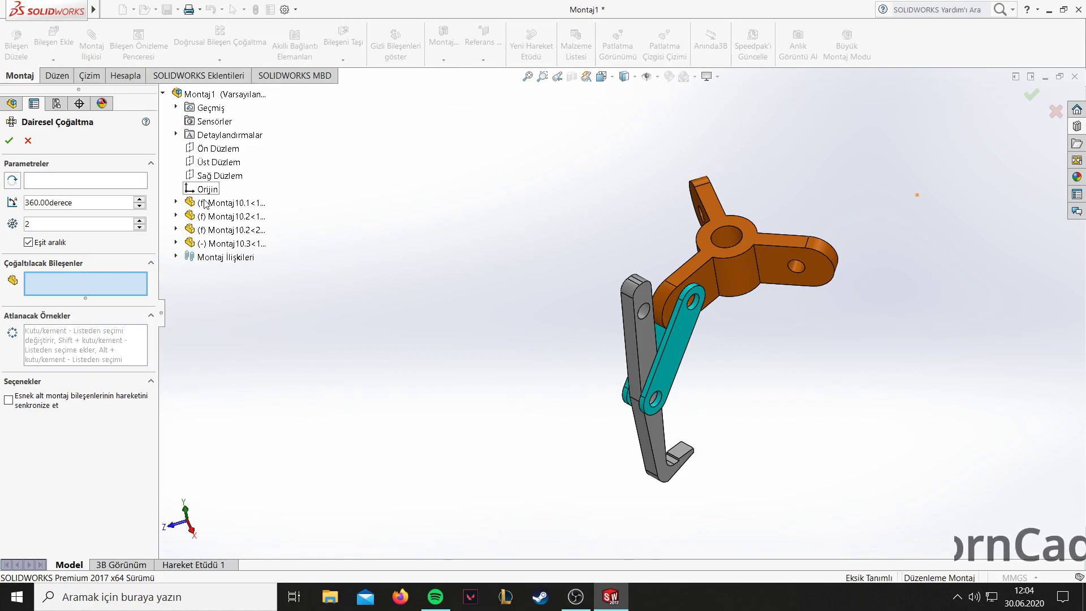
{"action": "left_click", "coordinate": [222, 246]}
{"action": "left_click", "coordinate": [230, 229]}
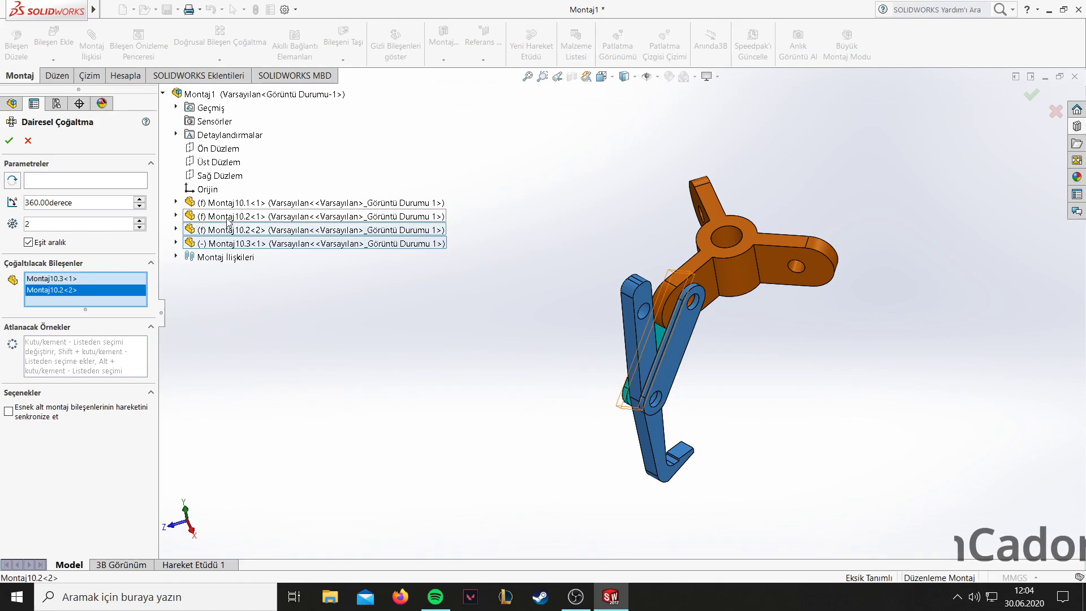
{"action": "left_click", "coordinate": [228, 219]}
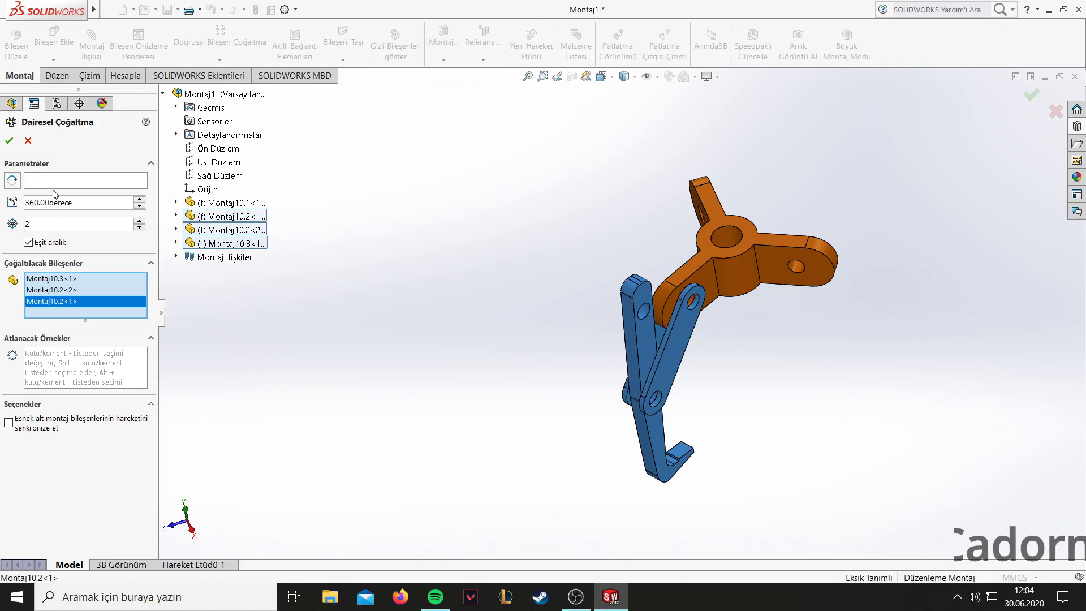
Pattern them 3 times around the bracket's central hole axis.
{"action": "left_click", "coordinate": [37, 183]}
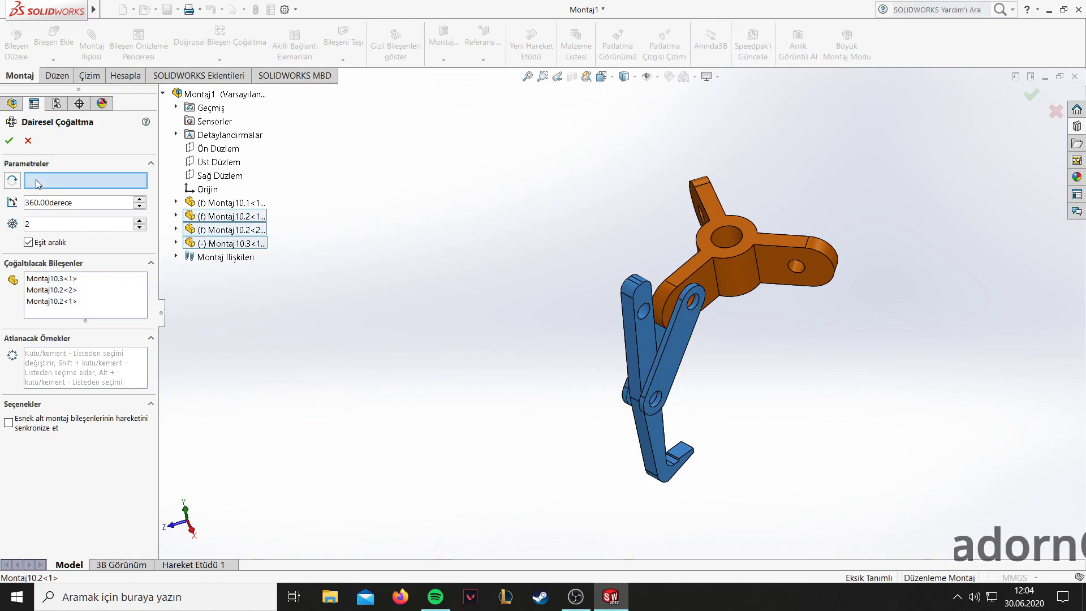
{"action": "left_click", "coordinate": [722, 236]}
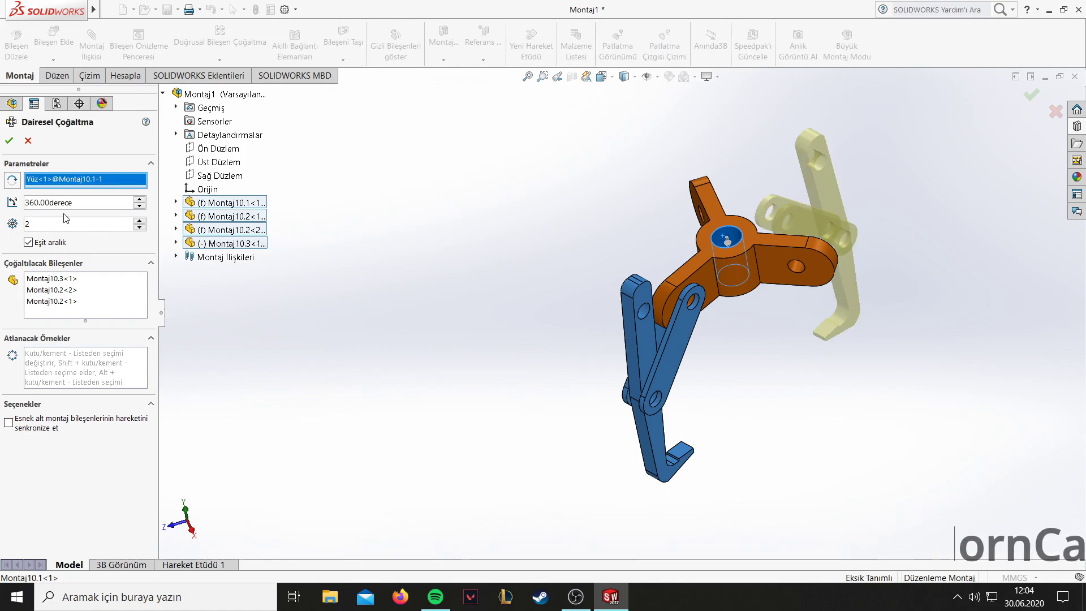
{"action": "type", "text": "3"}
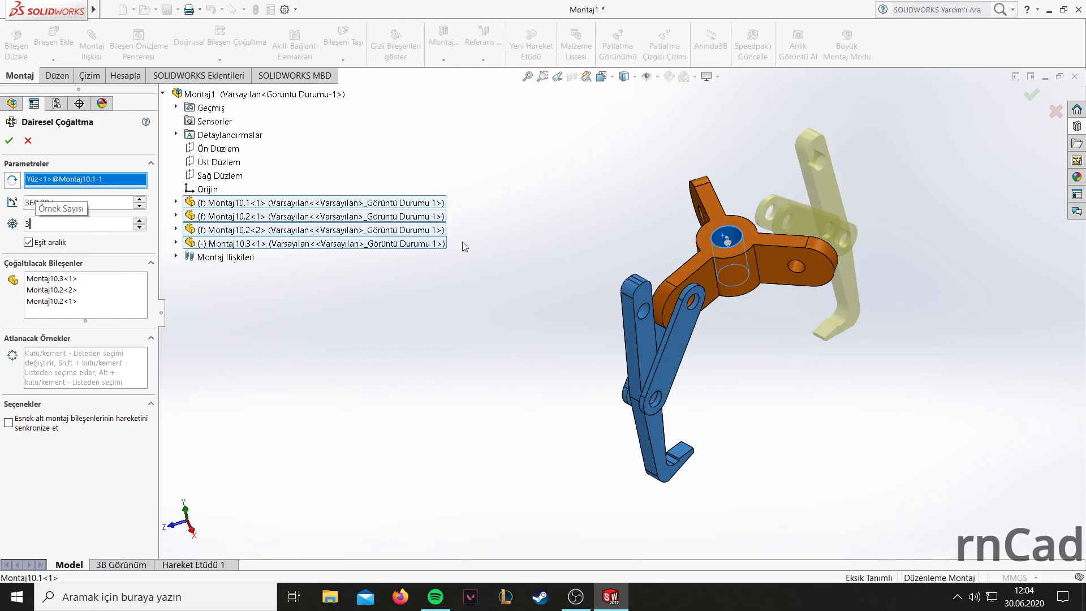
{"action": "mouse_move", "coordinate": [562, 223]}
{"action": "middle_mouse_down"}
{"action": "mouse_move", "coordinate": [576, 234]}
{"action": "mouse_move", "coordinate": [563, 229]}
{"action": "middle_mouse_up"}
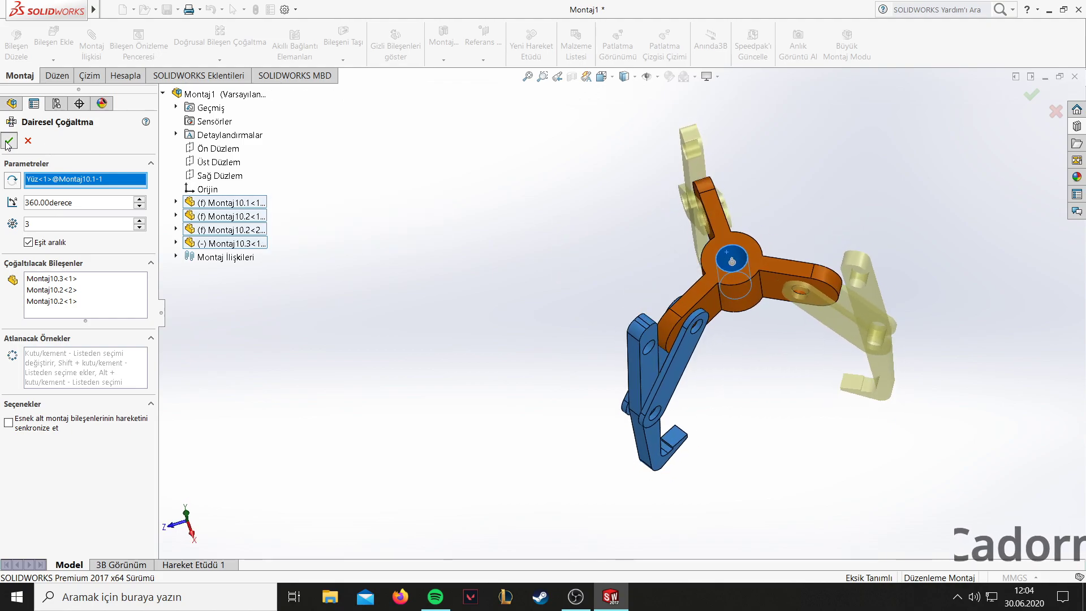
{"action": "left_click", "coordinate": [9, 142]}
Drag the gripper fingers into new positions to test their motion.
{"action": "mouse_move", "coordinate": [650, 350]}
{"action": "left_mouse_down"}
{"action": "mouse_move", "coordinate": [631, 319]}
{"action": "mouse_move", "coordinate": [613, 354]}
{"action": "left_mouse_up"}
{"action": "key", "text": "Escape"}
{"action": "mouse_move", "coordinate": [482, 288]}
{"action": "middle_mouse_down"}
{"action": "mouse_move", "coordinate": [449, 284]}
{"action": "mouse_move", "coordinate": [411, 225]}
{"action": "mouse_move", "coordinate": [501, 207]}
{"action": "middle_mouse_up"}
{"action": "left_click_drag", "start_coordinate": [665, 301], "coordinate": [539, 252]}
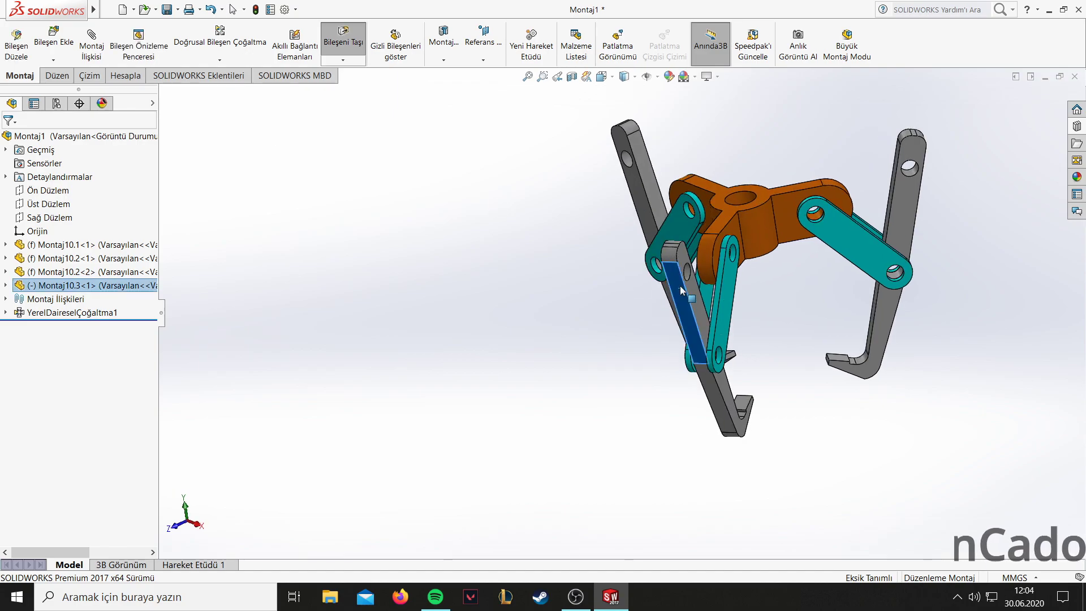
{"action": "mouse_move", "coordinate": [538, 246]}
{"action": "middle_mouse_down"}
{"action": "mouse_move", "coordinate": [678, 334]}
{"action": "mouse_move", "coordinate": [484, 276]}
{"action": "middle_mouse_up"}
{"action": "scroll", "coordinate": [484, 276], "scroll_direction": "up", "scroll_amount": 3}
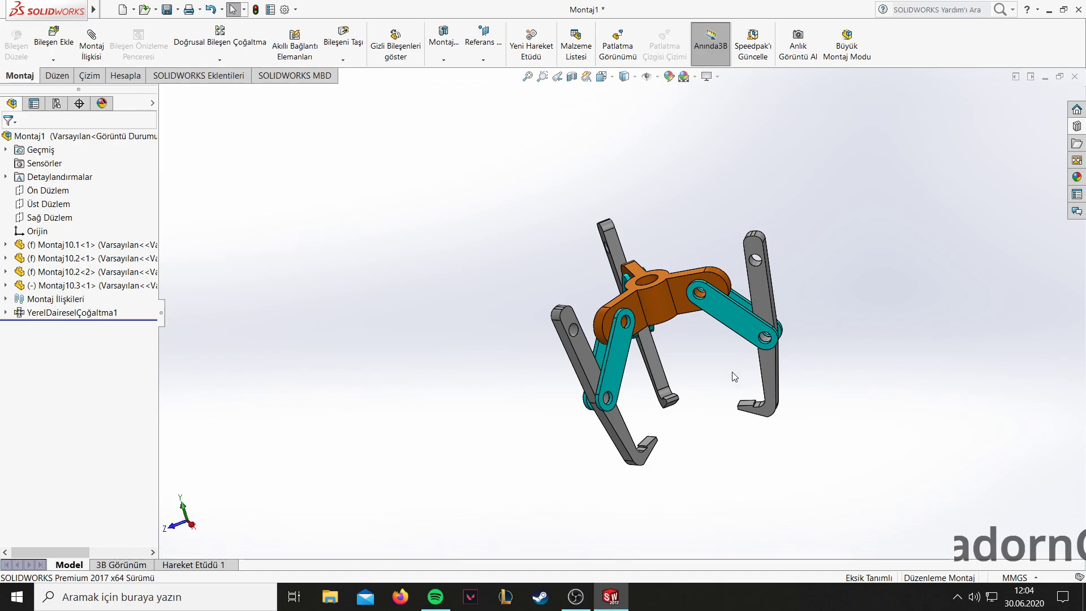
{"action": "left_click_drag", "start_coordinate": [730, 325], "coordinate": [720, 358]}
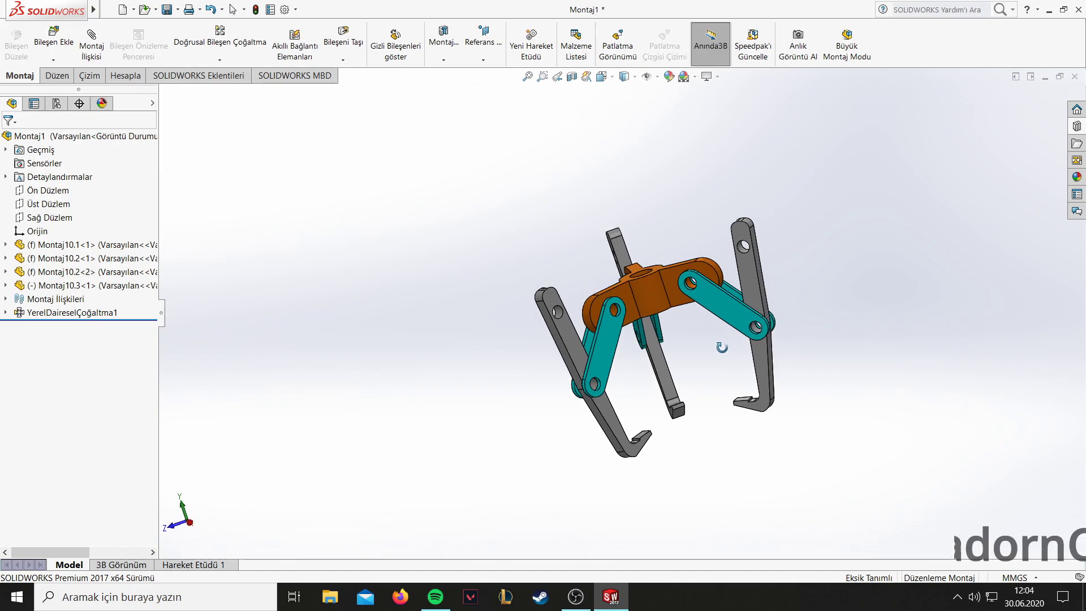
Cancel the first component insertion, then select and deselect the front left arm.
{"action": "left_click", "coordinate": [65, 37]}
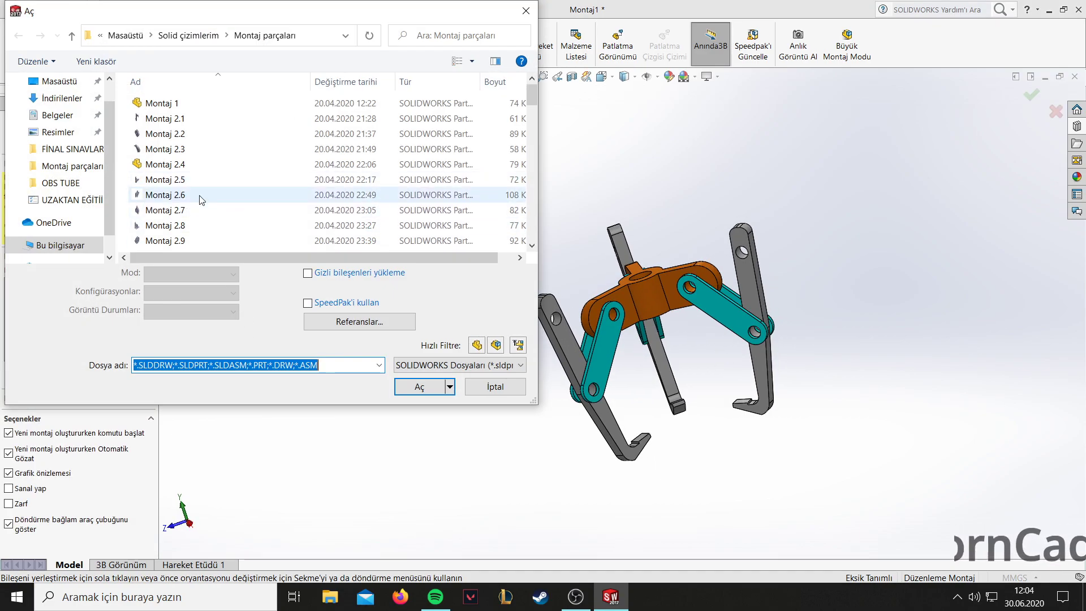
{"action": "left_click", "coordinate": [526, 10]}
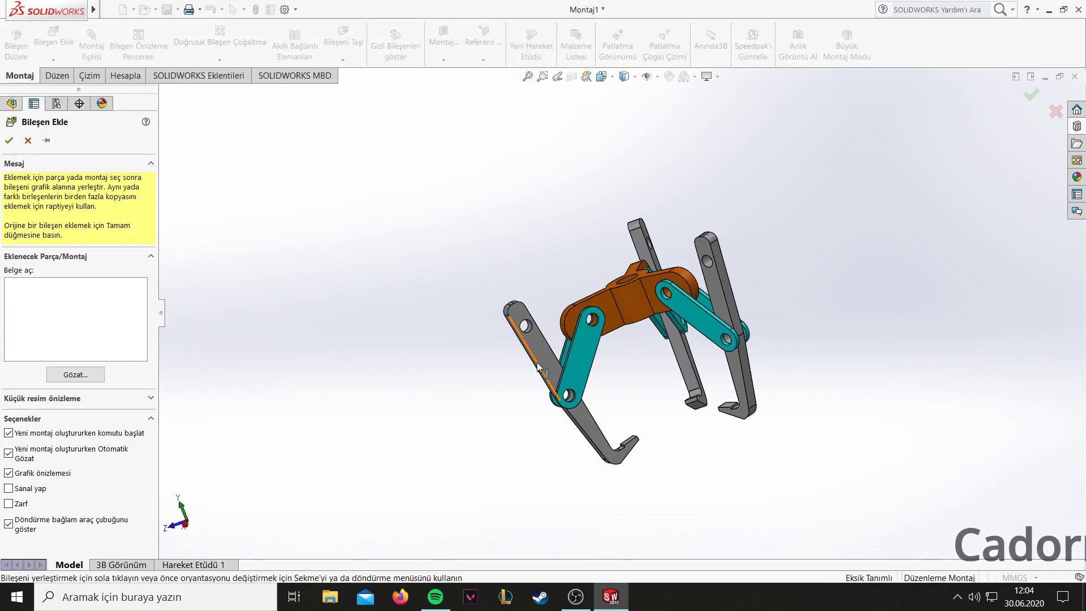
{"action": "left_click", "coordinate": [525, 326]}
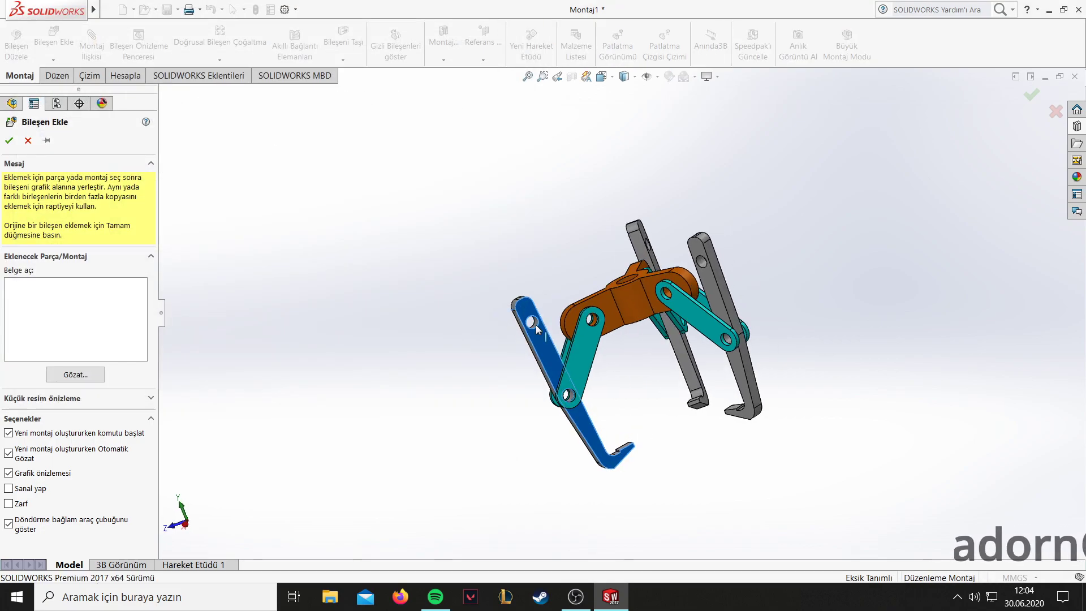
{"action": "right_click", "coordinate": [541, 354]}
{"action": "left_click", "coordinate": [571, 426]}
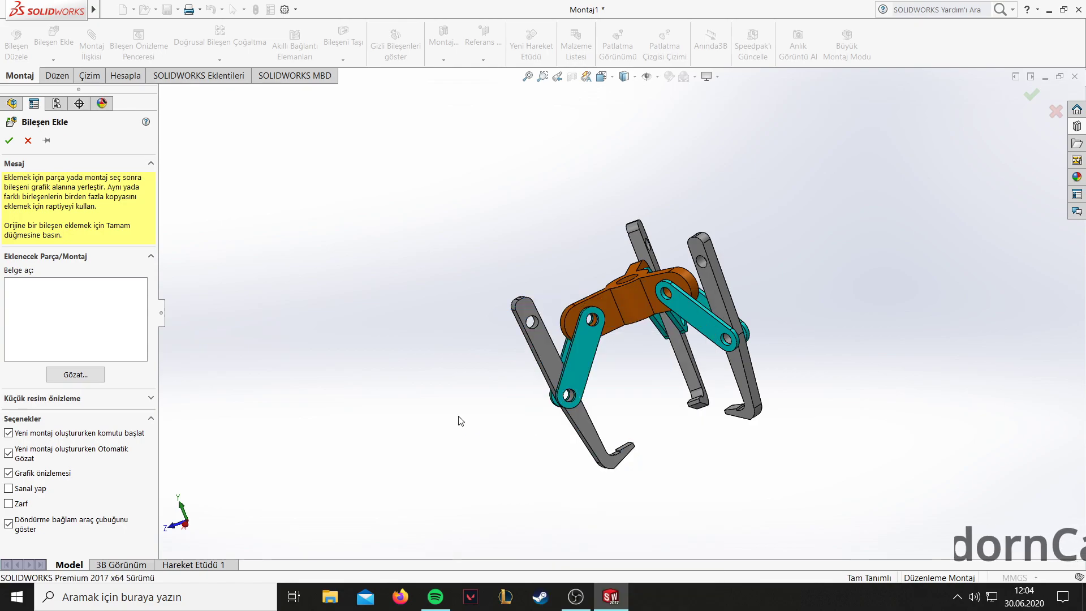
{"action": "left_click", "coordinate": [529, 343]}
{"action": "left_click", "coordinate": [274, 222]}
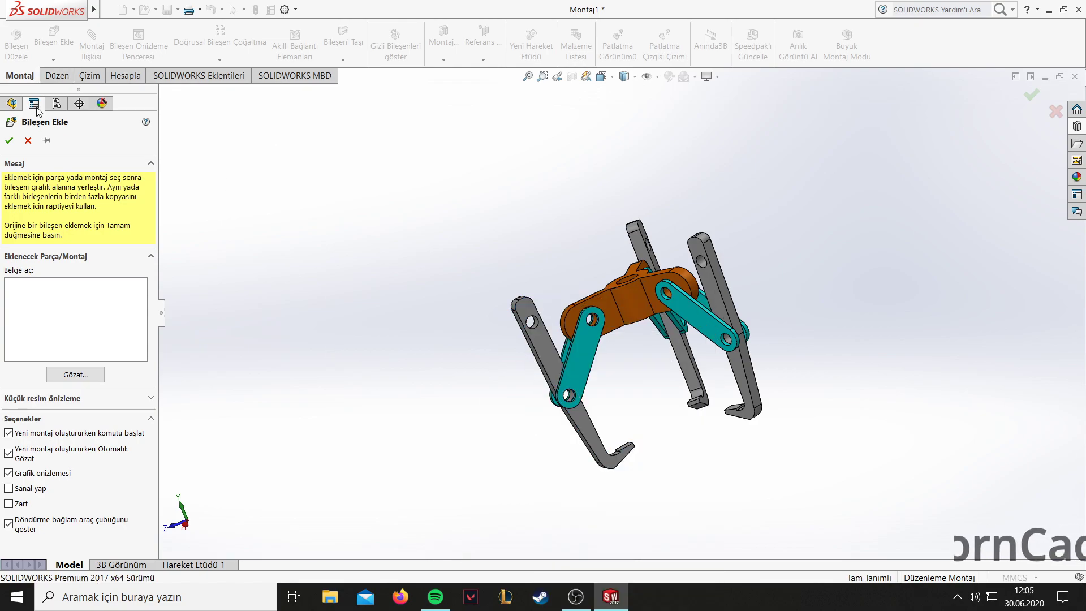
Insert Montaj10.4 above the hub and turn it lengthwise.
{"action": "left_click", "coordinate": [89, 381]}
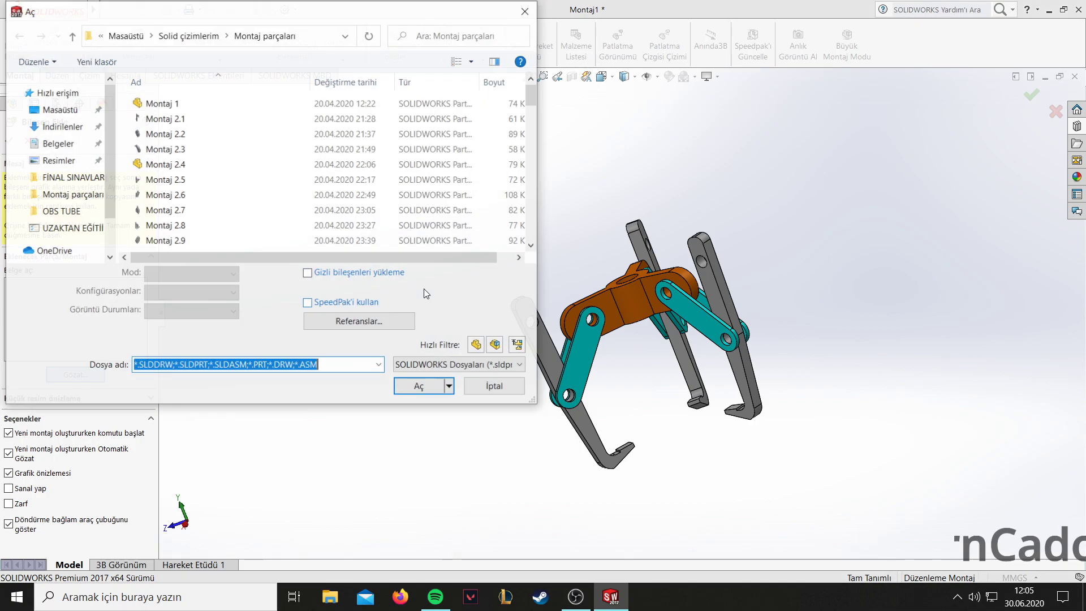
{"action": "scroll", "coordinate": [272, 186], "scroll_direction": "down", "scroll_amount": 3}
{"action": "scroll", "coordinate": [272, 187], "scroll_direction": "down", "scroll_amount": 5}
{"action": "scroll", "coordinate": [210, 183], "scroll_direction": "down", "scroll_amount": 2}
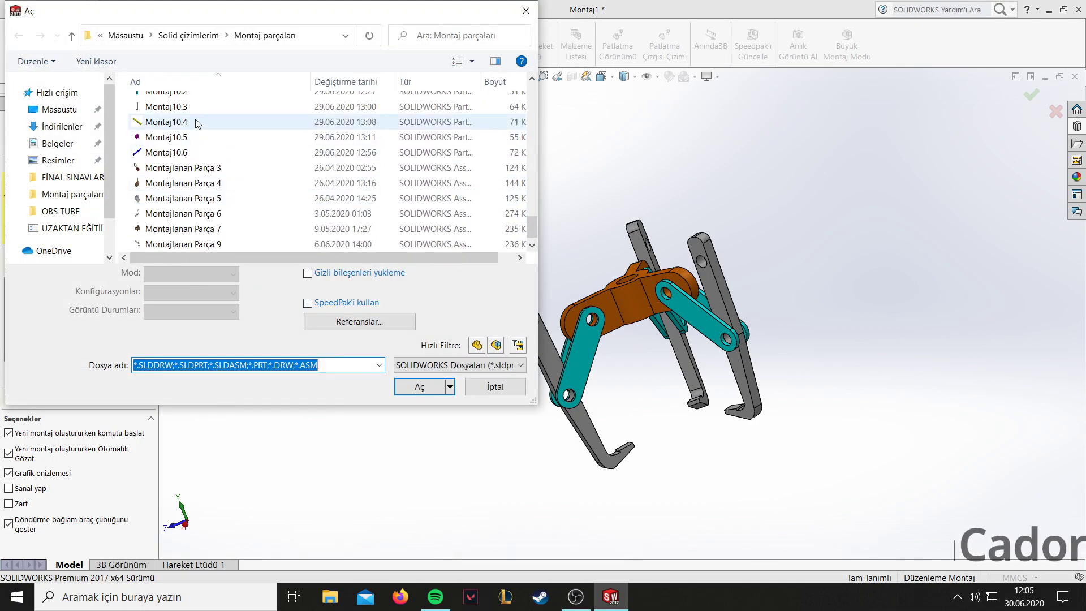
{"action": "left_click", "coordinate": [199, 122]}
{"action": "left_click", "coordinate": [419, 387]}
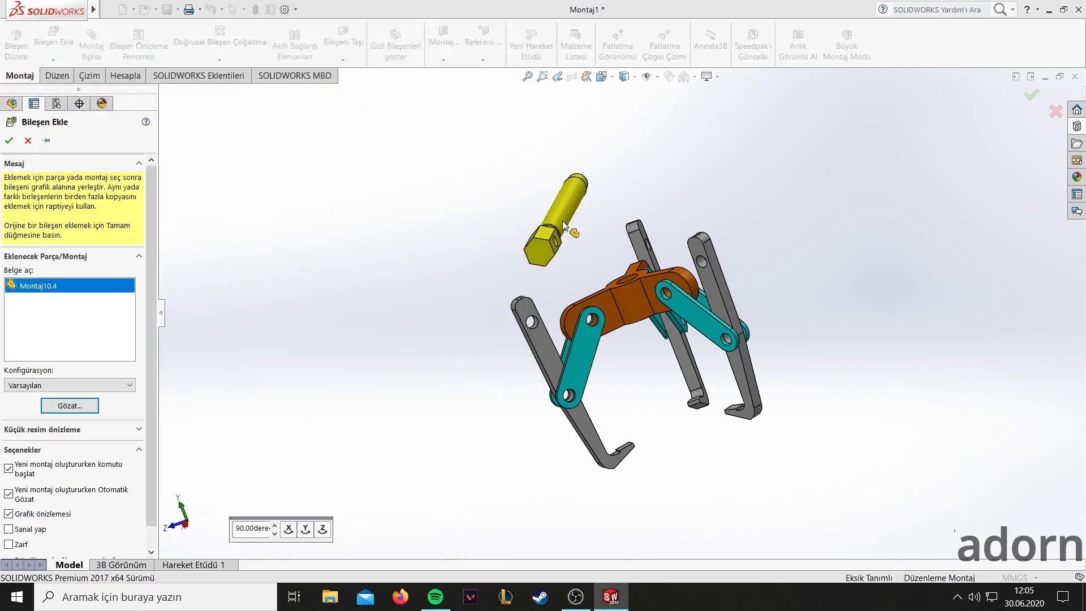
{"action": "left_click", "coordinate": [560, 224]}
{"action": "mouse_move", "coordinate": [554, 226]}
{"action": "right_mouse_down"}
{"action": "mouse_move", "coordinate": [442, 159]}
{"action": "mouse_move", "coordinate": [500, 145]}
{"action": "right_mouse_up"}
{"action": "key", "text": "Escape"}
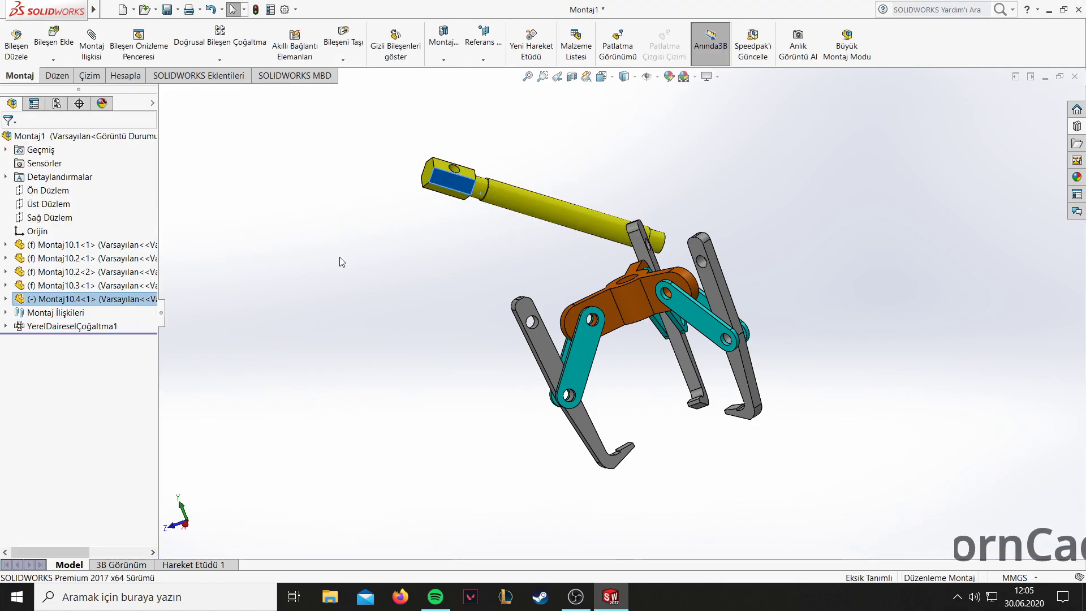
Stand the yellow shaft upright and move it down toward the hub.
{"action": "left_click", "coordinate": [342, 262]}
{"action": "right_click_drag", "start_coordinate": [455, 190], "coordinate": [528, 122]}
{"action": "right_click", "coordinate": [523, 76]}
{"action": "key", "text": "Escape"}
{"action": "left_click_drag", "start_coordinate": [528, 198], "coordinate": [516, 188]}
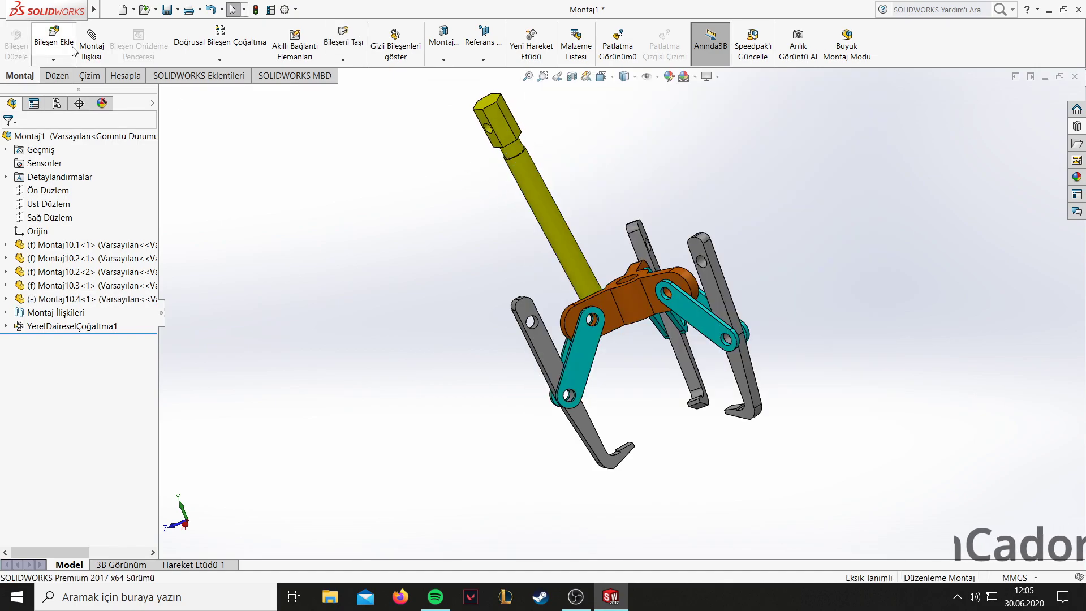
Mate the shaft concentric with the hub's centre hole.
{"action": "left_click", "coordinate": [545, 200]}
{"action": "middle_click_drag", "start_coordinate": [545, 201], "coordinate": [634, 317]}
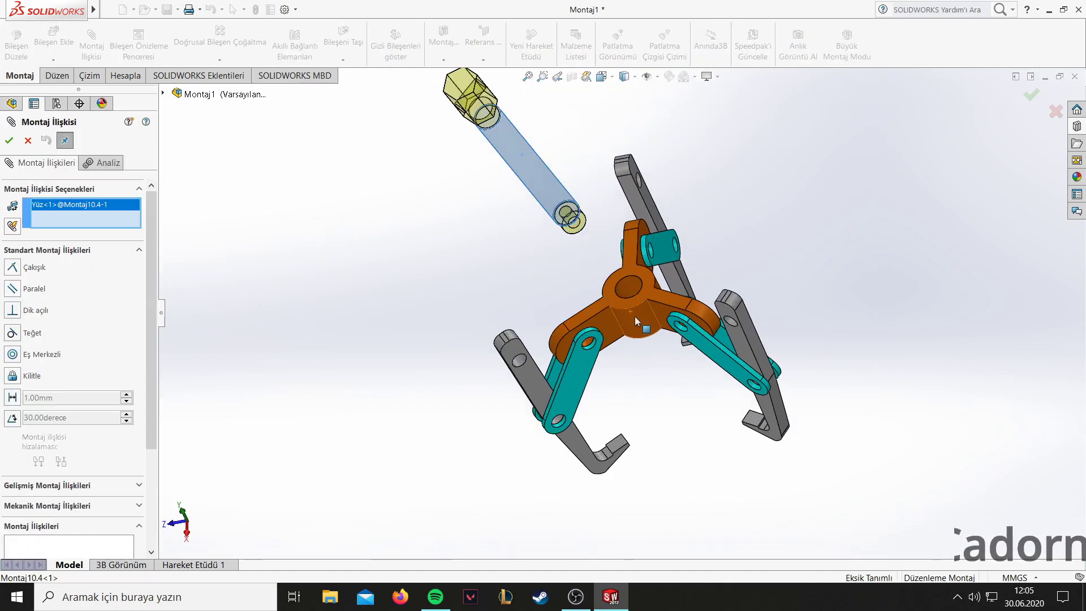
{"action": "scroll", "coordinate": [626, 265], "scroll_direction": "down", "scroll_amount": 3}
{"action": "left_click", "coordinate": [627, 262]}
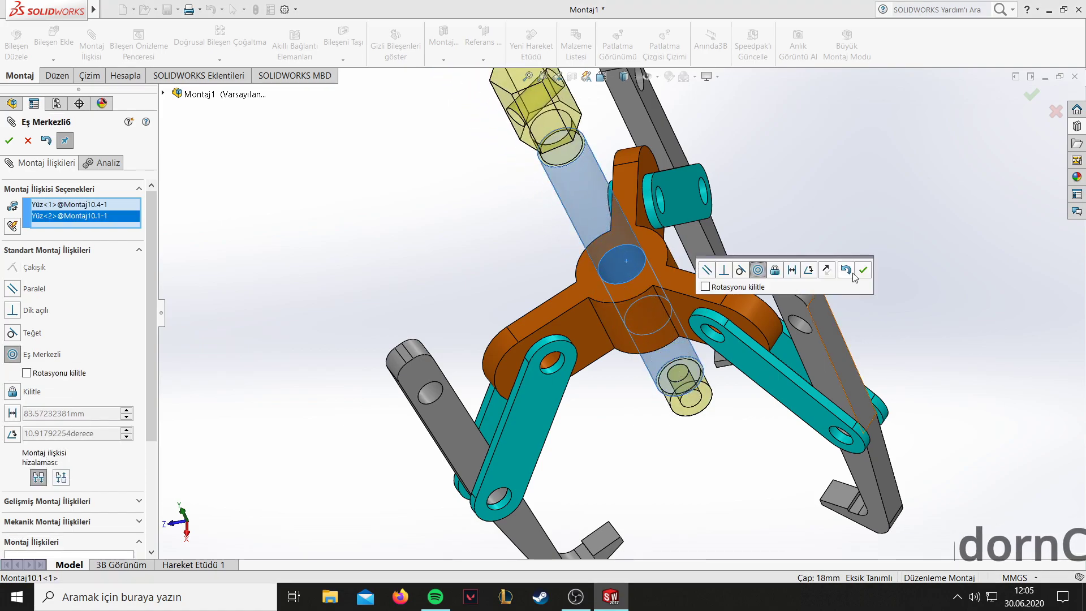
{"action": "left_click", "coordinate": [862, 271]}
{"action": "mouse_move", "coordinate": [686, 389]}
{"action": "left_mouse_down"}
{"action": "mouse_move", "coordinate": [722, 424]}
{"action": "mouse_move", "coordinate": [707, 458]}
{"action": "left_mouse_up"}
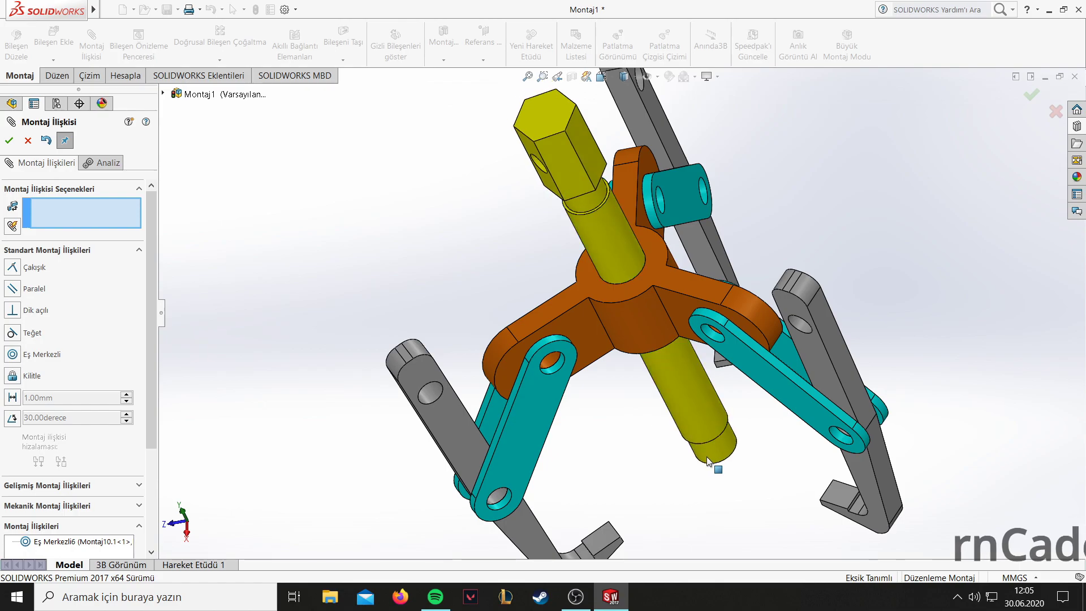
Pair the hub's top face with the shaft's hex head as a distance mate.
{"action": "middle_click_drag", "start_coordinate": [649, 468], "coordinate": [679, 266]}
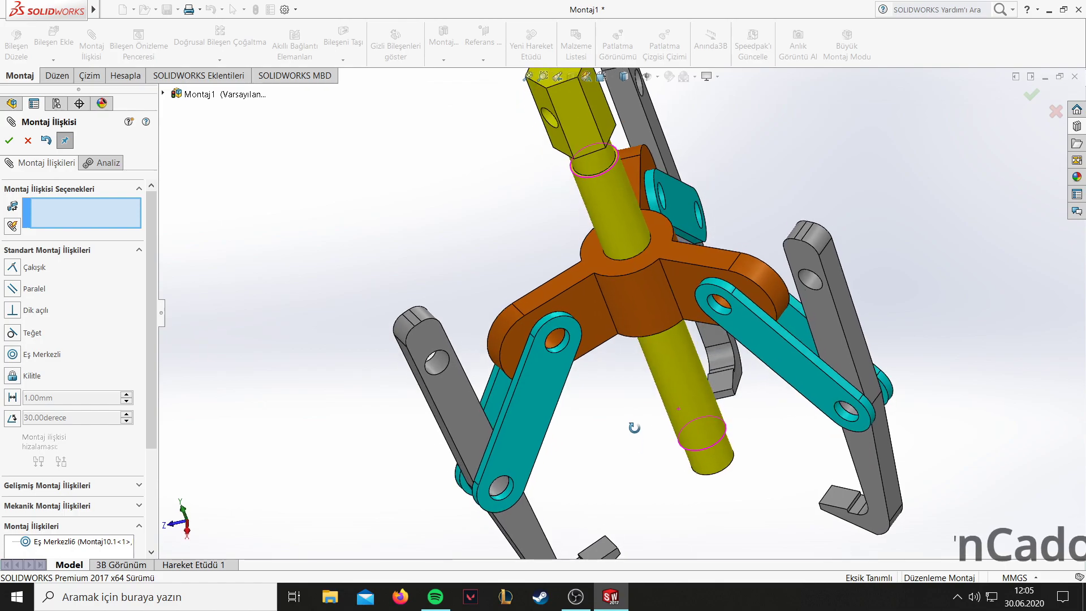
{"action": "left_click", "coordinate": [646, 250]}
{"action": "middle_click_drag", "start_coordinate": [623, 293], "coordinate": [593, 137]}
{"action": "scroll", "coordinate": [597, 113], "scroll_direction": "down", "scroll_amount": 5}
{"action": "left_click", "coordinate": [597, 111]}
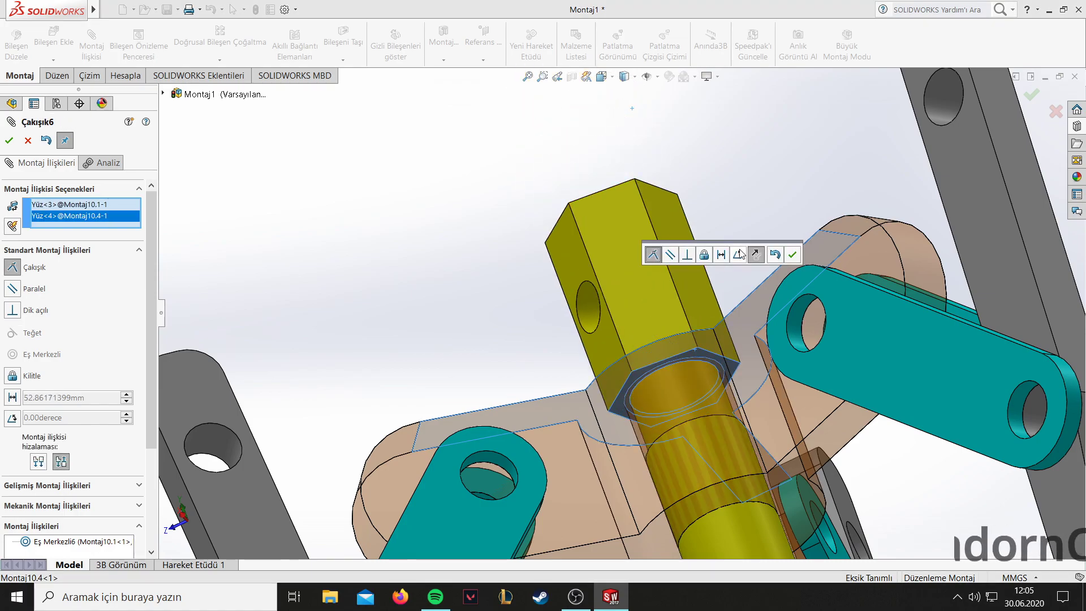
{"action": "left_click", "coordinate": [721, 254]}
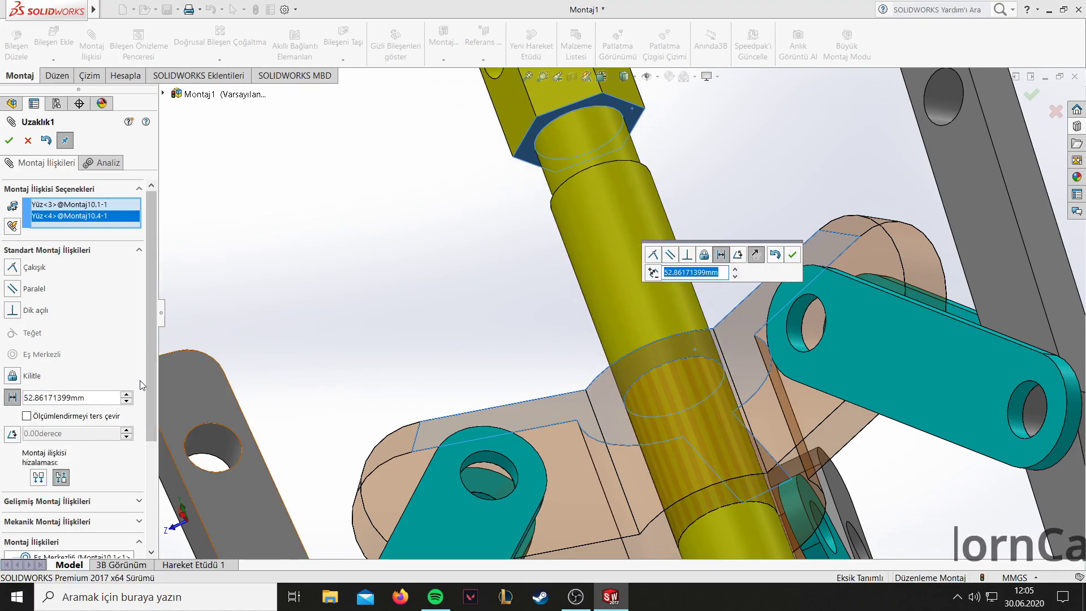
Set the head-to-hub distance to 50 mm and close the mate settings.
{"action": "left_click", "coordinate": [127, 395]}
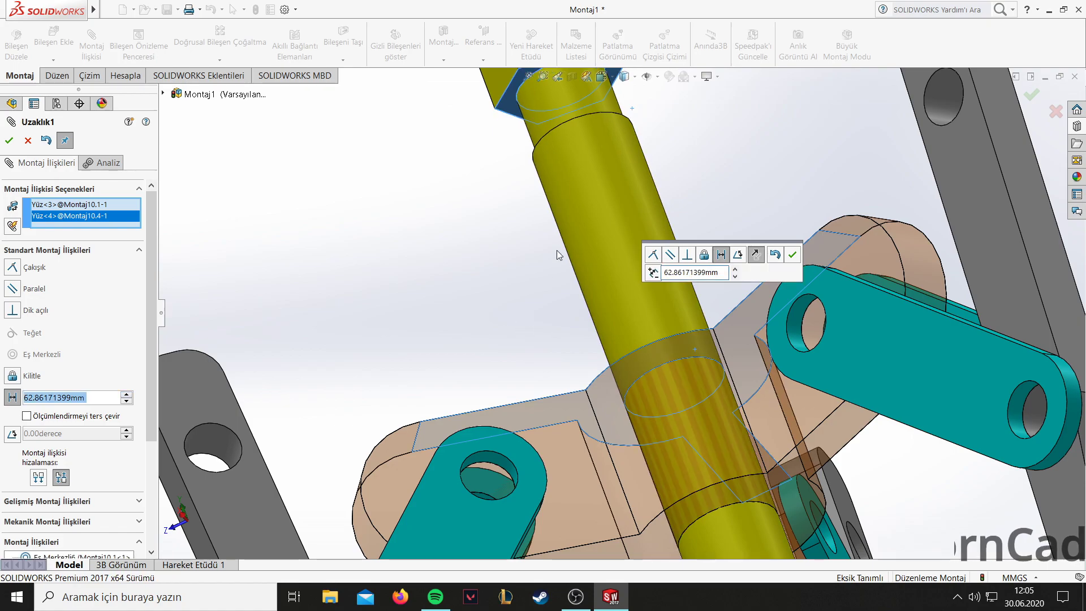
{"action": "scroll", "coordinate": [575, 294], "scroll_direction": "up", "scroll_amount": 3}
{"action": "scroll", "coordinate": [575, 294], "scroll_direction": "up", "scroll_amount": 2}
{"action": "scroll", "coordinate": [522, 310], "scroll_direction": "up", "scroll_amount": 1}
{"action": "scroll", "coordinate": [549, 344], "scroll_direction": "up", "scroll_amount": 2}
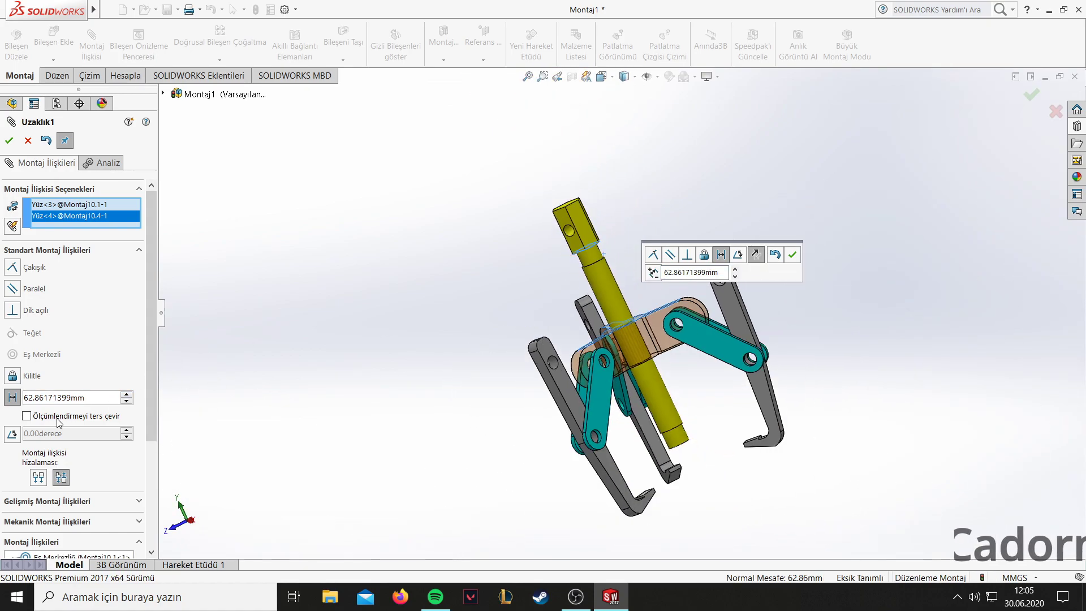
{"action": "type", "text": "50"}
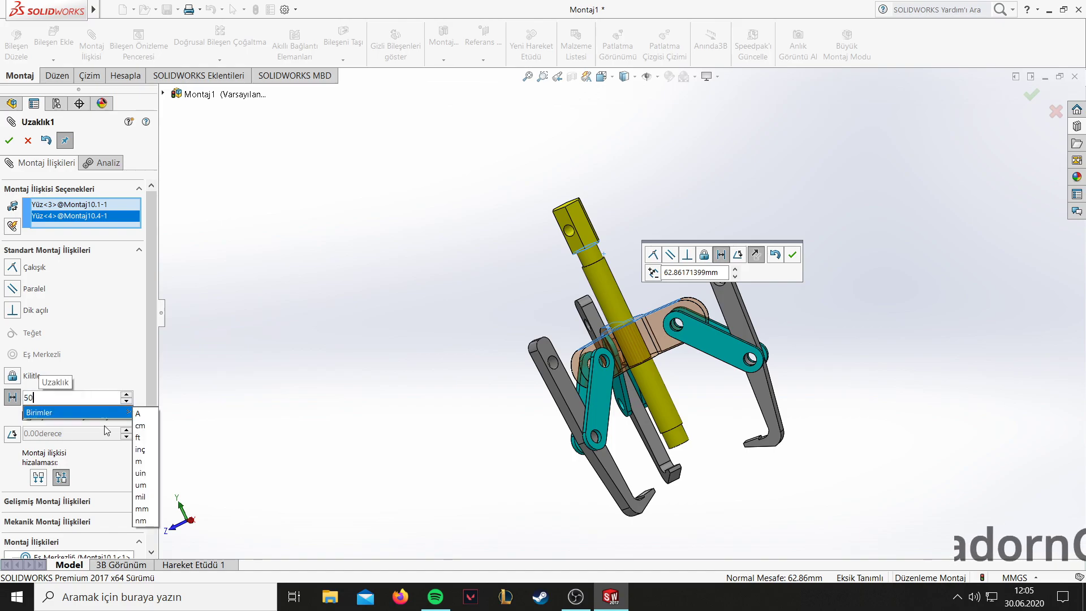
{"action": "key", "text": "Return"}
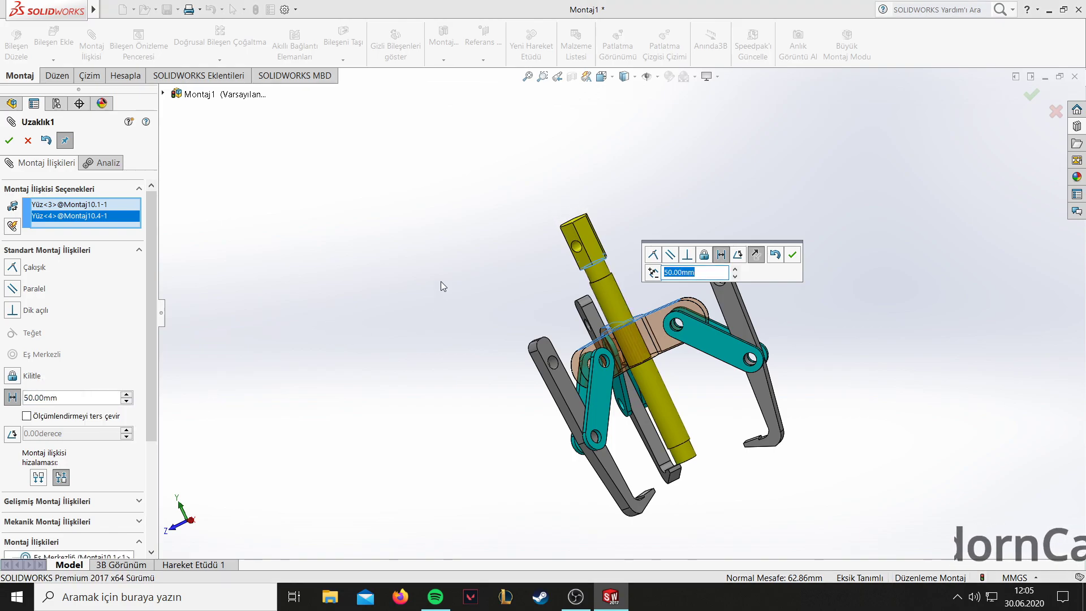
{"action": "left_click", "coordinate": [8, 140]}
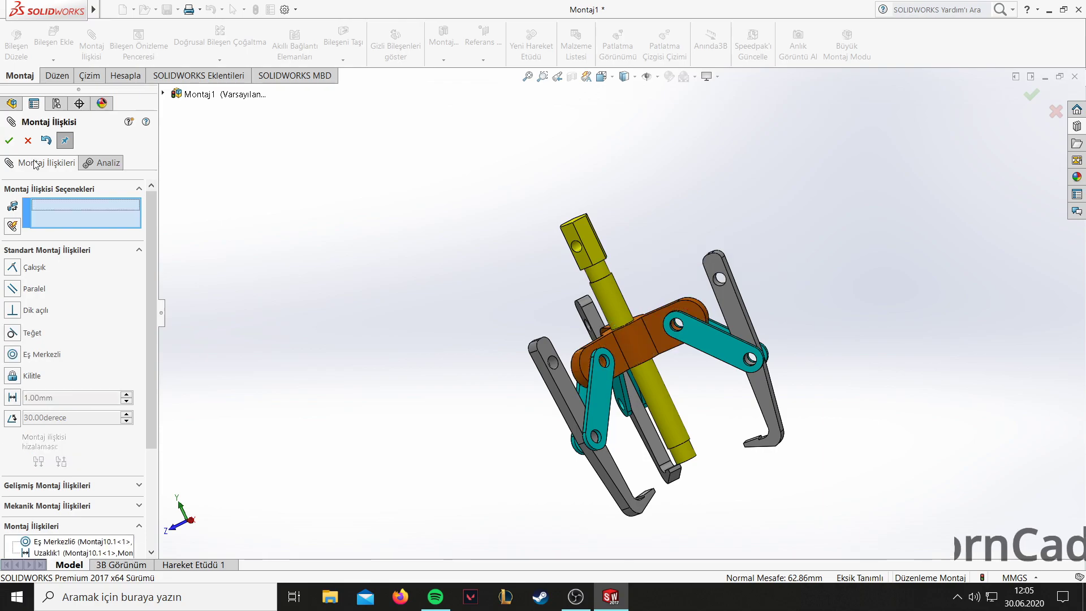
{"action": "left_click", "coordinate": [10, 141]}
{"action": "key", "text": "Return"}
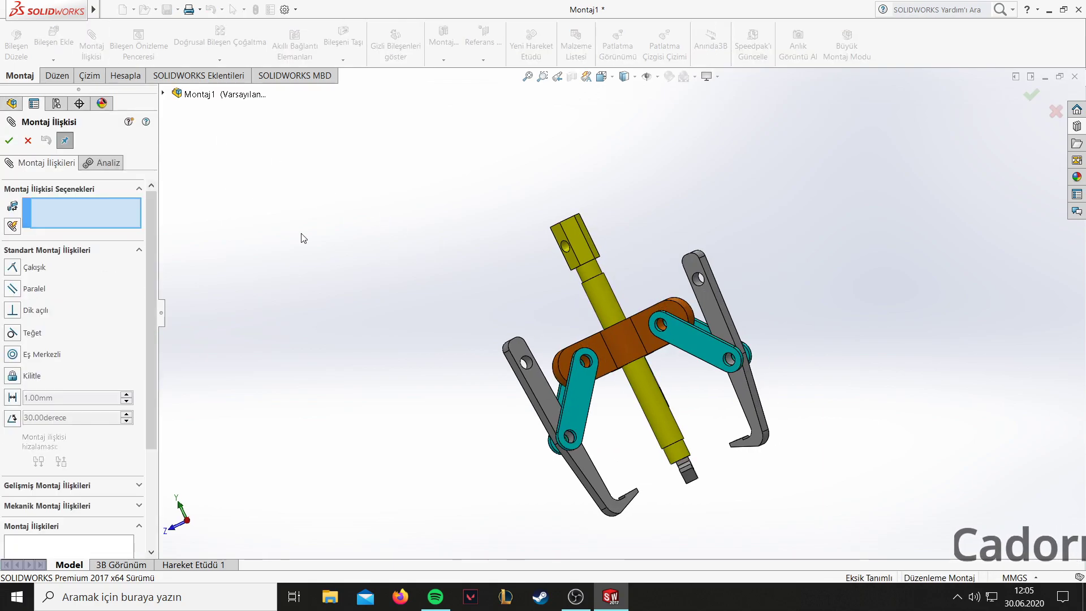
{"action": "left_click", "coordinate": [27, 142]}
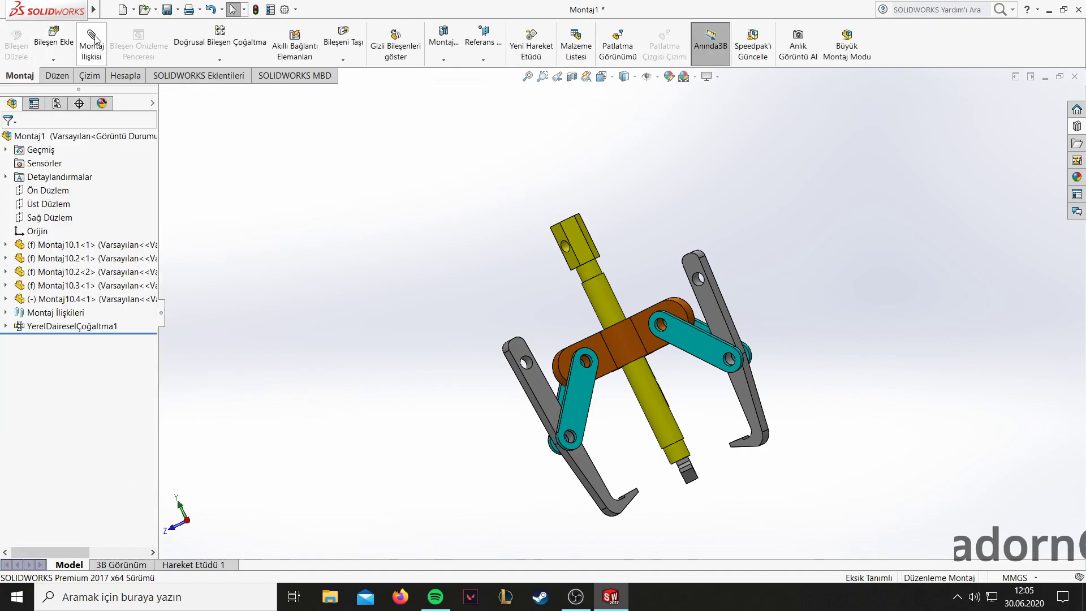
Insert the purple cone part Montaj10.5 and place it below the yellow shaft.
{"action": "left_click", "coordinate": [53, 43]}
{"action": "scroll", "coordinate": [229, 170], "scroll_direction": "down", "scroll_amount": 5}
{"action": "scroll", "coordinate": [229, 167], "scroll_direction": "up", "scroll_amount": 1}
{"action": "scroll", "coordinate": [229, 167], "scroll_direction": "down", "scroll_amount": 6}
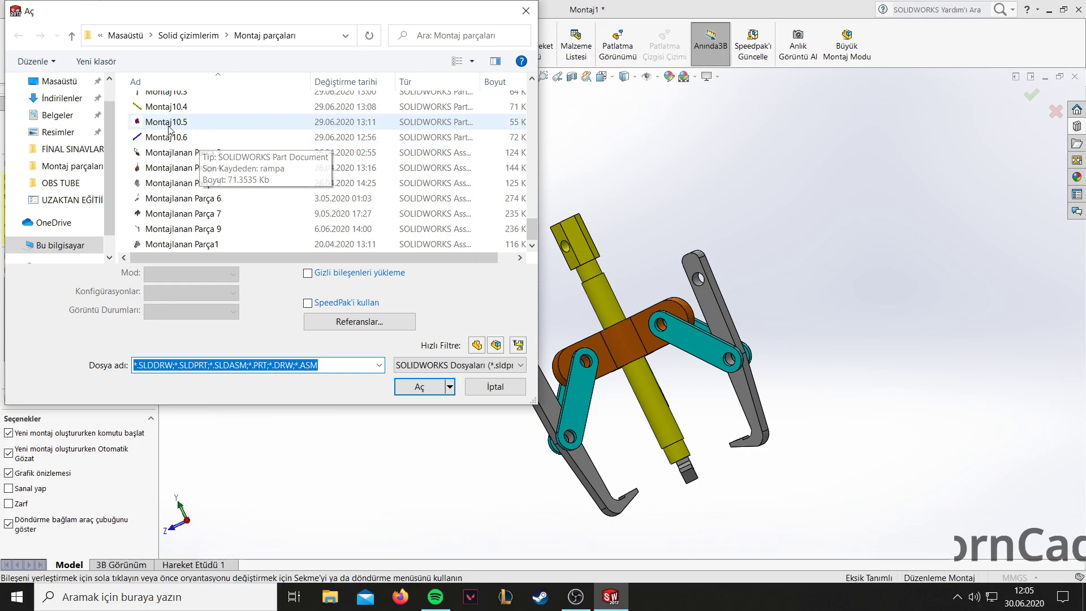
{"action": "left_click", "coordinate": [215, 121]}
{"action": "left_click", "coordinate": [420, 362]}
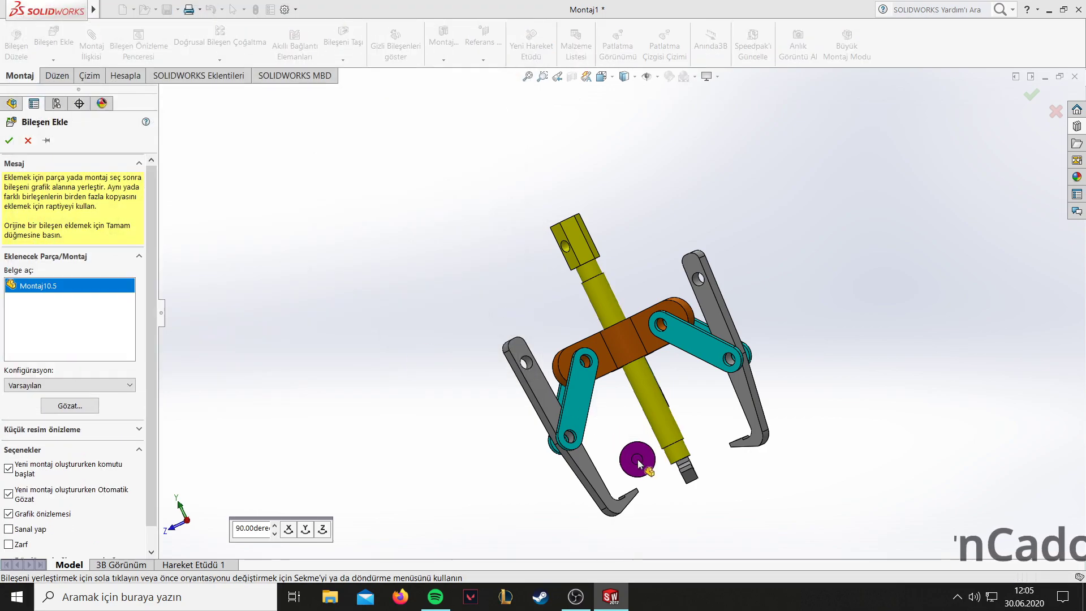
{"action": "left_click", "coordinate": [715, 507]}
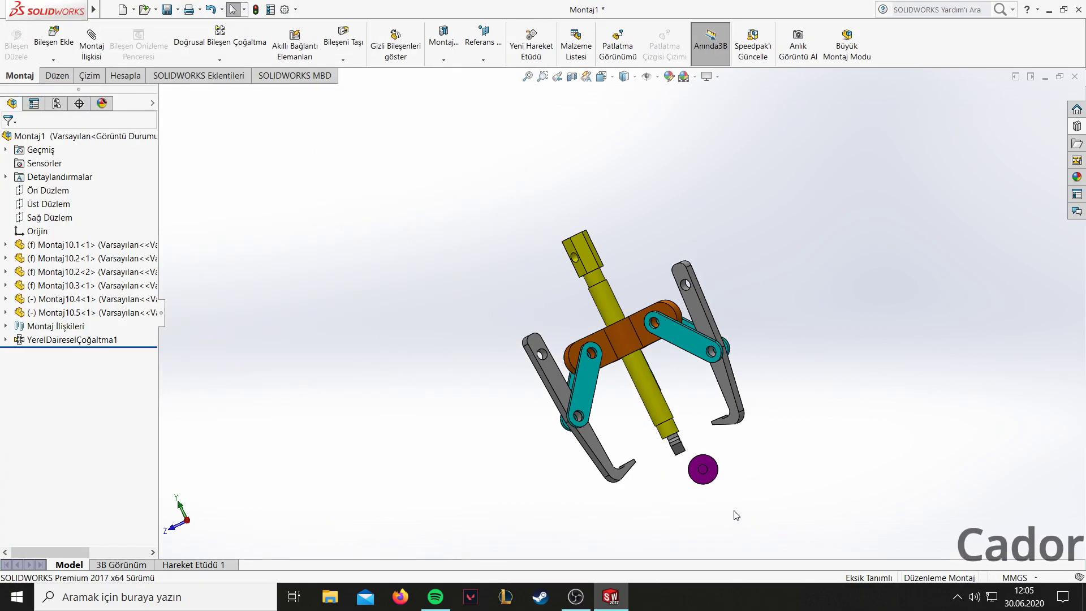
{"action": "middle_click_drag", "start_coordinate": [735, 495], "coordinate": [707, 472]}
{"action": "scroll", "coordinate": [707, 472], "scroll_direction": "down", "scroll_amount": 5}
Attempt to mate the cone's stem to the shaft end, then cancel the invalid mate.
{"action": "left_click", "coordinate": [684, 452]}
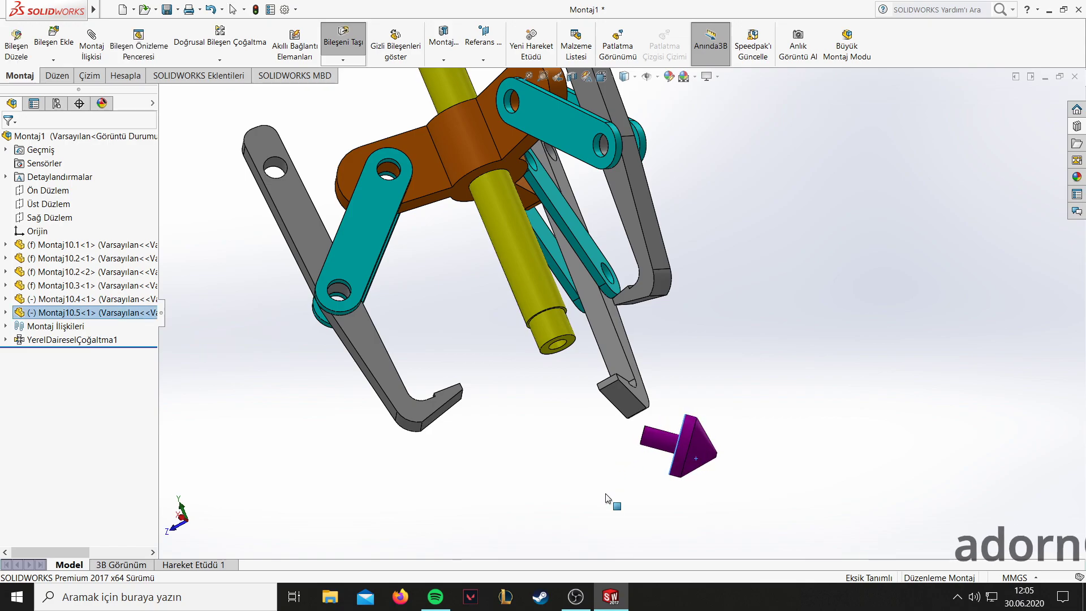
{"action": "left_click", "coordinate": [670, 444]}
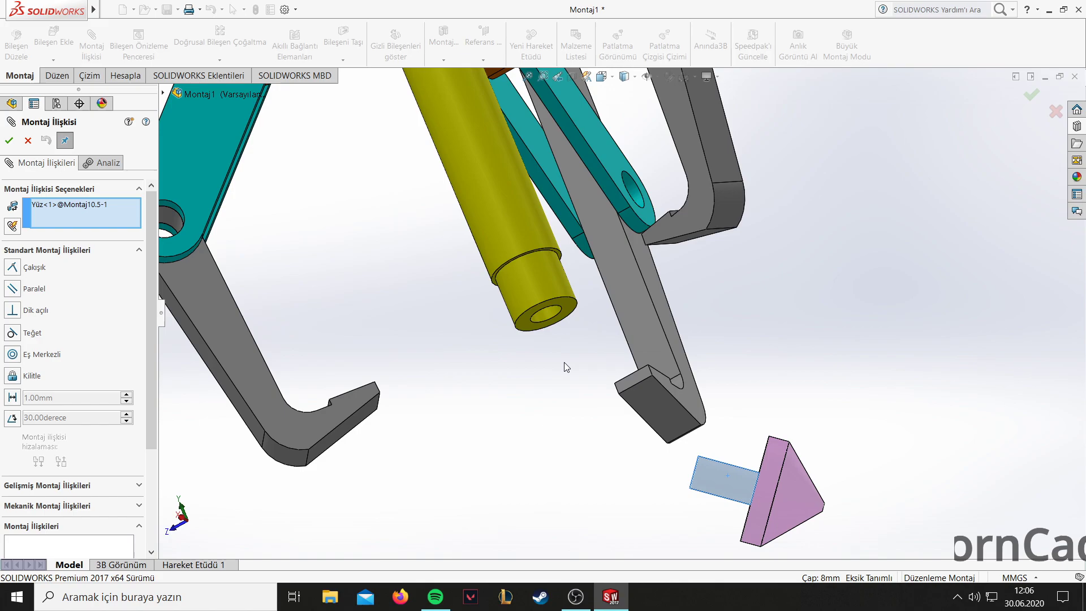
{"action": "left_click", "coordinate": [549, 300]}
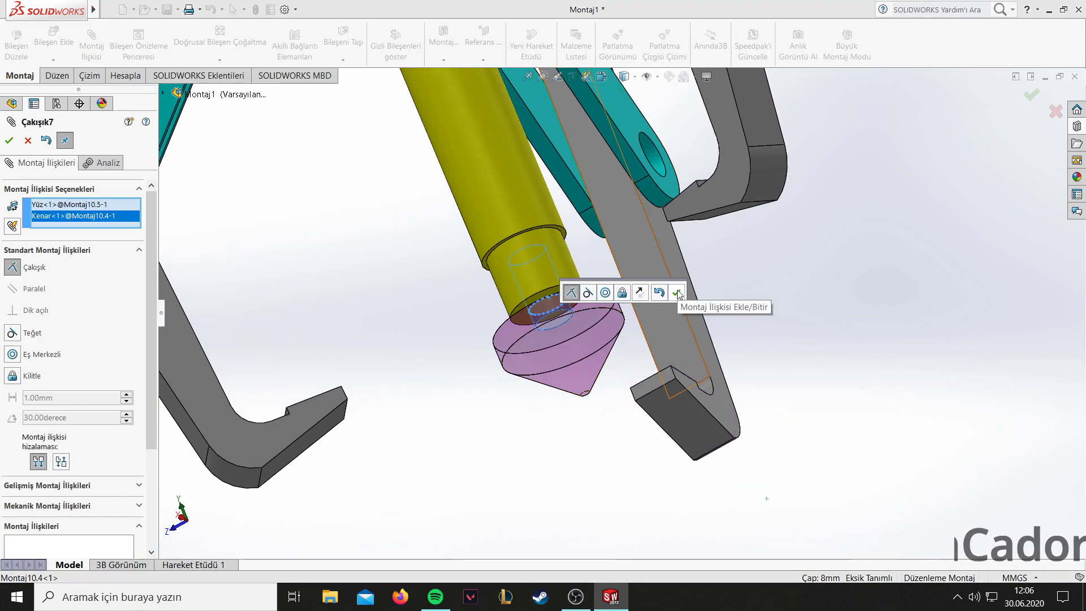
{"action": "right_click", "coordinate": [57, 216]}
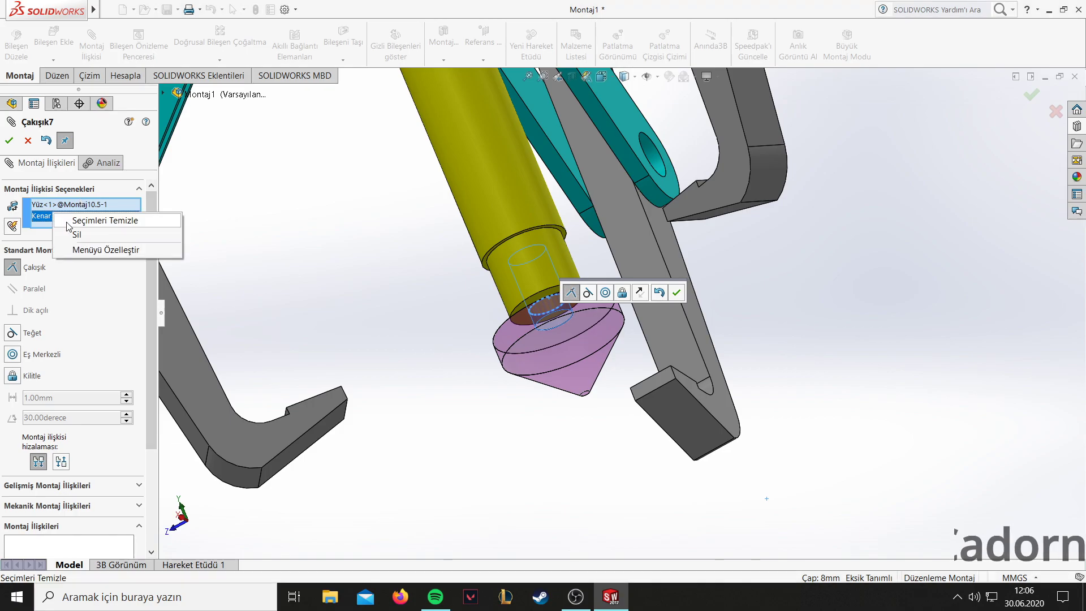
{"action": "left_click", "coordinate": [102, 234]}
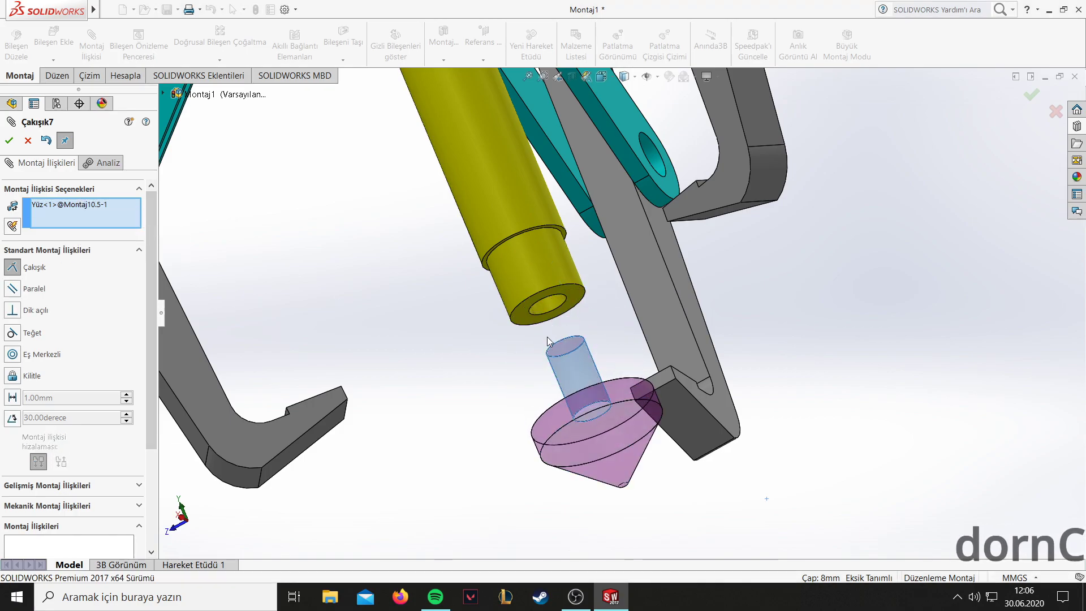
{"action": "left_click", "coordinate": [546, 306]}
{"action": "left_click", "coordinate": [548, 307]}
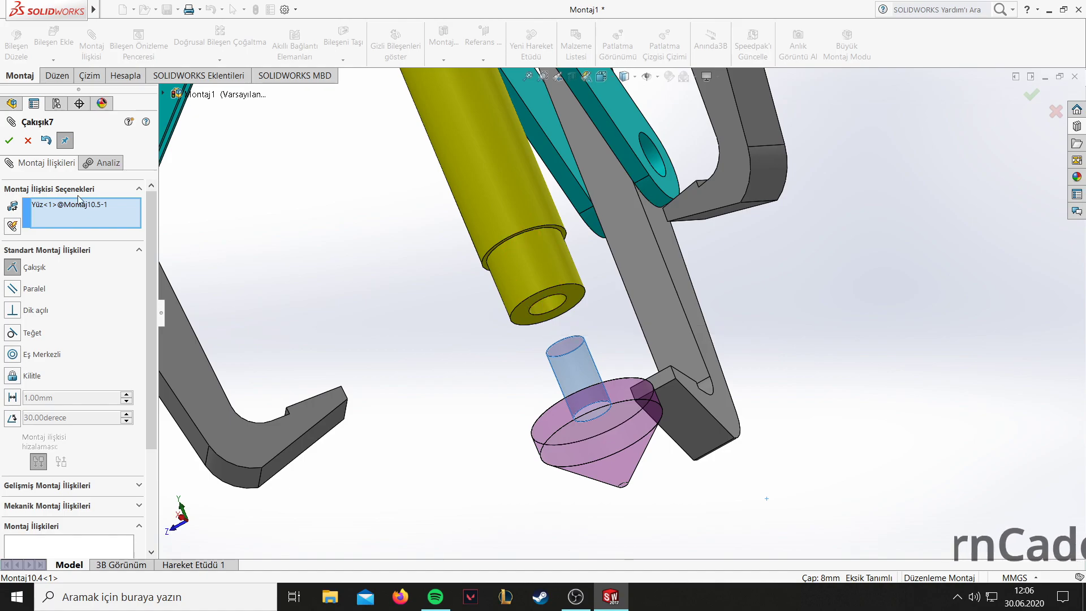
{"action": "left_click", "coordinate": [24, 140]}
Mate the cone tip's shank concentric with the hole at the shaft's end.
{"action": "left_click", "coordinate": [91, 42]}
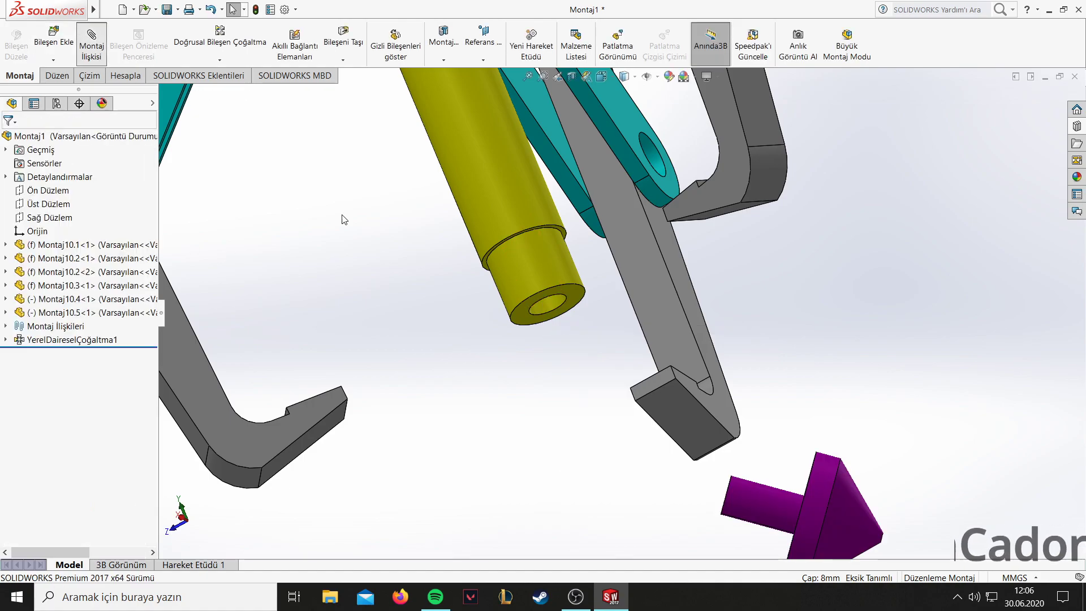
{"action": "left_click", "coordinate": [547, 307]}
{"action": "left_click", "coordinate": [728, 497]}
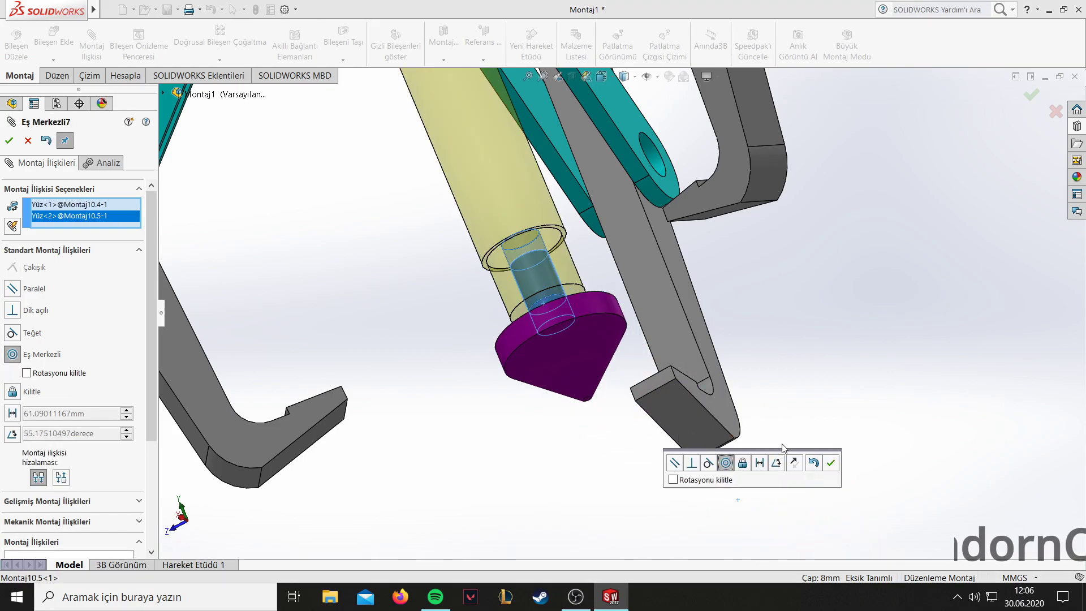
{"action": "left_click", "coordinate": [831, 463]}
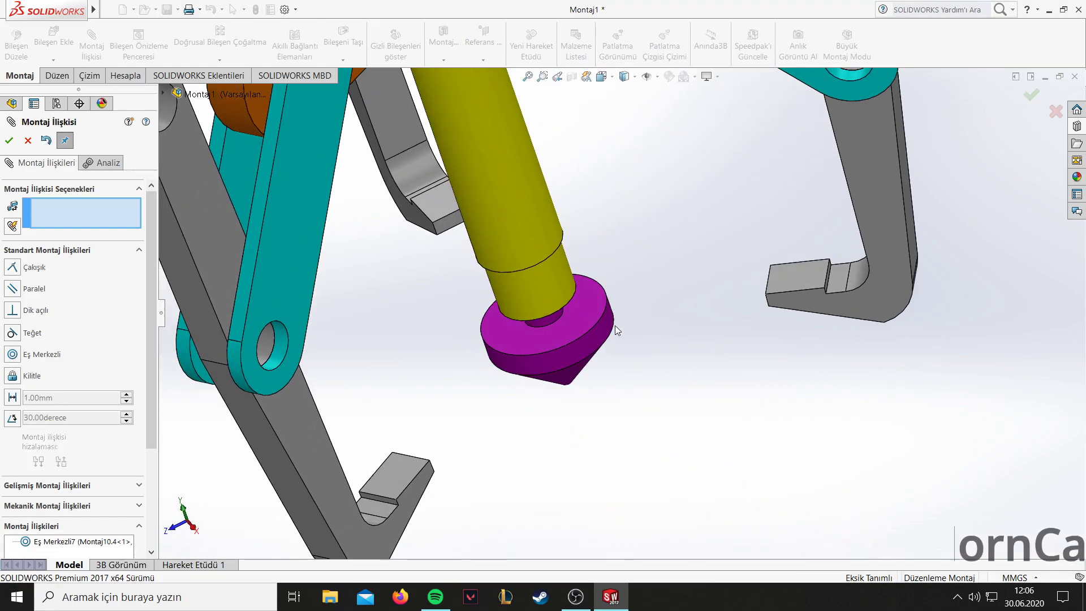
Make the cone's flat face coincident with the shaft end face and finish mating.
{"action": "left_click", "coordinate": [594, 315]}
{"action": "mouse_move", "coordinate": [594, 315]}
{"action": "middle_mouse_down"}
{"action": "mouse_move", "coordinate": [647, 432]}
{"action": "mouse_move", "coordinate": [606, 306]}
{"action": "middle_mouse_up"}
{"action": "left_click", "coordinate": [606, 306]}
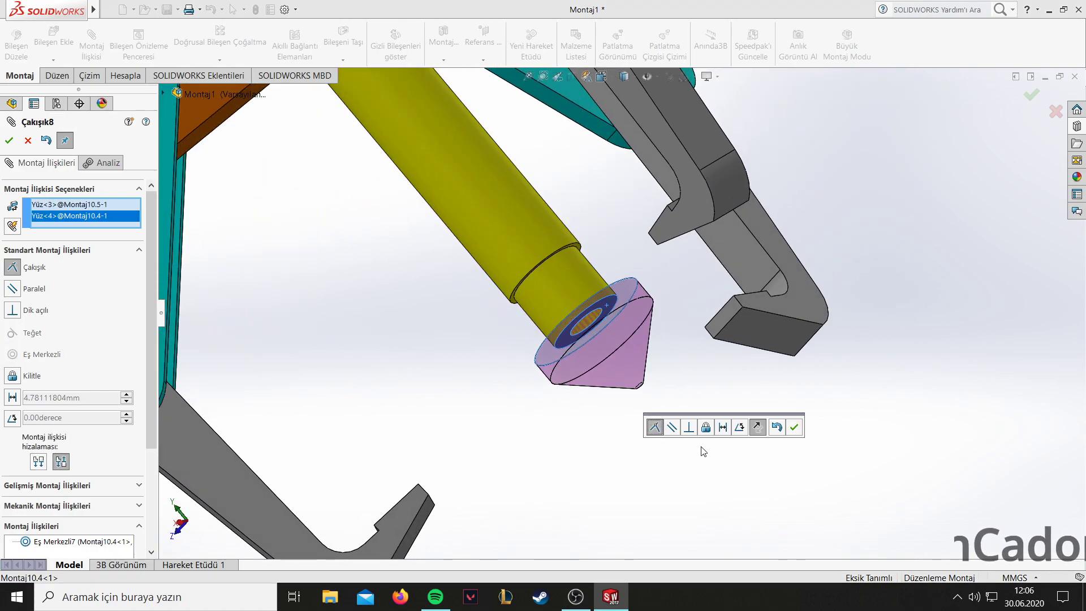
{"action": "left_click", "coordinate": [796, 433]}
{"action": "mouse_move", "coordinate": [751, 439]}
{"action": "middle_mouse_down"}
{"action": "mouse_move", "coordinate": [631, 473]}
{"action": "mouse_move", "coordinate": [730, 417]}
{"action": "mouse_move", "coordinate": [661, 373]}
{"action": "mouse_move", "coordinate": [190, 272]}
{"action": "middle_mouse_up"}
{"action": "left_click", "coordinate": [8, 141]}
{"action": "middle_click_drag", "start_coordinate": [419, 277], "coordinate": [586, 276]}
{"action": "scroll", "coordinate": [509, 277], "scroll_direction": "up", "scroll_amount": 3}
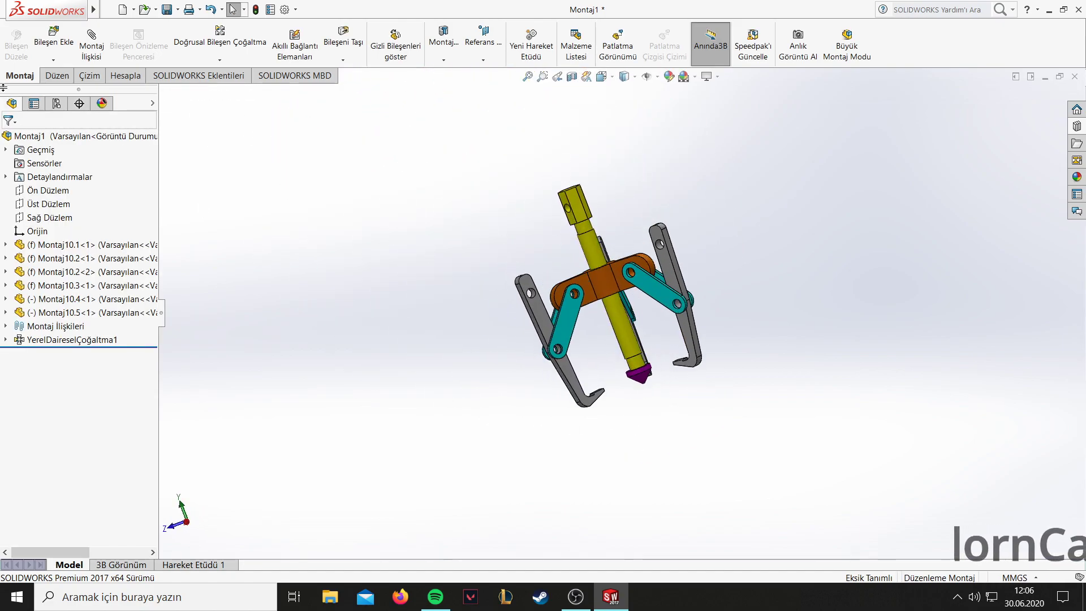
Insert the blue T-handle part Montaj10.6 beside the puller.
{"action": "left_click", "coordinate": [54, 38]}
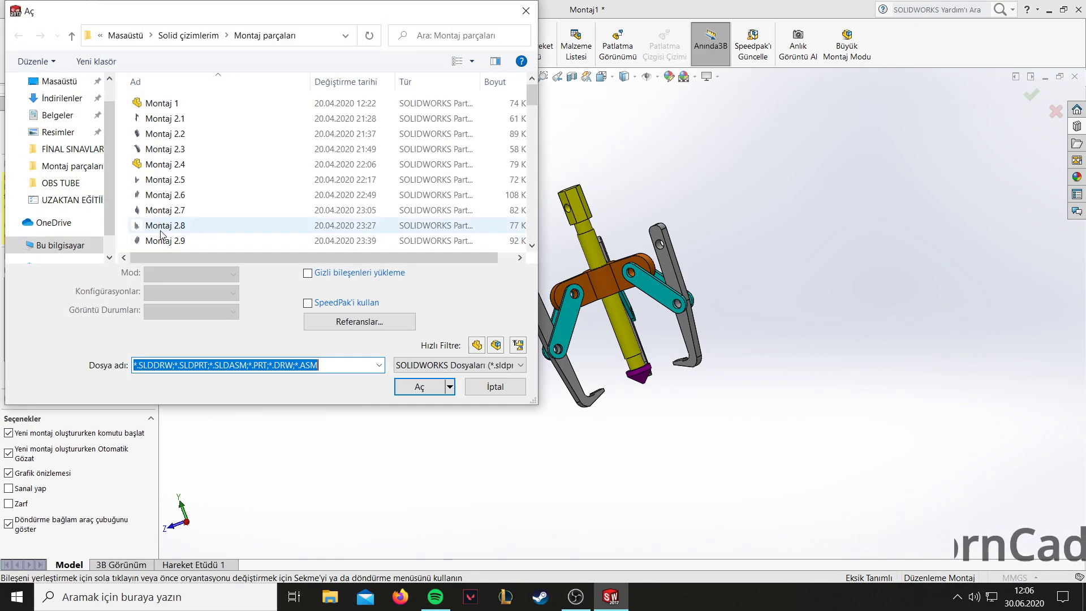
{"action": "scroll", "coordinate": [193, 173], "scroll_direction": "down", "scroll_amount": 5}
{"action": "scroll", "coordinate": [193, 174], "scroll_direction": "down", "scroll_amount": 5}
{"action": "scroll", "coordinate": [193, 173], "scroll_direction": "down", "scroll_amount": 1}
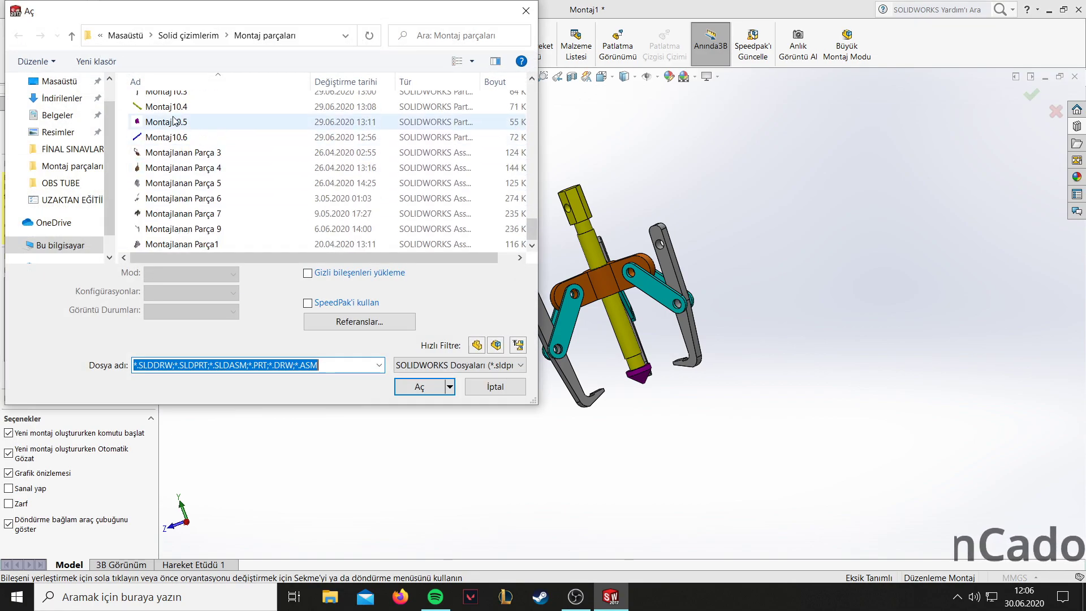
{"action": "left_click", "coordinate": [170, 137]}
{"action": "left_click", "coordinate": [419, 387]}
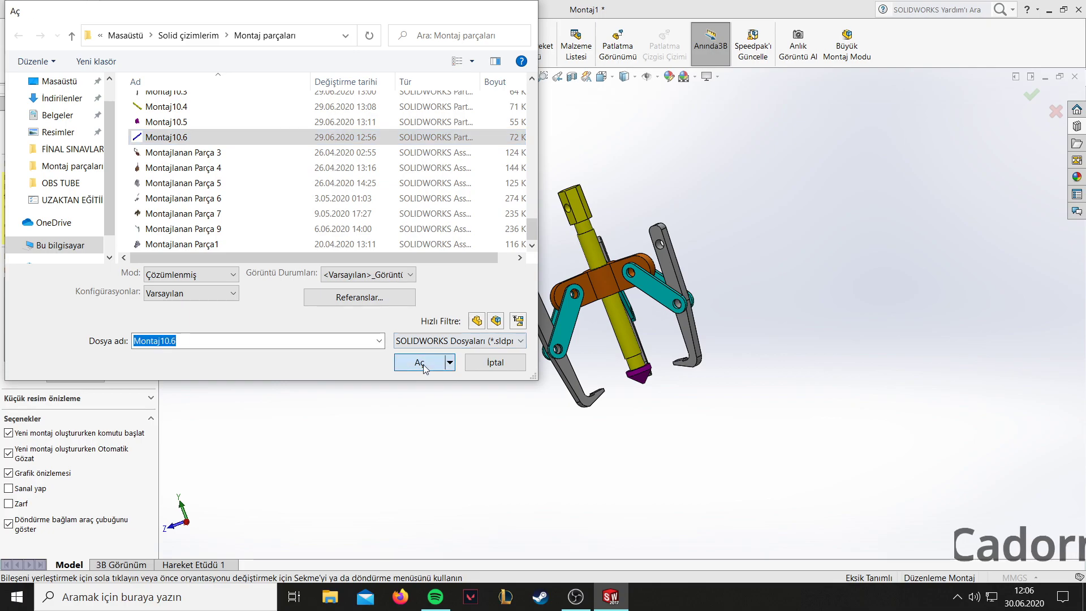
{"action": "left_click", "coordinate": [457, 200]}
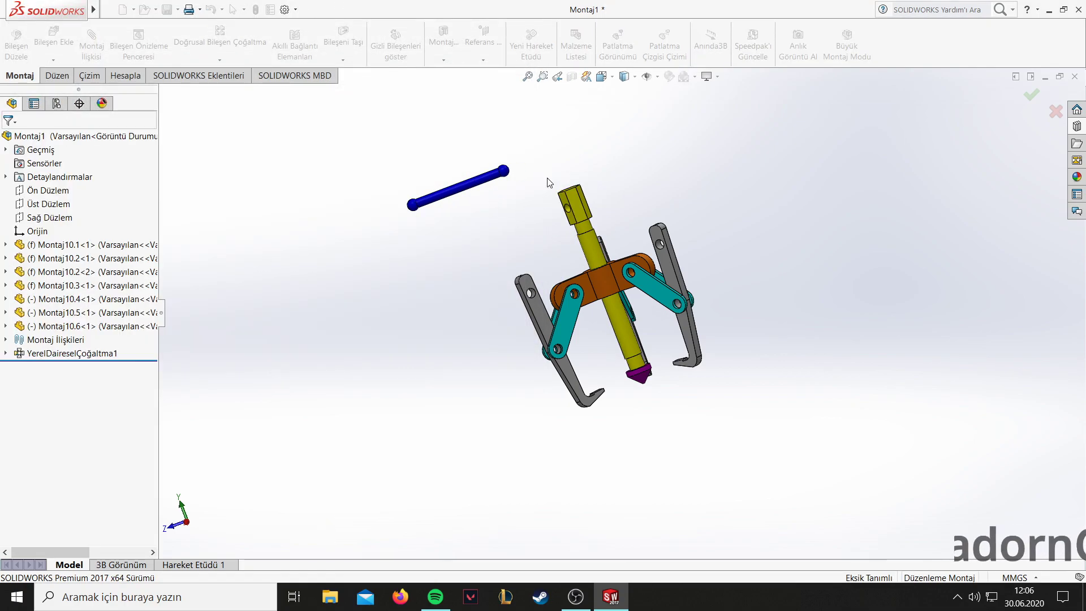
{"action": "scroll", "coordinate": [585, 239], "scroll_direction": "down", "scroll_amount": 5}
Mate the blue rod concentric with the hole in the shaft's hex head.
{"action": "left_click", "coordinate": [367, 168]}
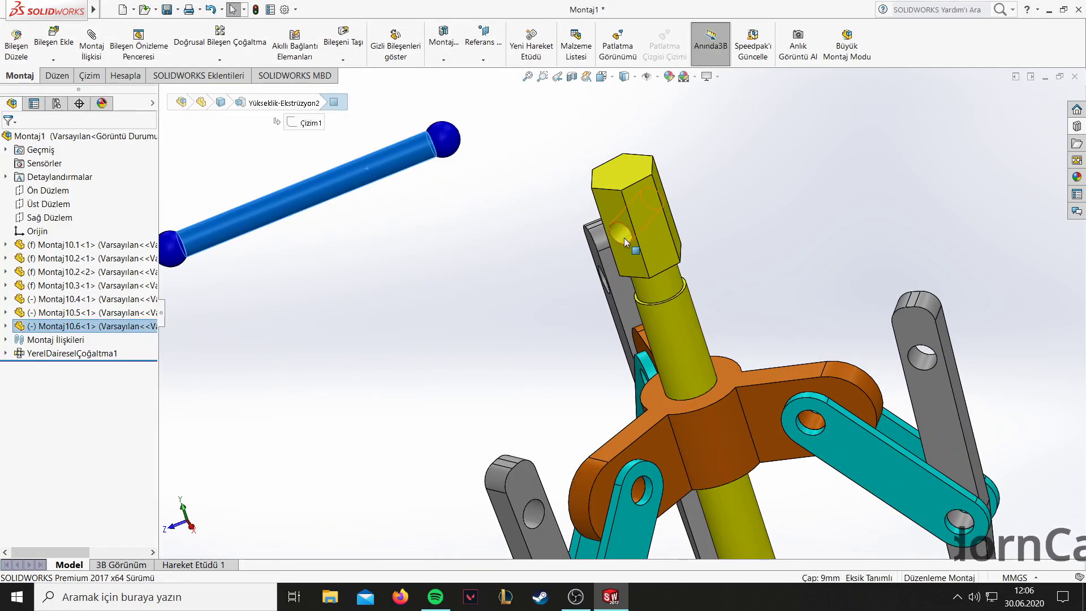
{"action": "left_click", "coordinate": [91, 45]}
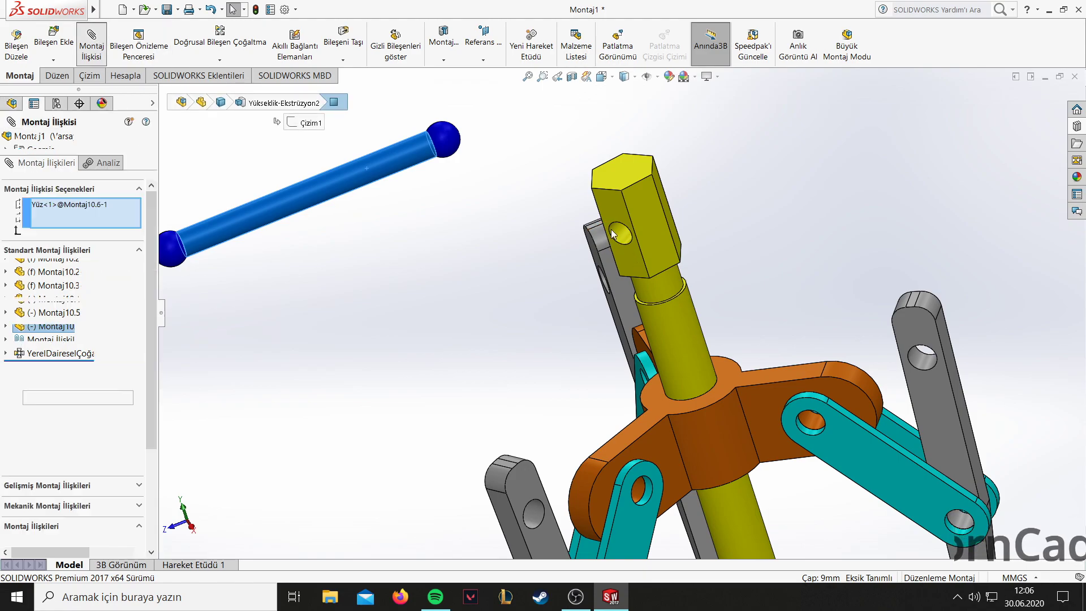
{"action": "left_click", "coordinate": [620, 231]}
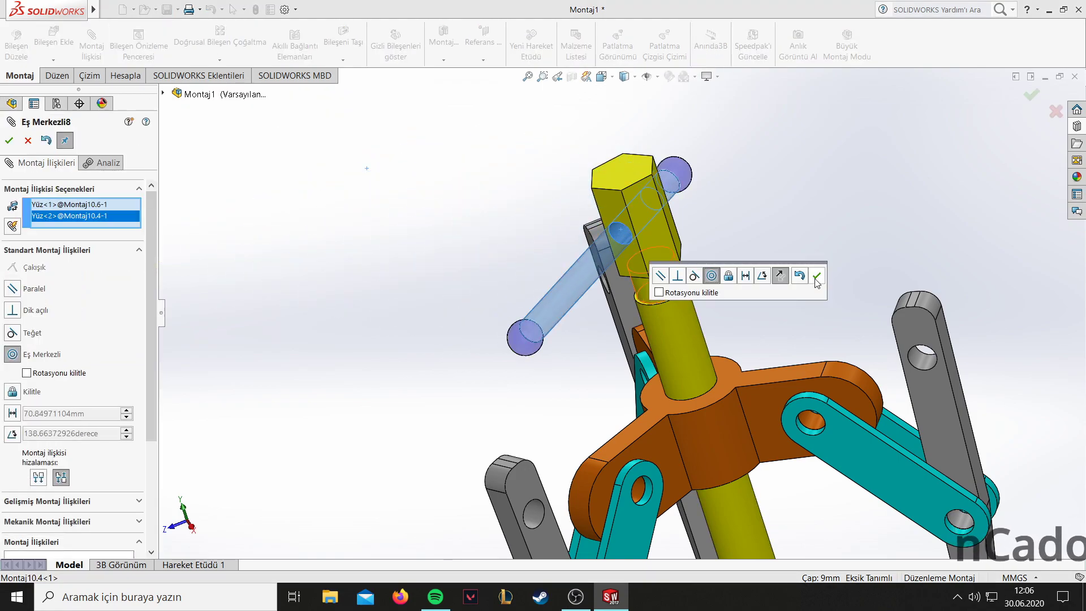
{"action": "left_click", "coordinate": [816, 276]}
{"action": "mouse_move", "coordinate": [555, 286]}
{"action": "left_mouse_down"}
{"action": "mouse_move", "coordinate": [551, 238]}
{"action": "mouse_move", "coordinate": [528, 205]}
{"action": "left_mouse_up"}
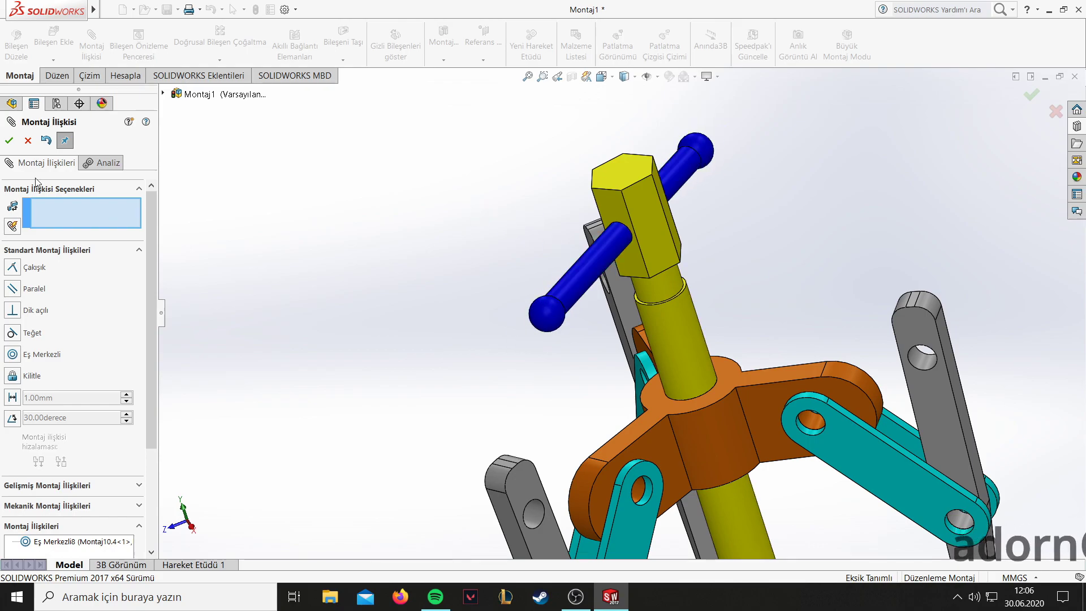
Add a 36 mm distance mate between the rod's ball end and the hex head face.
{"action": "left_click", "coordinate": [610, 204]}
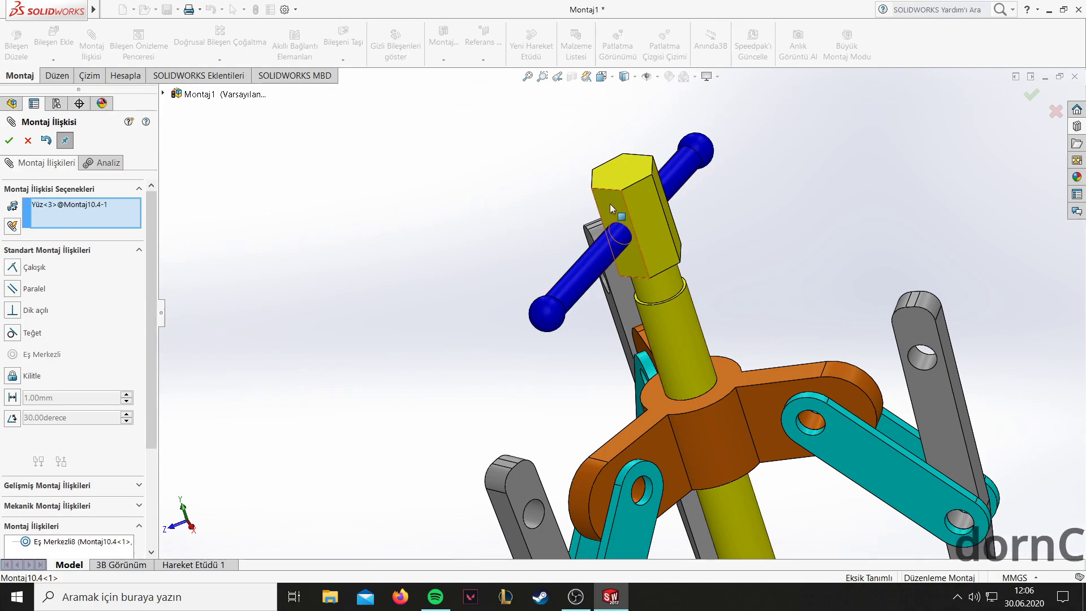
{"action": "left_click", "coordinate": [537, 321]}
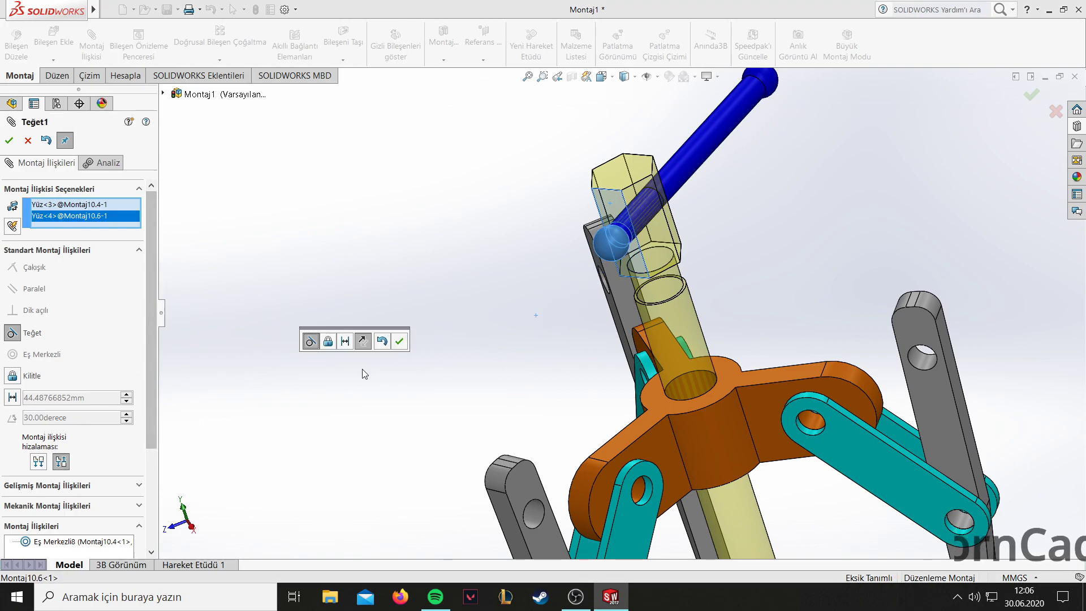
{"action": "left_click", "coordinate": [346, 341]}
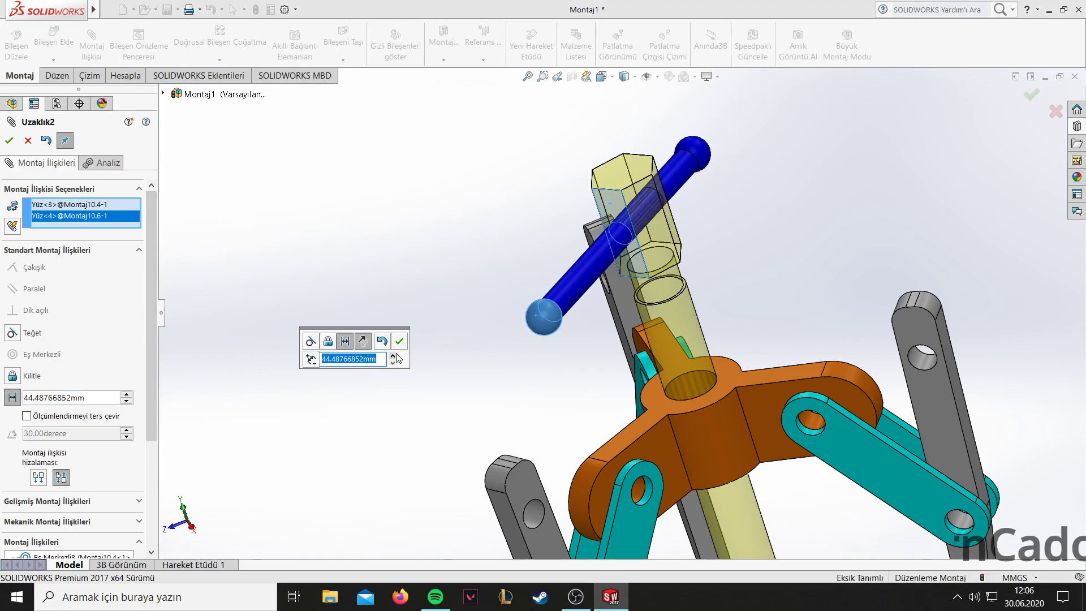
{"action": "middle_click_drag", "start_coordinate": [410, 347], "coordinate": [354, 294]}
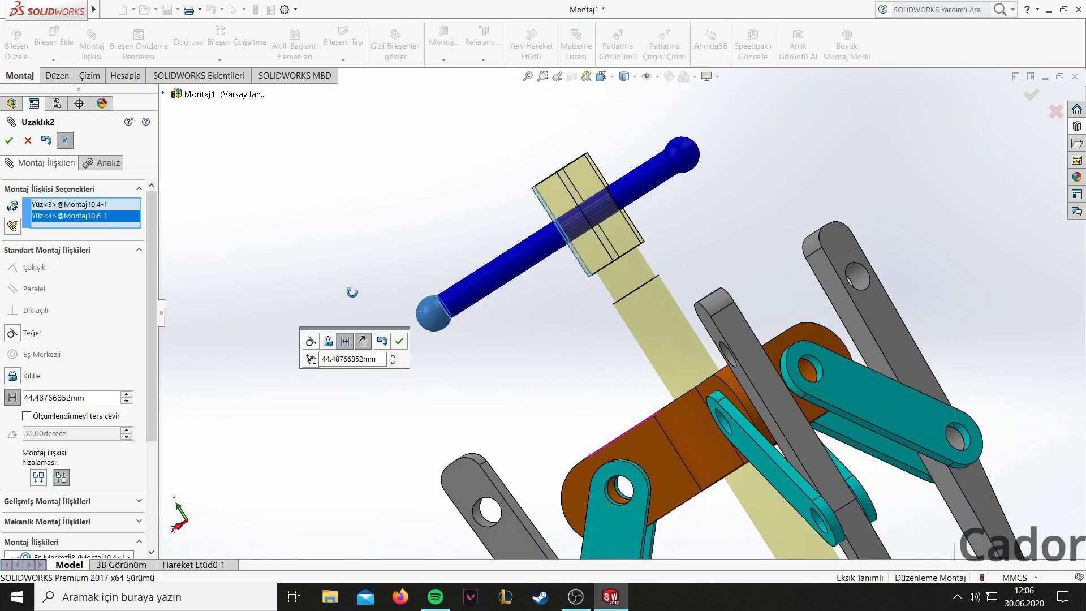
{"action": "left_click", "coordinate": [393, 356]}
{"action": "type", "text": "35"}
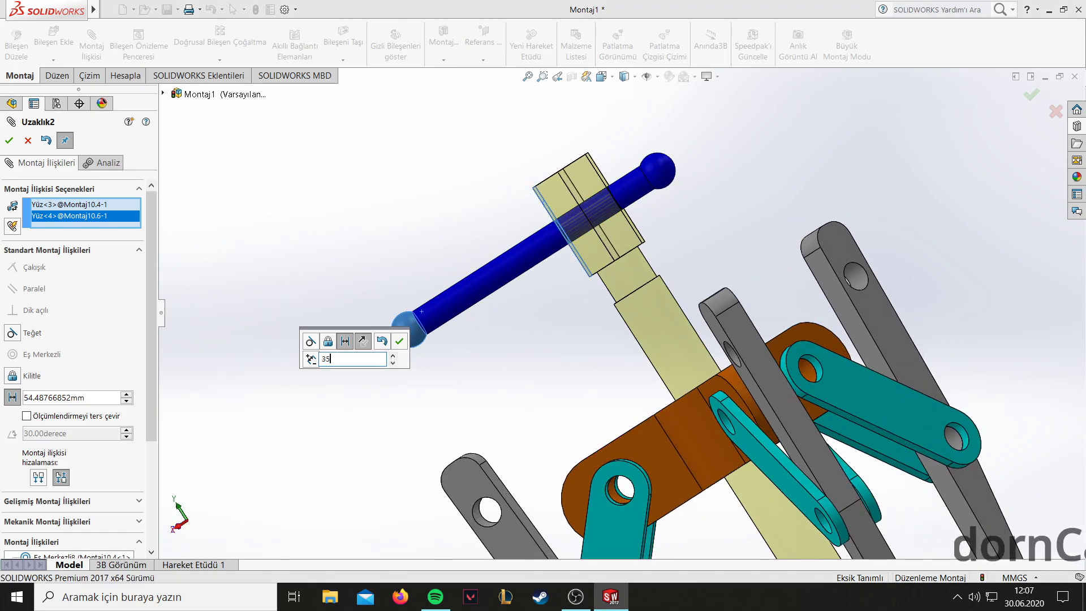
{"action": "key", "text": "Return"}
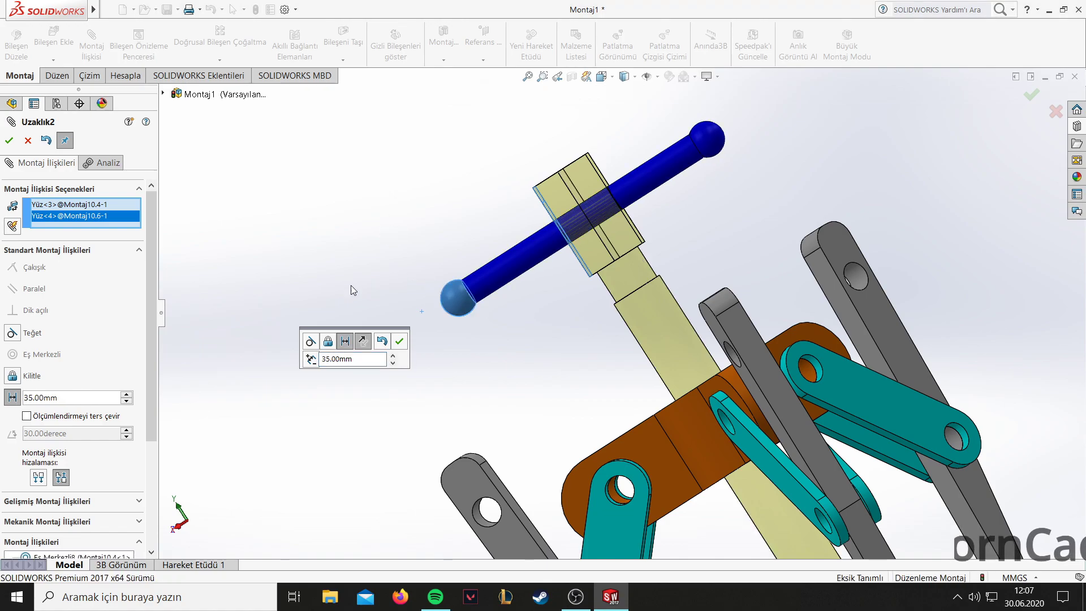
{"action": "double_click", "coordinate": [350, 359]}
{"action": "type", "text": "36"}
{"action": "key", "text": "Return"}
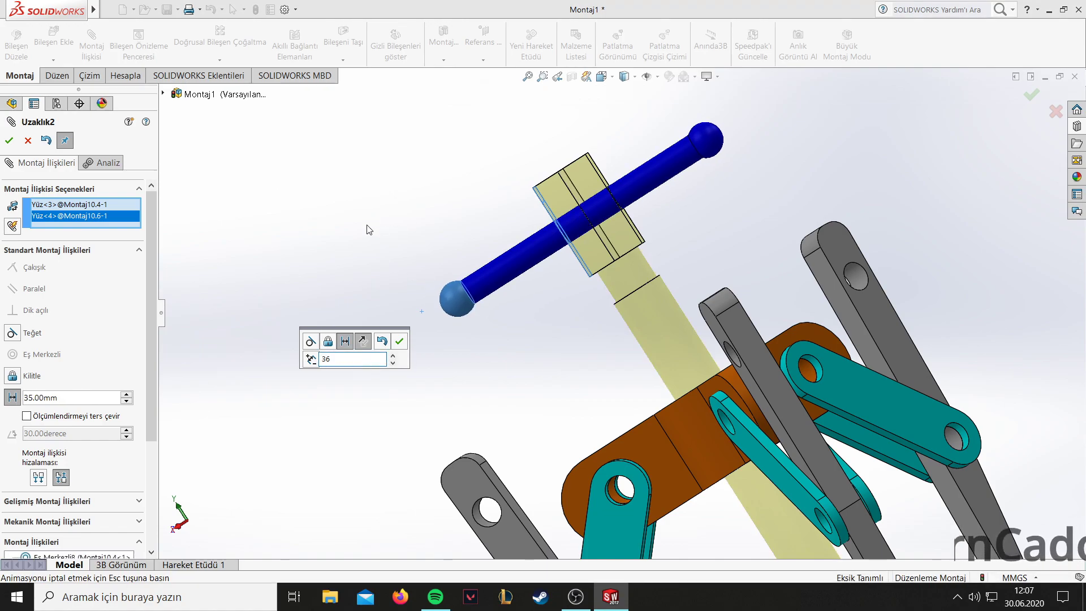
{"action": "left_click", "coordinate": [399, 340]}
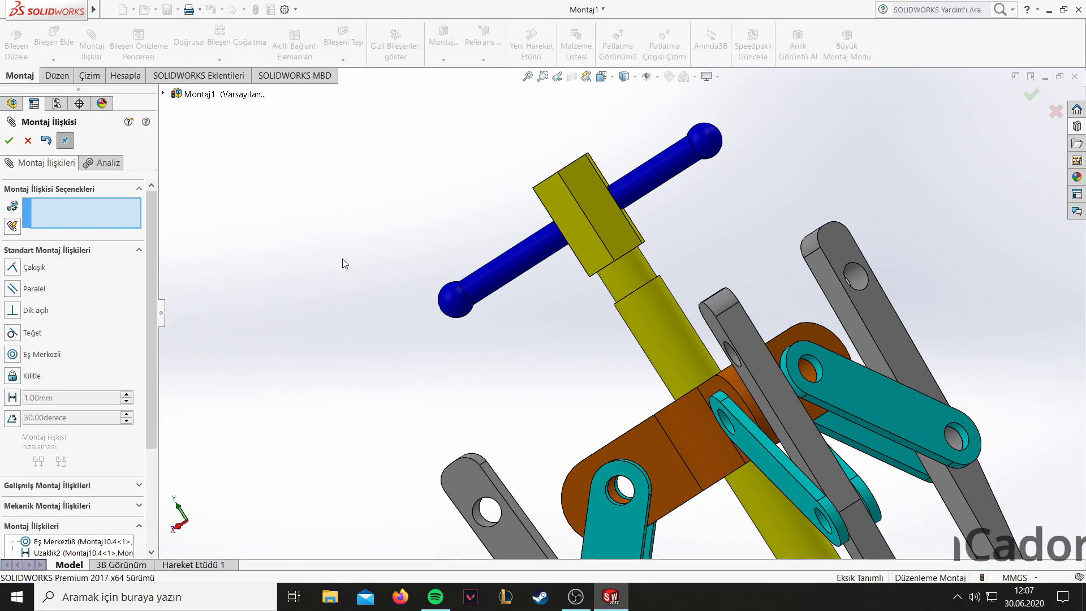
{"action": "left_click", "coordinate": [10, 139]}
Turn the T-handle and screw in isometric view to confirm they rotate freely.
{"action": "key", "text": "f"}
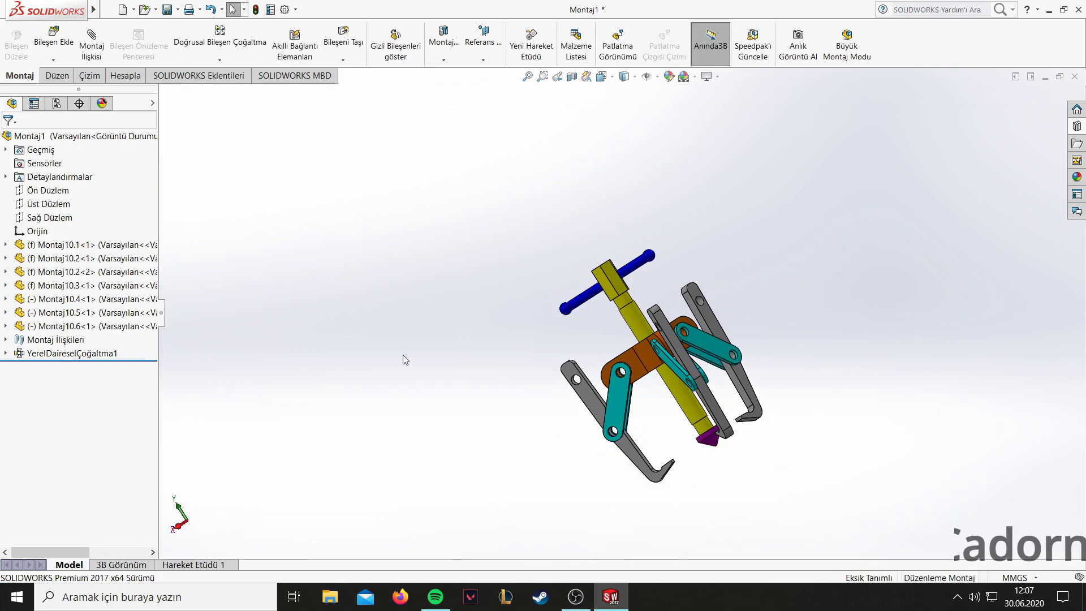
{"action": "middle_click_drag", "start_coordinate": [402, 355], "coordinate": [515, 311]}
{"action": "key", "text": "ctrl+7"}
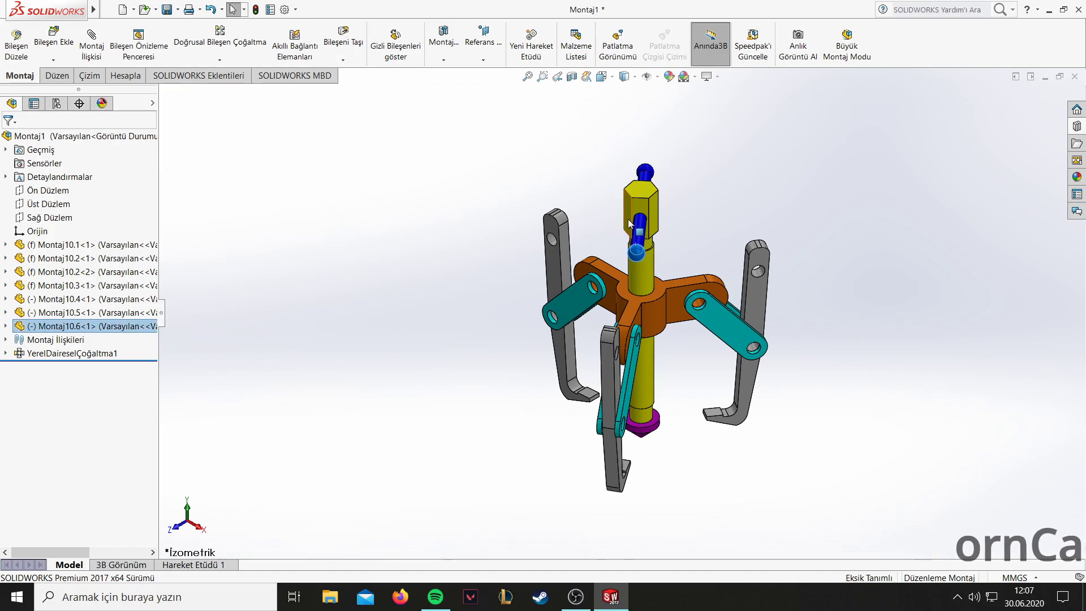
{"action": "left_click_drag", "start_coordinate": [638, 249], "coordinate": [616, 242]}
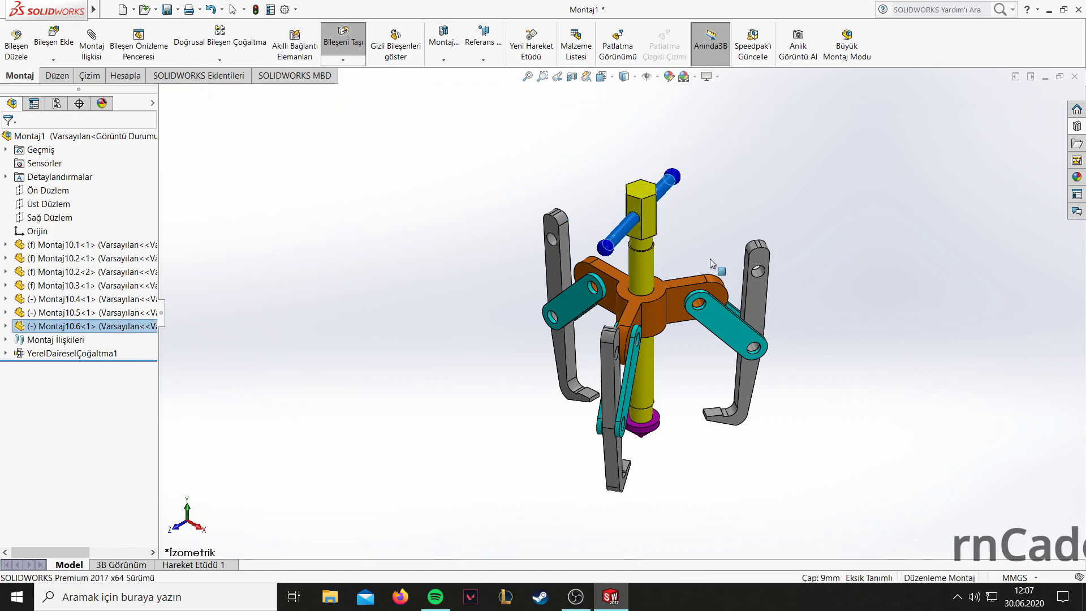
{"action": "mouse_move", "coordinate": [712, 263]}
{"action": "left_mouse_down"}
{"action": "mouse_move", "coordinate": [699, 242]}
{"action": "mouse_move", "coordinate": [628, 252]}
{"action": "mouse_move", "coordinate": [518, 216]}
{"action": "mouse_move", "coordinate": [822, 229]}
{"action": "mouse_move", "coordinate": [517, 279]}
{"action": "mouse_move", "coordinate": [556, 305]}
{"action": "left_mouse_up"}
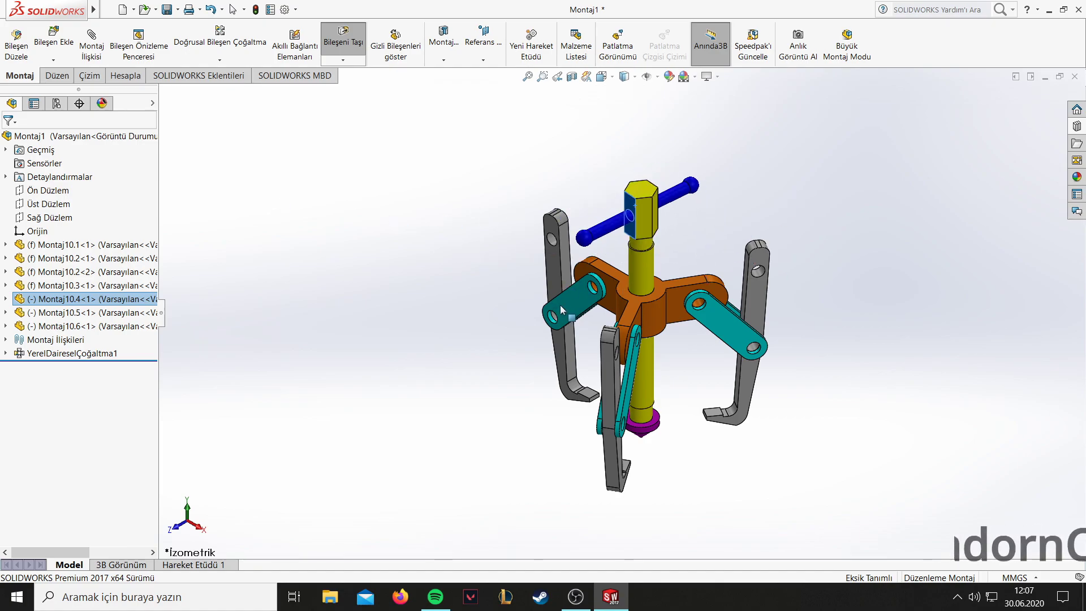
{"action": "middle_click_drag", "start_coordinate": [482, 351], "coordinate": [490, 330]}
{"action": "mouse_move", "coordinate": [657, 350]}
{"action": "left_mouse_down"}
{"action": "mouse_move", "coordinate": [672, 382]}
{"action": "mouse_move", "coordinate": [651, 393]}
{"action": "left_mouse_up"}
Show the finished puller from a standard front view, then rotate to an angled 3D view.
{"action": "middle_click_drag", "start_coordinate": [491, 482], "coordinate": [356, 383]}
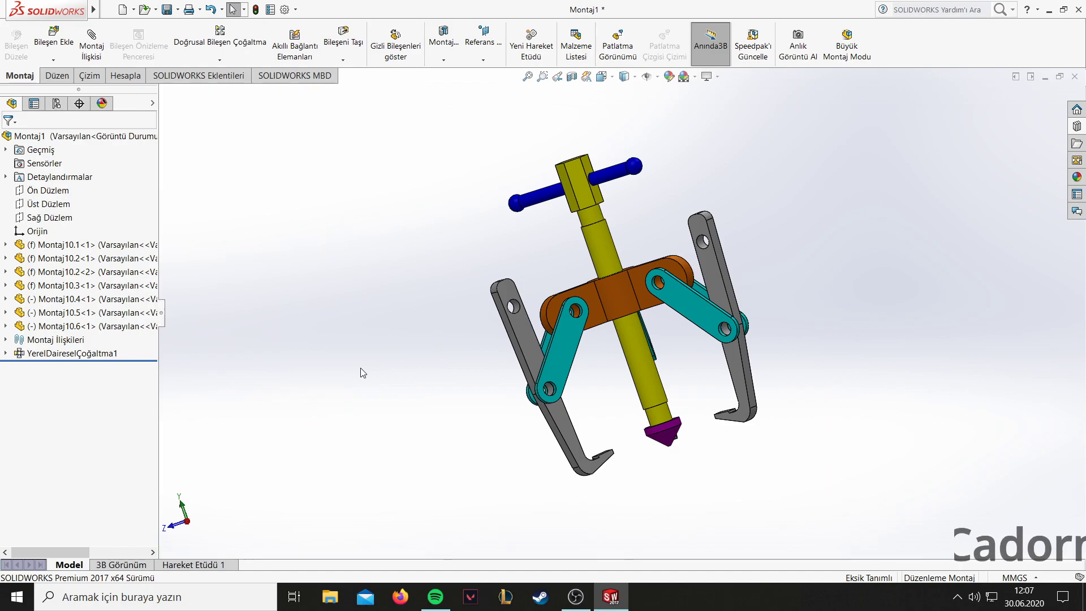
{"action": "key", "text": "space"}
{"action": "left_click", "coordinate": [529, 399]}
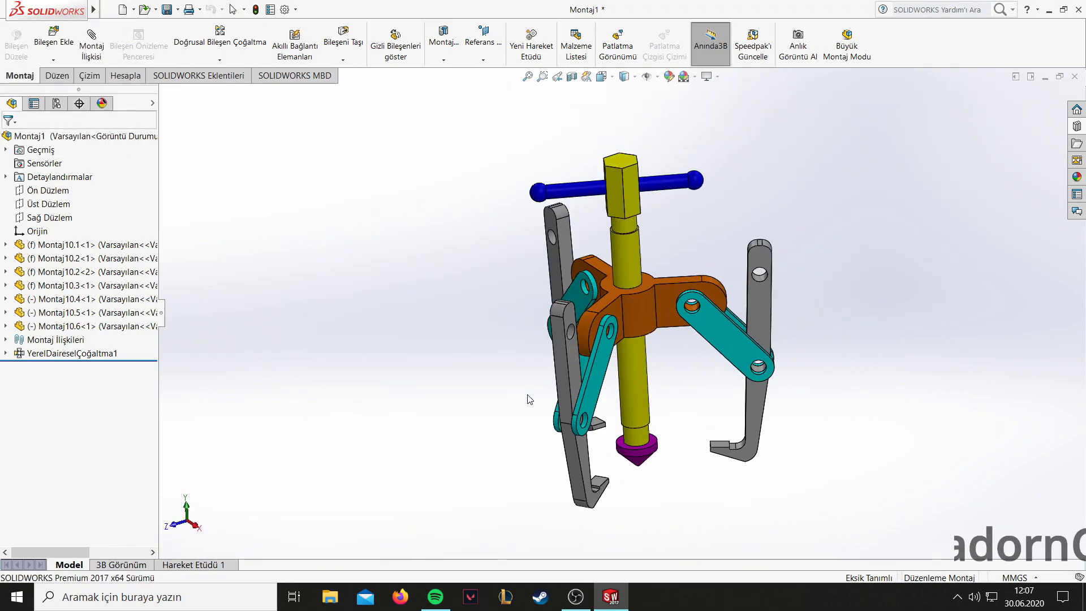
{"action": "middle_click_drag", "start_coordinate": [667, 326], "coordinate": [687, 354]}
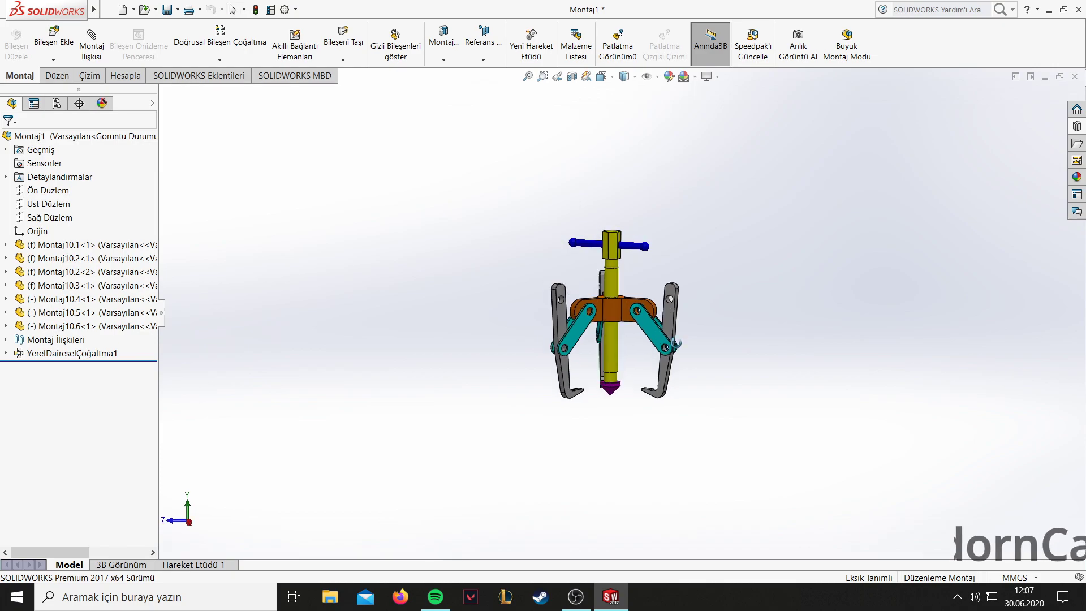